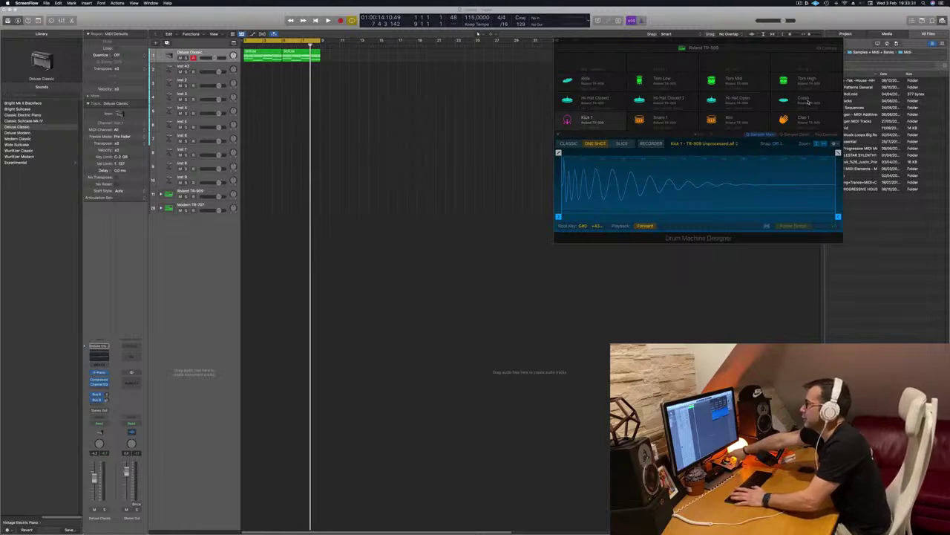
- Show the Musical Typing keyboard and play back the Deluxe Classic chord regions from the start
click(401, 222)
key(cmd+k)
key(Return)
key(space)
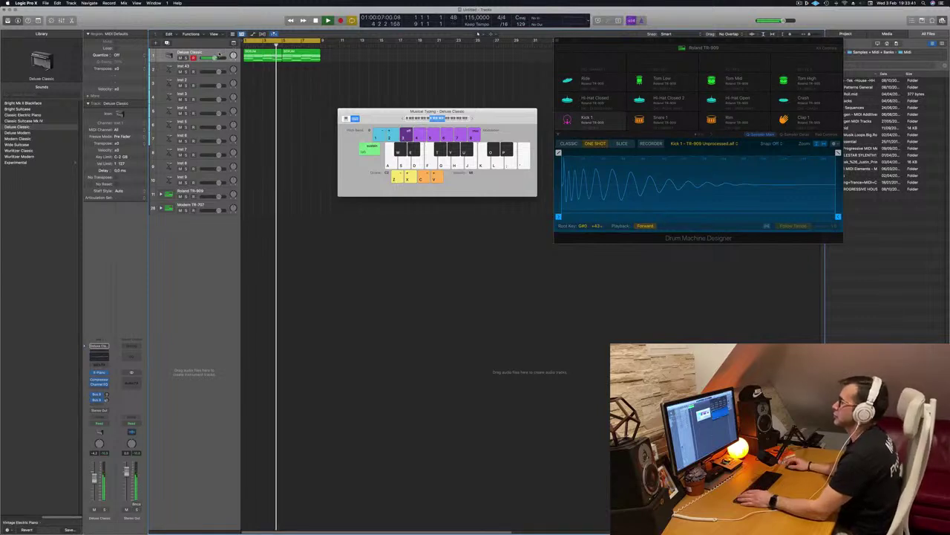
click(219, 54)
key(space)
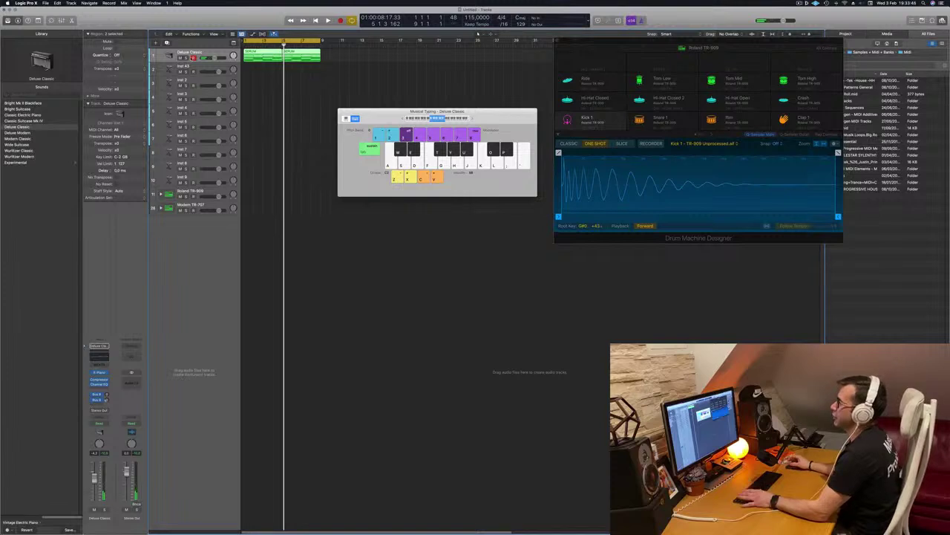
- Open the first Deluxe Classic chord region in the Piano Roll and audition the notes of its first chord
click(270, 72)
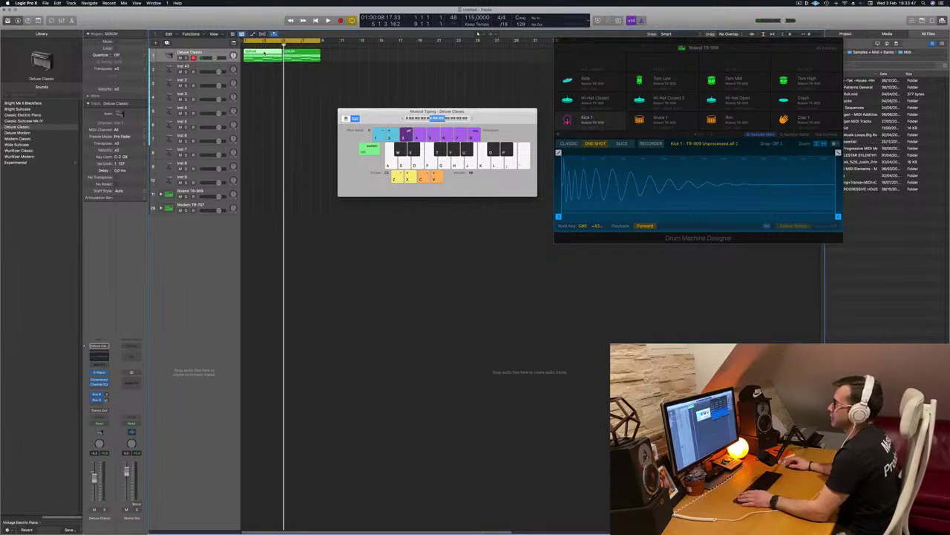
double_click(264, 53)
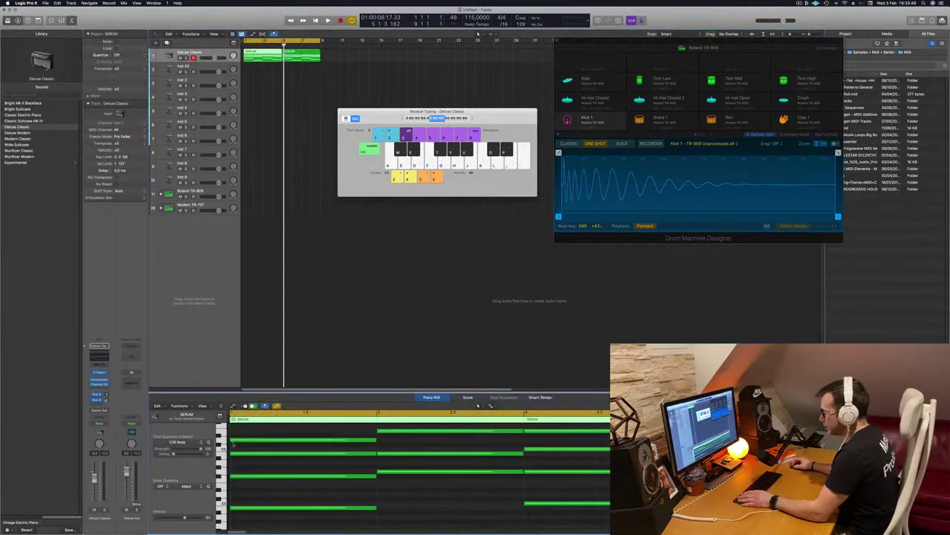
click(222, 442)
click(223, 508)
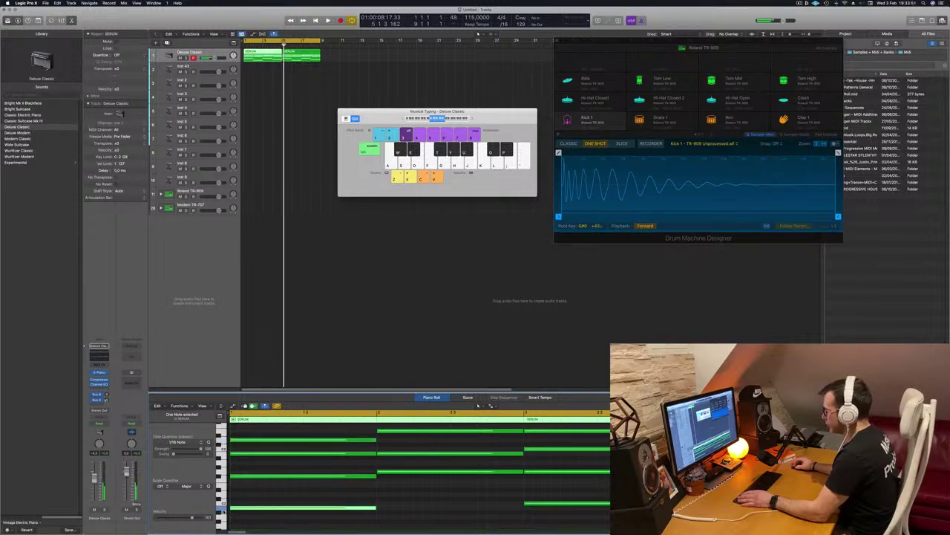
click(222, 439)
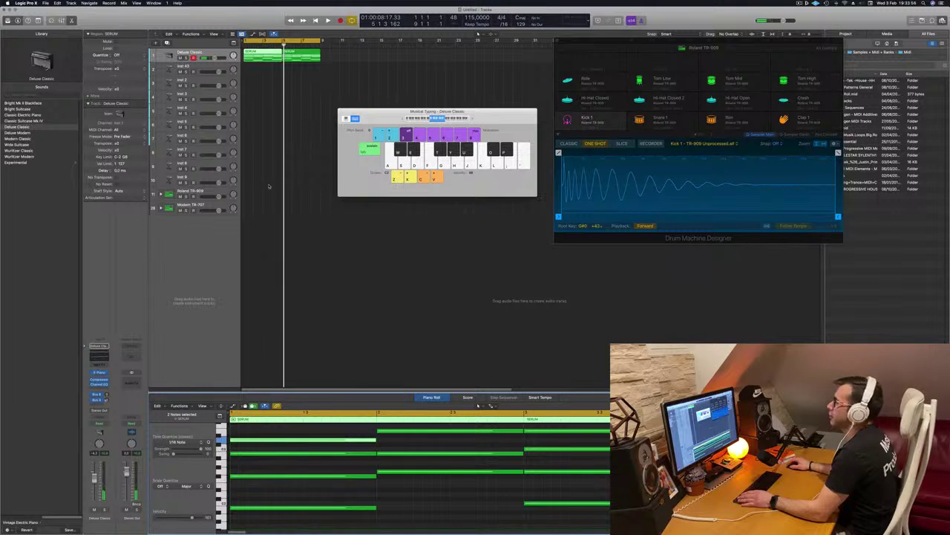
- Expand the Roland TR-909 track stack and copy the first Deluxe Classic region onto its Kick 1 track at bar 1
click(208, 195)
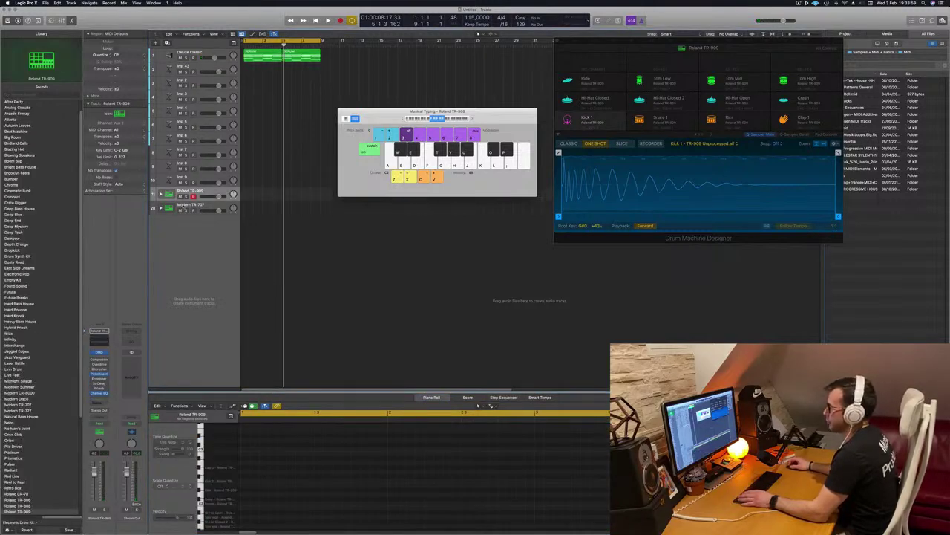
click(161, 194)
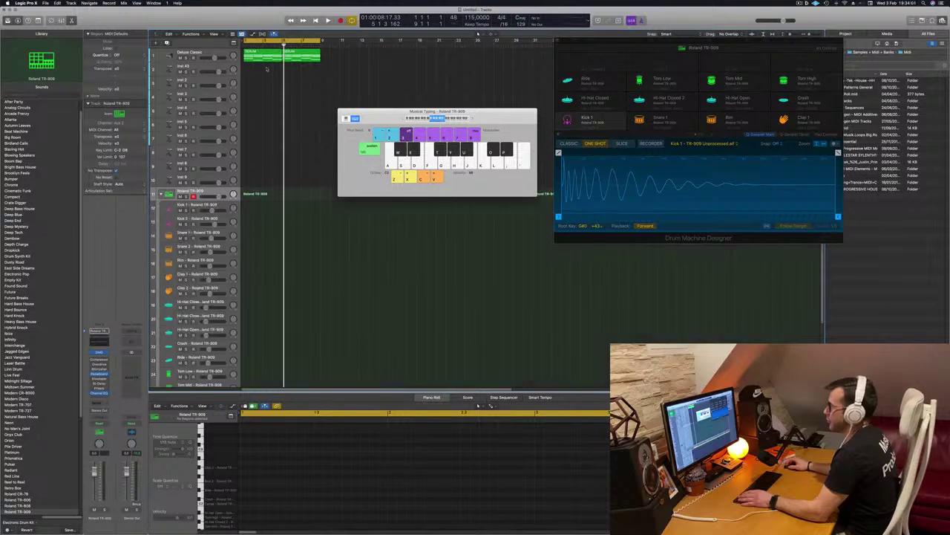
click(256, 56)
drag(260, 57, 259, 205)
- Delete the copied chord notes in the Kick 1 region, keeping only one note in bar 1
drag(295, 433, 554, 488)
key(Delete)
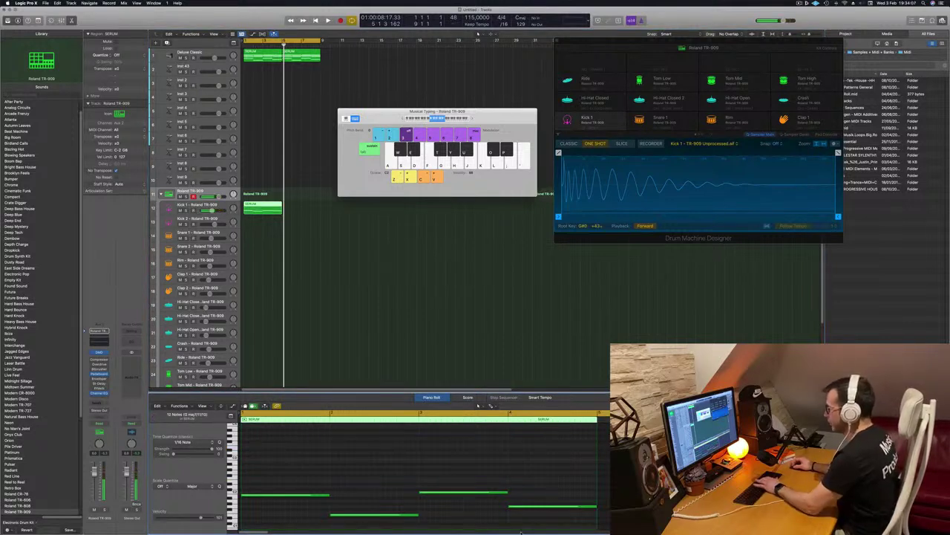
drag(401, 529, 537, 466)
key(Delete)
- Transpose the remaining note in the Kick 1 region to the pitch that triggers the kick
drag(385, 458, 284, 508)
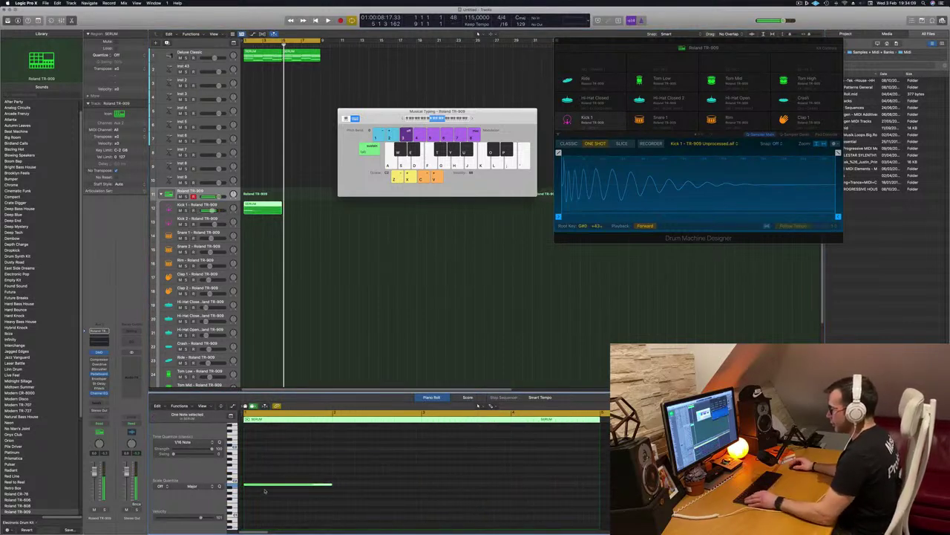
scroll(264, 488, up, 3)
scroll(276, 489, down, 6)
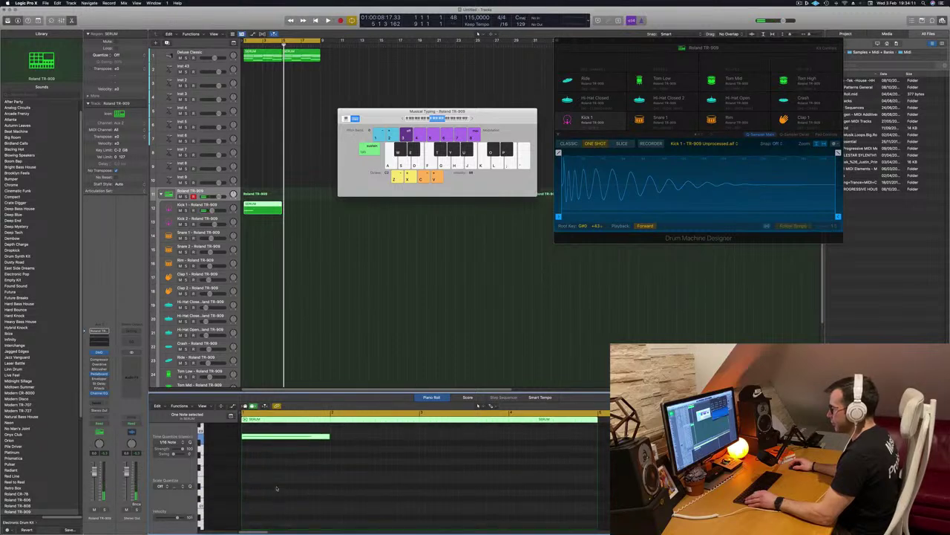
scroll(277, 489, up, 3)
click(295, 504)
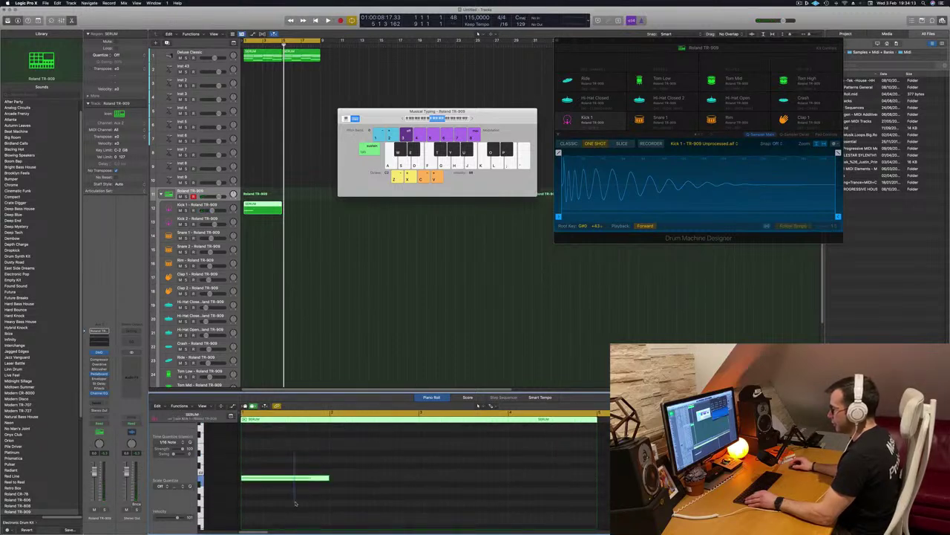
key(Delete)
scroll(296, 500, down, 3)
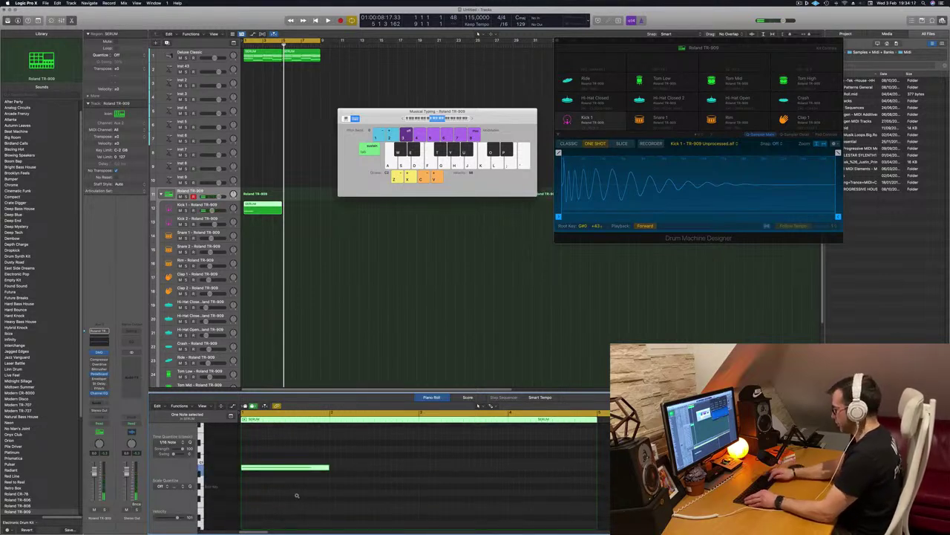
key(Delete)
scroll(259, 469, down, 3)
- Shorten the kick note and repeat it on every beat across the four-bar Kick 1 region
mouse_move(328, 472)
mouse_down()
mouse_move(250, 473)
mouse_move(337, 478)
mouse_up()
drag(440, 472, 441, 473)
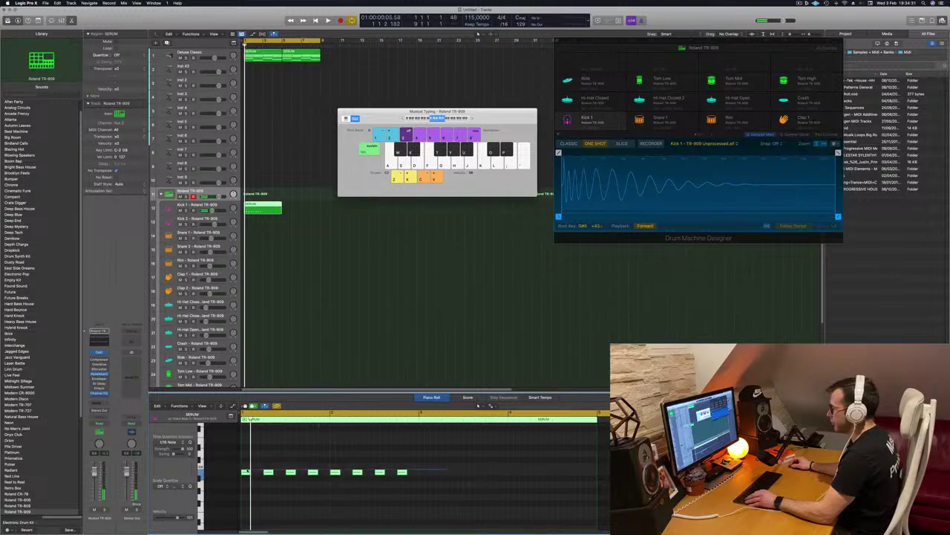
drag(248, 472, 420, 473)
- Balance the loop during playback by lowering the Deluxe Classic track volume and raising the Kick 1 volume slightly
key(space)
click(194, 205)
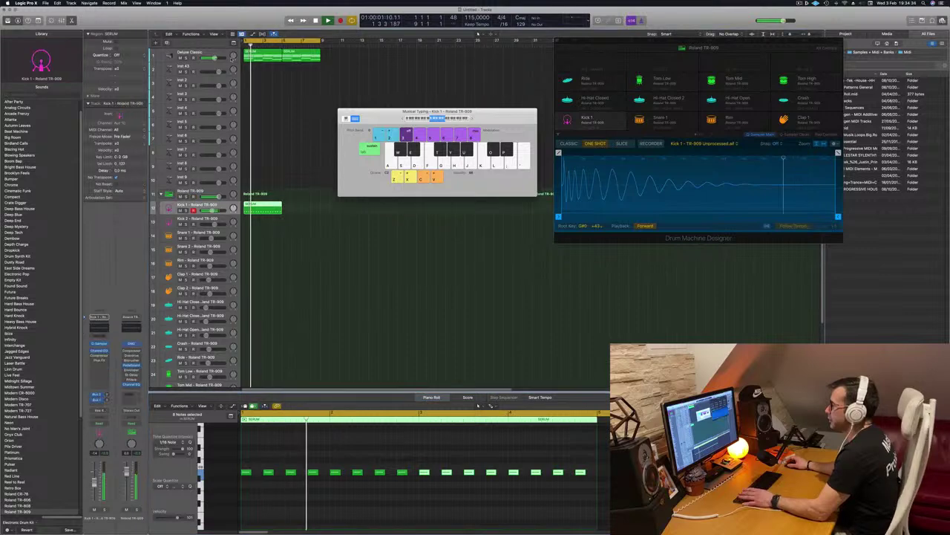
click(191, 53)
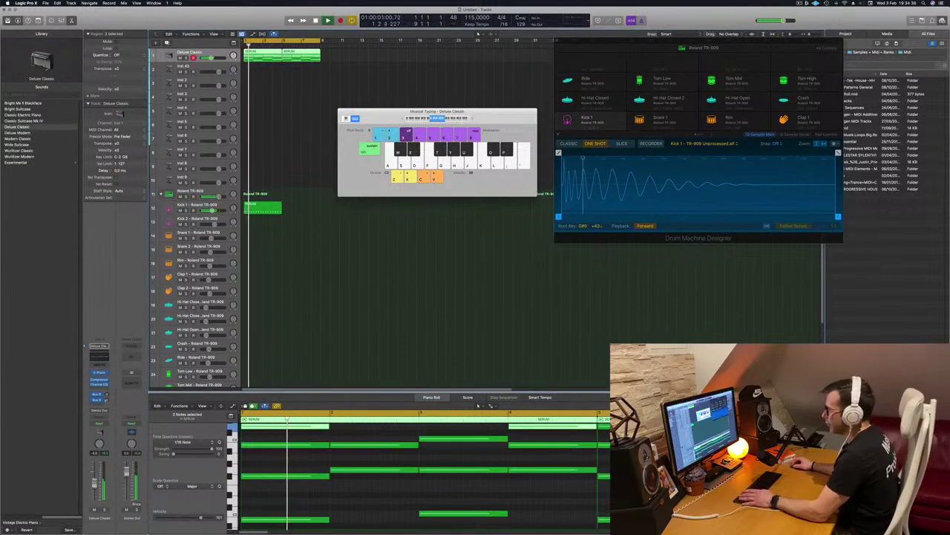
click(197, 205)
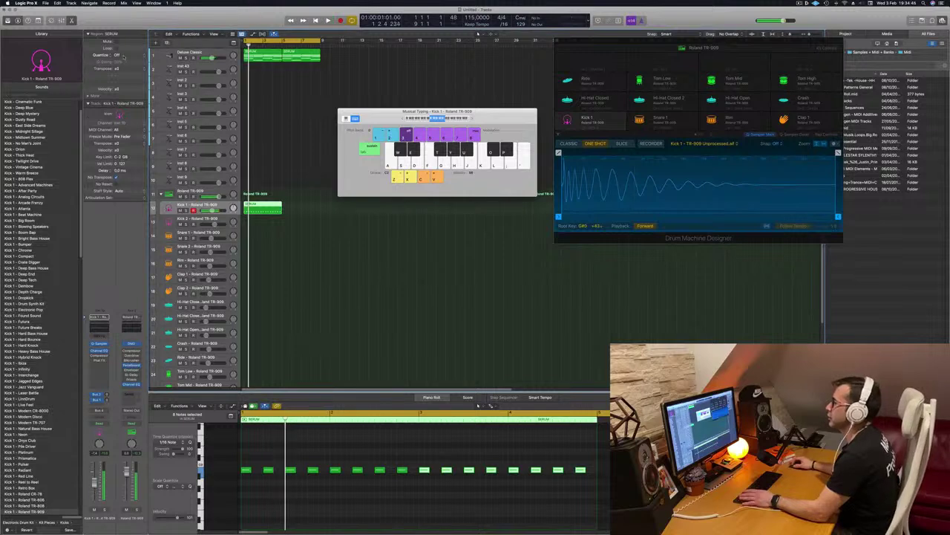
click(208, 54)
key(Return)
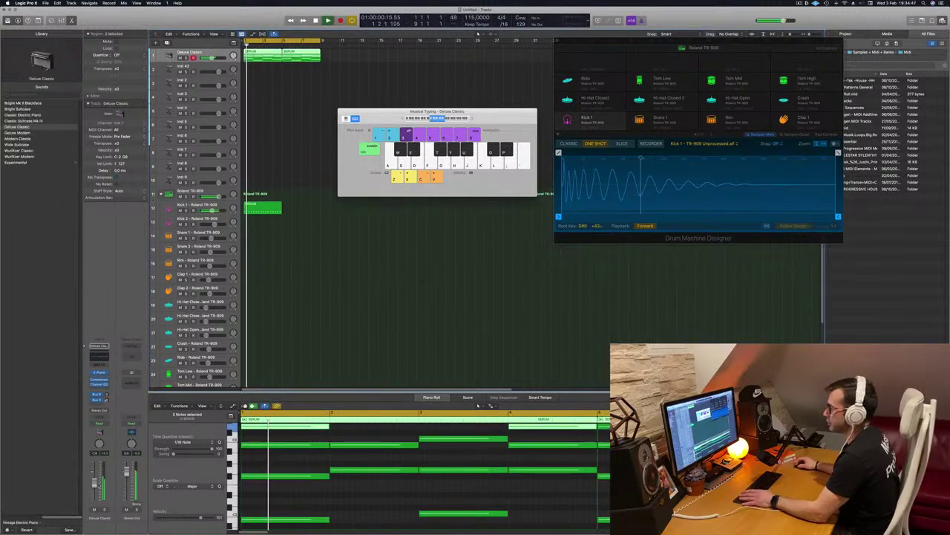
key(Return)
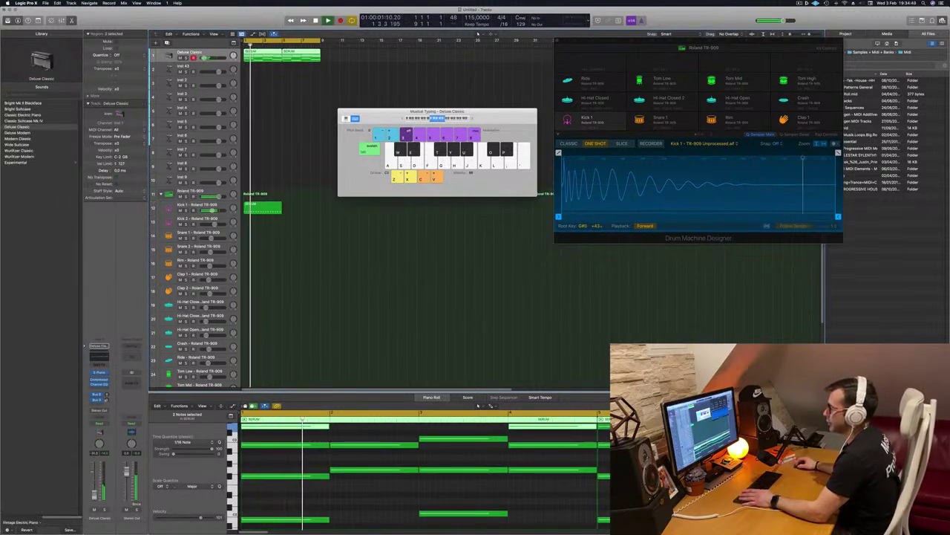
click(223, 209)
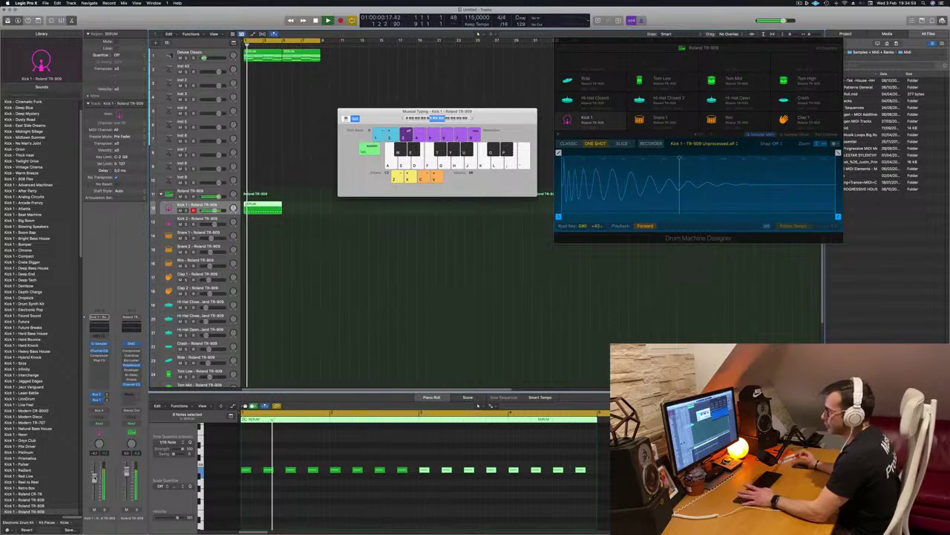
- Duplicate the Kick 1 region to bar 5 and move the Musical Typing window away from the drum regions
drag(270, 209, 308, 209)
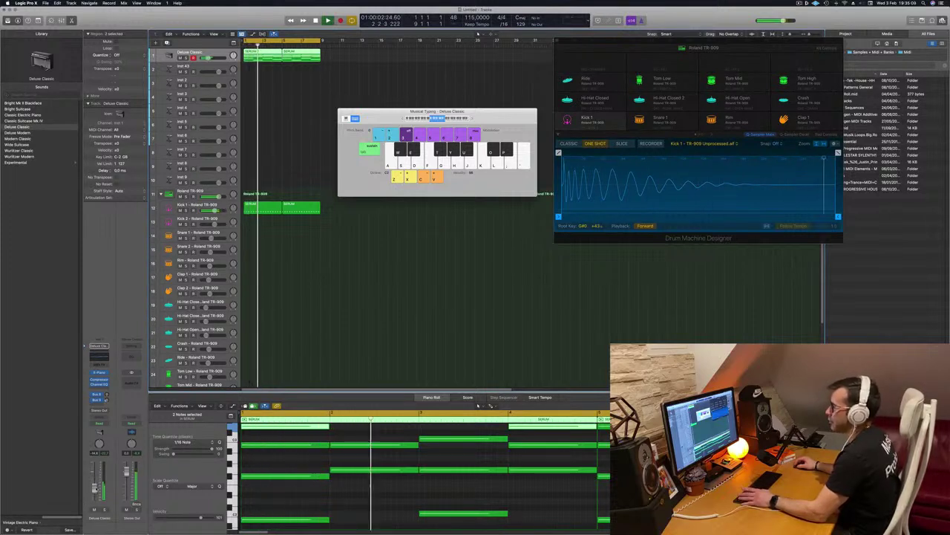
drag(438, 113, 616, 93)
click(345, 125)
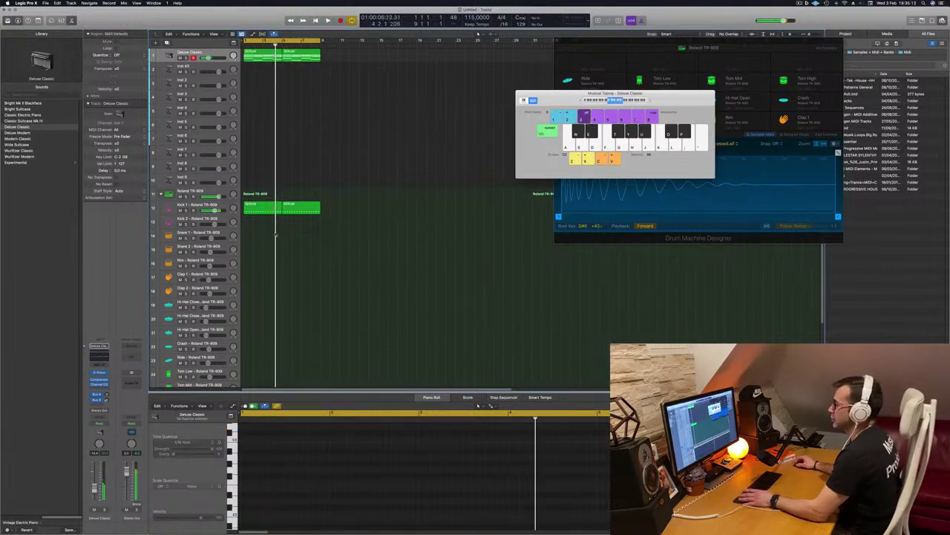
- Copy the first Kick 1 region to the Snare 1 track and thin its notes to a hit on every second beat
click(263, 211)
drag(262, 211, 263, 236)
click(247, 470)
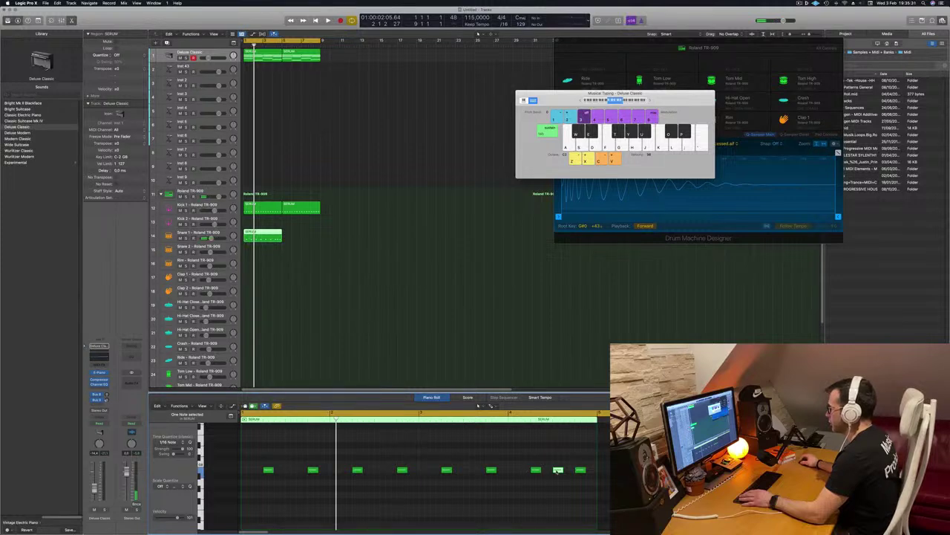
- Move the extra snare note to the last eighth of bar 4 and select all the snare notes
drag(557, 469, 591, 470)
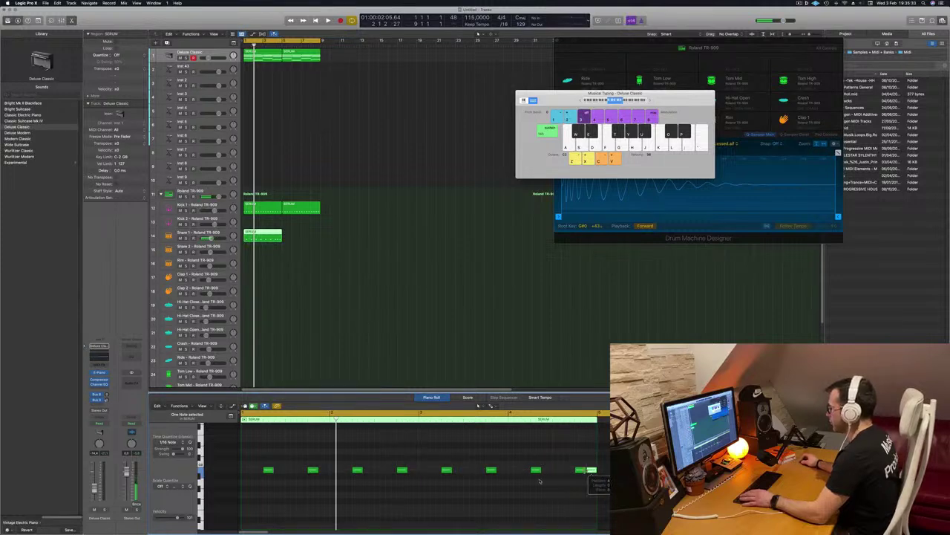
key(super+a)
key(BackSpace)
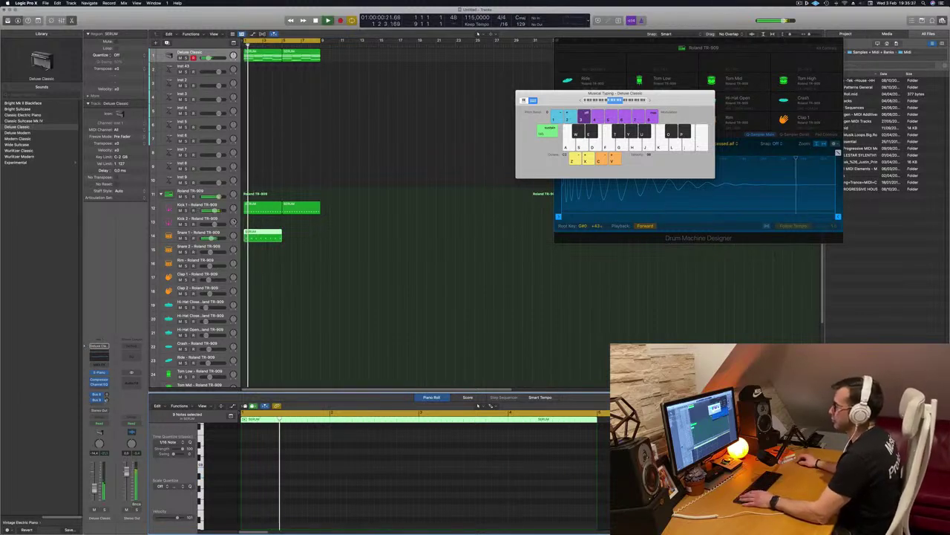
- Duplicate the Snare 1 region to bar 5 and lower the Snare 1 track volume slightly
drag(258, 233, 297, 234)
click(274, 232)
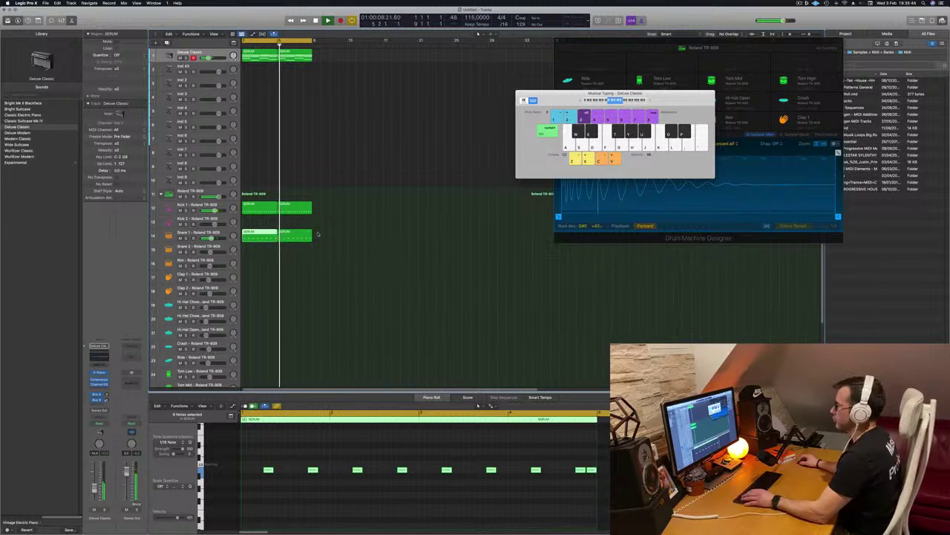
click(214, 233)
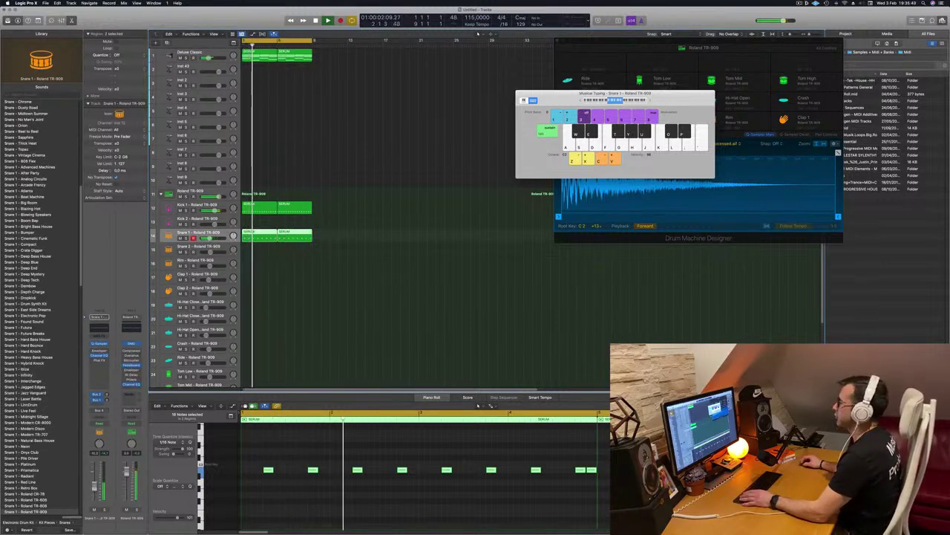
click(308, 313)
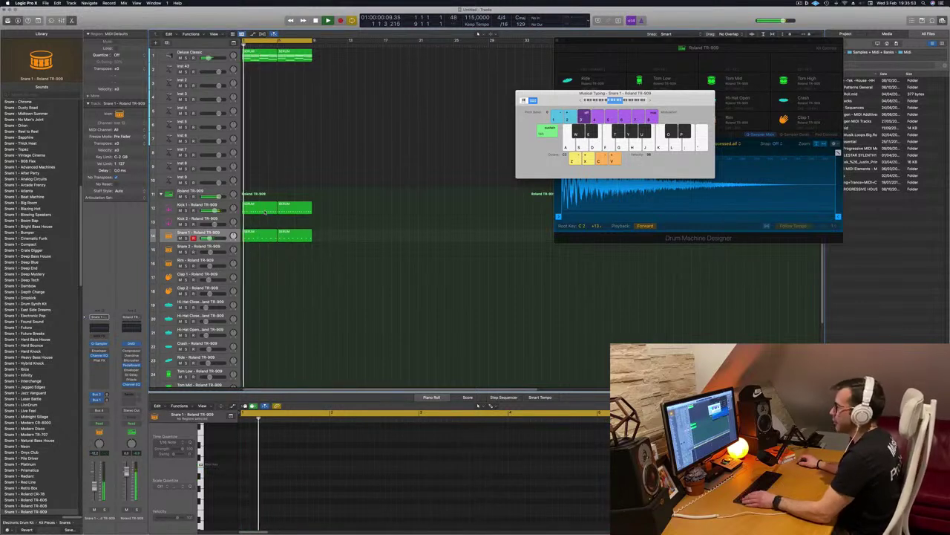
- Copy the first Snare 1 region onto the Hi-Hat Closed track at bar 1
click(263, 236)
drag(263, 236, 261, 304)
key(space)
- Shift the notes in the Hi-Hat Closed region to the off-beats and duplicate them so every beat has an off-beat hit
drag(256, 458, 610, 509)
key(space)
scroll(293, 482, up, 3)
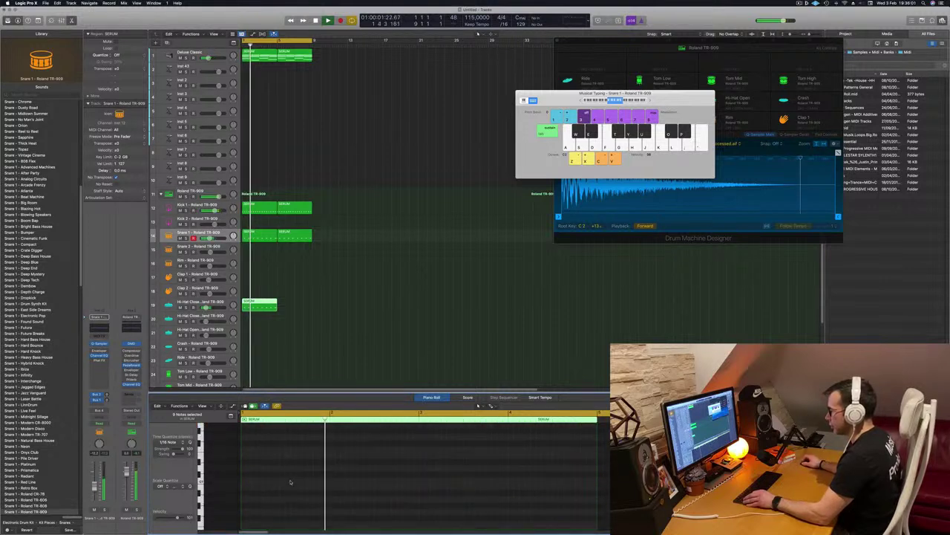
scroll(275, 484, down, 2)
drag(262, 483, 278, 493)
key(space)
key(Delete)
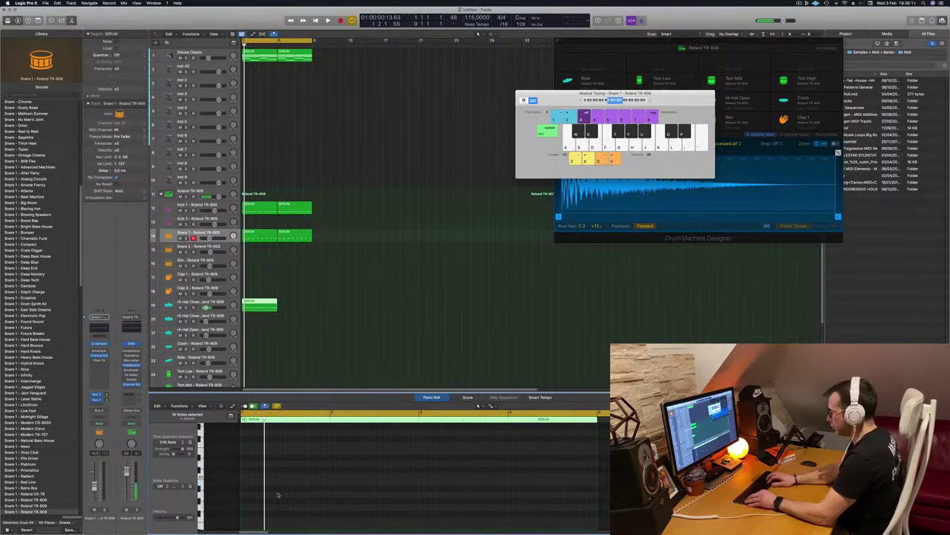
key(super+z)
scroll(278, 482, up, 2)
key(space)
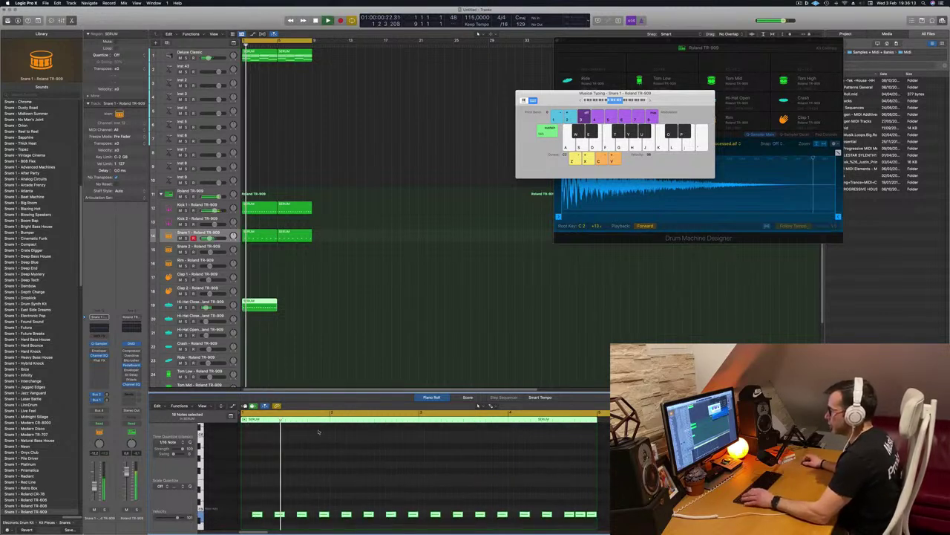
- Duplicate the Hi-Hat Closed region to bar 5 and raise its track volume slightly while replaying the loop
alt+drag(264, 306, 300, 307)
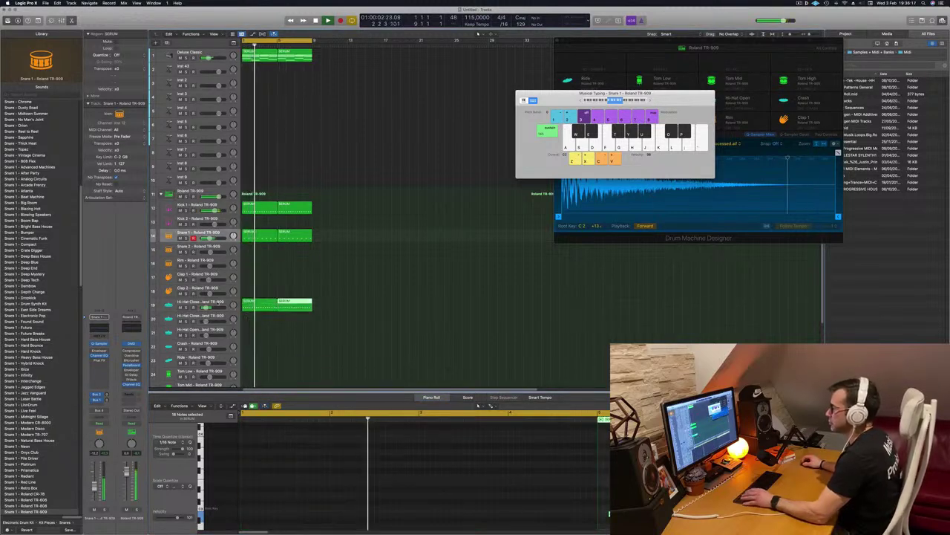
key(Return)
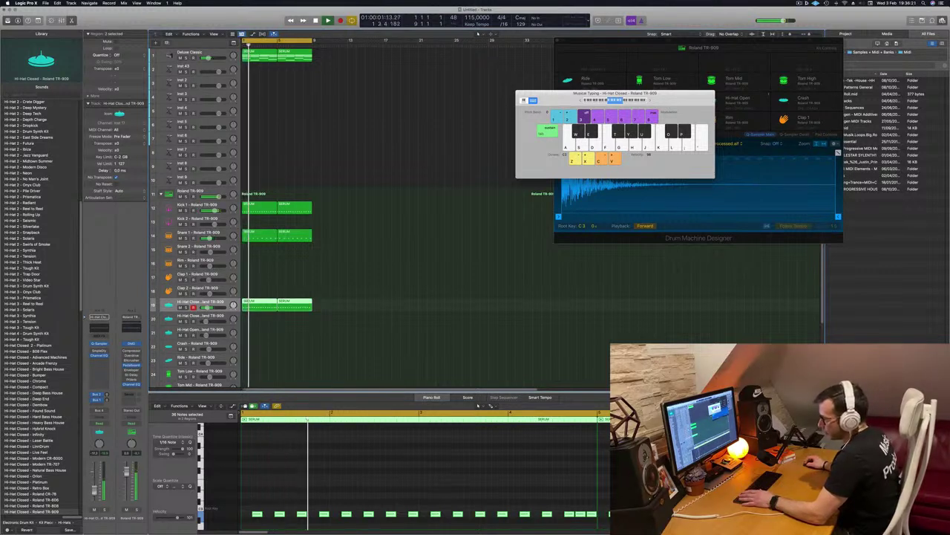
click(259, 350)
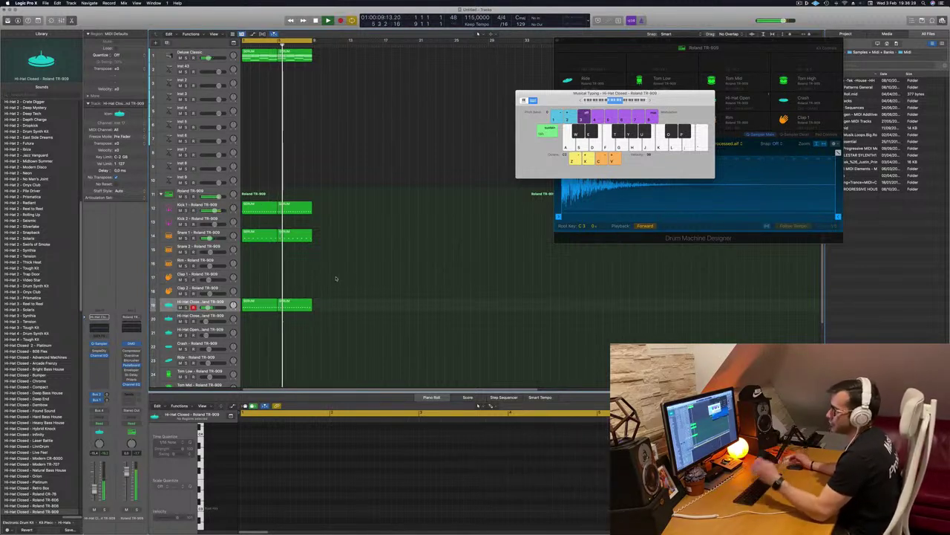
key(space)
key(space)
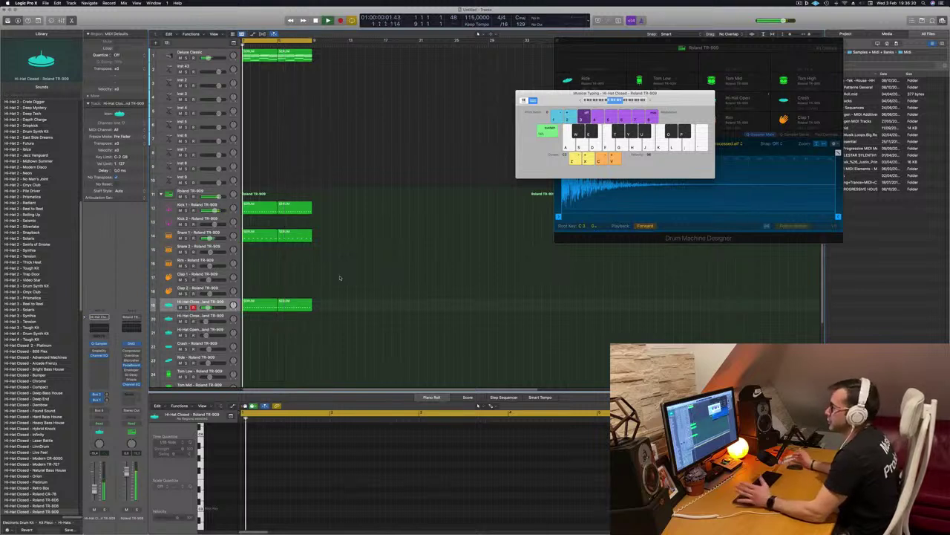
- Copy the first Snare 1 region onto the Tom Low track near bar 1
click(264, 302)
scroll(328, 320, down, 2)
scroll(327, 320, down, 3)
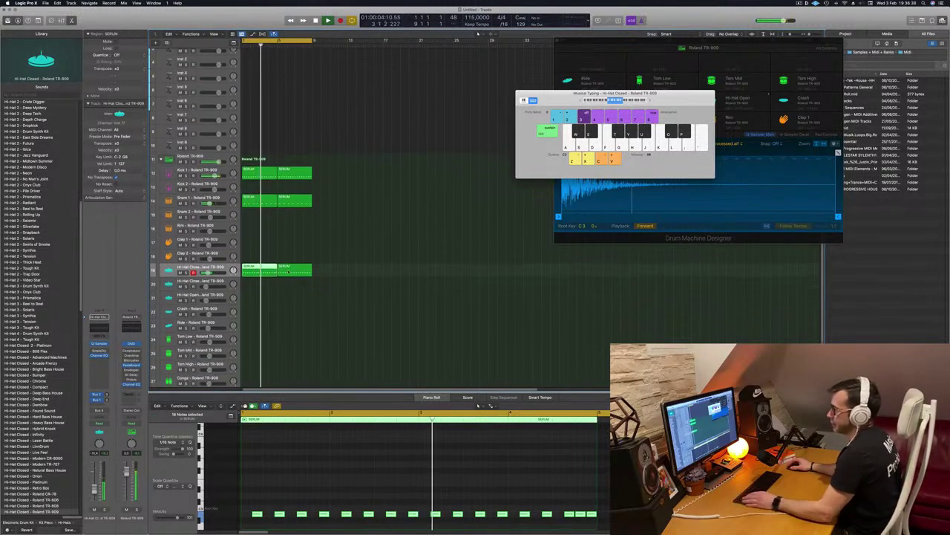
click(277, 194)
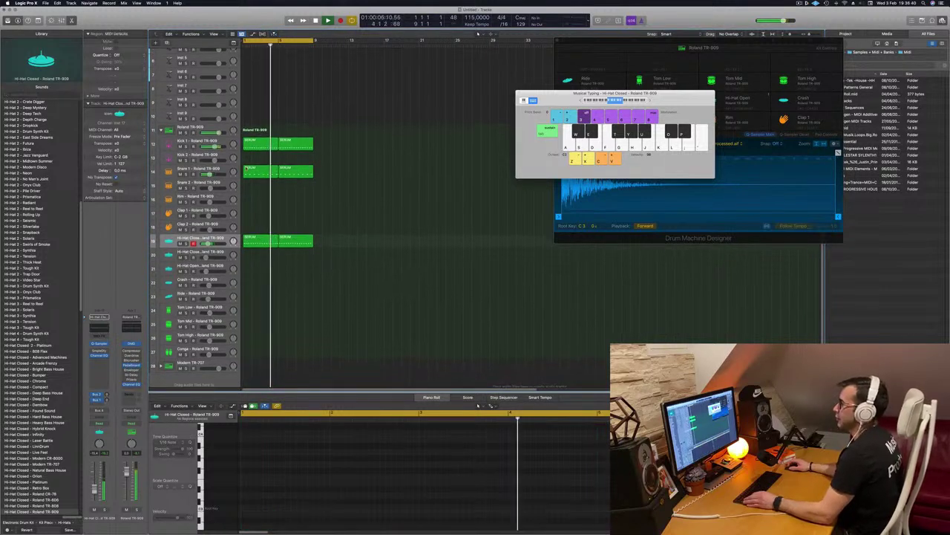
click(255, 172)
drag(256, 242, 260, 317)
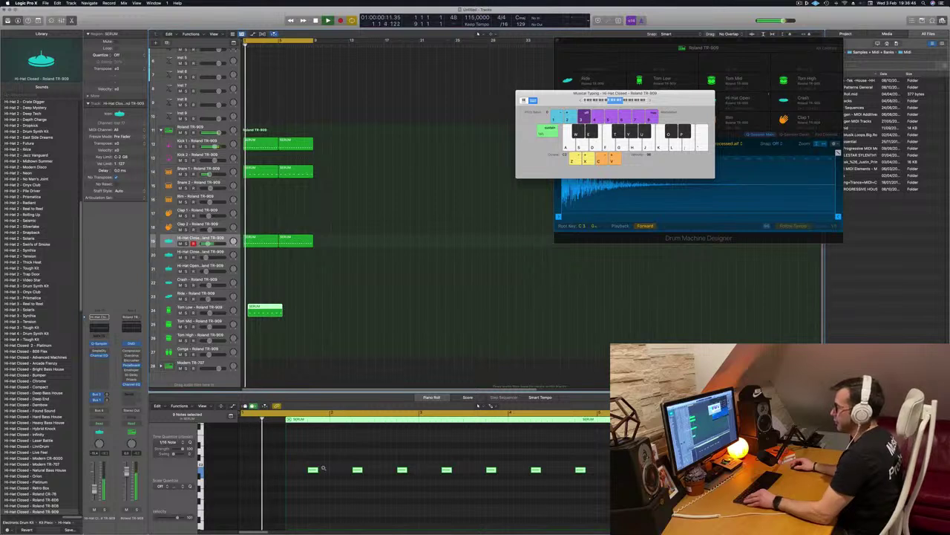
- Move the second note of the Tom Low region closer to its first note and replay the loop
scroll(323, 468, down, 8)
scroll(281, 461, up, 6)
drag(284, 462, 553, 477)
scroll(431, 457, down, 5)
scroll(339, 488, up, 3)
key(space)
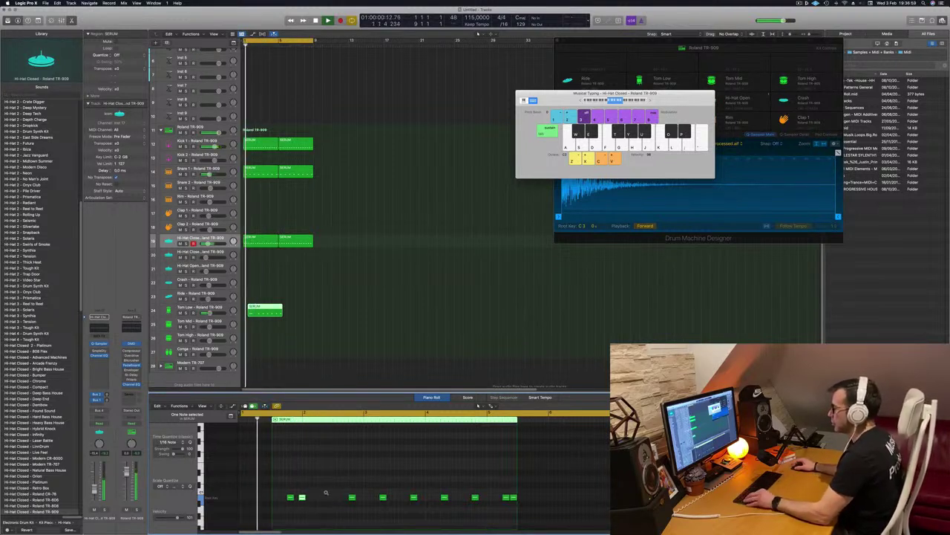
scroll(326, 492, up, 2)
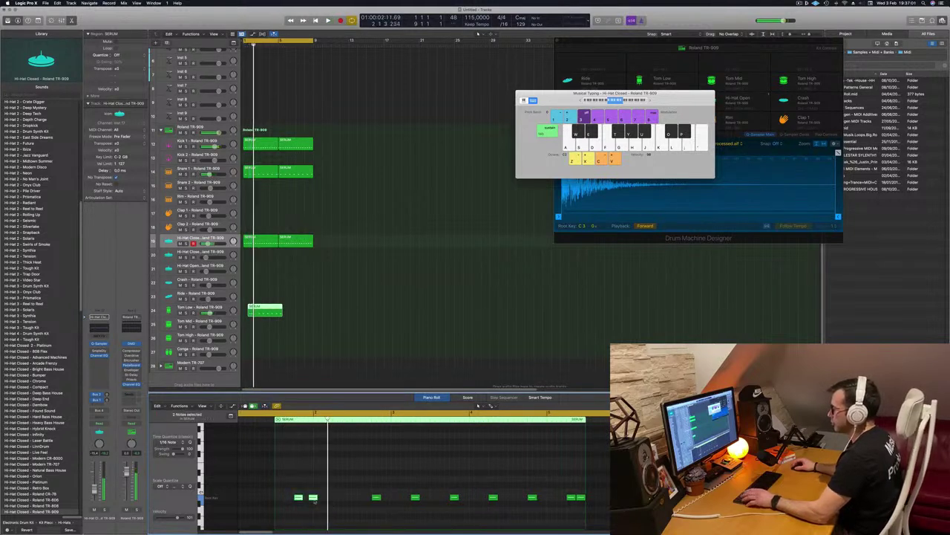
- Duplicate the first pair of Tom Low notes twice so three note pairs follow each other at the region's start
drag(298, 498, 334, 504)
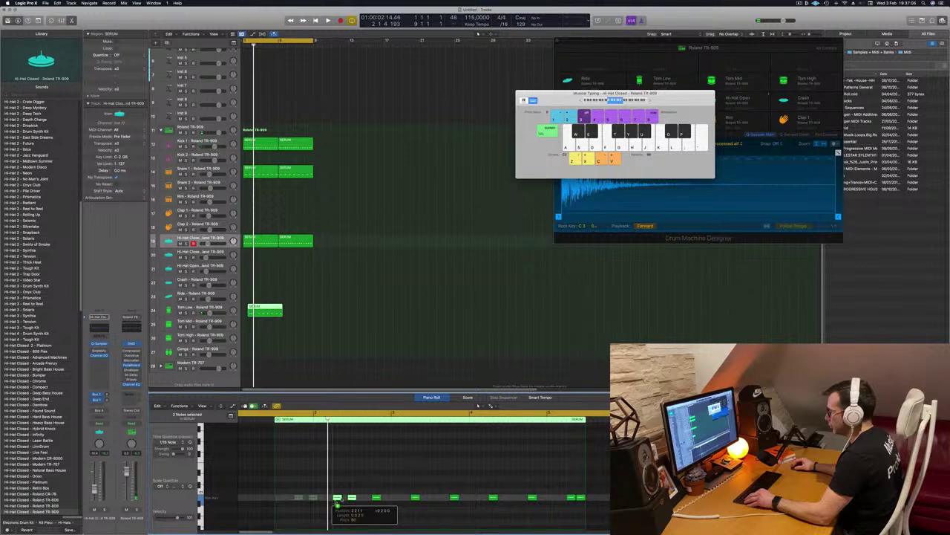
drag(335, 502, 336, 502)
key(space)
scroll(367, 486, down, 3)
scroll(343, 487, up, 3)
key(super+Left)
key(super+Left)
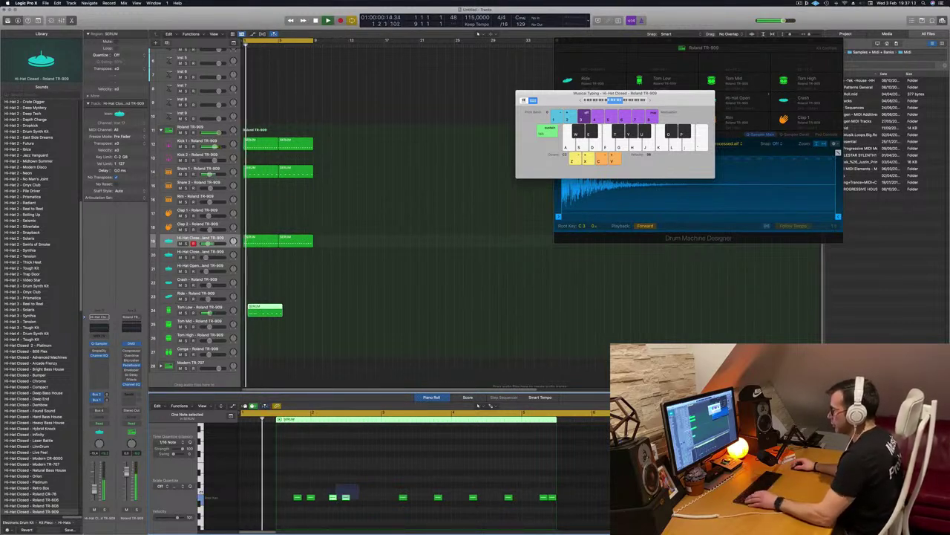
drag(337, 499, 367, 499)
scroll(359, 480, left, 3)
scroll(358, 480, right, 1)
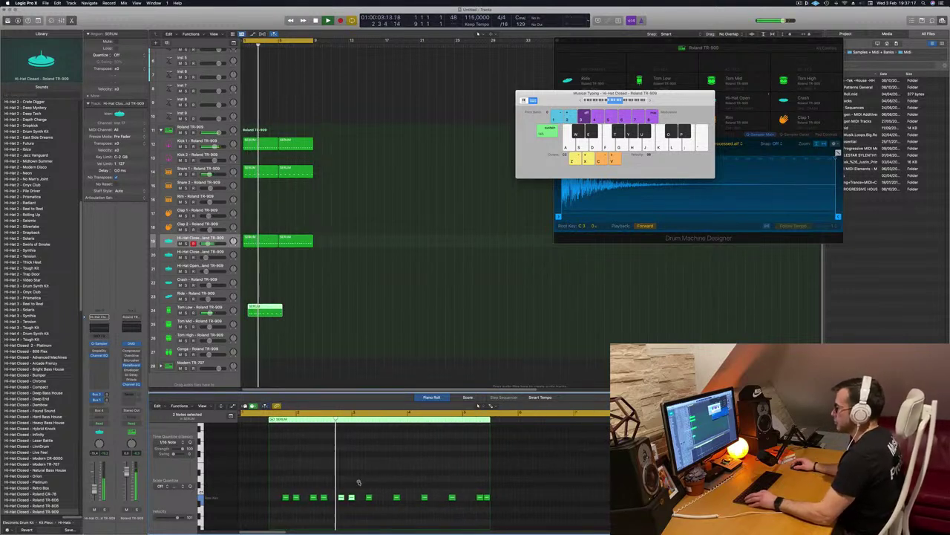
- Shorten the last note of the third Tom Low note pair and replay the loop
key(super+Left)
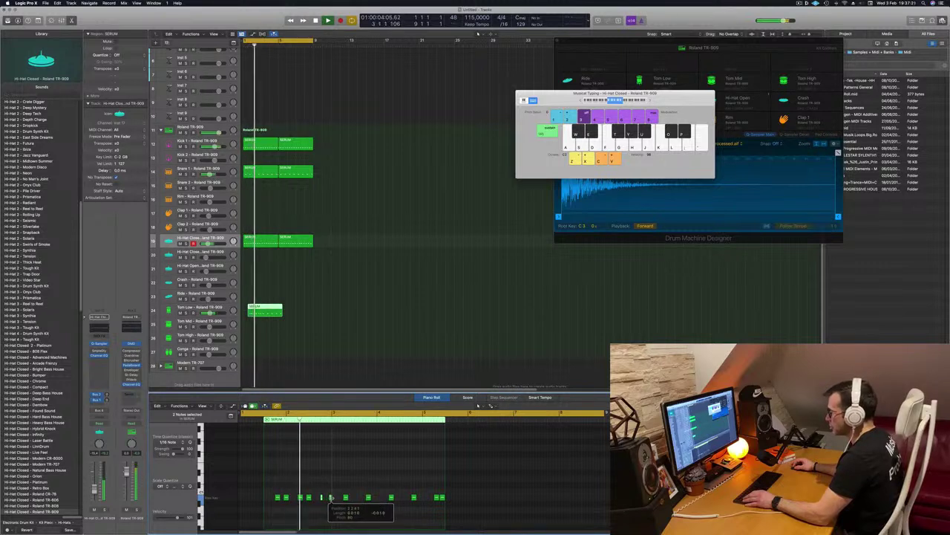
key(super+Right)
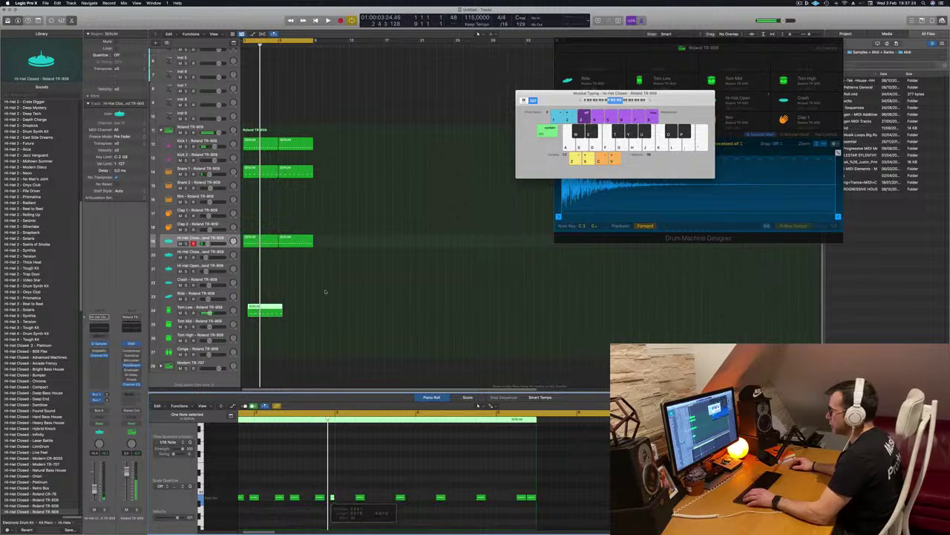
key(Return)
key(super+Right)
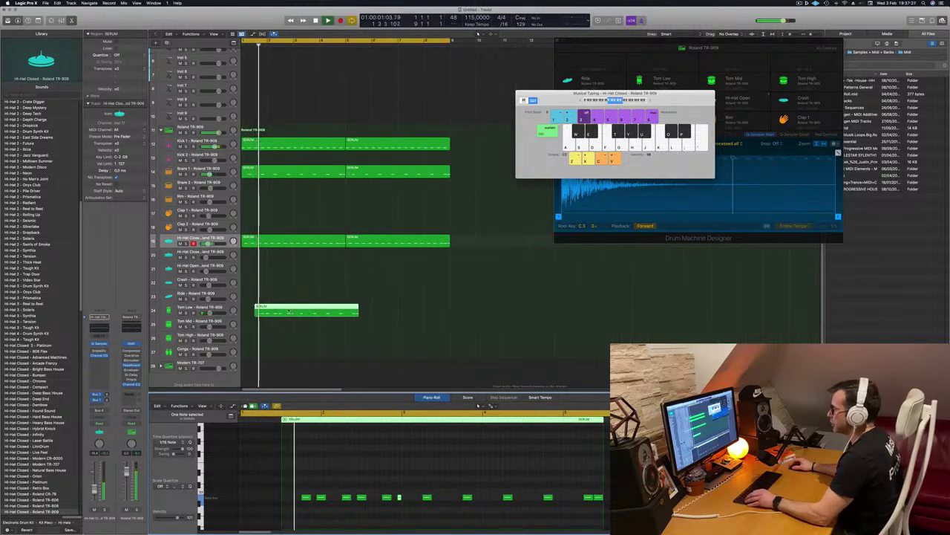
- Move the Tom Low region to bar 1, split it at bar 3 and delete its second half
drag(290, 307, 273, 307)
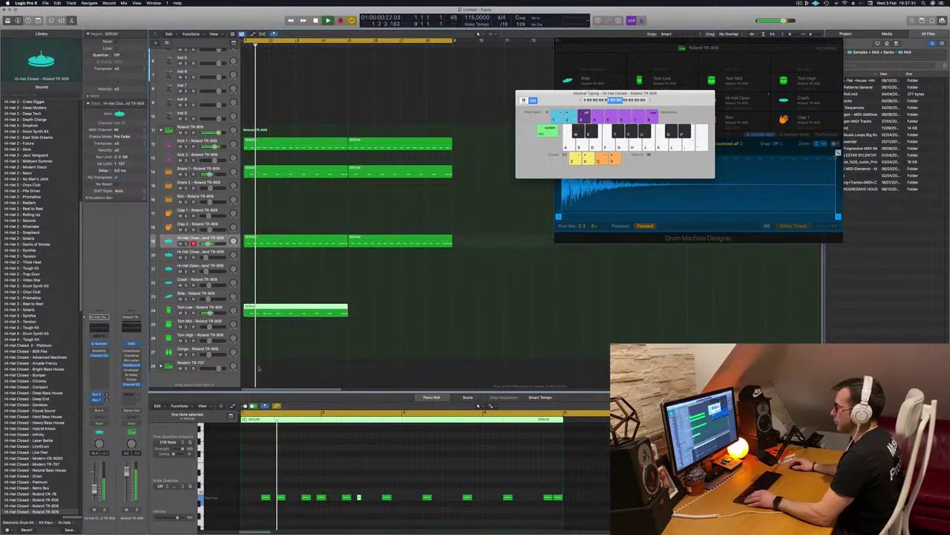
click(294, 306)
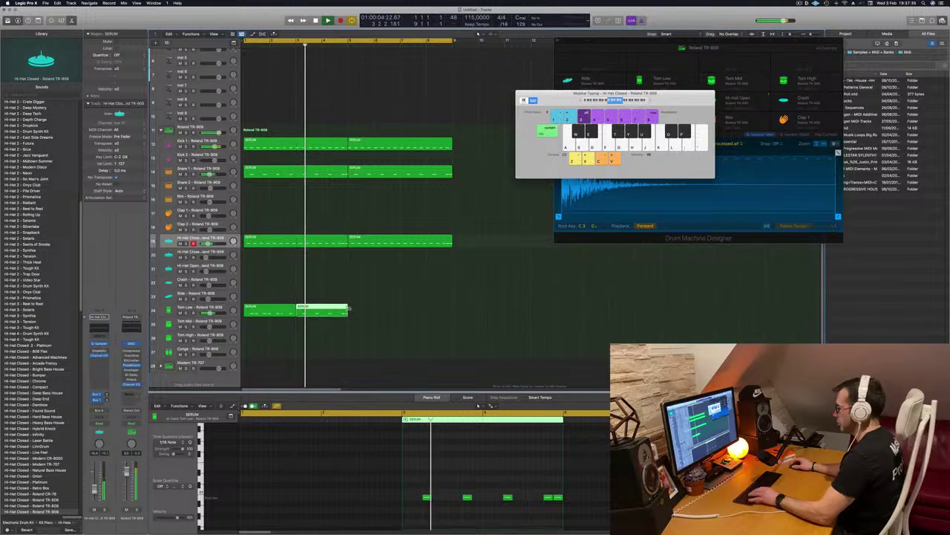
key(BackSpace)
- Duplicate the two-bar Tom Low region until four copies fill bars 1 to 8
drag(262, 310, 365, 314)
shift+click(260, 310)
key(super+Left)
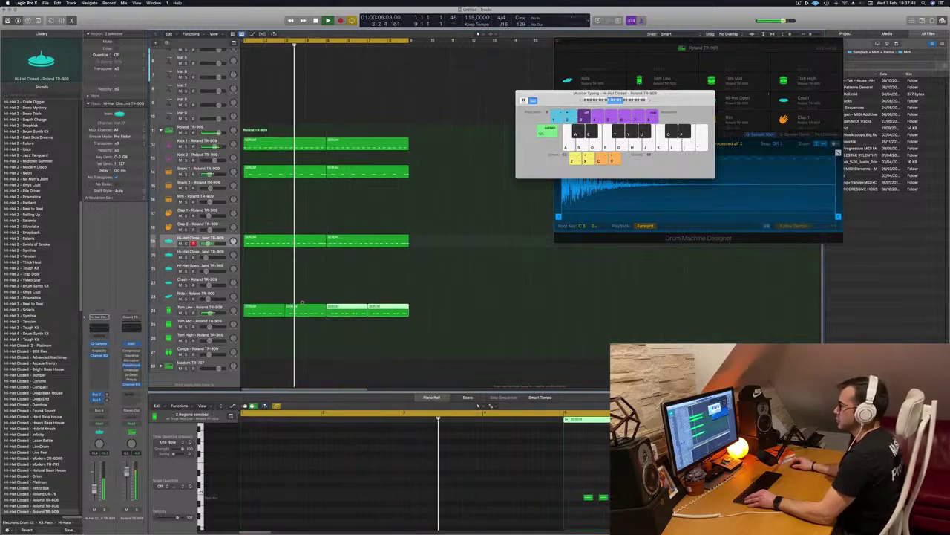
key(super+Up)
key(super+Up)
key(super+Up)
key(super+Up)
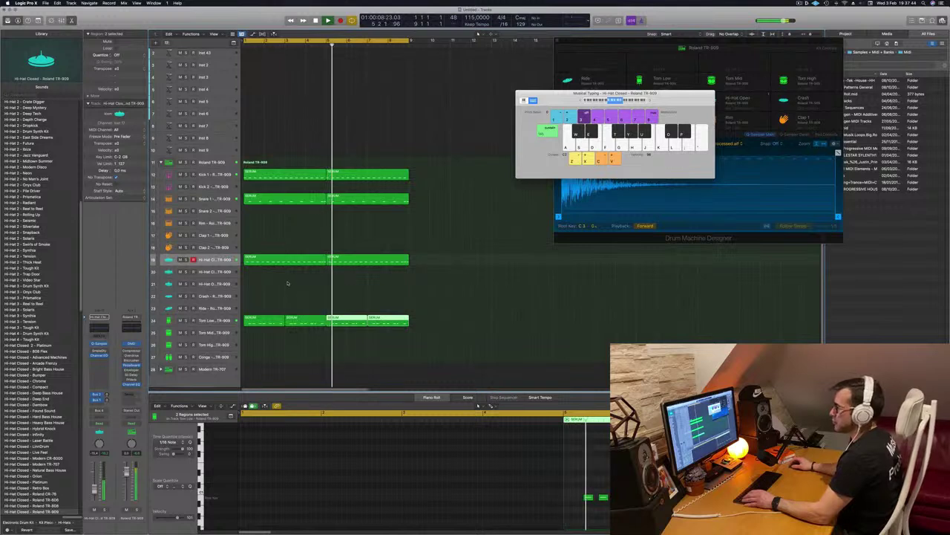
click(336, 288)
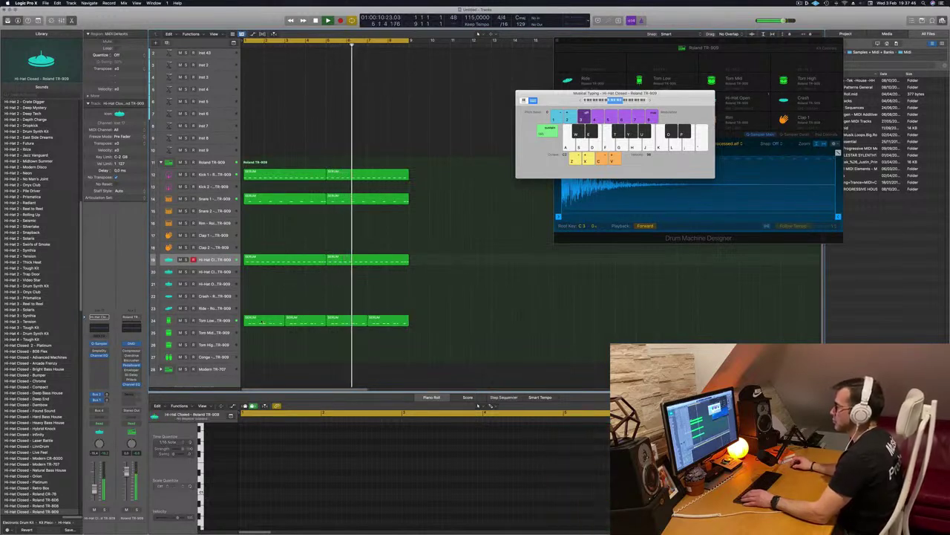
- Copy the first Tom Low region onto the Tom Mid track at bar 1
click(263, 322)
key(Return)
drag(264, 321, 264, 334)
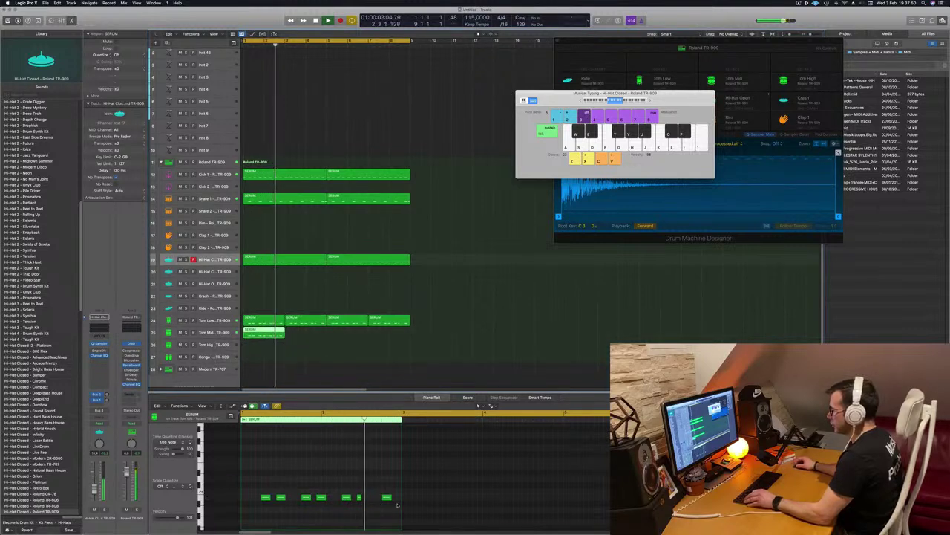
- Shift the Tom Mid region's last note slightly later and first note earlier, and delete all notes between them
click(386, 497)
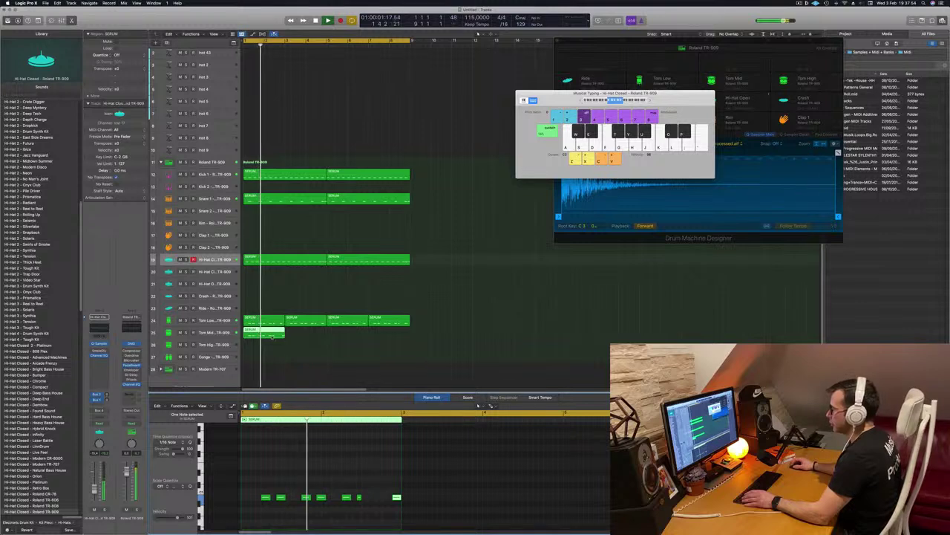
click(267, 498)
key(Return)
key(alt+Left)
drag(271, 487, 371, 518)
key(Delete)
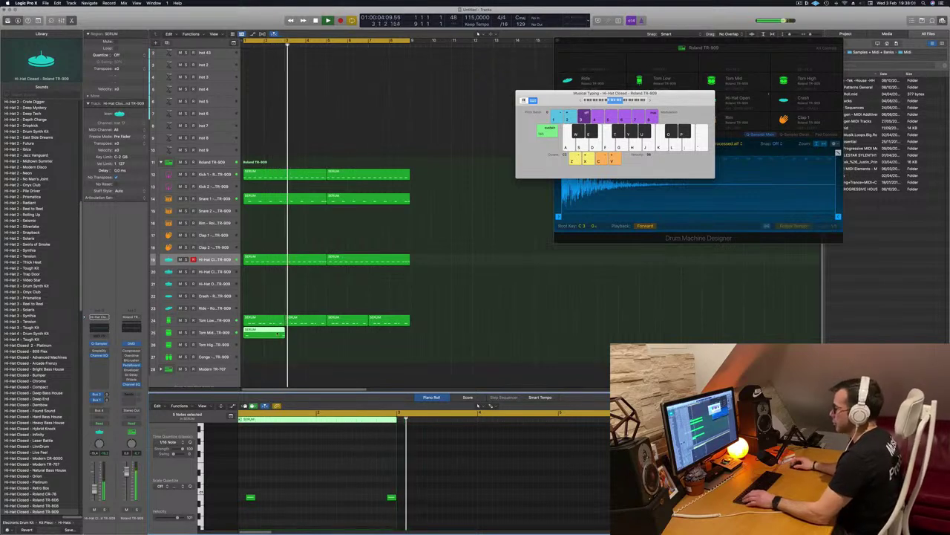
- Repeat the two-bar Tom Mid region so that four copies fill bars 1 to 8
drag(277, 332, 324, 335)
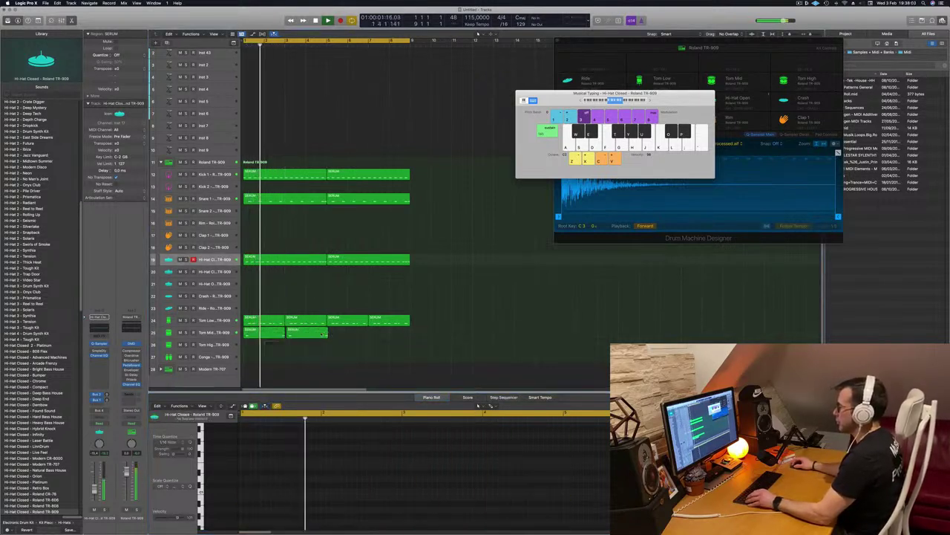
key(super+z)
drag(265, 332, 352, 335)
- Transpose all notes in the four Tom Mid regions down an octave and replay the loop
click(296, 374)
click(214, 332)
click(320, 478)
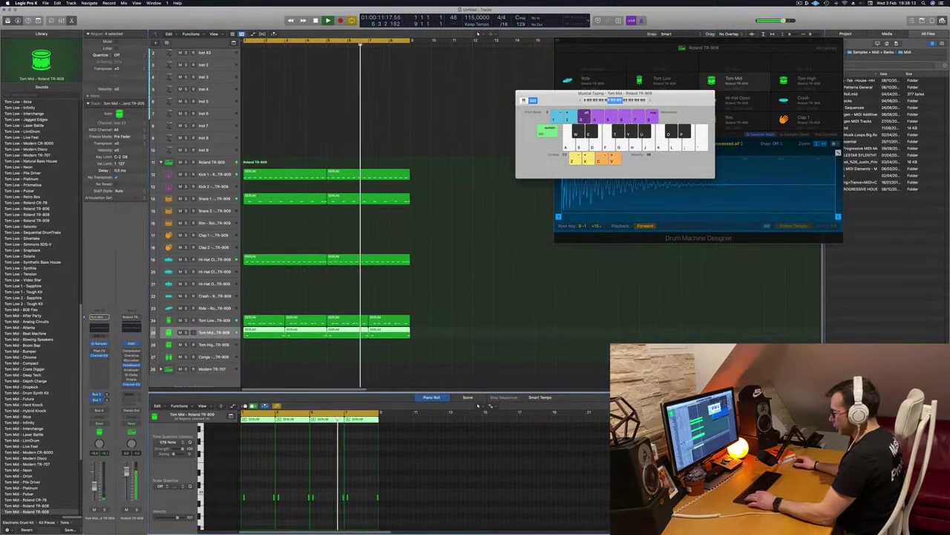
key(super+a)
key(alt+shift+Down)
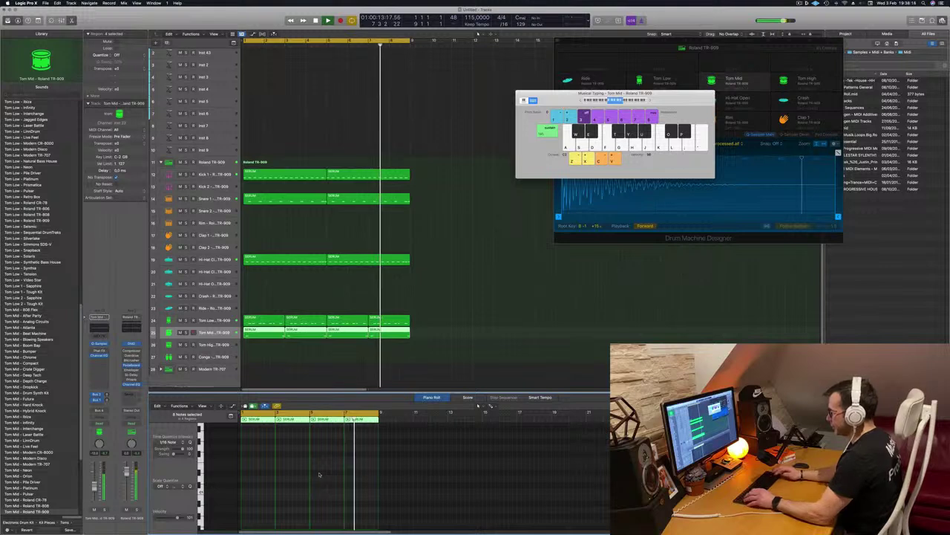
key(Return)
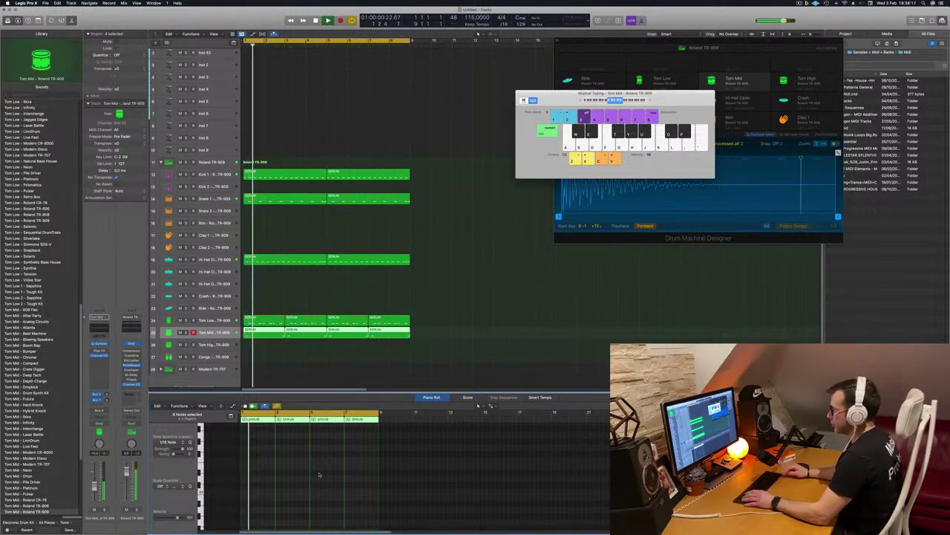
key(Return)
key(Return)
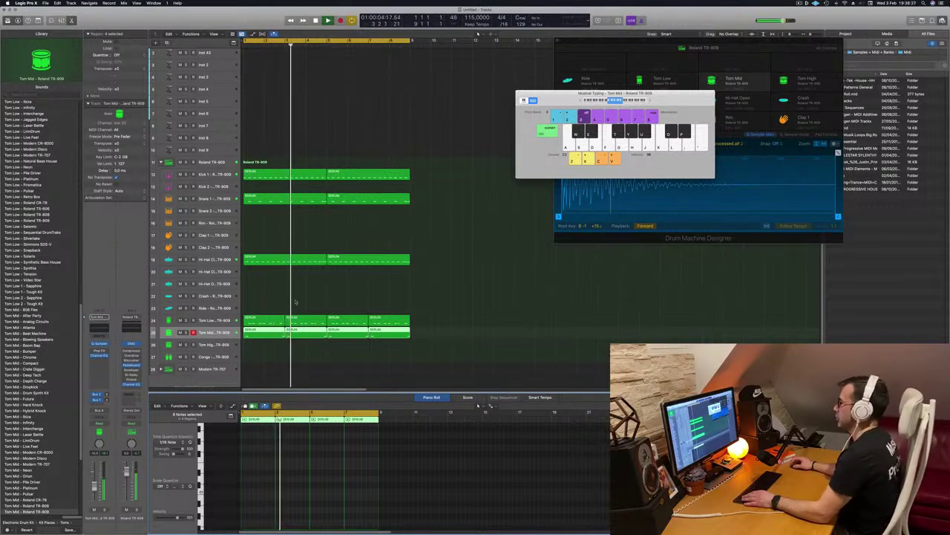
- Load the EFM1 (FM Synth) instrument in stereo on the empty Inst 43 track
scroll(283, 289, down, 1)
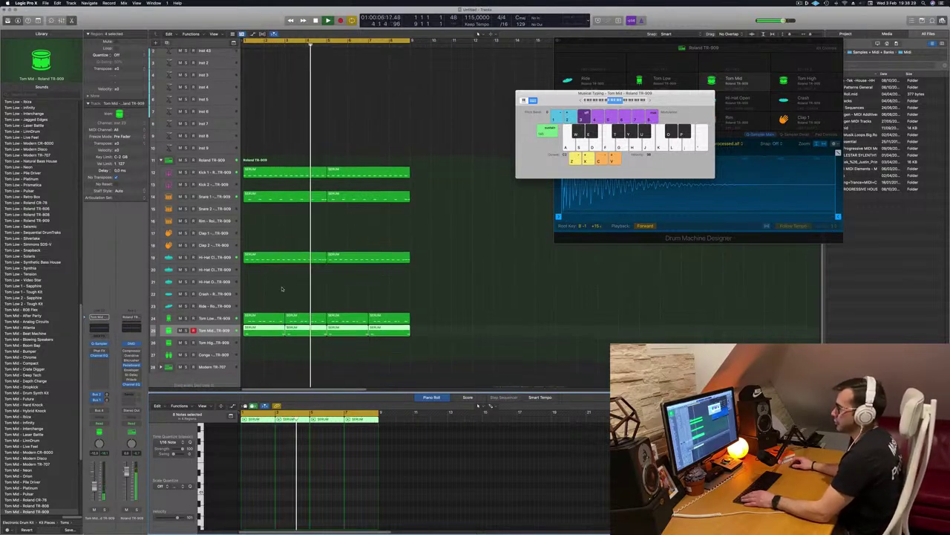
scroll(323, 222, up, 3)
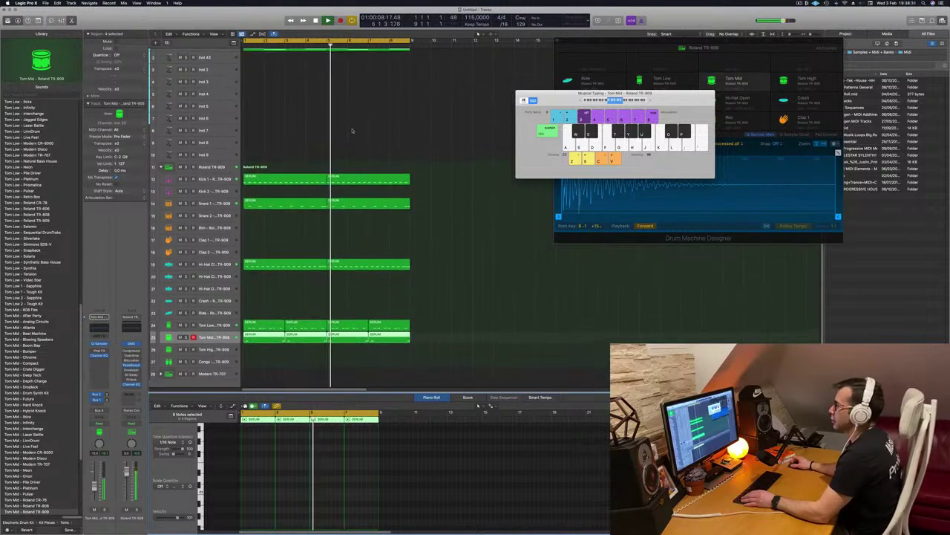
key(Return)
click(283, 57)
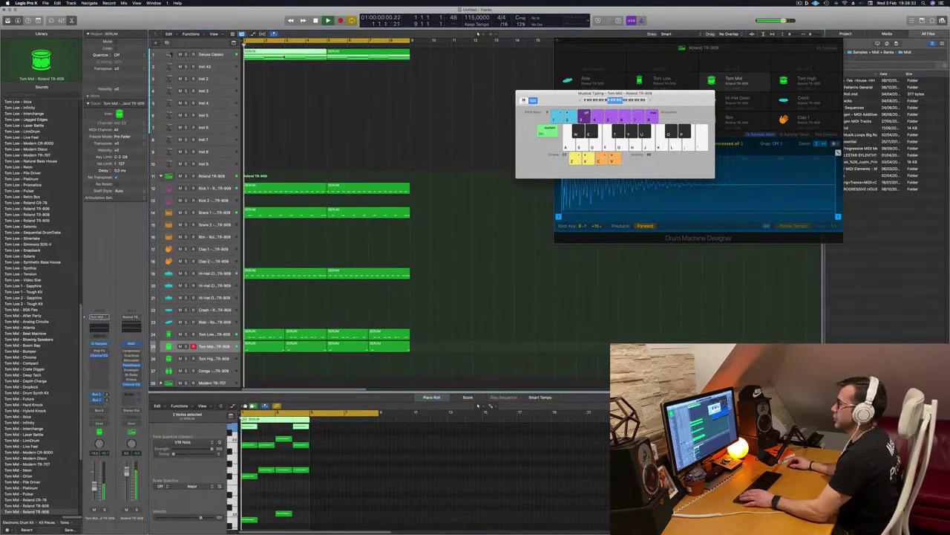
click(215, 67)
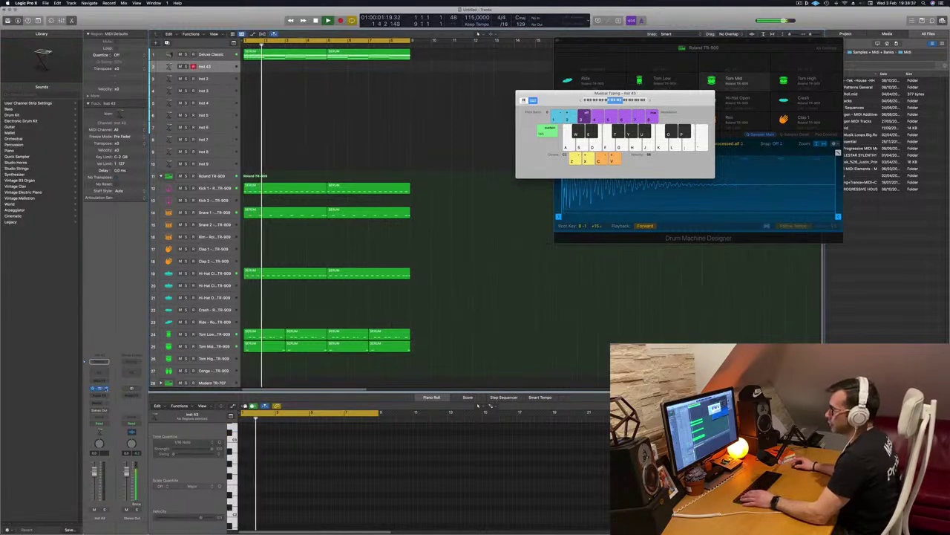
click(101, 387)
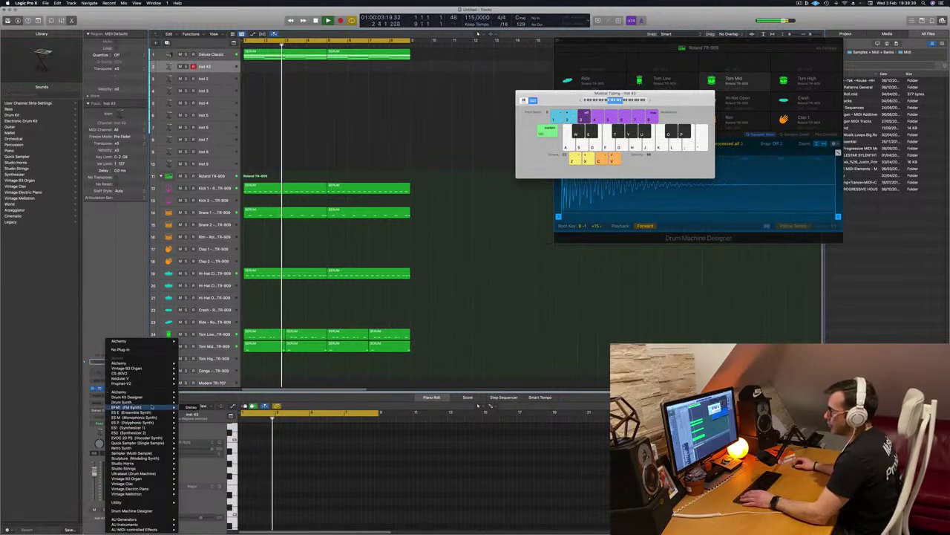
click(126, 406)
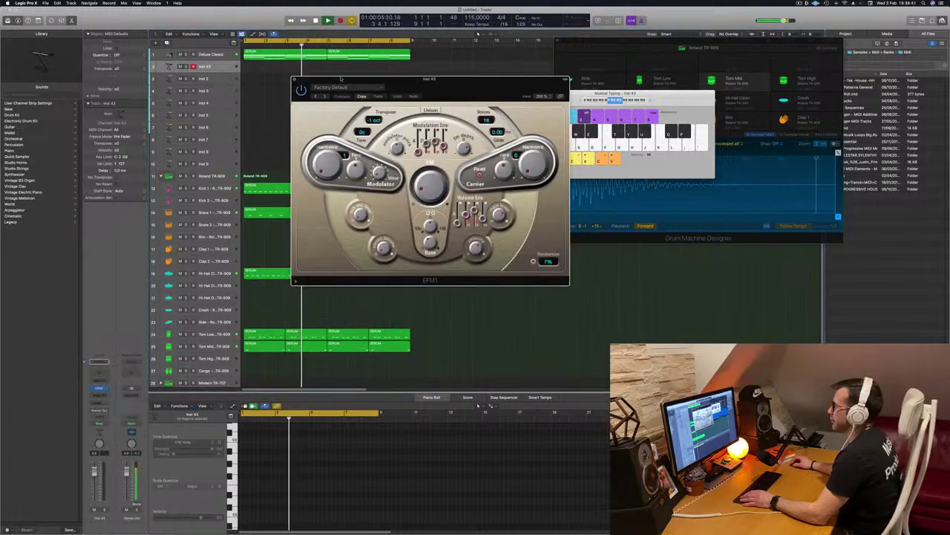
- Copy the first Deluxe Classic region onto the Inst 43 track and reduce it to one bass note per chord
drag(278, 57, 278, 68)
scroll(251, 488, down, 4)
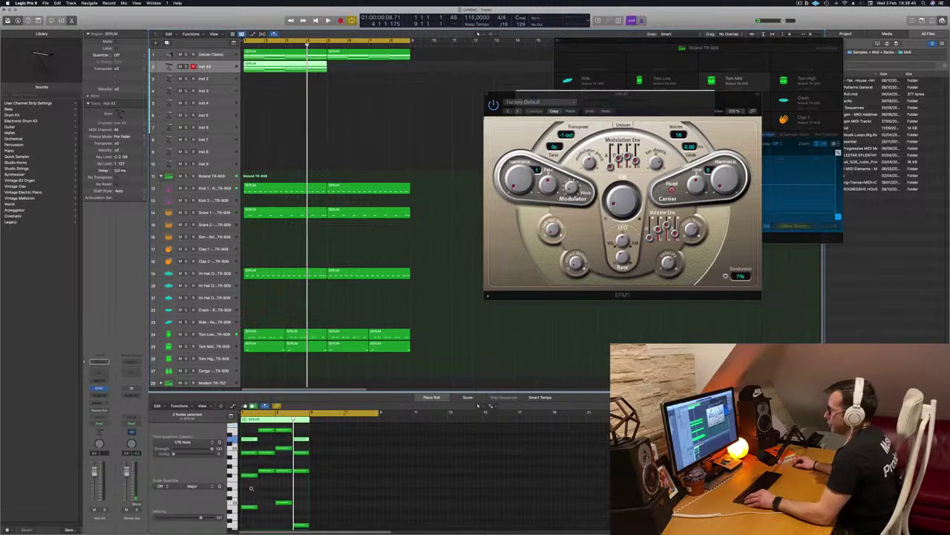
click(251, 451)
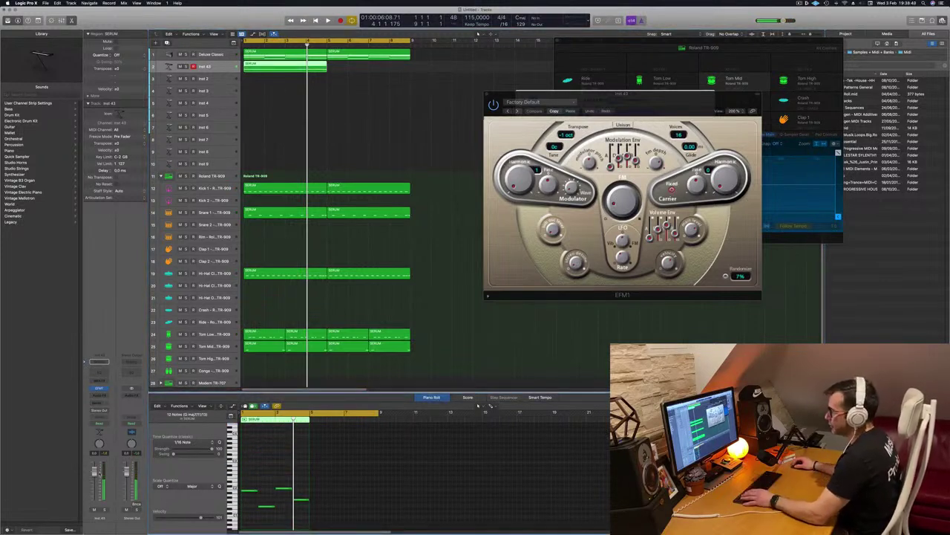
- Lower the Inst 43 track volume and shorten its four bass notes to short hits at each bar start
drag(95, 485, 95, 487)
key(space)
scroll(273, 496, up, 3)
scroll(272, 496, up, 1)
drag(266, 476, 375, 515)
key(space)
key(space)
drag(314, 506, 248, 510)
key(space)
scroll(249, 509, up, 5)
key(space)
key(space)
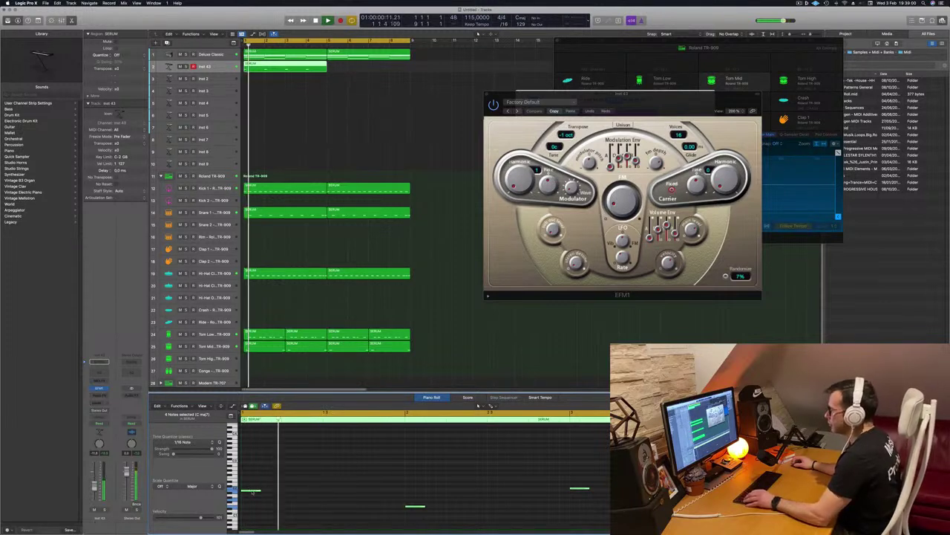
- Duplicate the short bass notes within each bar to form a rhythm of four hits per bar, and replay it
drag(283, 494, 327, 496)
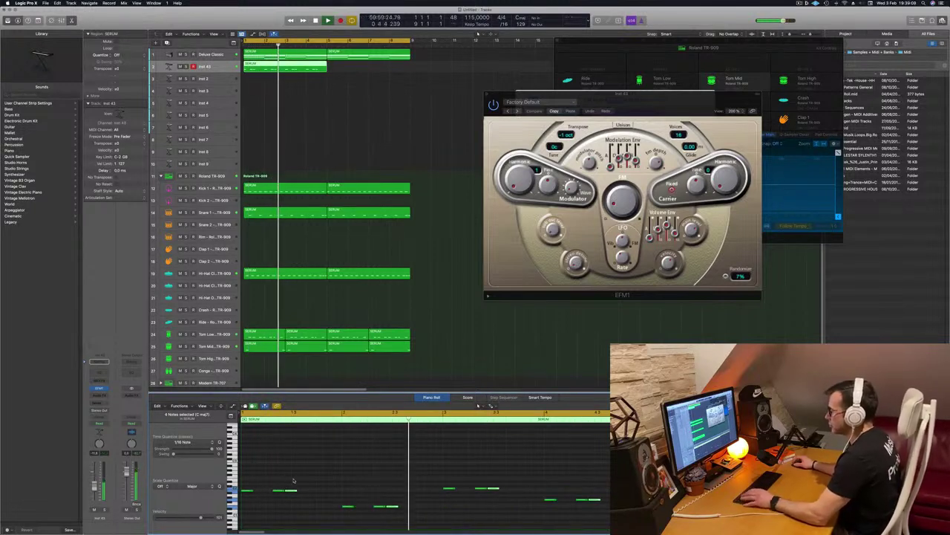
drag(292, 490, 315, 492)
key(Return)
key(super+Left)
key(super+Right)
key(super+Right)
key(Return)
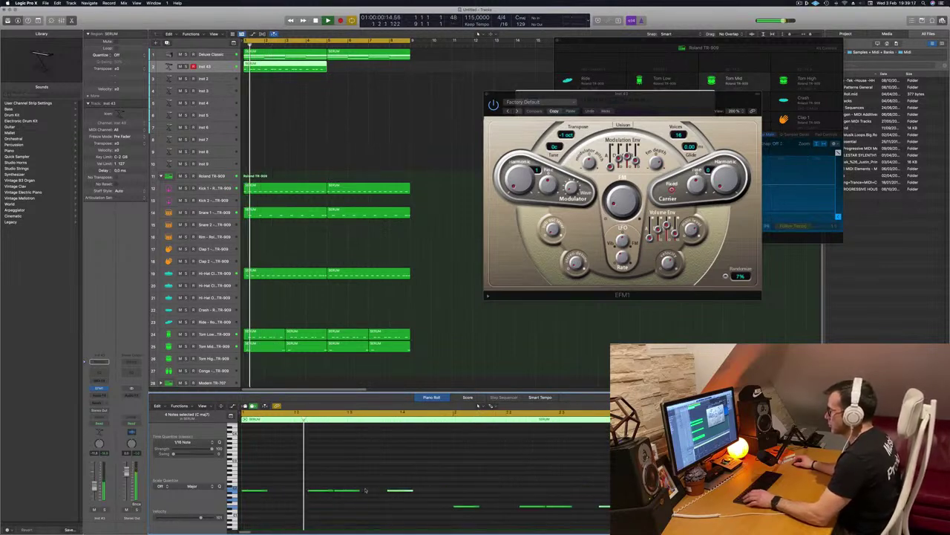
- Duplicate the last bass note of every bar directly after itself to form a double hit, and replay the Inst 43 region
drag(406, 492, 420, 492)
key(Return)
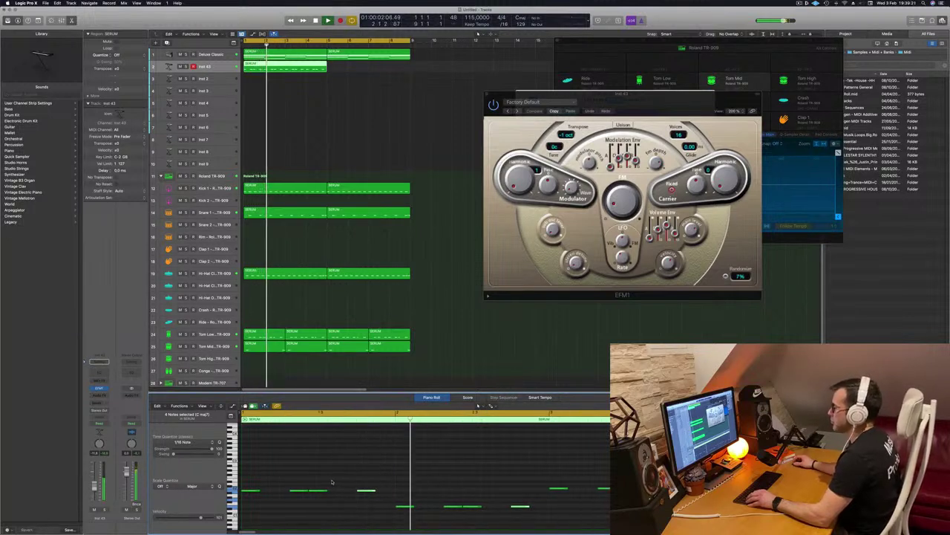
key(super+Left)
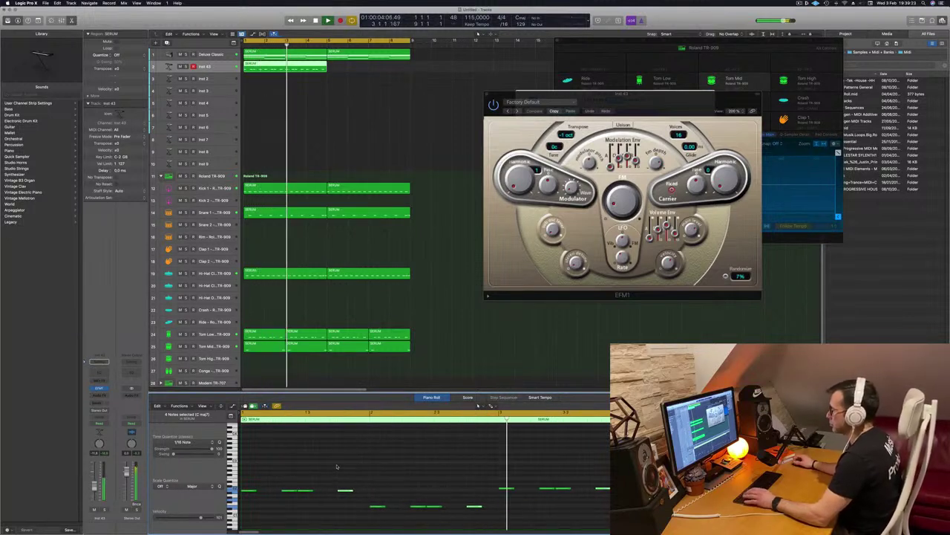
key(super+Left)
key(Return)
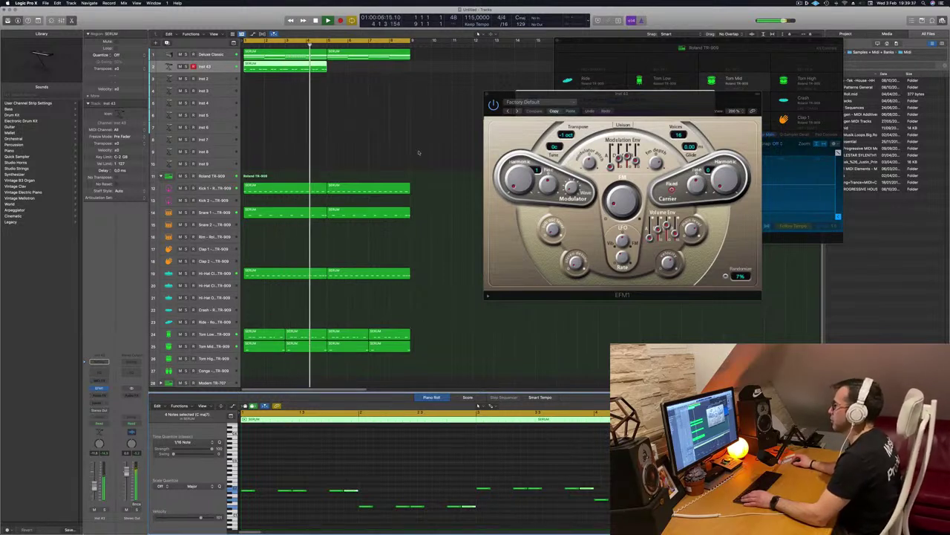
- Copy the Inst 43 bass region to bar 5 to fill the eight-bar loop, select both regions and replay them
click(358, 90)
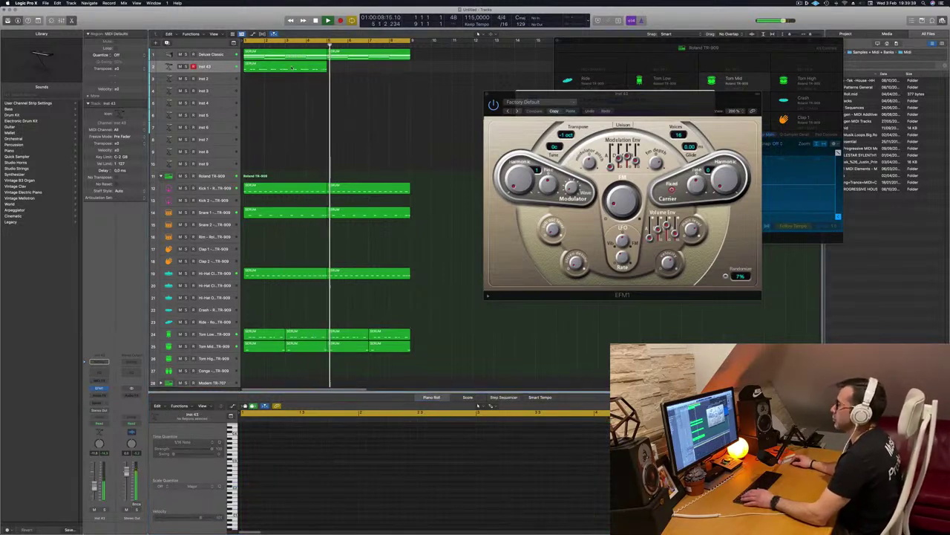
drag(280, 68, 361, 72)
key(Return)
shift+click(279, 67)
key(Return)
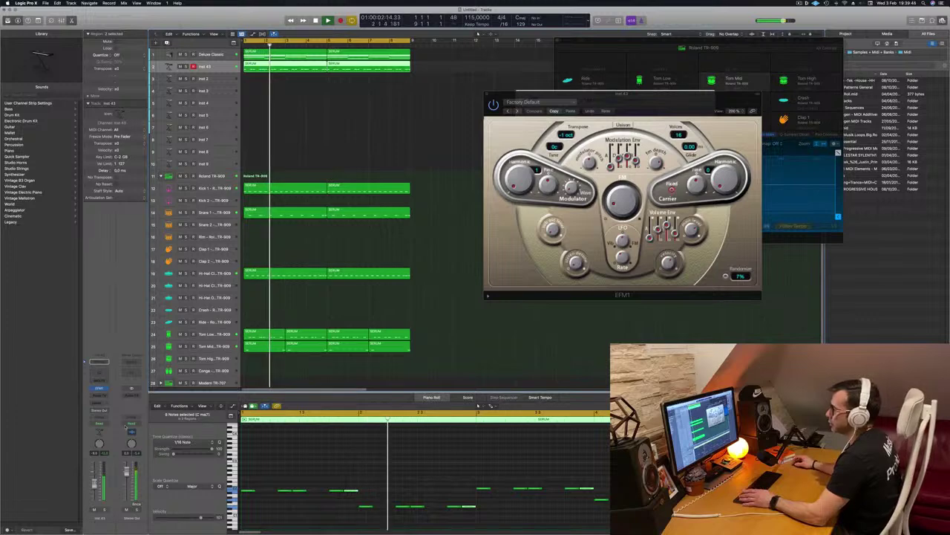
- Insert a Compressor on the Inst 43 track, side-chained to Kick 1 - Roland TR-909 (Inst 10), and audition it in the loop
click(100, 395)
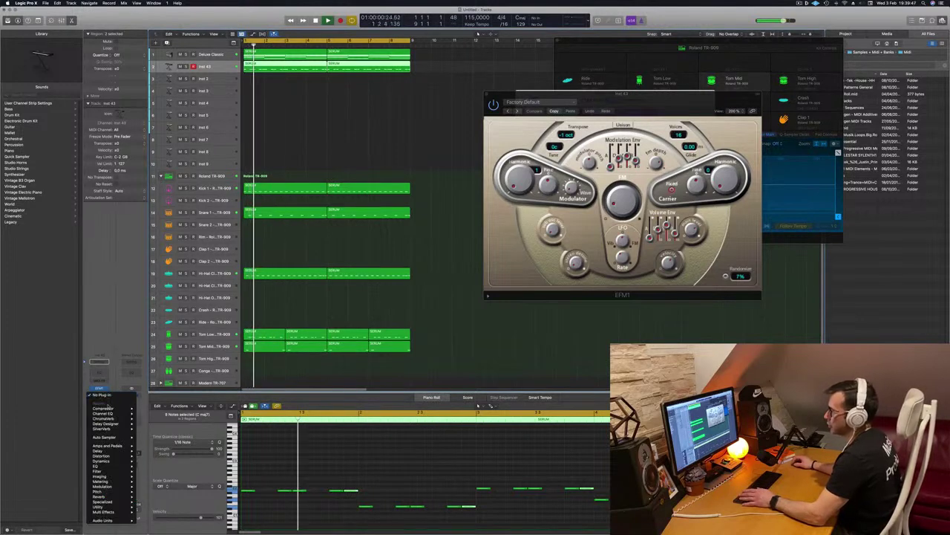
click(103, 407)
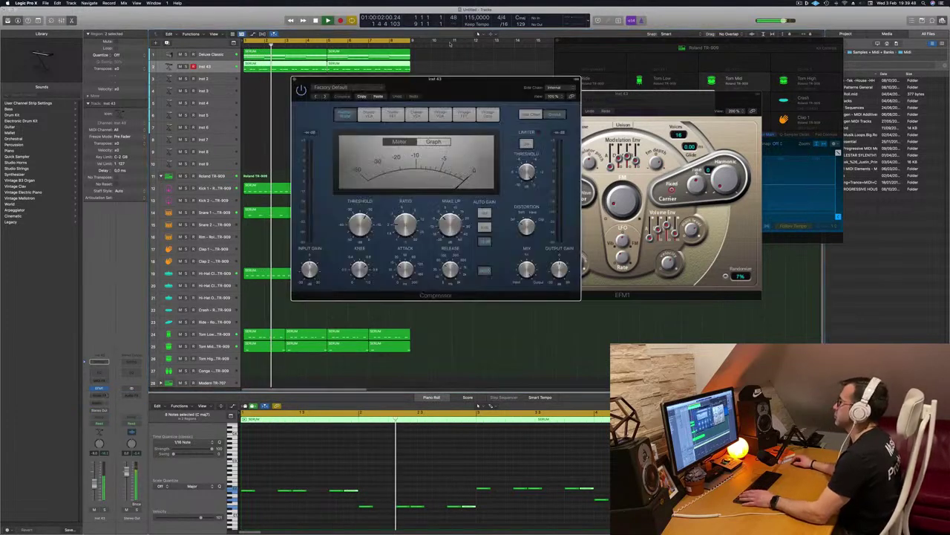
drag(472, 86, 463, 86)
click(544, 88)
mouse_move(548, 107)
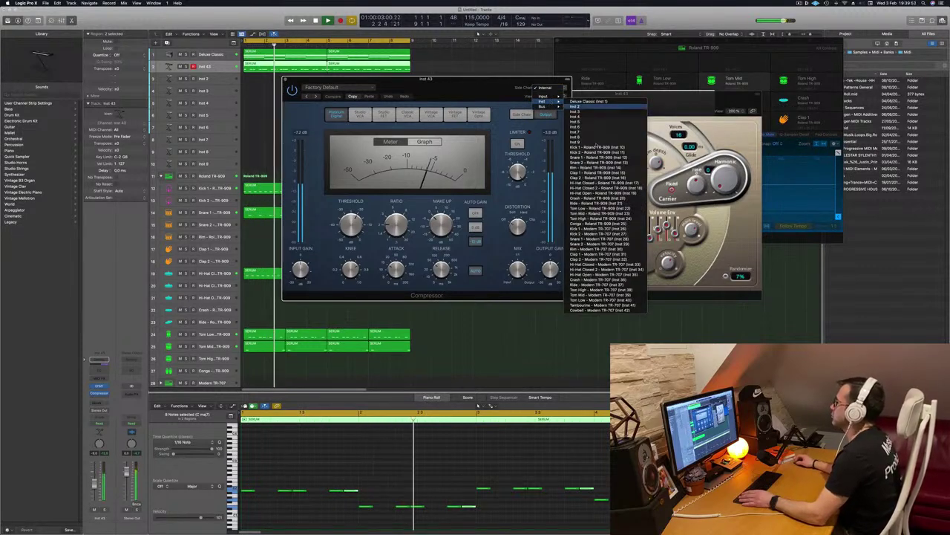
click(598, 147)
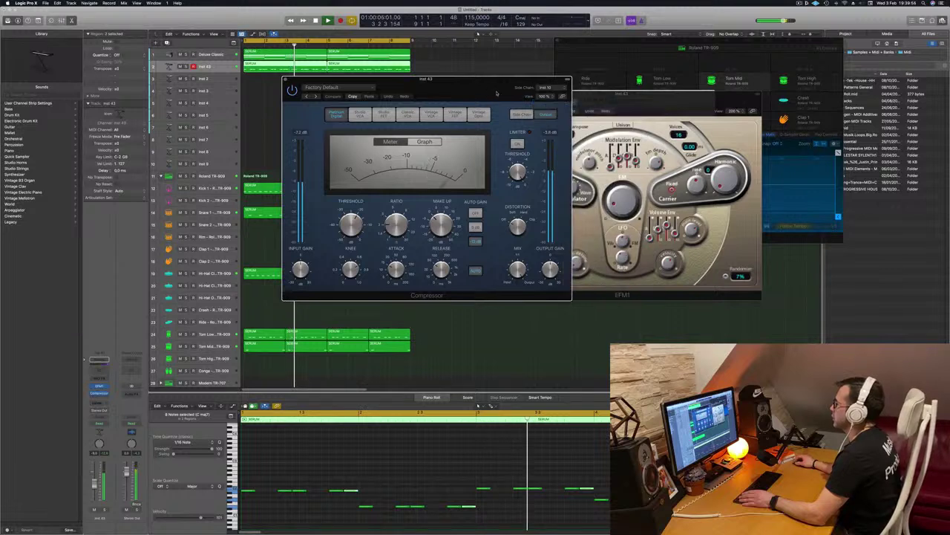
drag(446, 79, 464, 85)
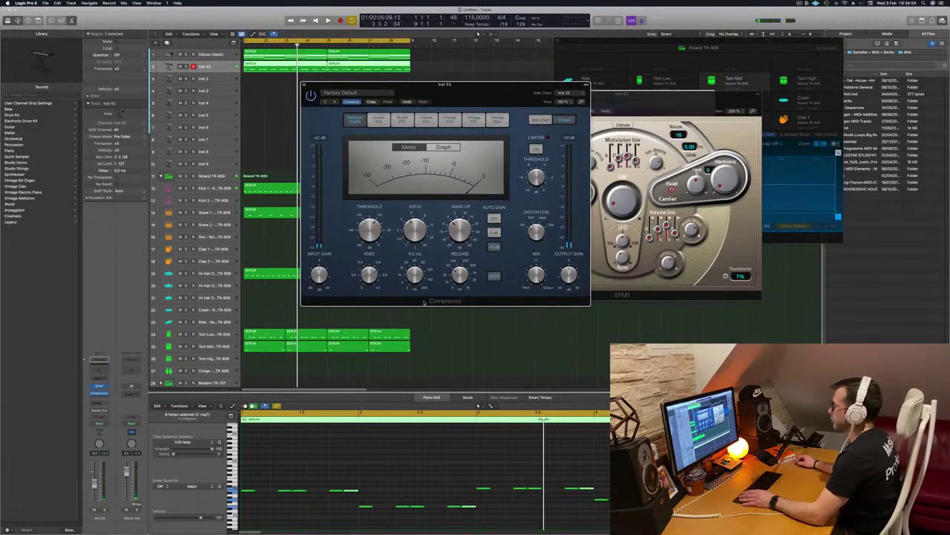
key(space)
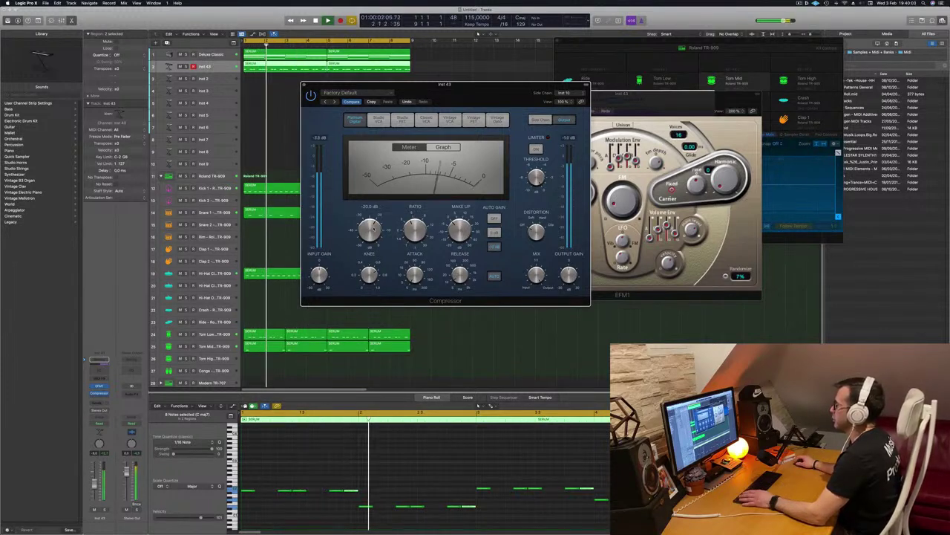
drag(451, 97, 489, 136)
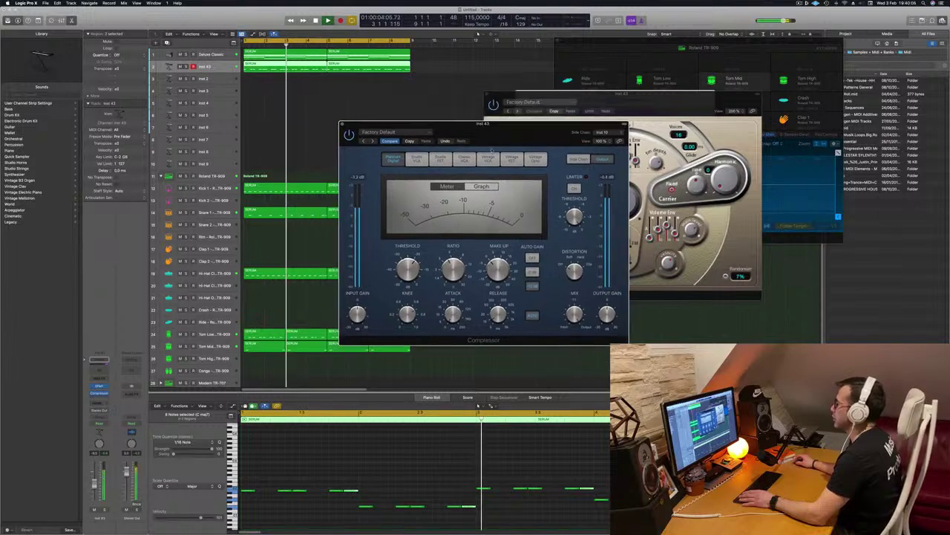
key(super+w)
- Replay the loop from the start and fine-tune the Inst 43 track's volume
key(super+k)
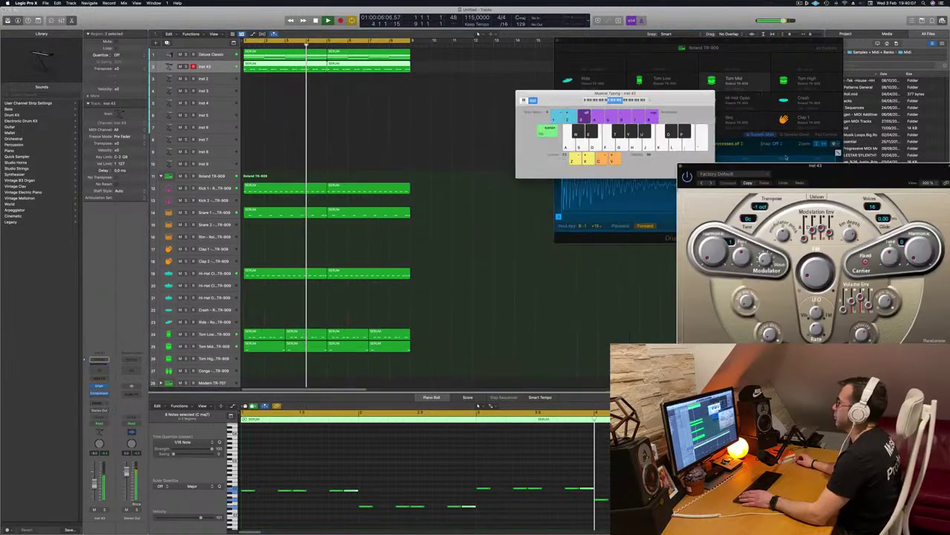
click(296, 146)
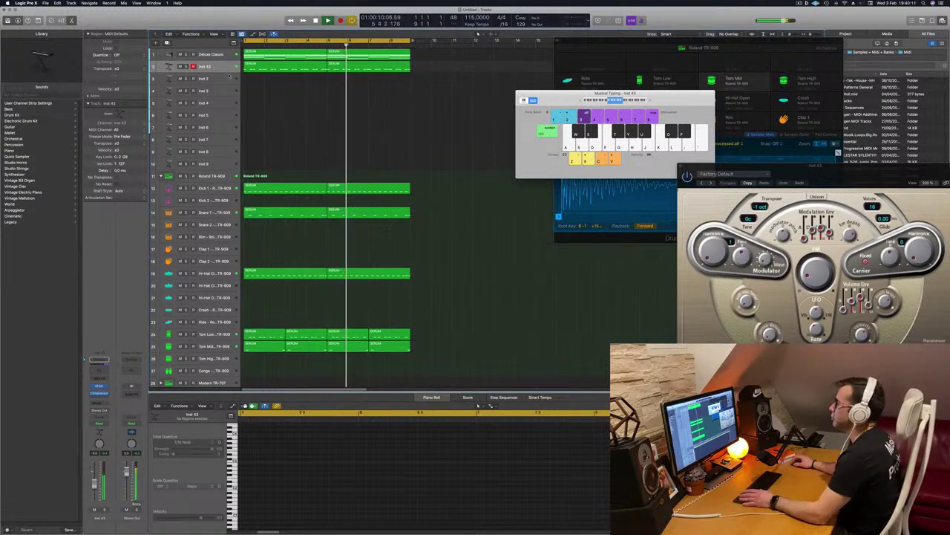
click(221, 70)
key(Return)
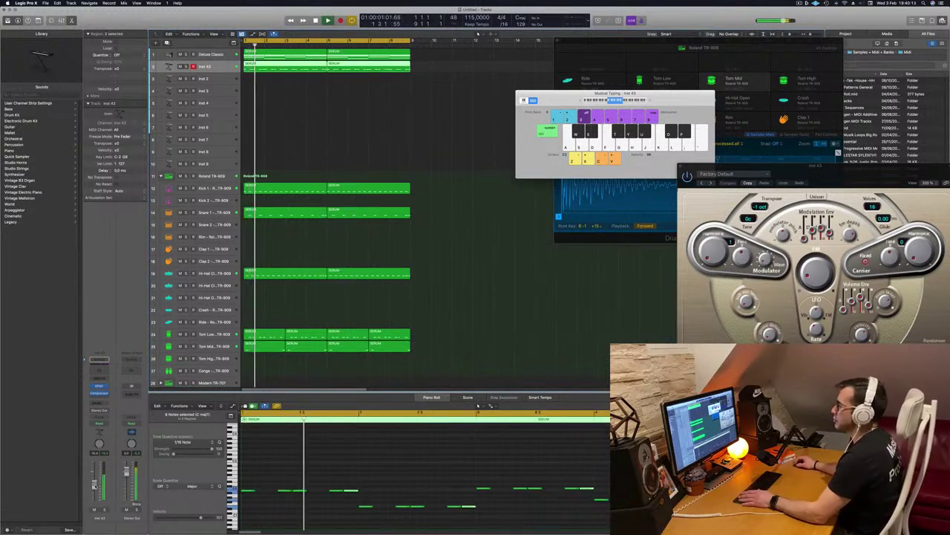
click(275, 306)
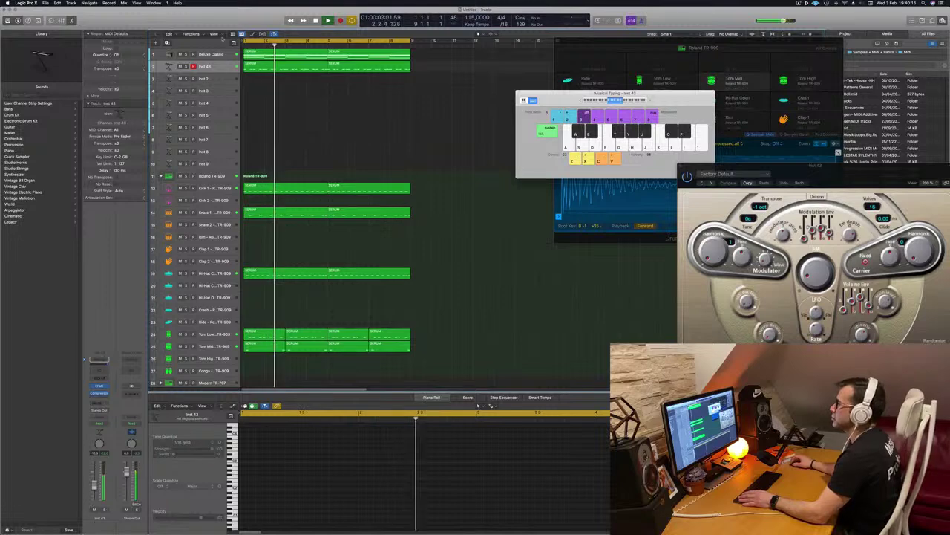
- Open the Channel EQ of the Deluxe Classic track and place its window clear of the regions
click(217, 54)
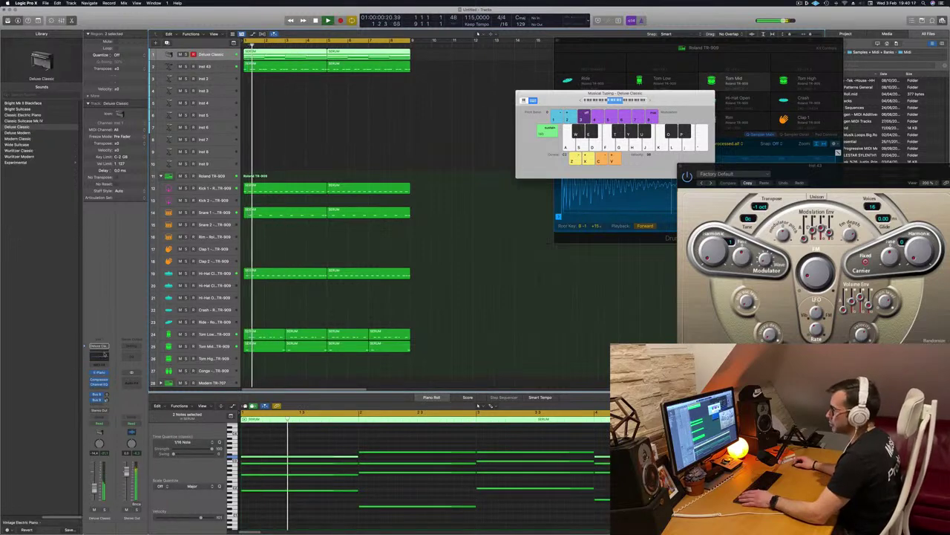
click(103, 356)
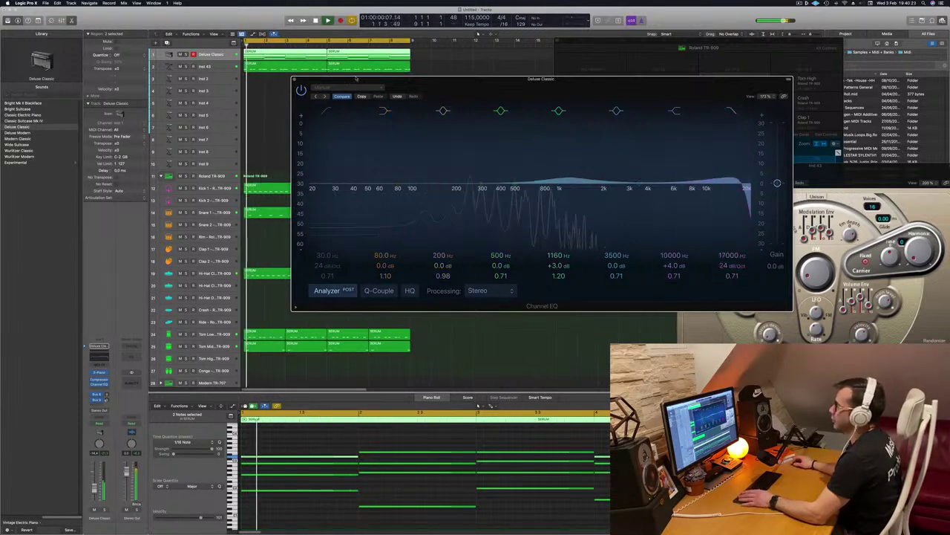
drag(445, 79, 633, 75)
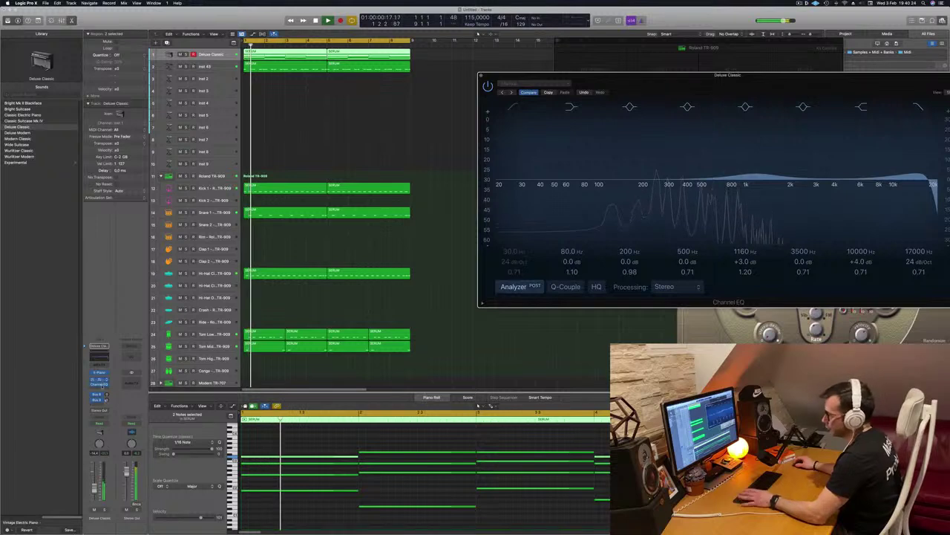
- Insert the Step FX multi effect in stereo on the Deluxe Classic track, after the Channel EQ
click(96, 404)
click(96, 403)
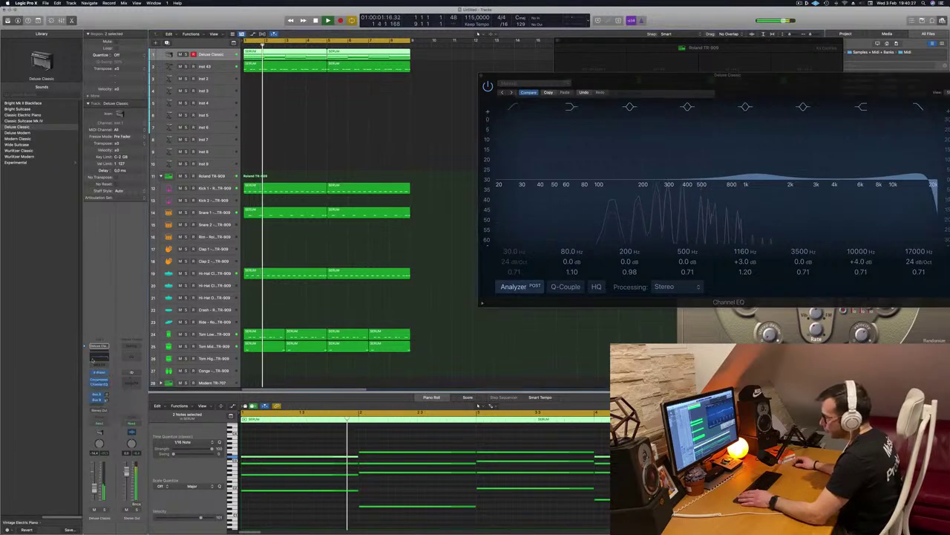
click(106, 384)
click(97, 390)
click(99, 389)
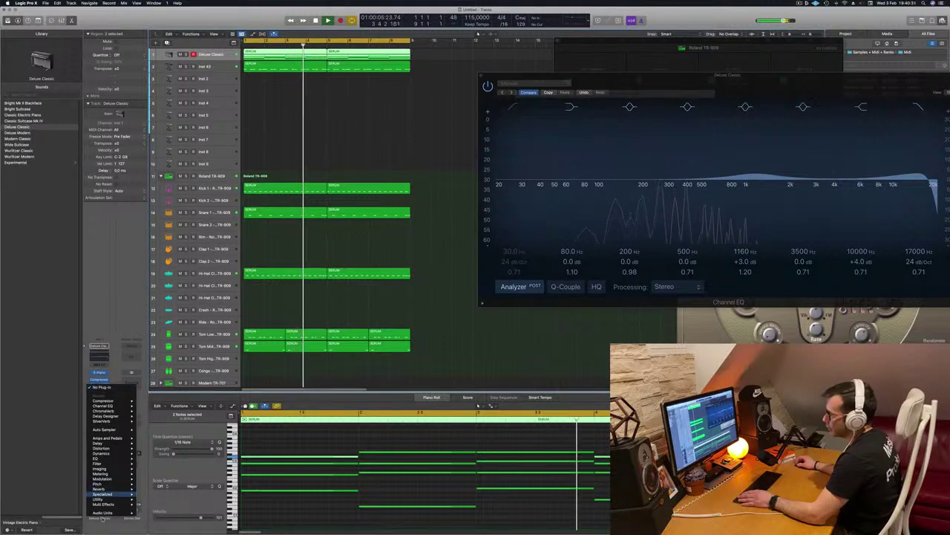
mouse_move(111, 514)
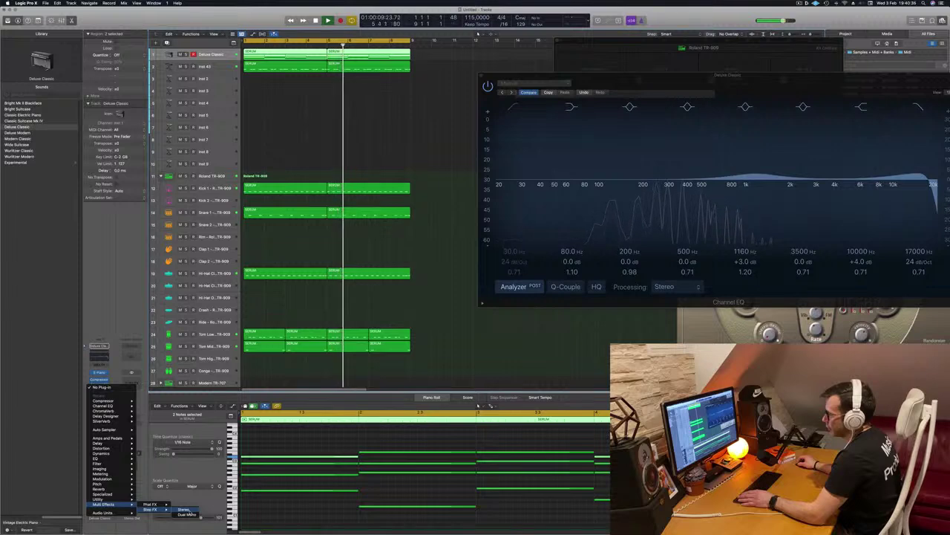
click(184, 509)
drag(329, 100, 276, 139)
drag(422, 127, 446, 167)
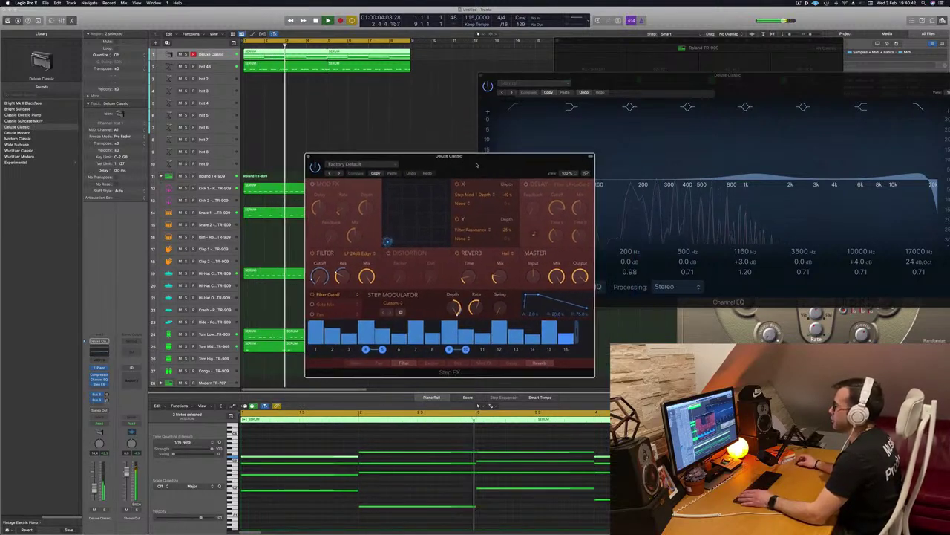
- Try the Step FX presets Brittle Spike, Broken Echoes, Fluff Verb and Lunar Walk on the chords
click(339, 173)
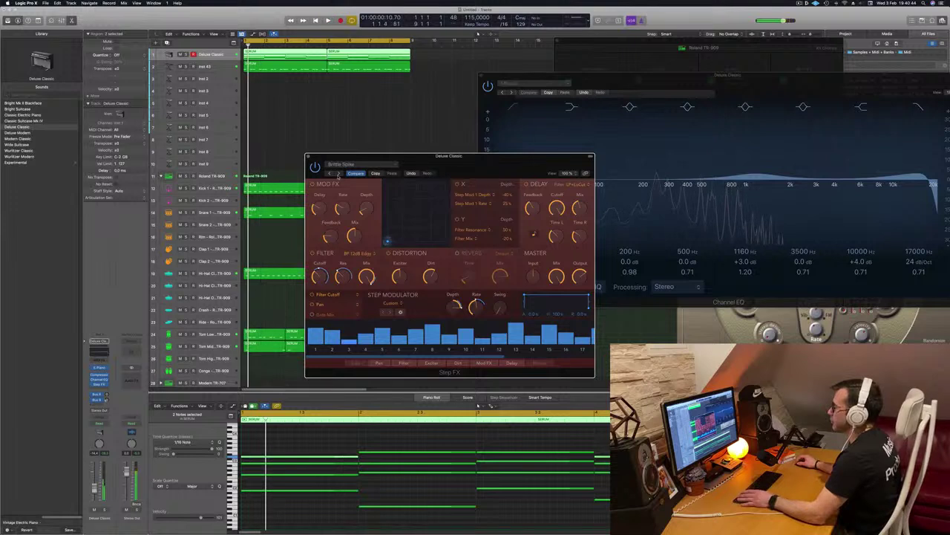
click(338, 173)
click(376, 165)
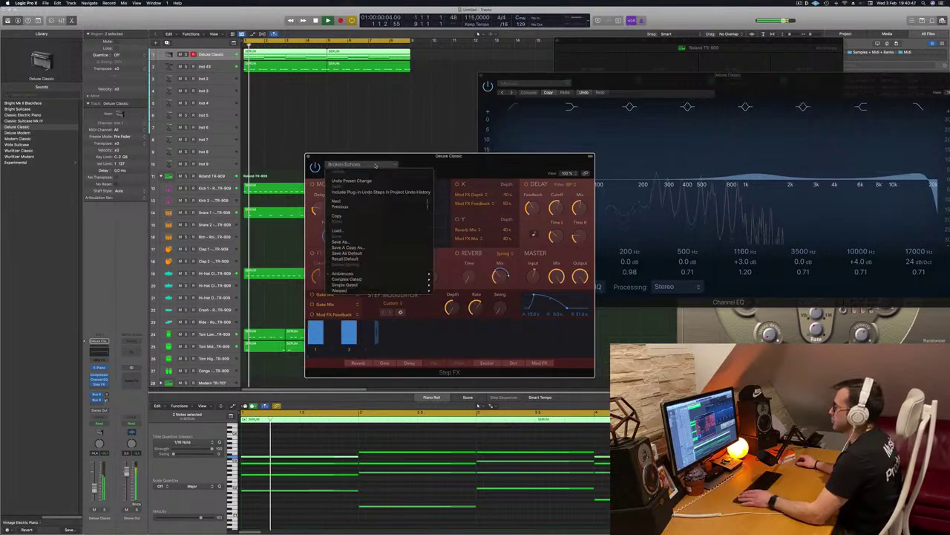
mouse_move(380, 292)
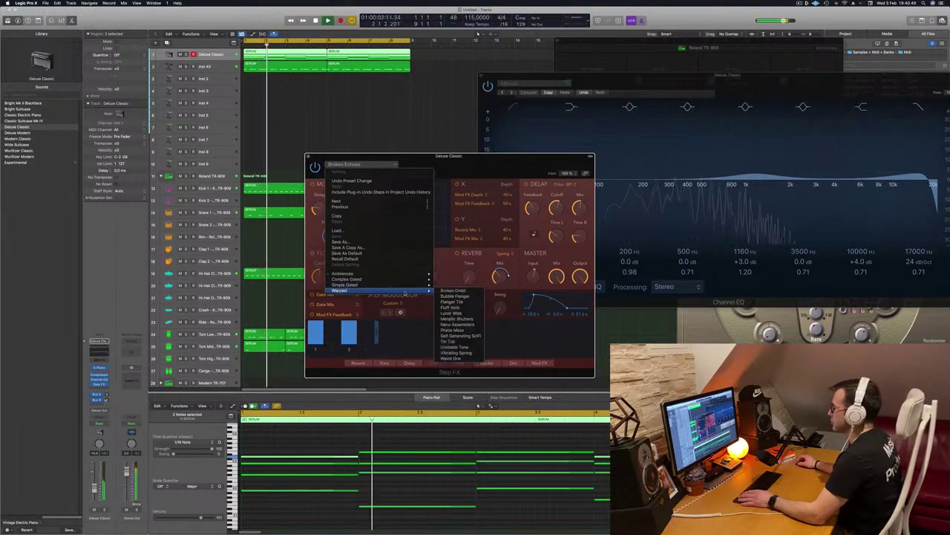
click(453, 290)
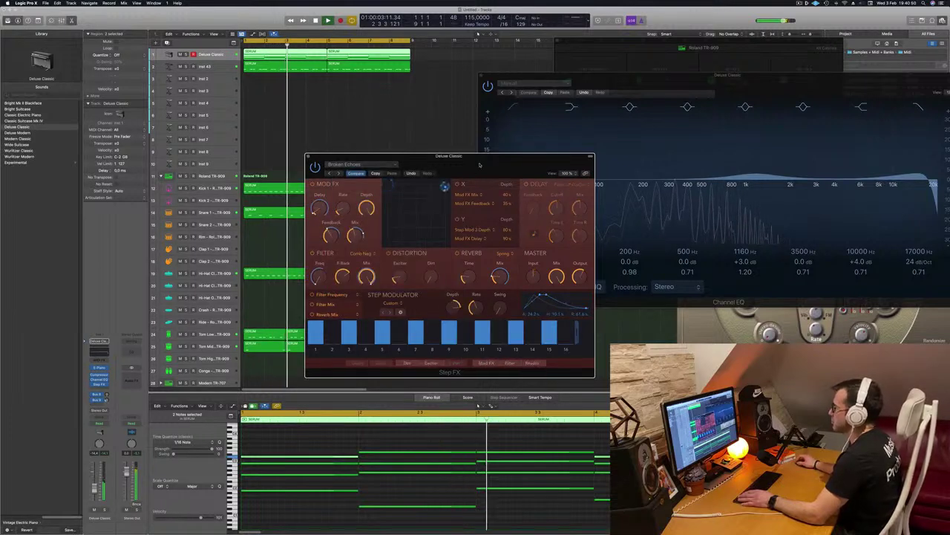
drag(473, 167, 477, 181)
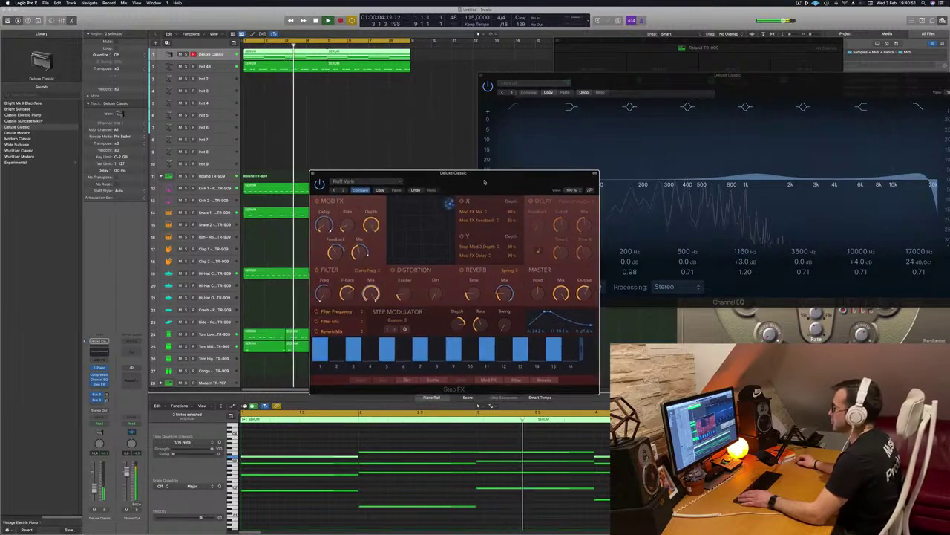
click(343, 190)
drag(444, 178, 418, 179)
- Load the Complex Gated preset Filter Chase in Step FX and audition it with the loop
click(319, 182)
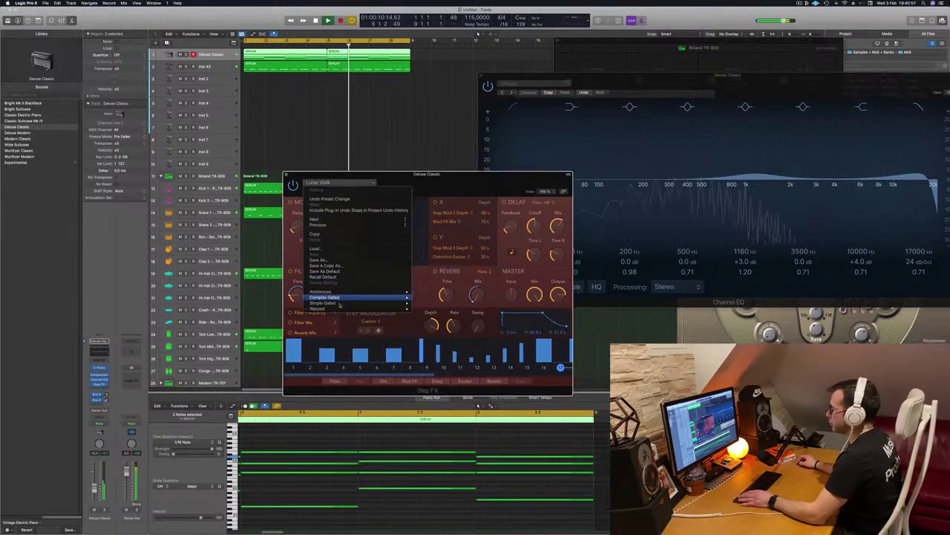
mouse_move(343, 297)
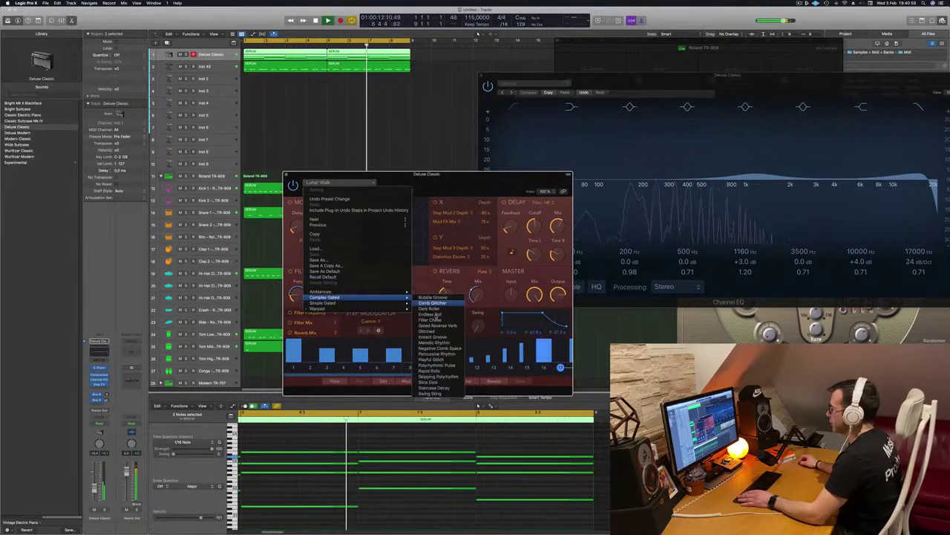
click(430, 313)
drag(463, 179, 548, 133)
click(309, 214)
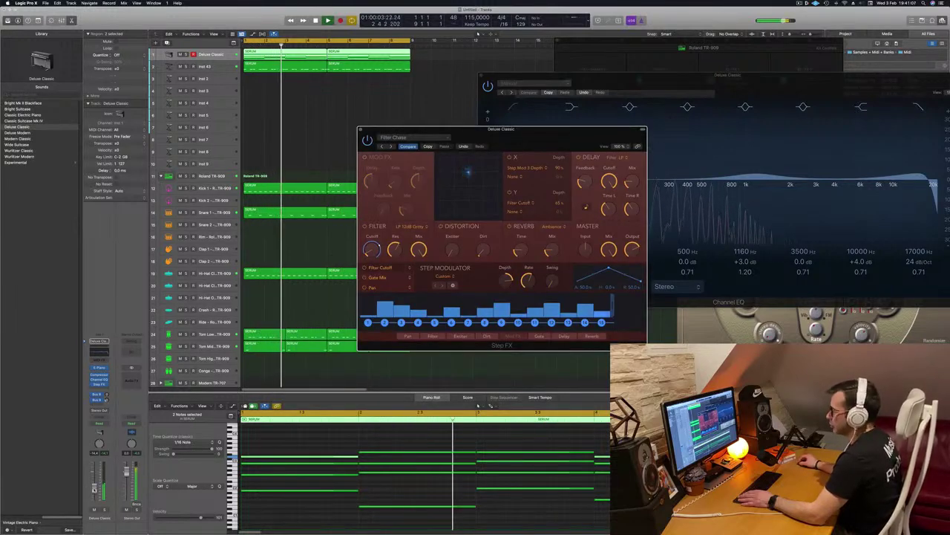
- Raise the Deluxe Classic track's volume slightly and reduce the Step FX master mix to blend the effect
drag(95, 488, 94, 485)
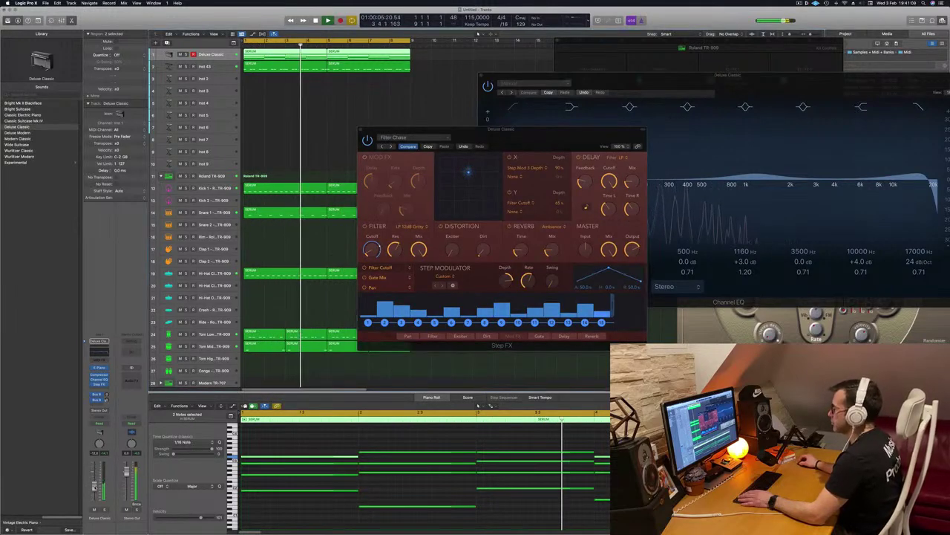
mouse_move(609, 249)
mouse_down()
mouse_move(607, 270)
mouse_move(609, 233)
mouse_up()
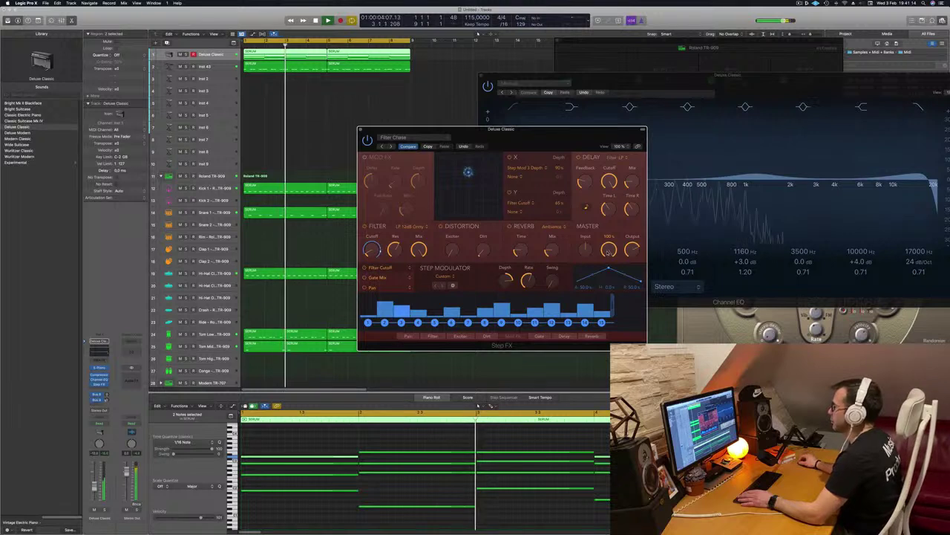
drag(608, 253, 609, 275)
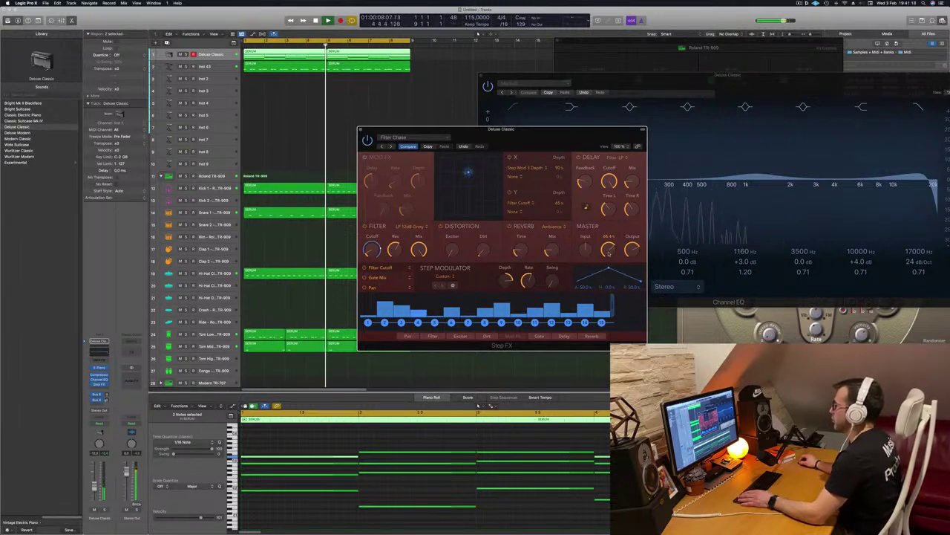
drag(550, 139, 520, 135)
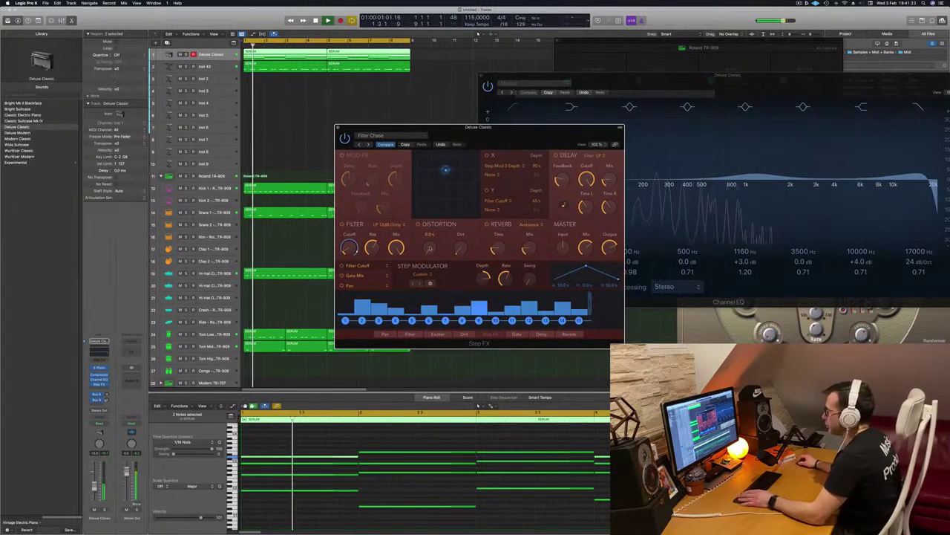
- Switch off the Distortion section of the Filter Chase preset in the Deluxe Classic track's Step FX
click(418, 224)
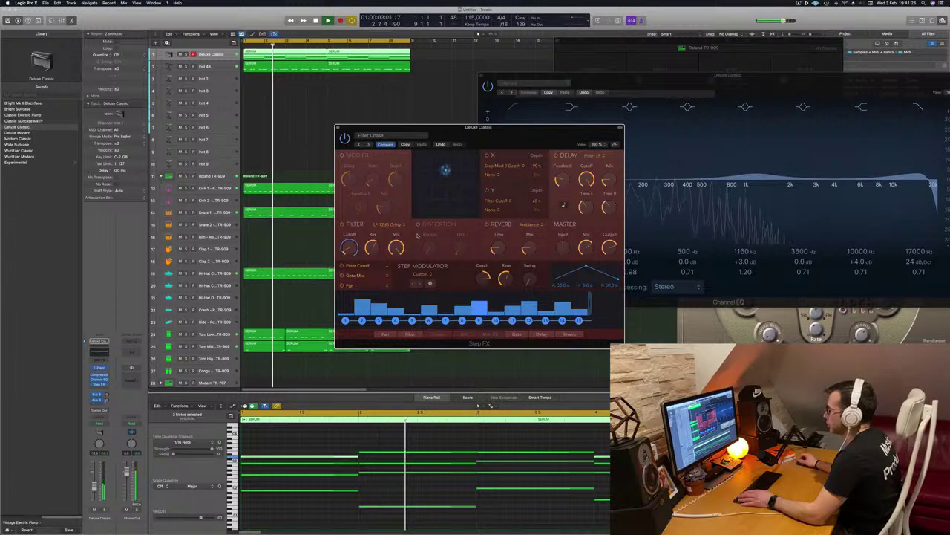
drag(532, 127, 545, 149)
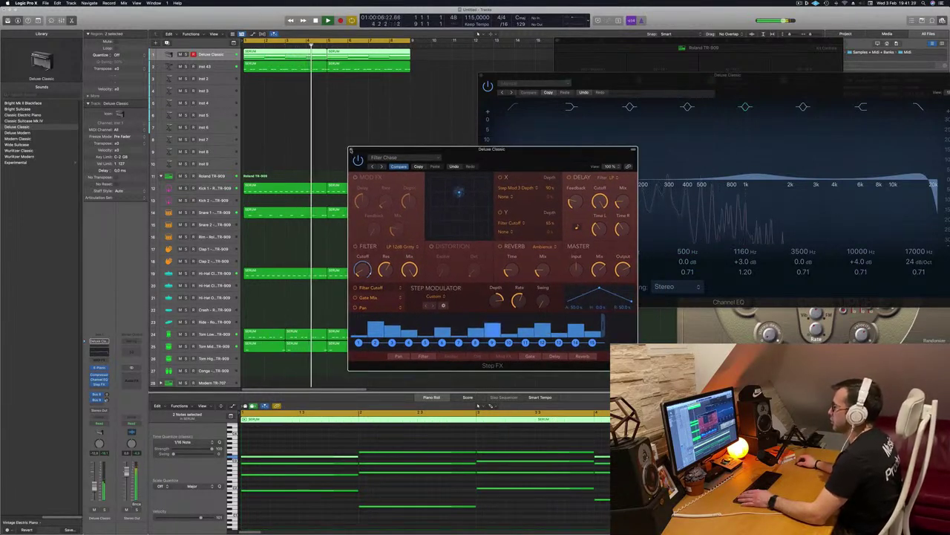
click(351, 150)
- Load the Gated Reverse Verb preset in the Deluxe Classic track's Step FX and set its master mix to about 69%
click(223, 66)
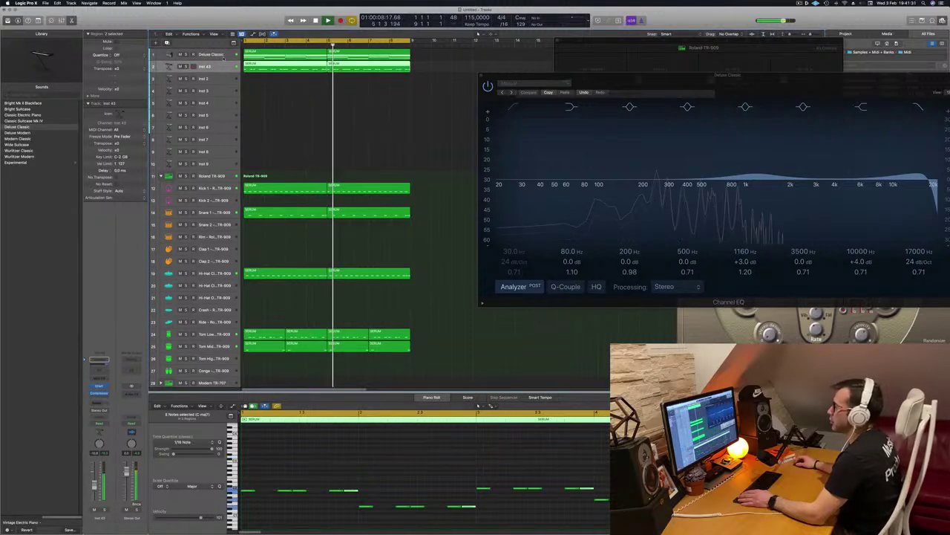
click(222, 57)
key(Return)
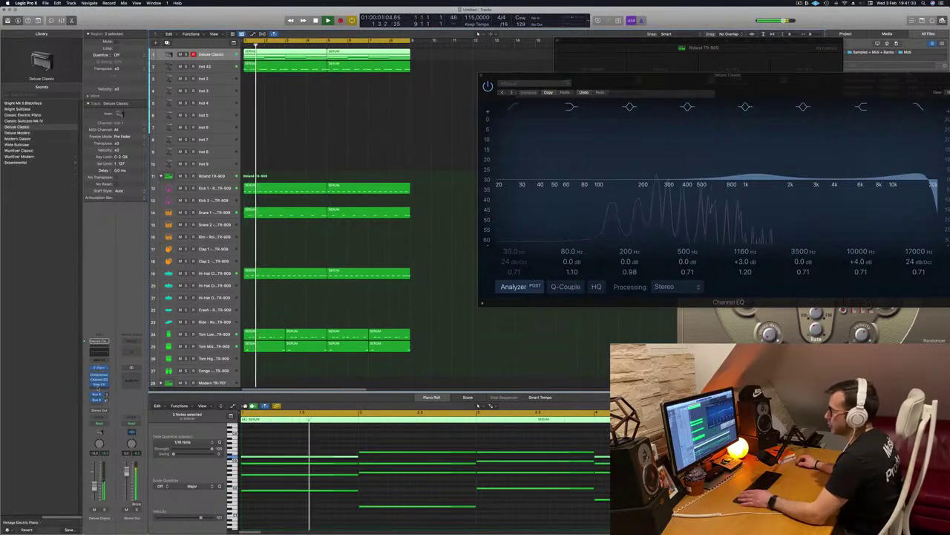
click(98, 385)
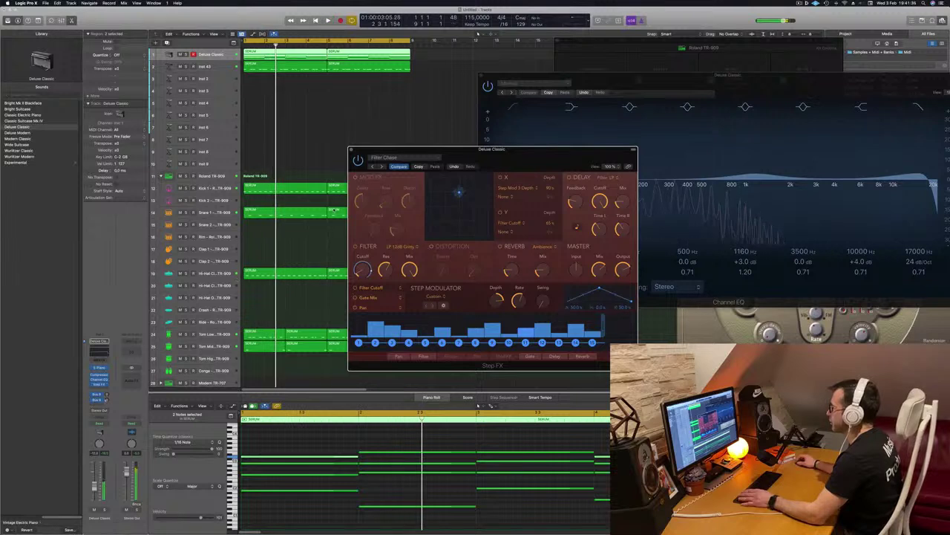
click(382, 166)
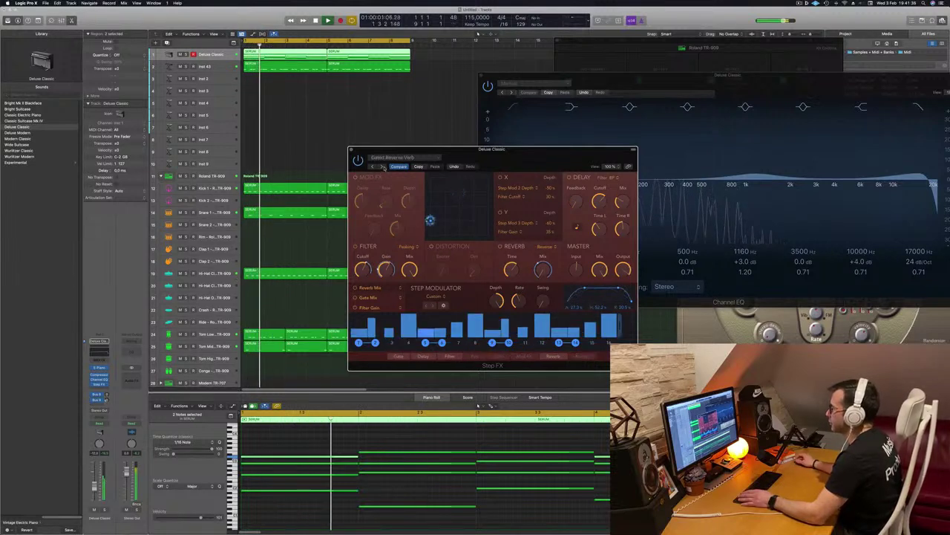
drag(521, 156, 499, 162)
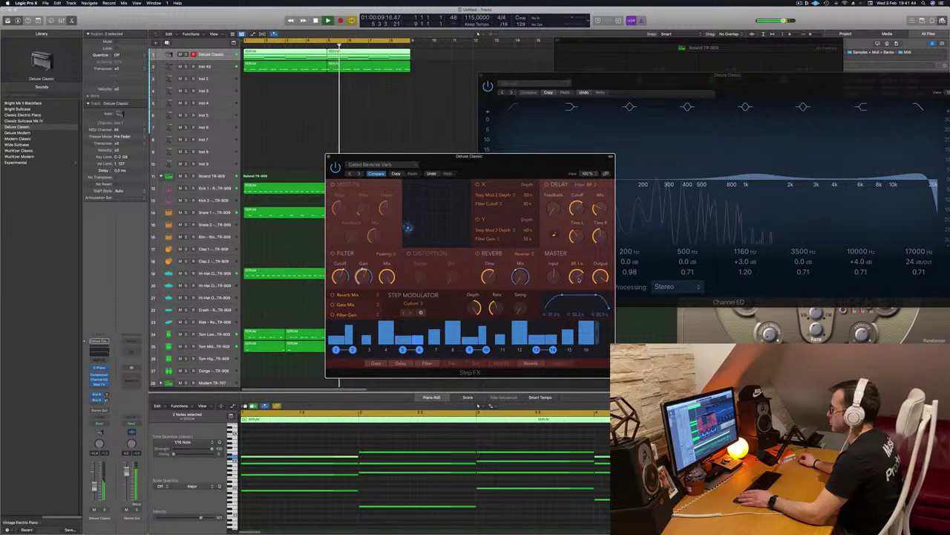
key(Return)
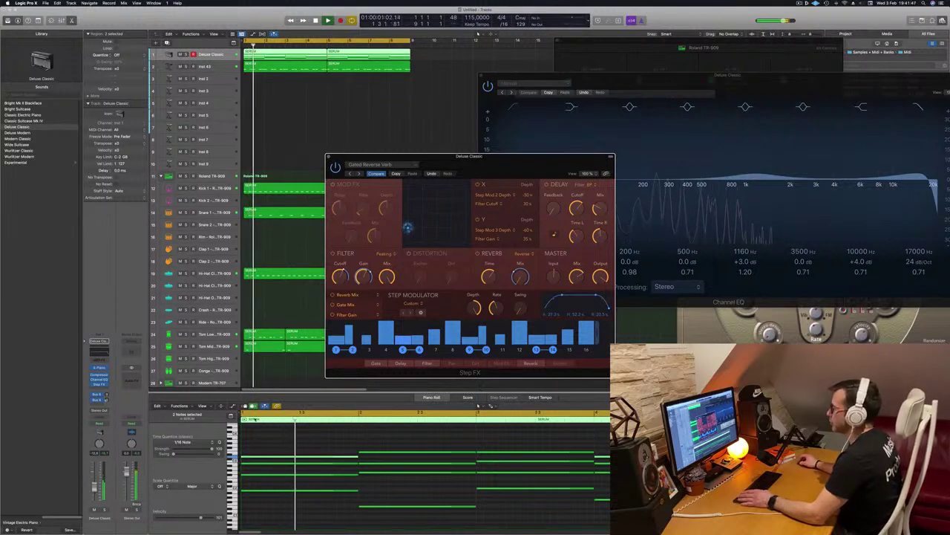
drag(508, 165, 633, 187)
- Duplicate the Deluxe Classic track with its settings and copy the first four-bar chord region onto the new track
click(357, 129)
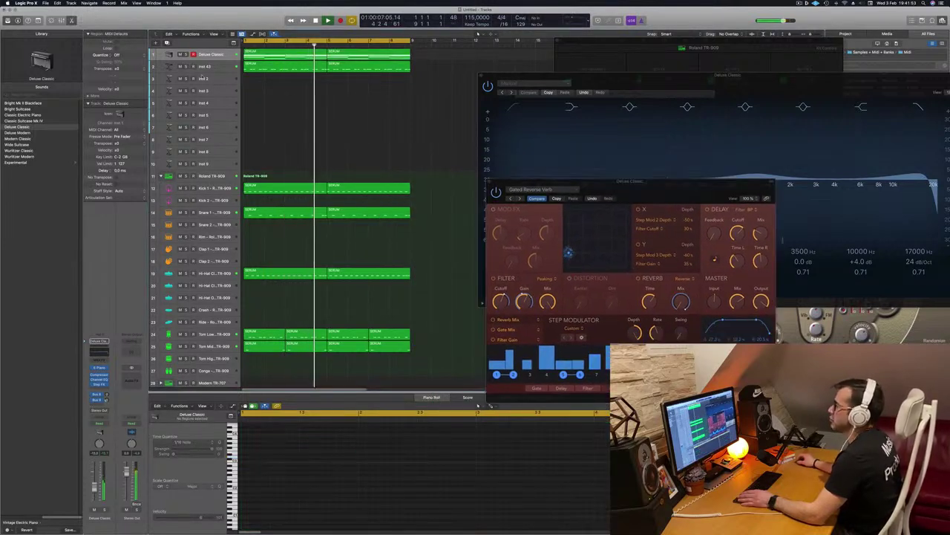
key(super+a)
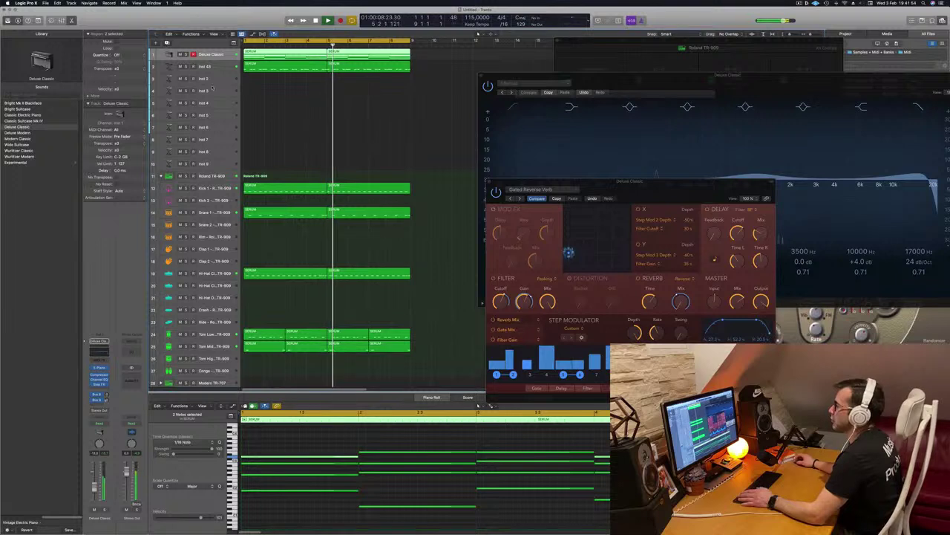
key(super+d)
drag(282, 56, 297, 63)
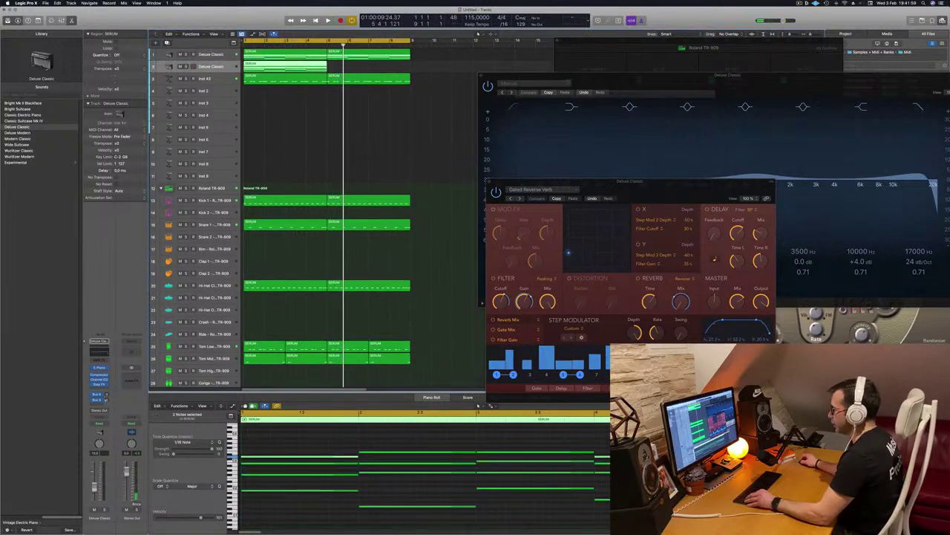
- Delete the lower chord notes from the copied region and repeat the region over bars 5 to 8
drag(323, 522, 612, 465)
key(Delete)
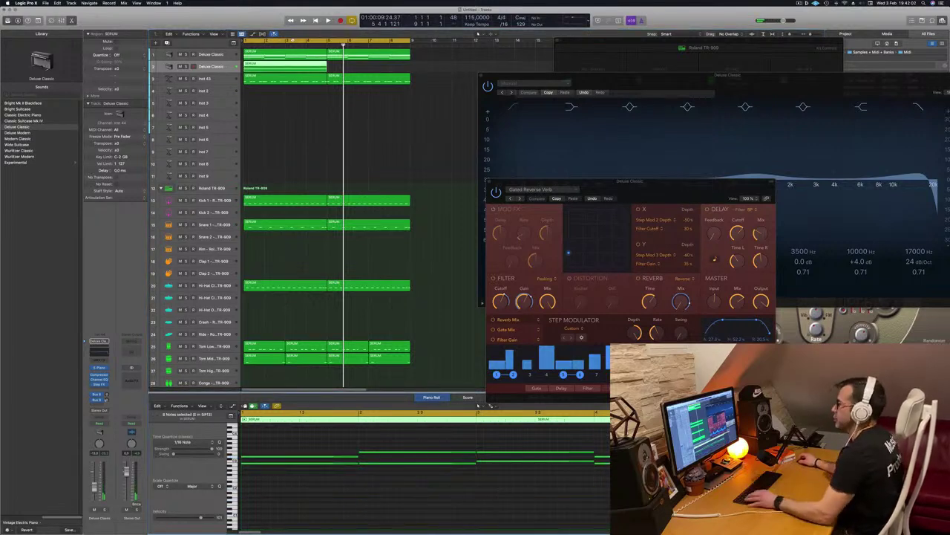
drag(290, 66, 375, 71)
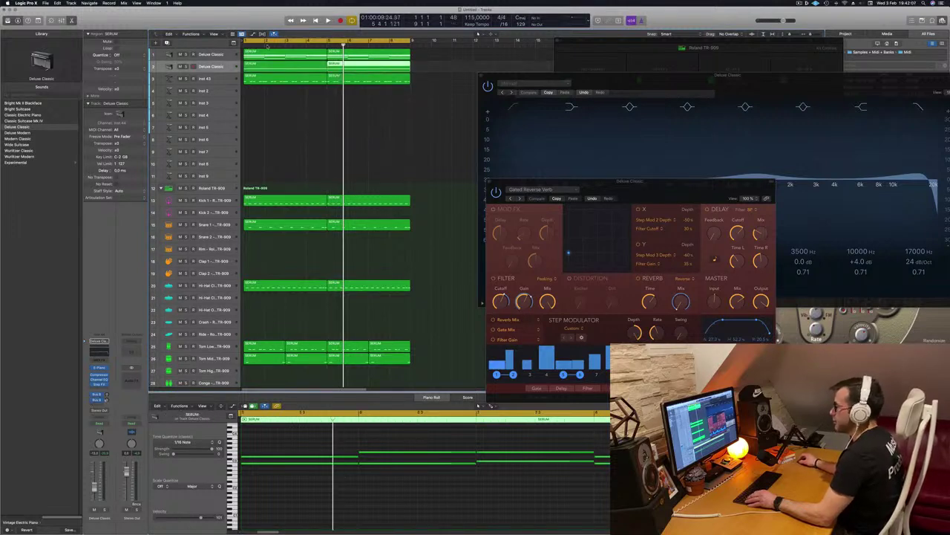
- Transpose all notes on the duplicated Deluxe Classic track up two octaves and play the loop from the start
click(334, 482)
key(super+a)
key(alt+shift+Up)
key(alt+shift+Up)
key(Return)
key(space)
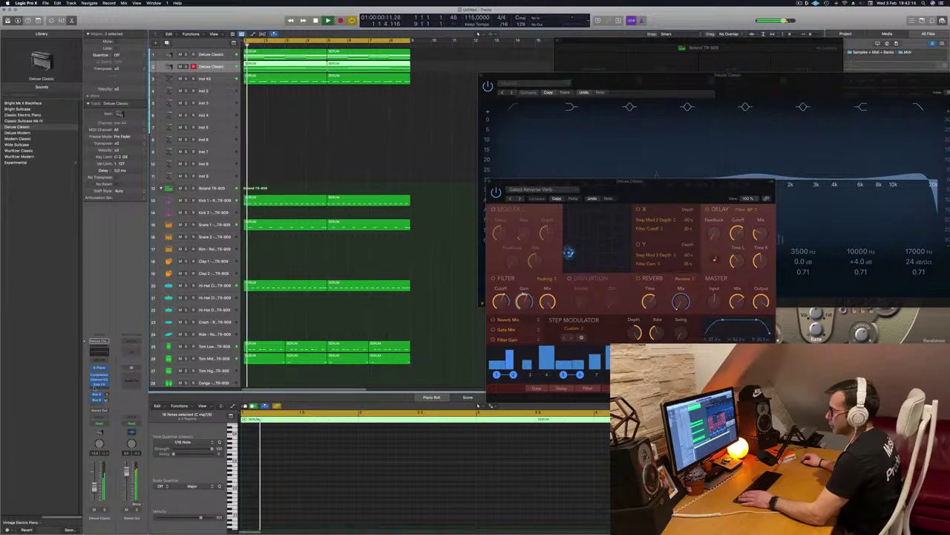
- Replace the duplicated track's electric piano with Alchemy and filter its presets to the Strings category
click(107, 367)
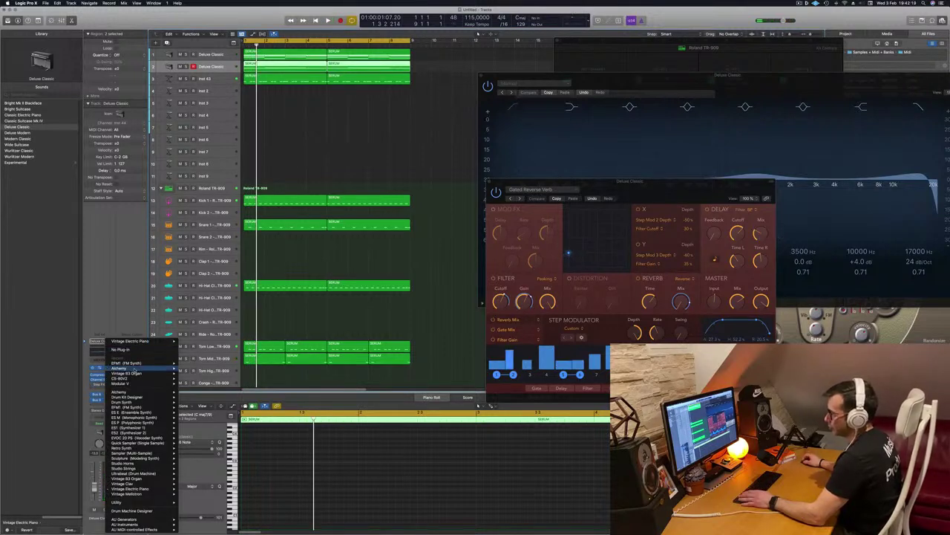
click(191, 369)
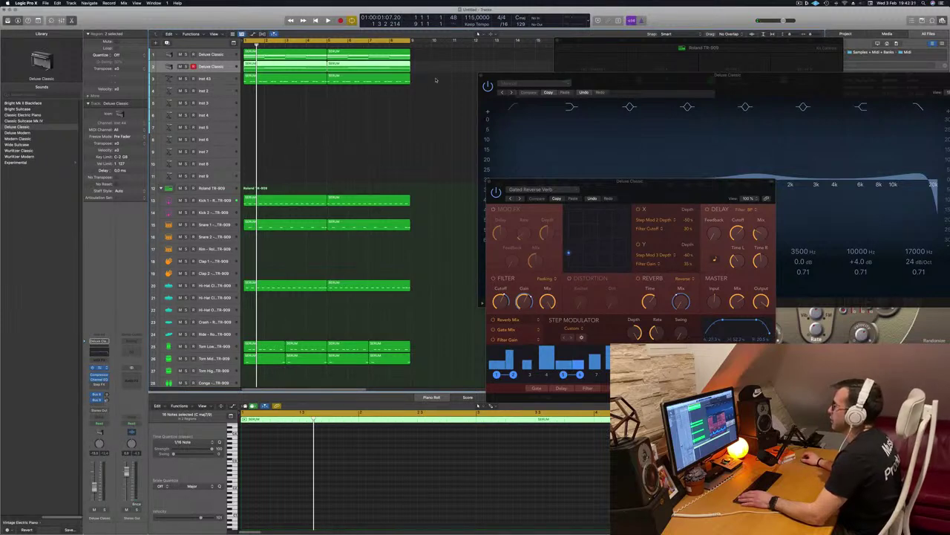
drag(439, 78, 485, 96)
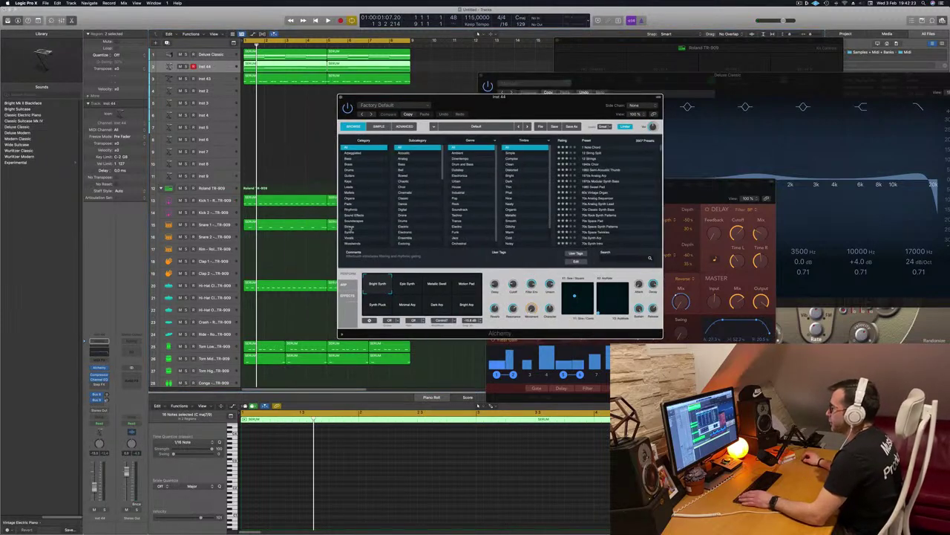
click(354, 227)
drag(557, 99, 562, 97)
key(Return)
key(space)
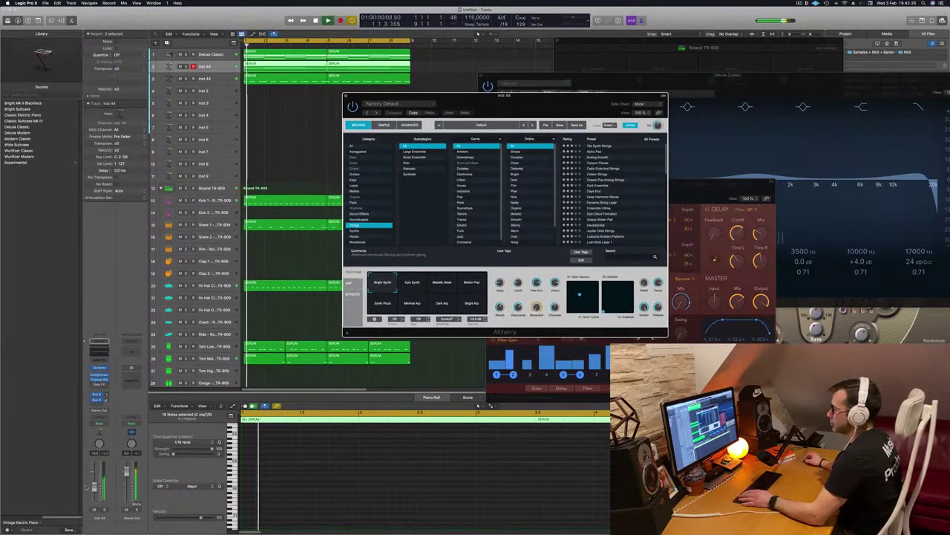
key(Return)
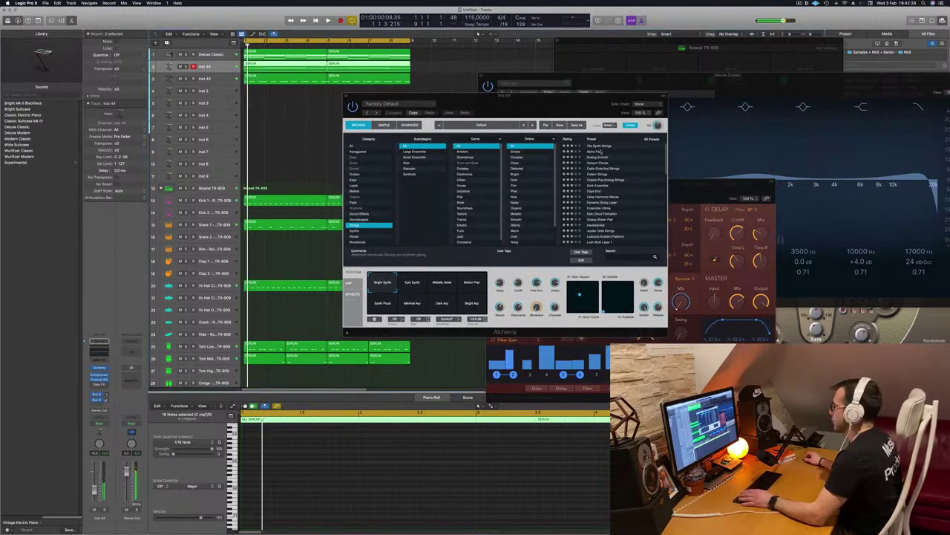
- Audition the Alchemy presets 70s Synth Strings, Alpha Pad and Analog Smooth, lowering the track's volume slightly
click(599, 146)
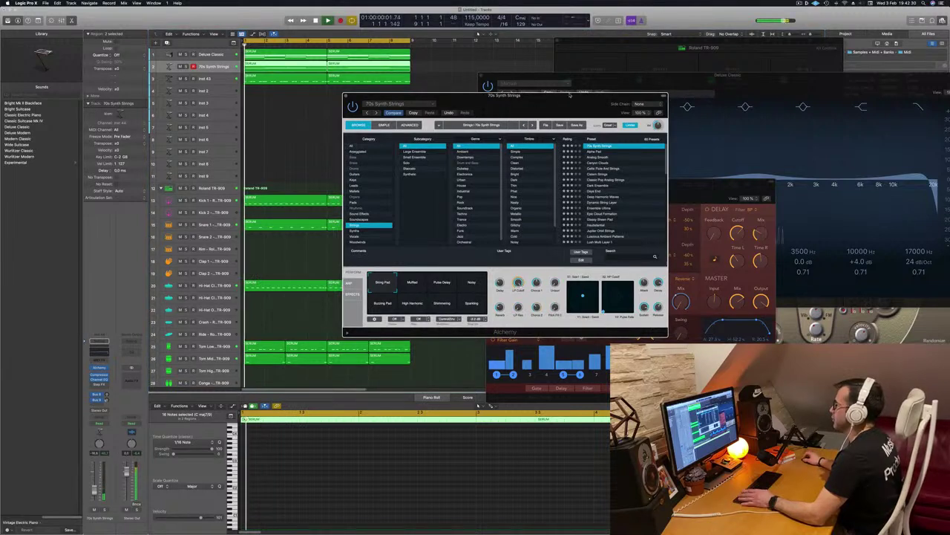
drag(552, 101, 598, 85)
drag(93, 493, 93, 494)
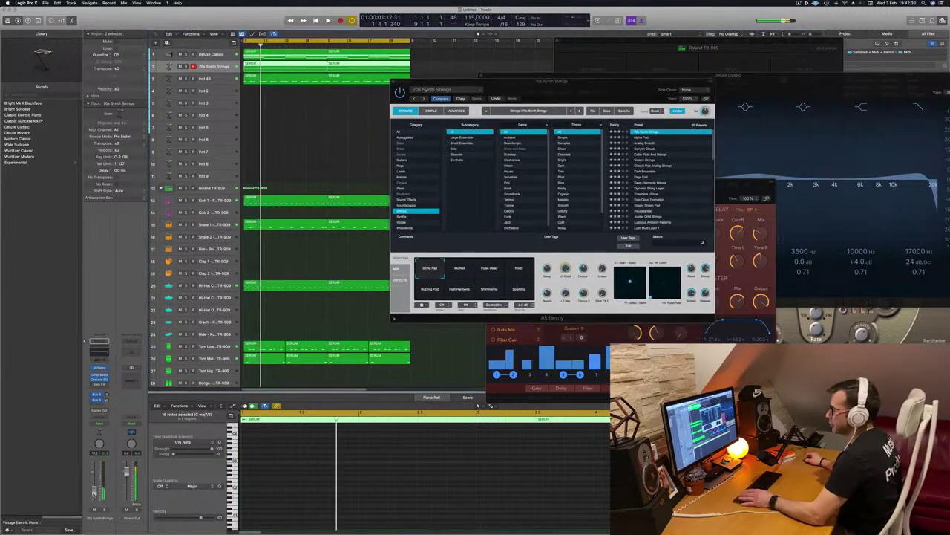
click(642, 138)
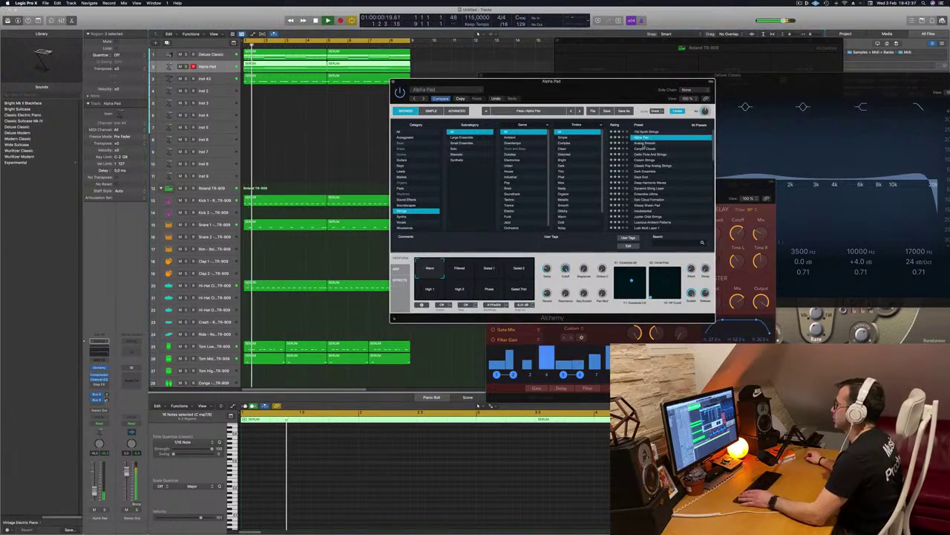
click(643, 144)
- Transpose the notes in both regions of the Alchemy track up another octave and audition them
click(221, 68)
scroll(327, 471, up, 5)
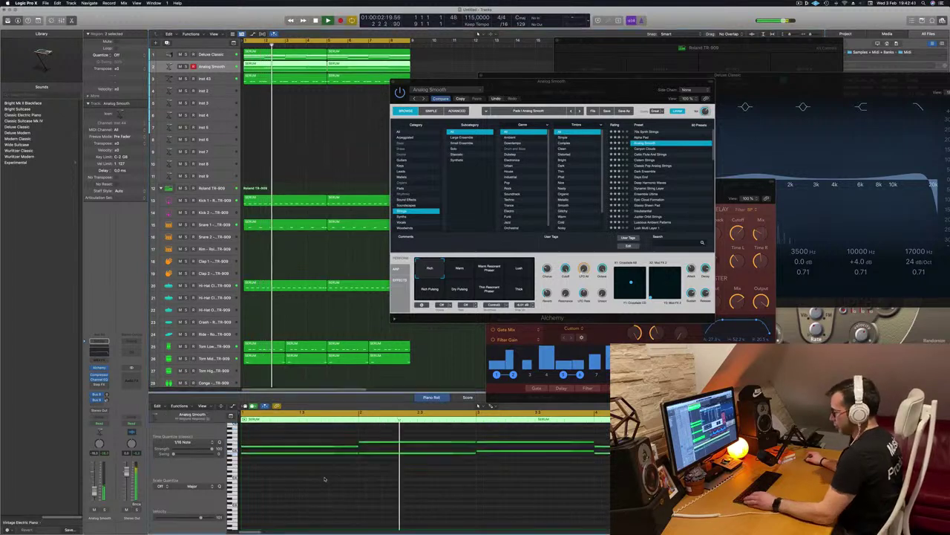
key(alt+shift+Up)
key(space)
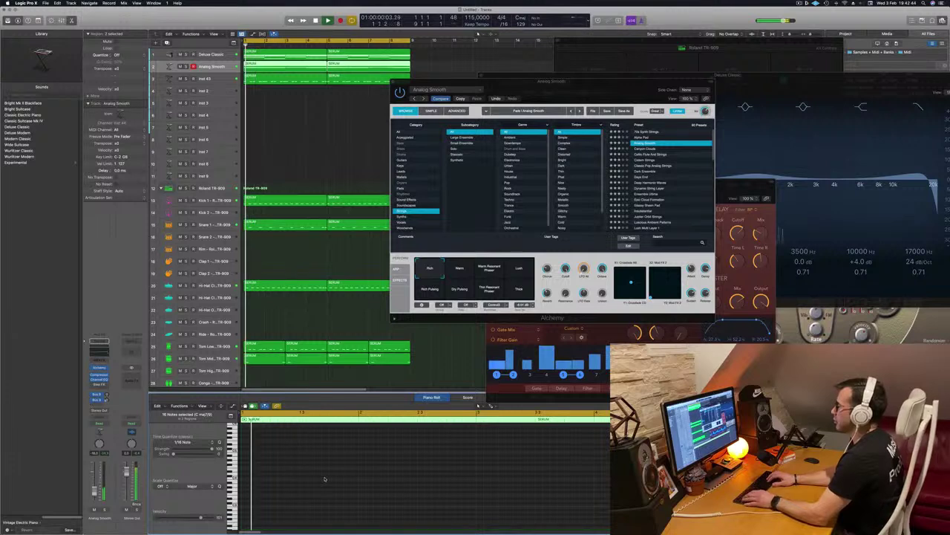
scroll(324, 479, down, 5)
scroll(341, 489, up, 2)
drag(617, 79, 556, 111)
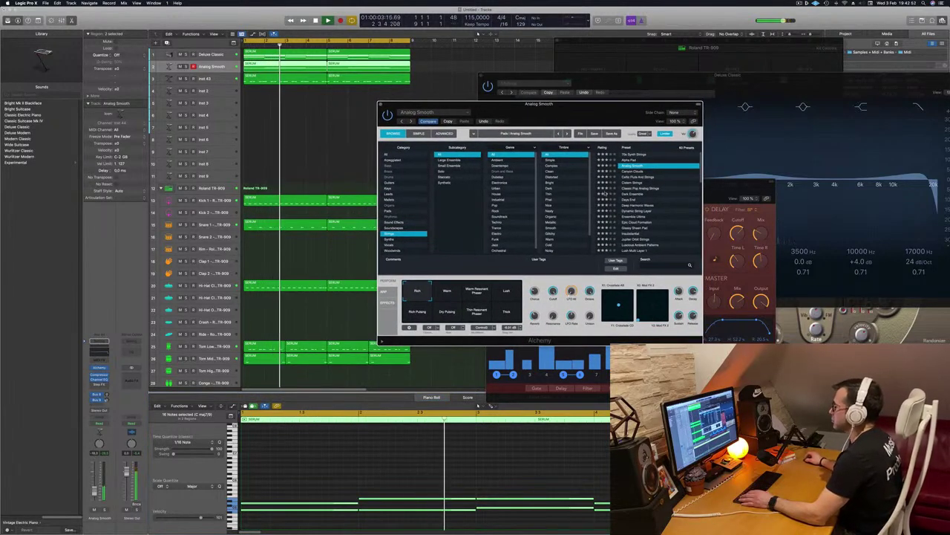
- Try Alchemy's Celtic Flute And Strings preset, and load Classic Pop Analog Strings for the layer
click(638, 177)
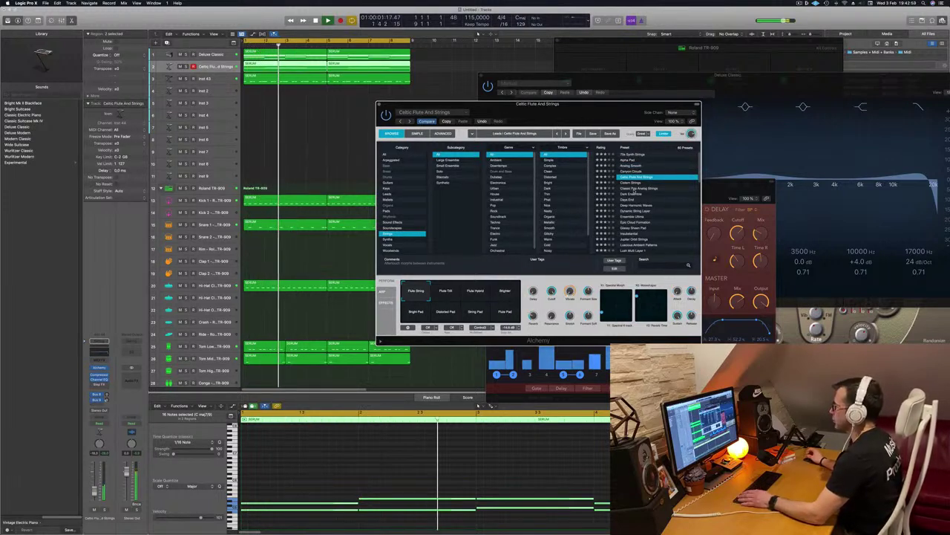
key(Down)
key(Down)
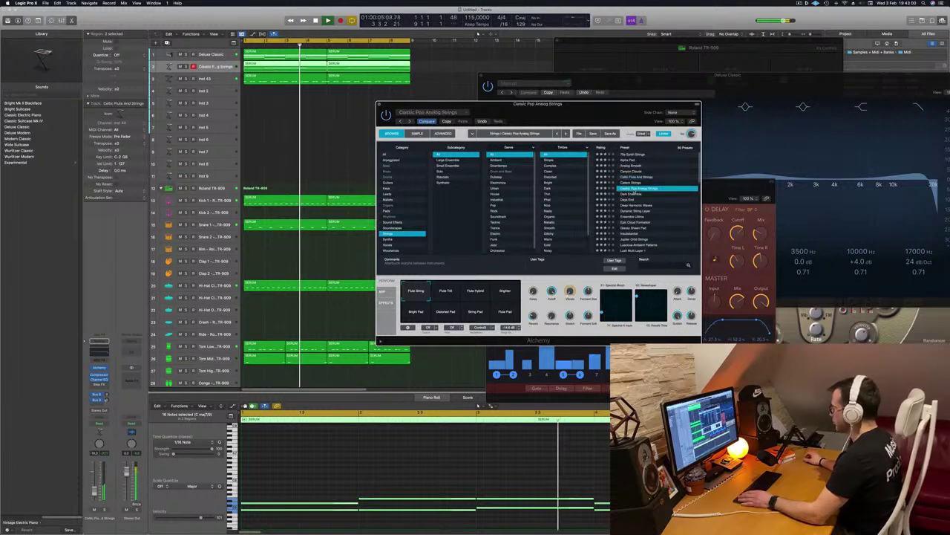
drag(622, 102, 587, 103)
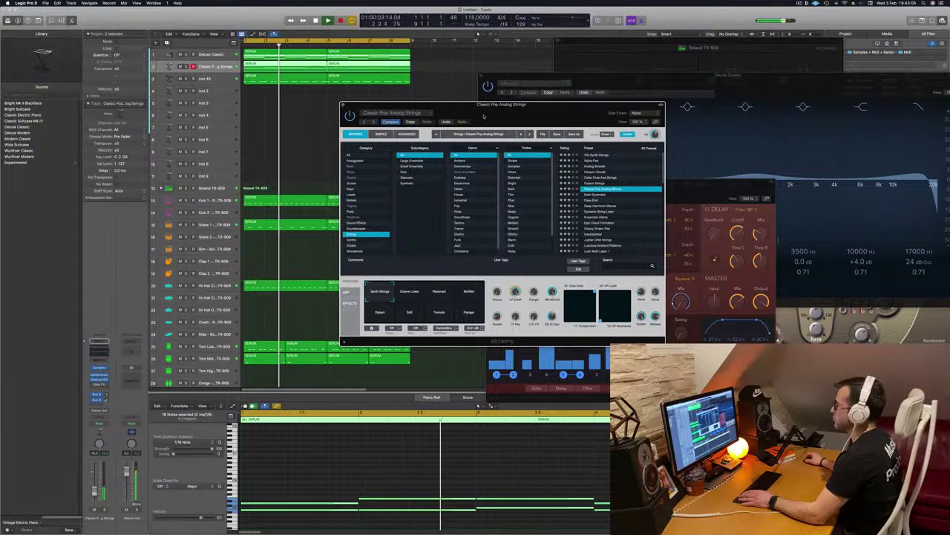
mouse_move(488, 125)
mouse_down()
mouse_move(498, 114)
mouse_move(484, 112)
mouse_up()
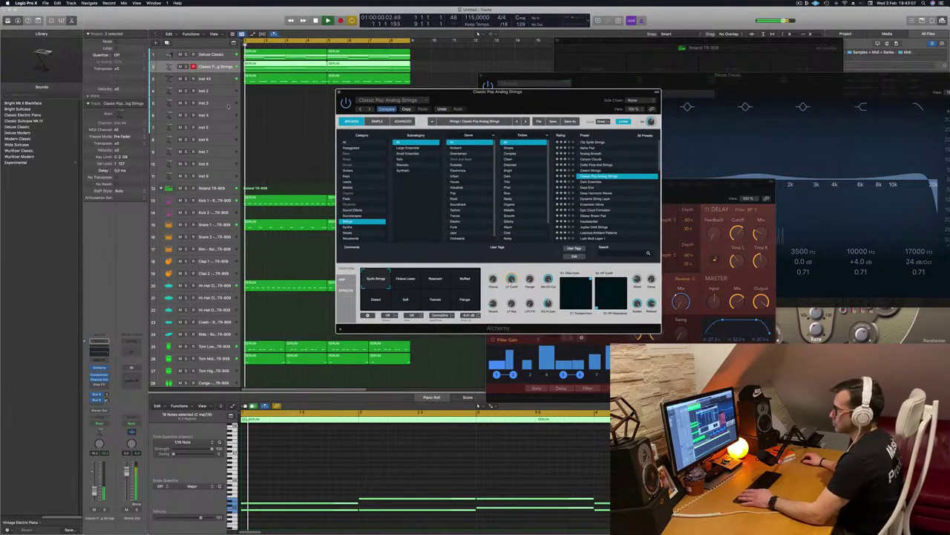
- Bypass Step FX on the Classic Pop Analog Strings track
key(Return)
click(98, 386)
key(space)
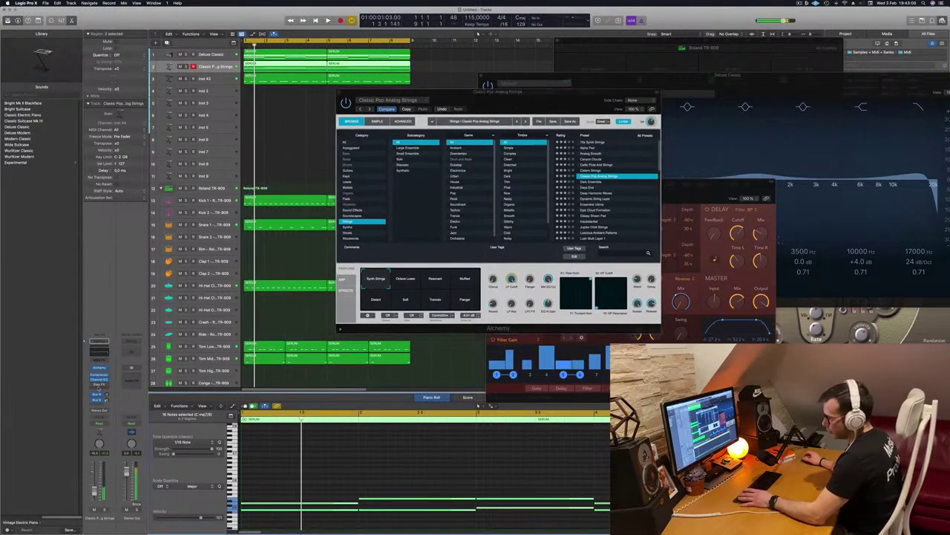
- Feed the strings track to the room reverbs on Bus 8 and Bus 9 and adjust Alchemy's LP Cutoff
click(99, 404)
mouse_move(97, 413)
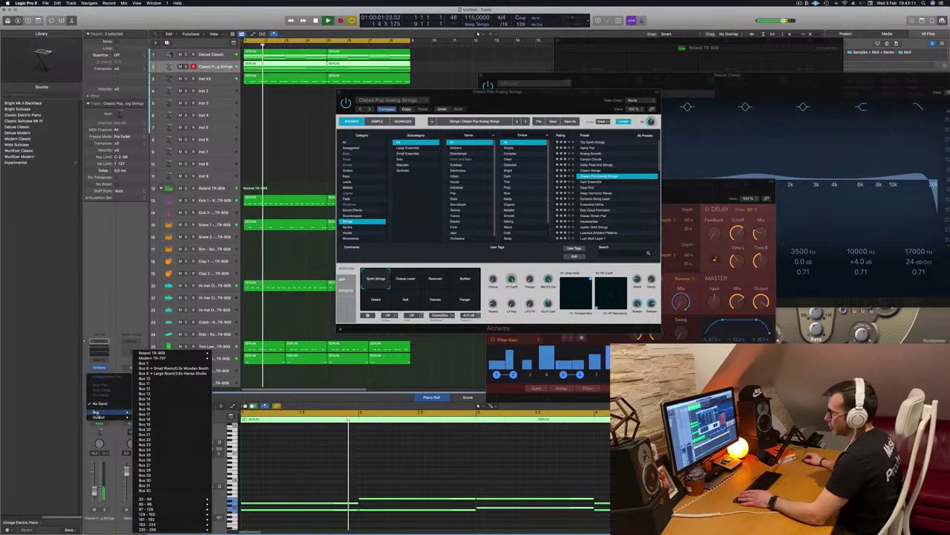
click(140, 316)
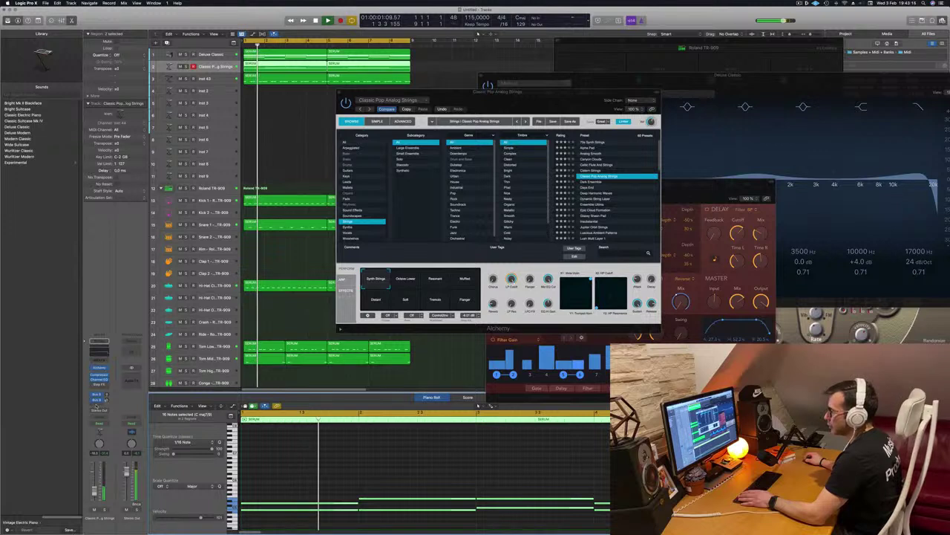
click(97, 405)
mouse_move(97, 411)
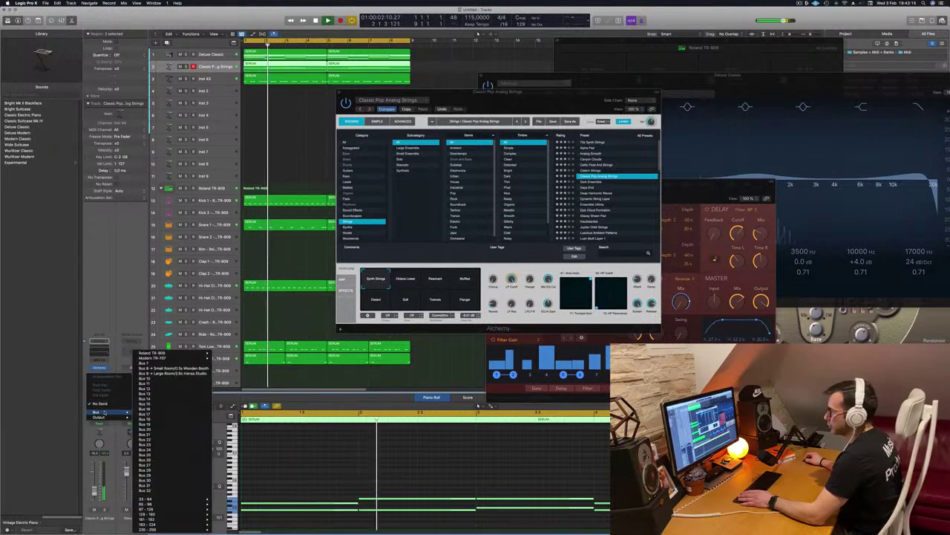
mouse_move(182, 352)
click(171, 369)
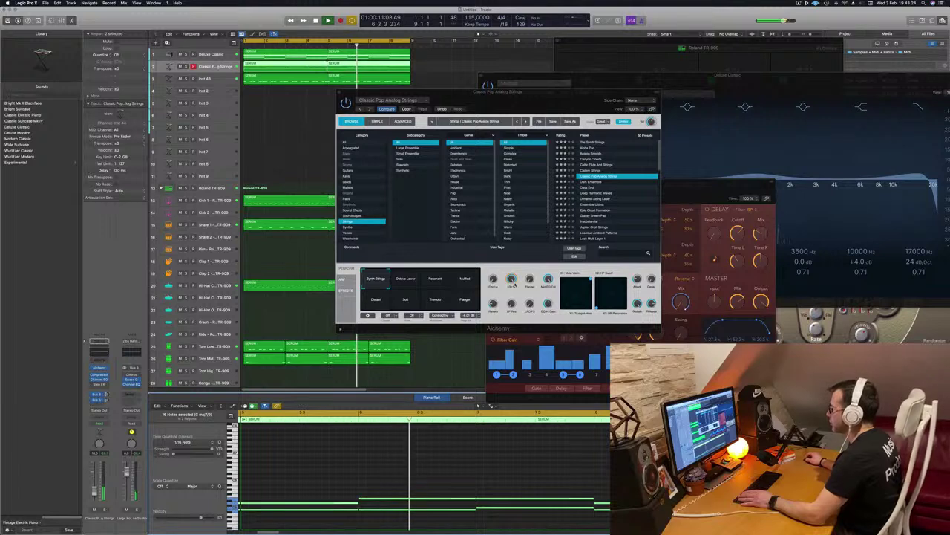
drag(514, 282, 512, 316)
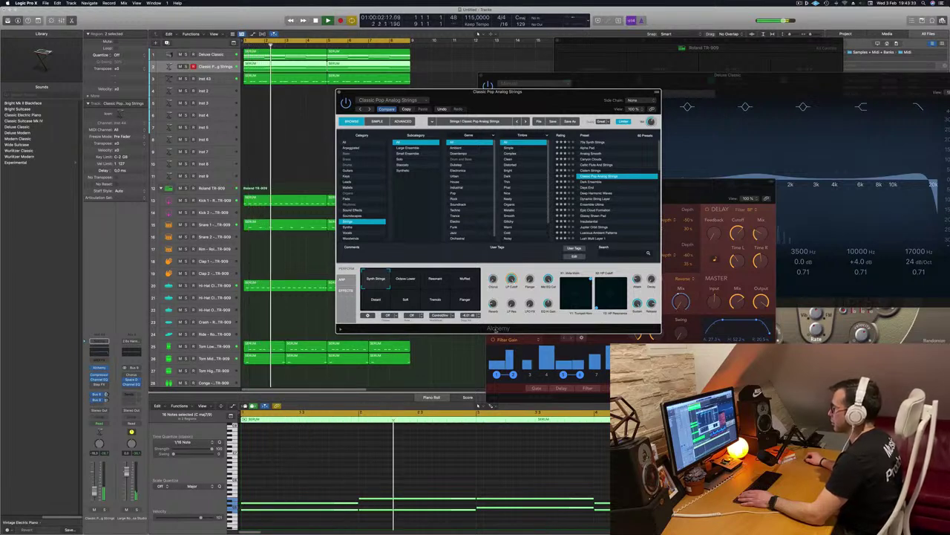
- Audition Alchemy's Octave Lower, Resonant, Distant, Soft, Tremolo, Flanger and Muffled performance snapshots, and return to Synth Strings
click(409, 283)
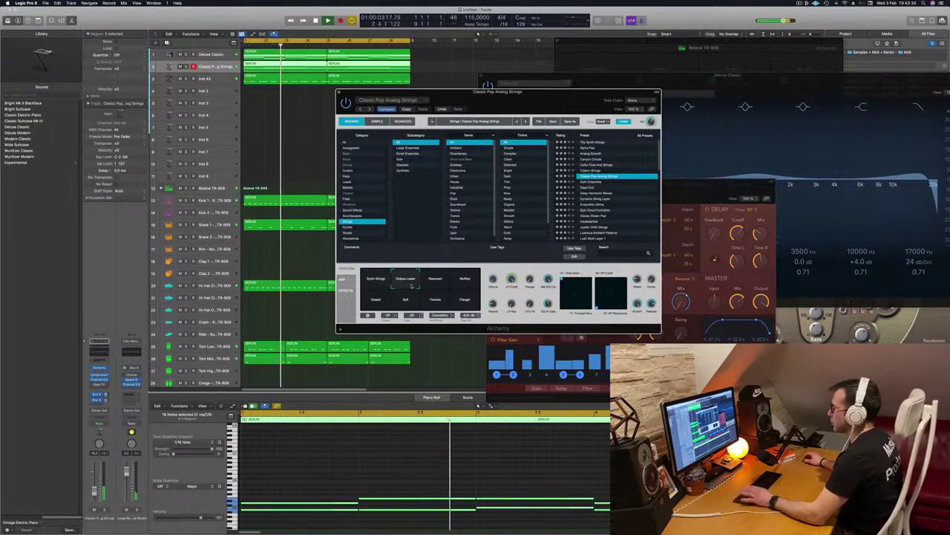
click(437, 281)
click(376, 299)
click(405, 299)
click(435, 300)
click(465, 299)
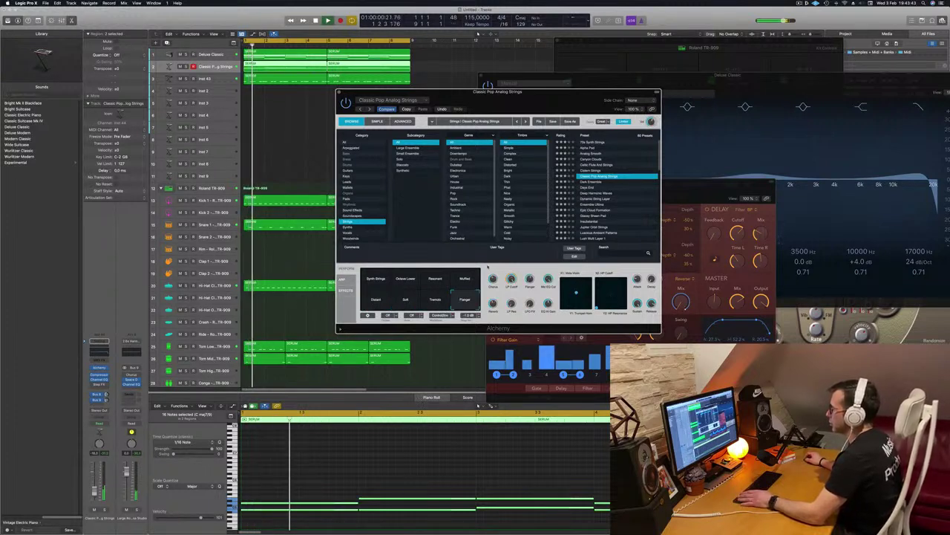
click(465, 279)
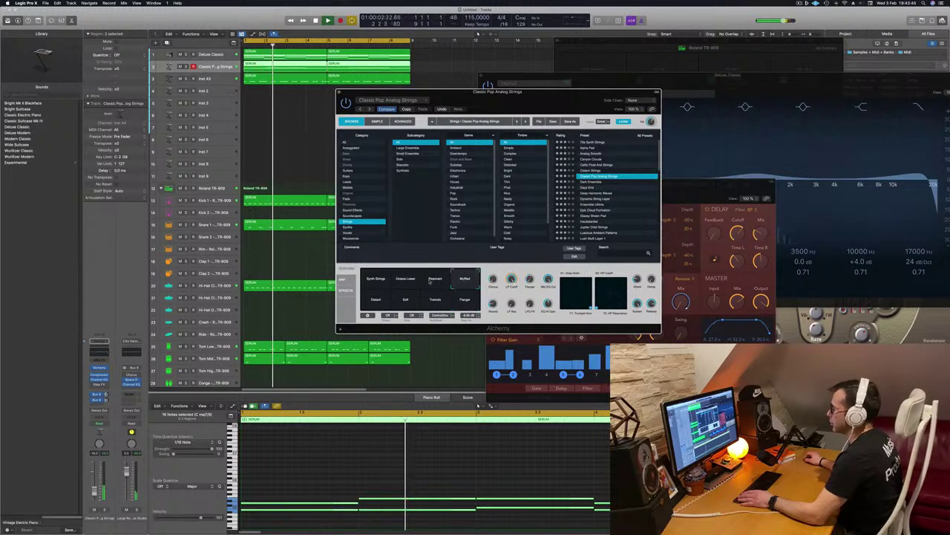
click(366, 281)
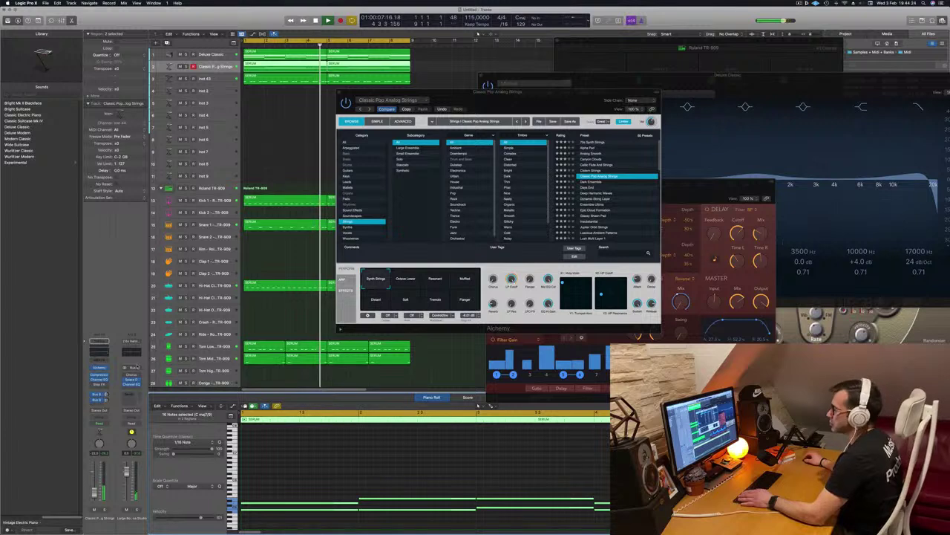
- Show the mixer and copy a Compressor onto the Classic Pop Analog Strings channel as its last effect
click(299, 318)
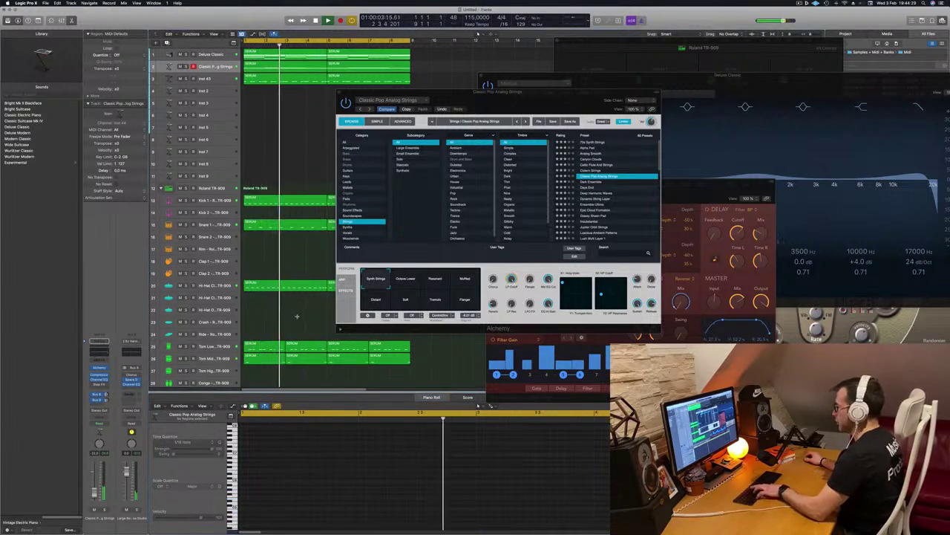
key(super+k)
key(super+k)
key(x)
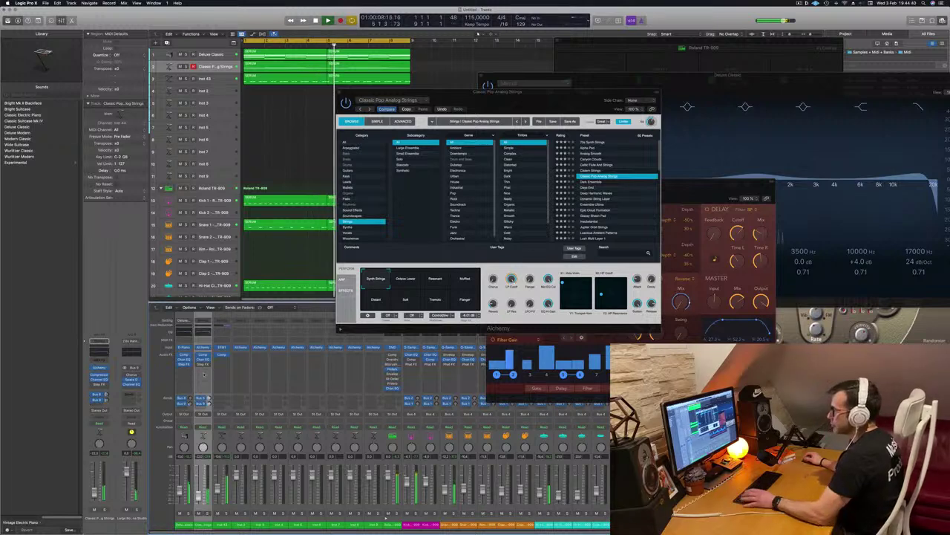
drag(204, 374, 204, 374)
- Lower the strings track's volume slightly and move the Alchemy window clear of the arrangement
drag(450, 92, 541, 97)
key(Return)
key(Return)
drag(95, 491, 94, 493)
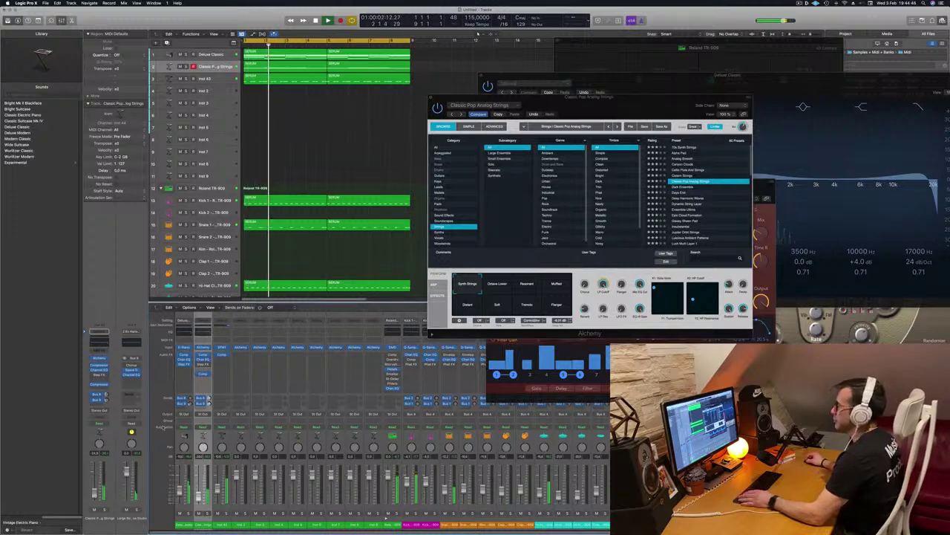
drag(615, 97, 716, 87)
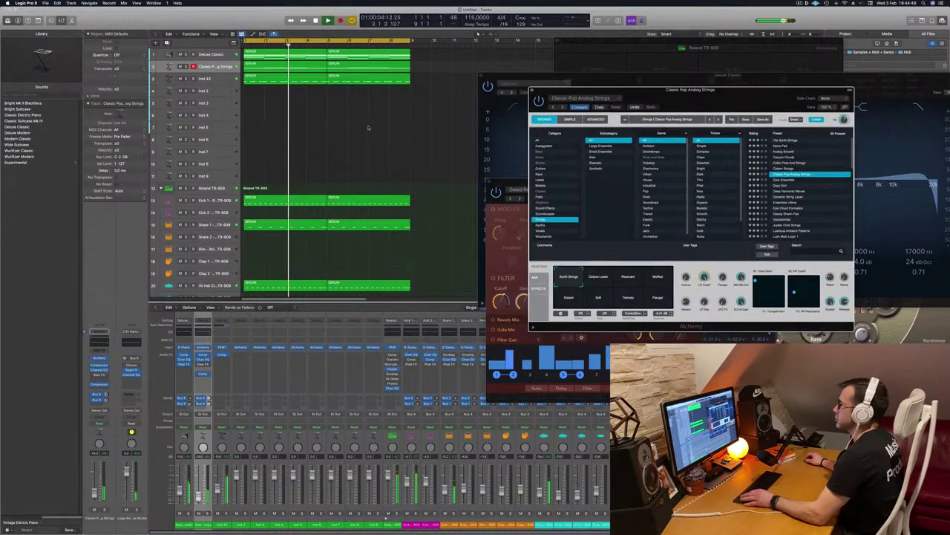
scroll(356, 128, down, 1)
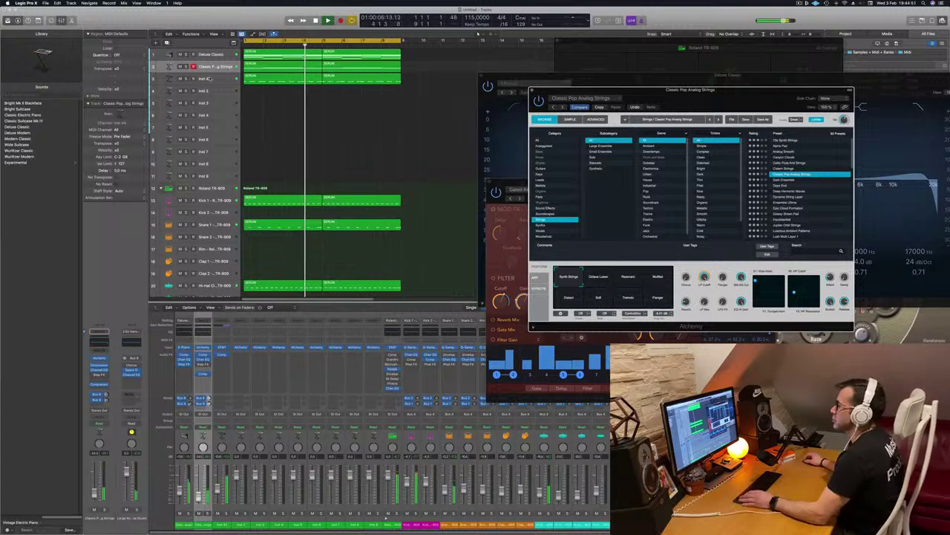
- Open EFM1 on the Inst 43 bass track and load the FM Bass preset Dark Attack Bass
click(212, 79)
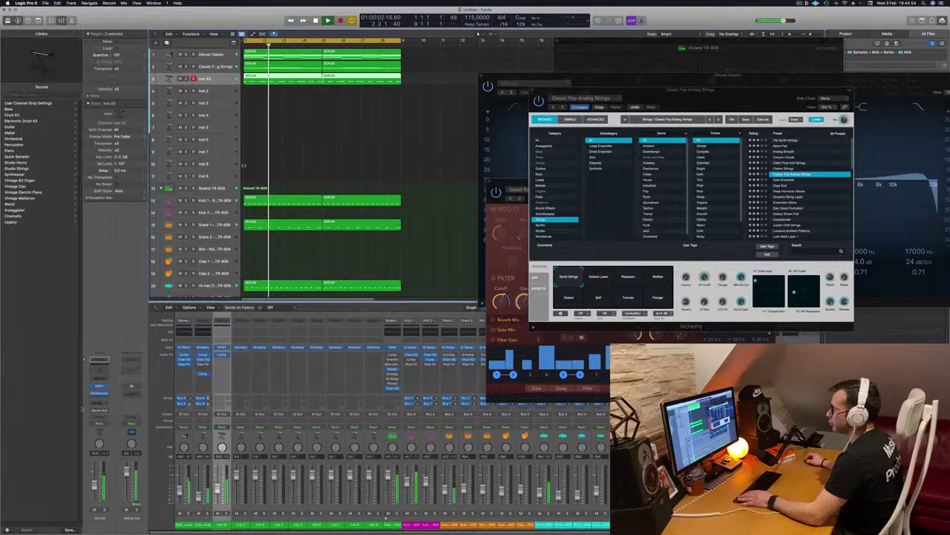
click(100, 387)
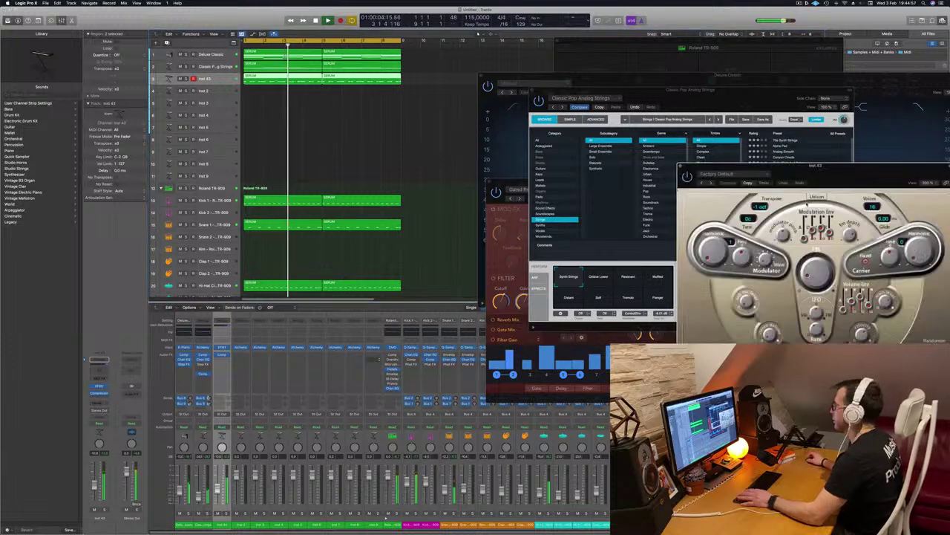
drag(848, 174, 551, 191)
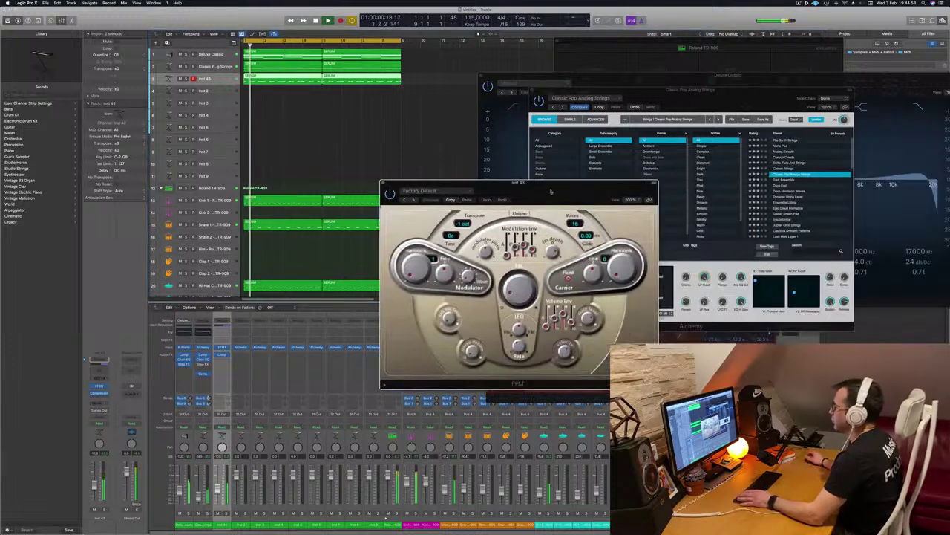
click(413, 200)
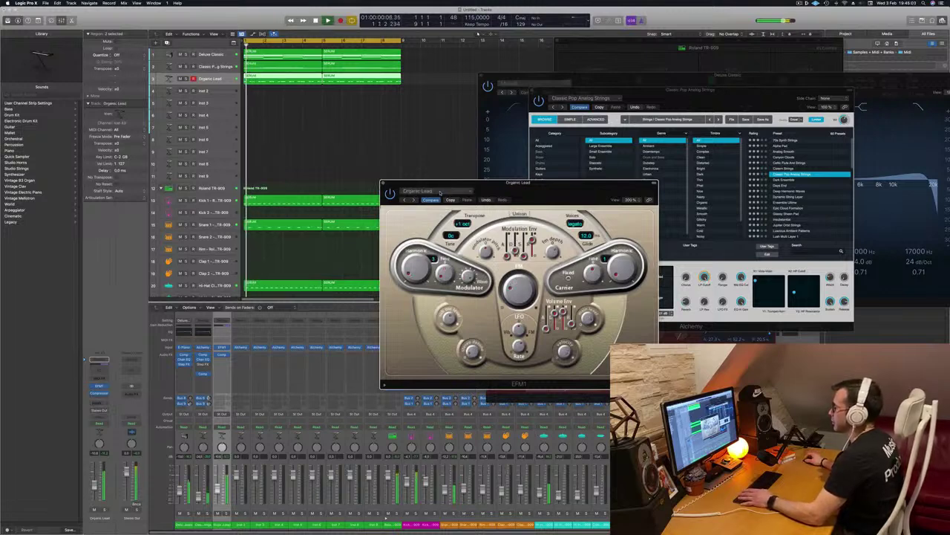
click(440, 192)
mouse_move(465, 318)
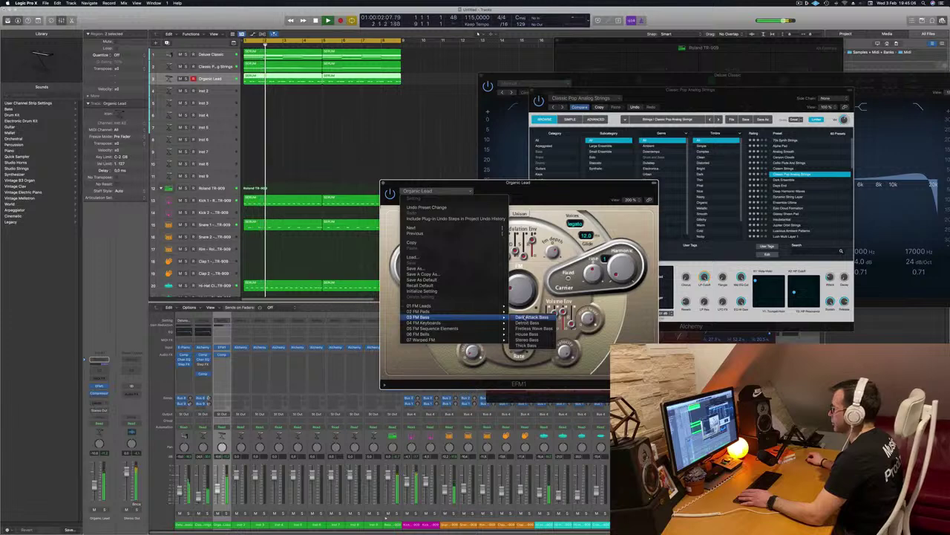
click(509, 317)
drag(539, 183, 463, 218)
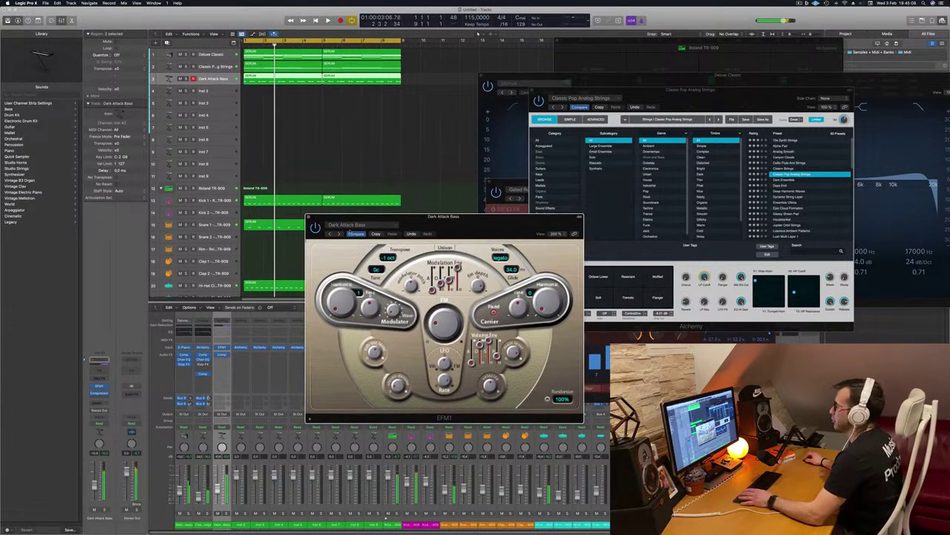
- Audition EFM1's bass presets from Detroit Bass to House Bass, and return to Dark Attack Bass
click(339, 234)
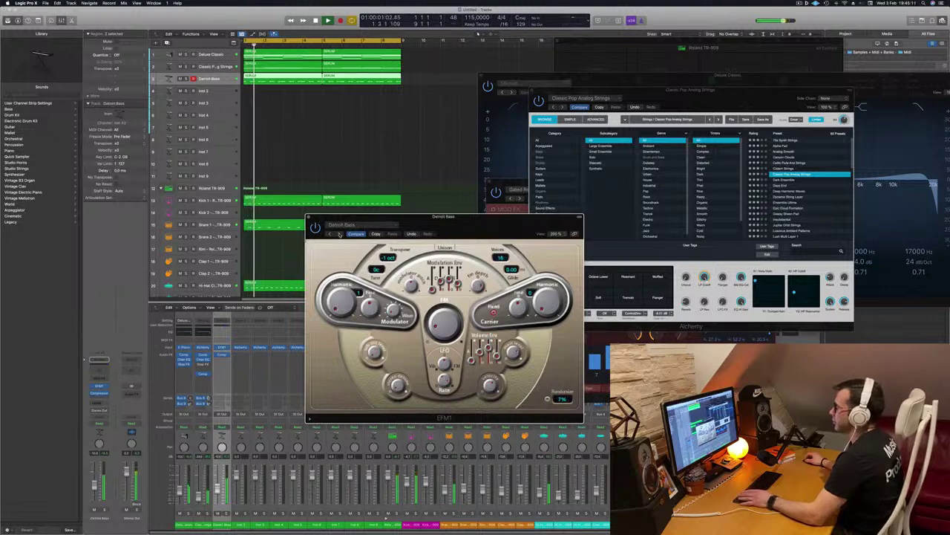
click(339, 234)
click(339, 234)
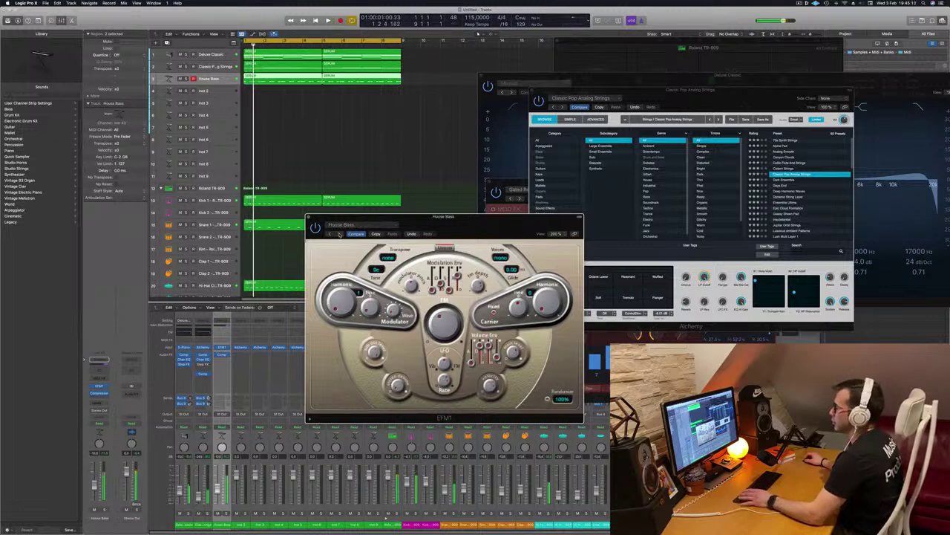
click(358, 226)
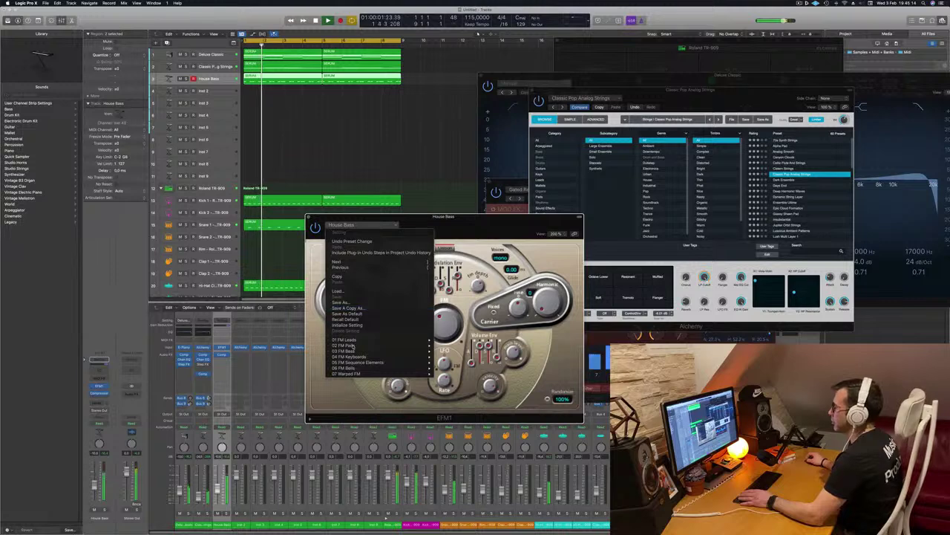
click(462, 211)
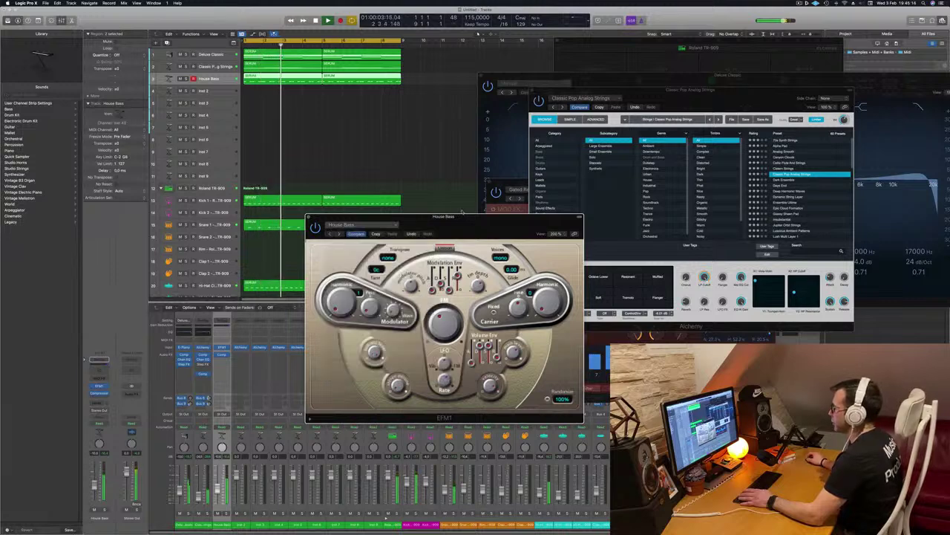
drag(460, 218, 556, 188)
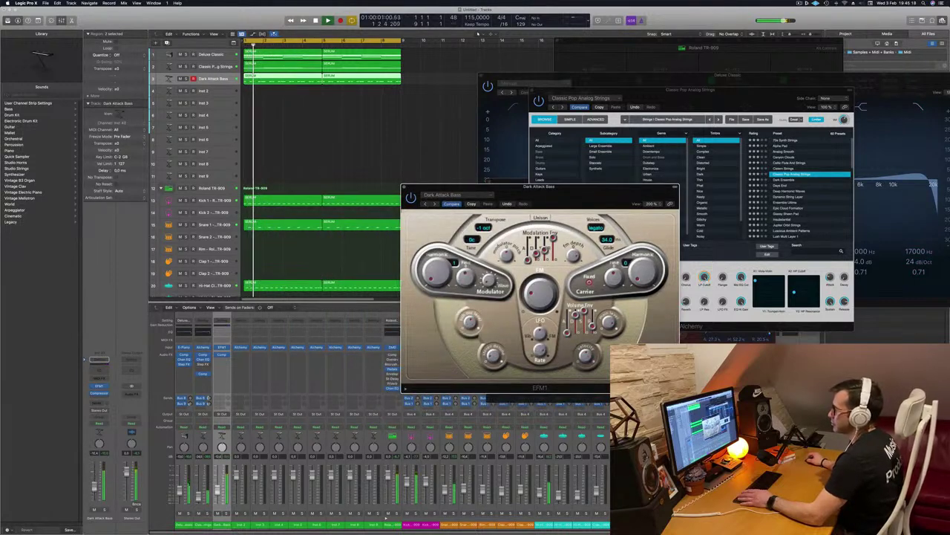
- Lower the Dark Attack Bass track's volume slightly and close the EFM1 window
drag(217, 490, 218, 491)
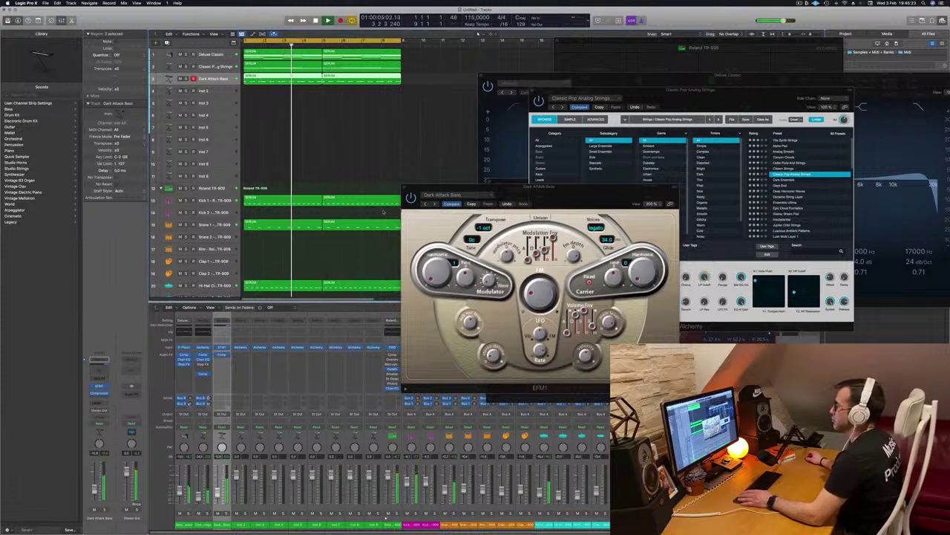
drag(559, 189, 483, 204)
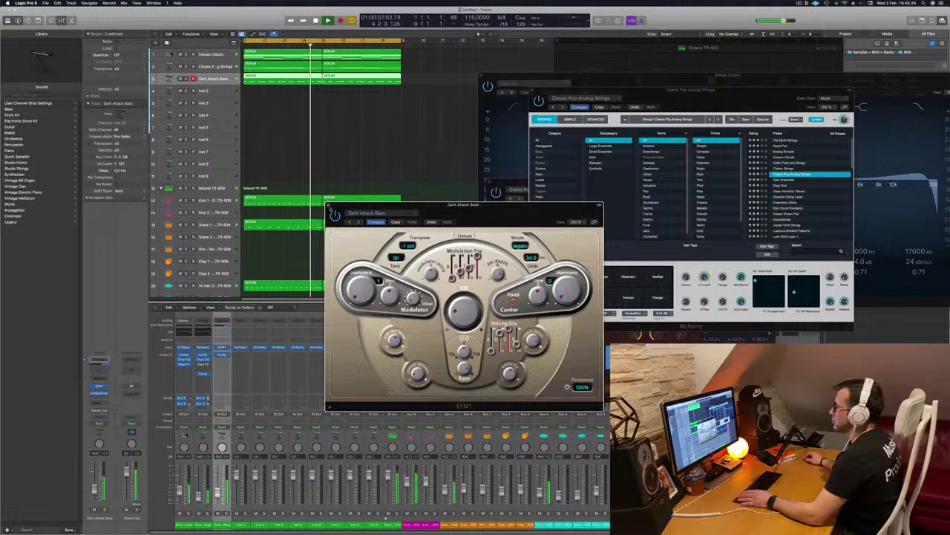
click(330, 206)
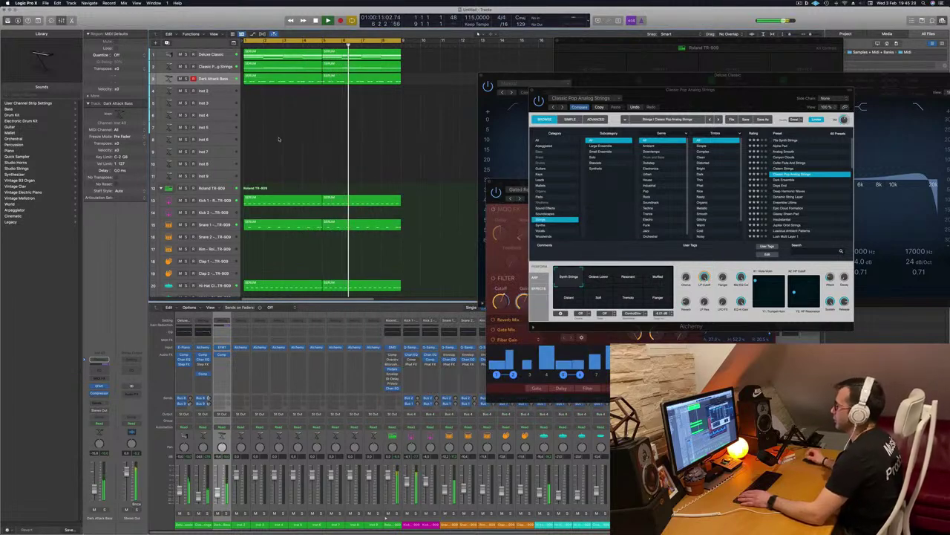
- Close the Drum Machine Designer, Alchemy, EQ and Step FX windows covering the arrangement
scroll(297, 132, down, 3)
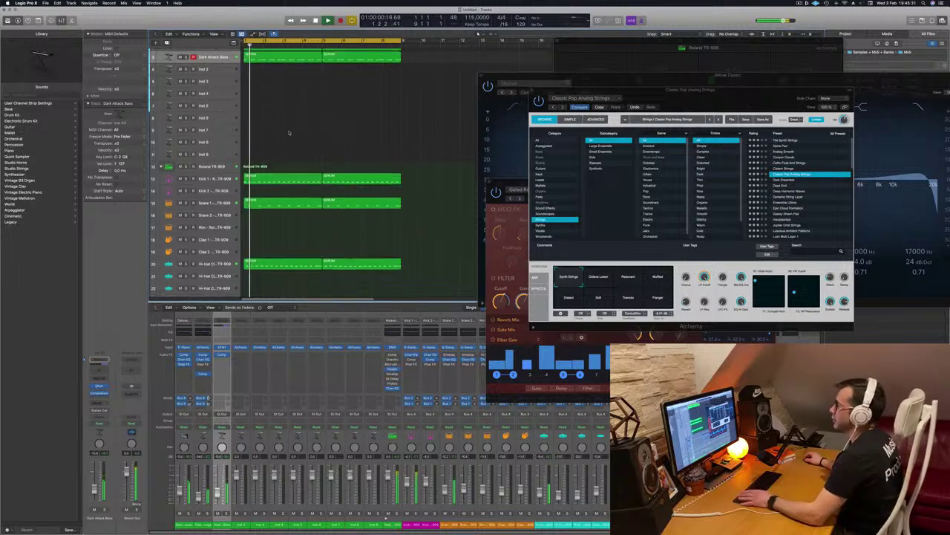
scroll(299, 129, down, 2)
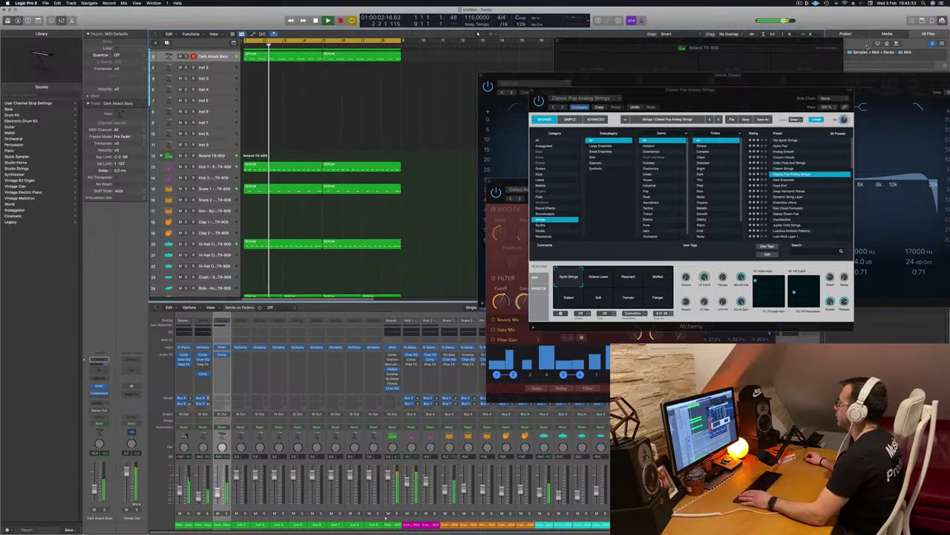
click(666, 43)
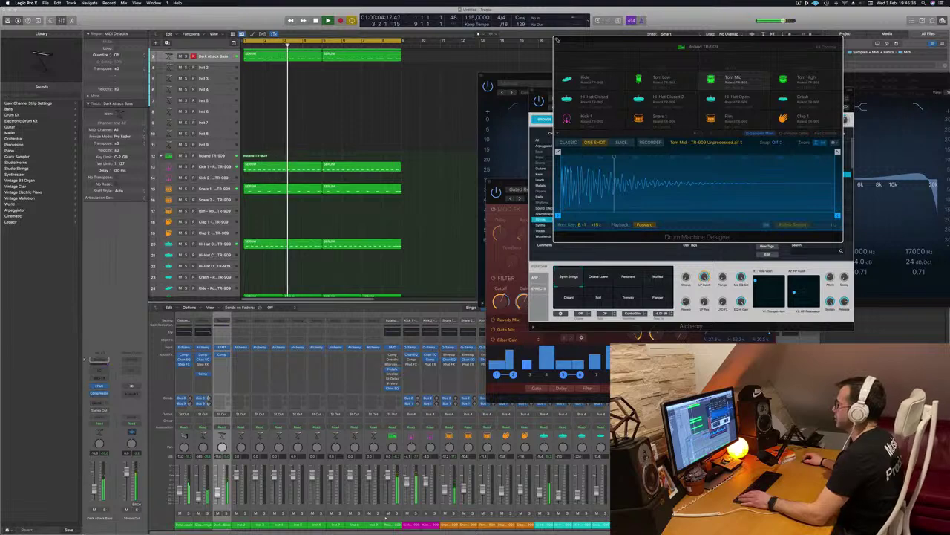
click(557, 40)
click(531, 90)
click(482, 75)
click(489, 182)
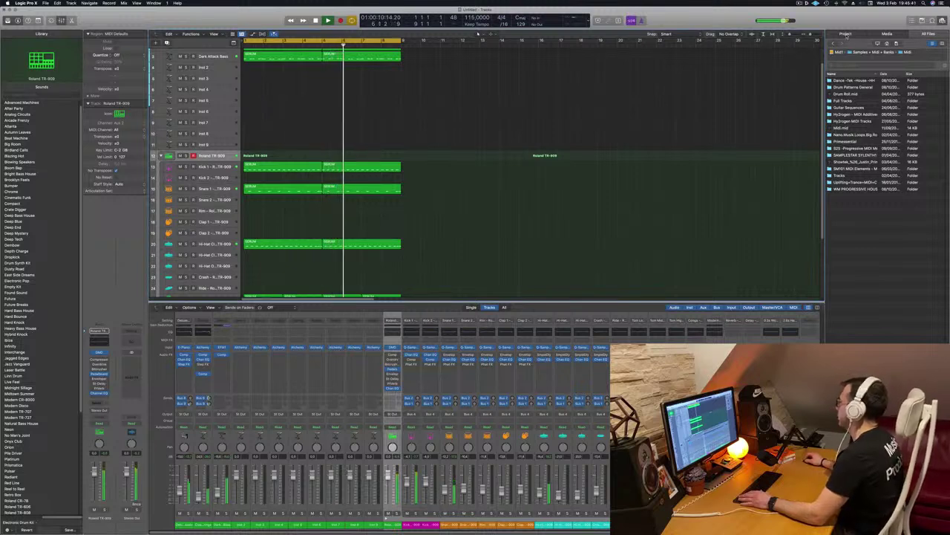
- Open the Loop Browser and preview the 12-8 Afro Cuban Conga 01 loop
click(846, 35)
click(888, 34)
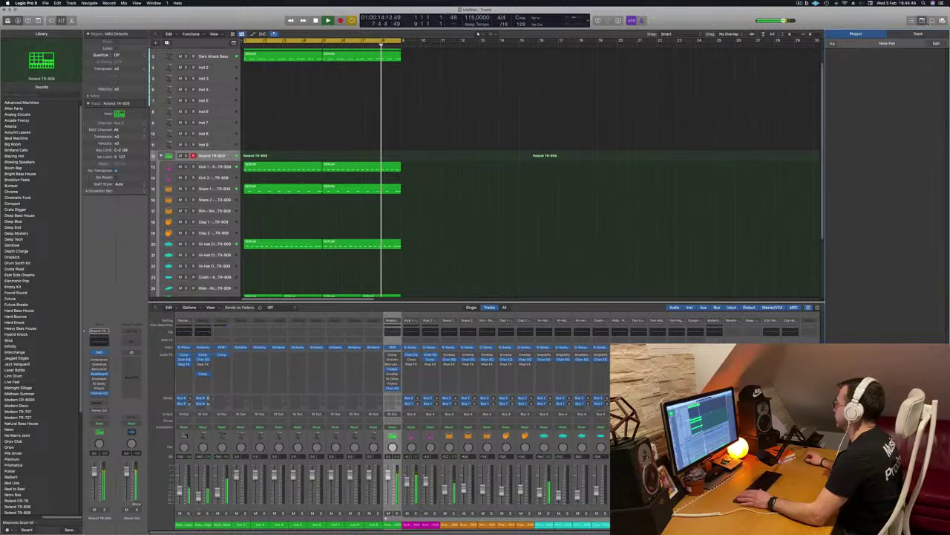
key(o)
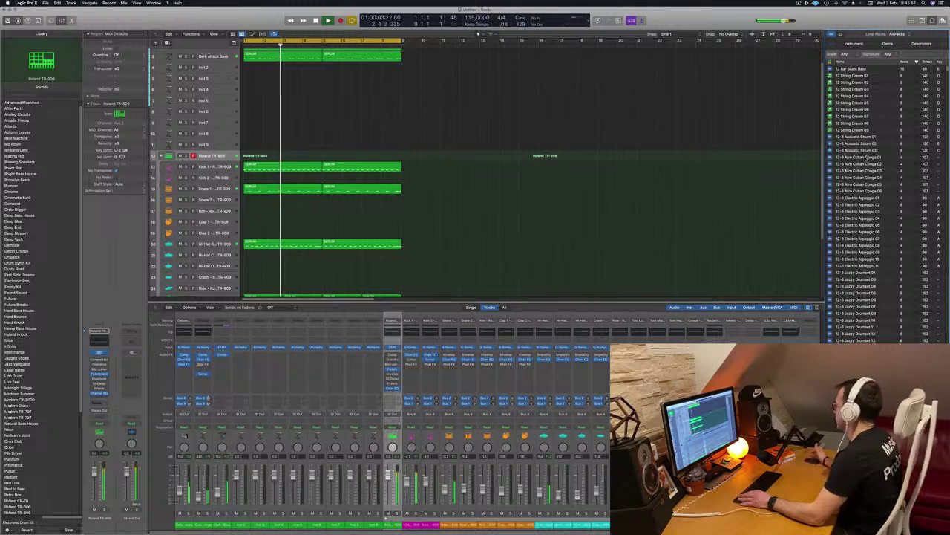
click(866, 156)
- Place the 12-8 Afro Cuban Conga 01 loop at bar 1 on a new track below Modern TR-707 and enlarge that track
scroll(557, 195, down, 5)
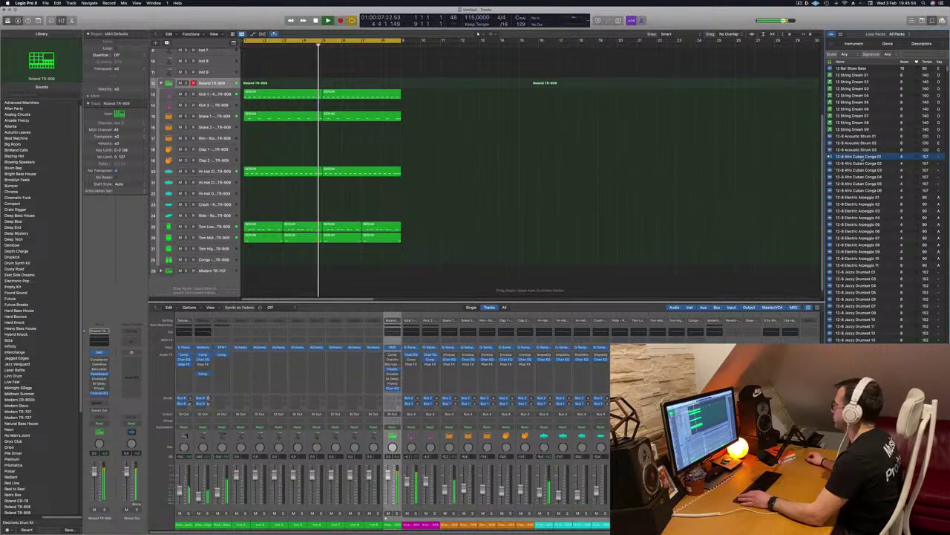
drag(866, 156, 280, 265)
click(217, 279)
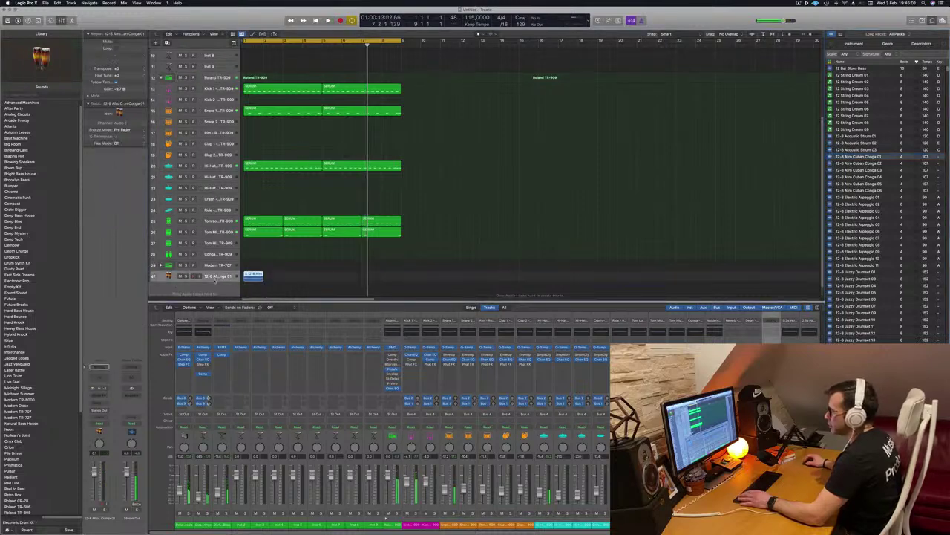
key(Return)
key(space)
drag(169, 281, 169, 300)
scroll(297, 281, down, 2)
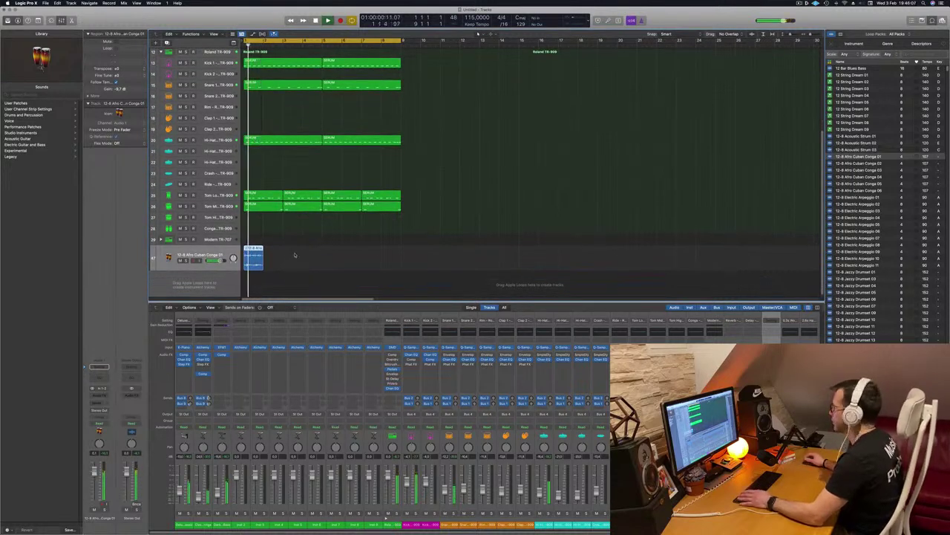
- Audition the 12-8 Afro Cuban Conga 01 region with the arrangement, delete it from its track and browse the loop list
key(space)
key(space)
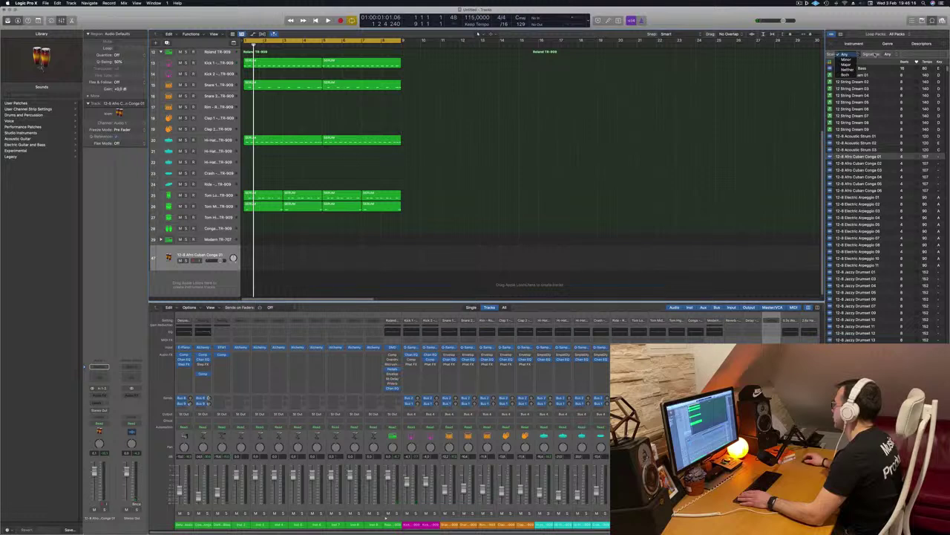
click(893, 55)
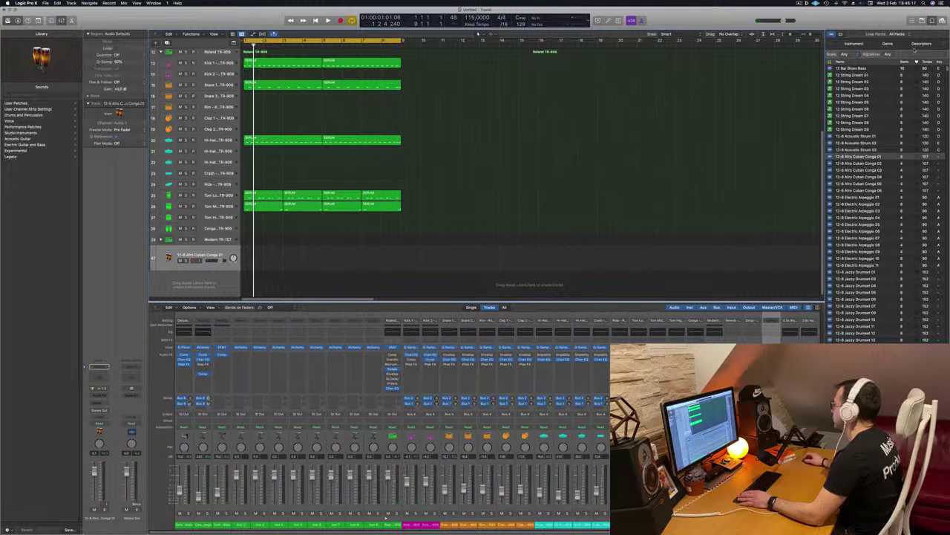
scroll(875, 149, down, 1)
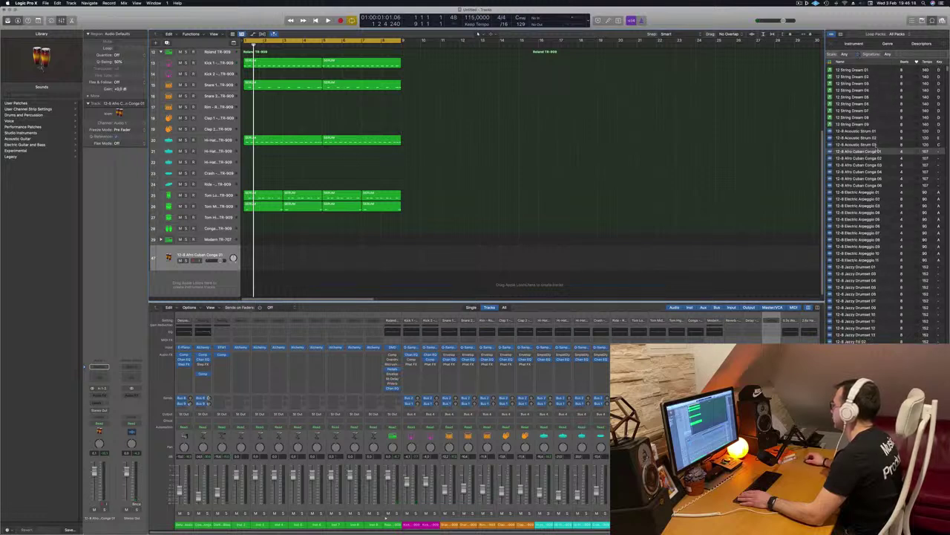
scroll(876, 149, down, 7)
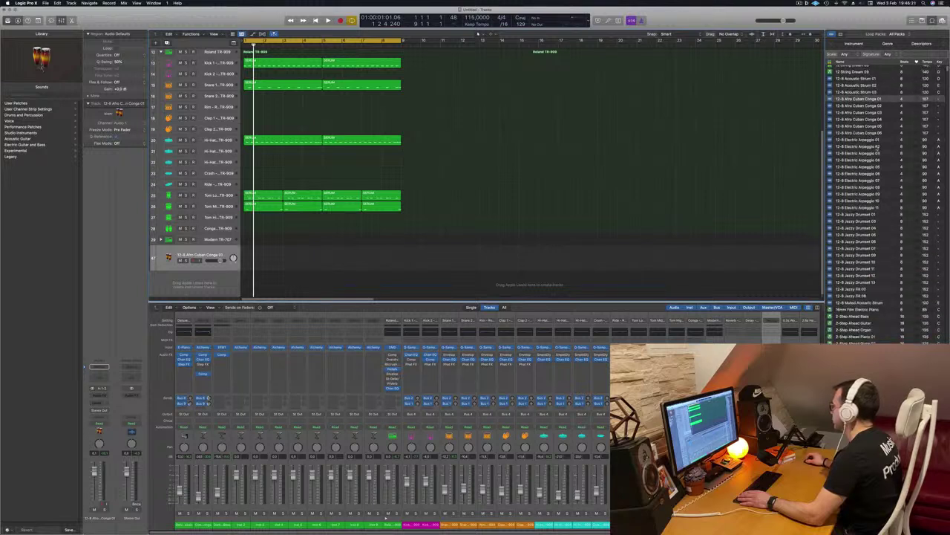
scroll(884, 133, up, 8)
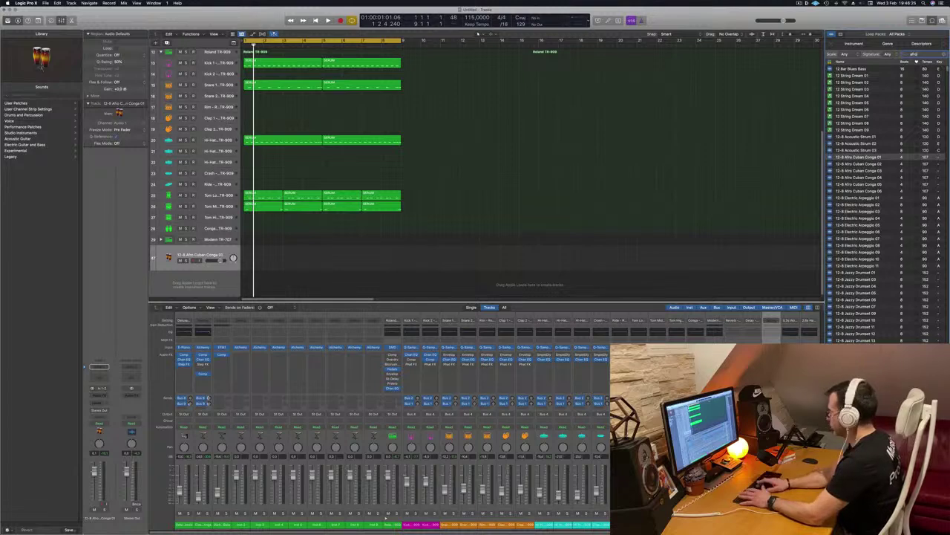
- Search the loops for "afro" and replace that search with "conga"
key(Return)
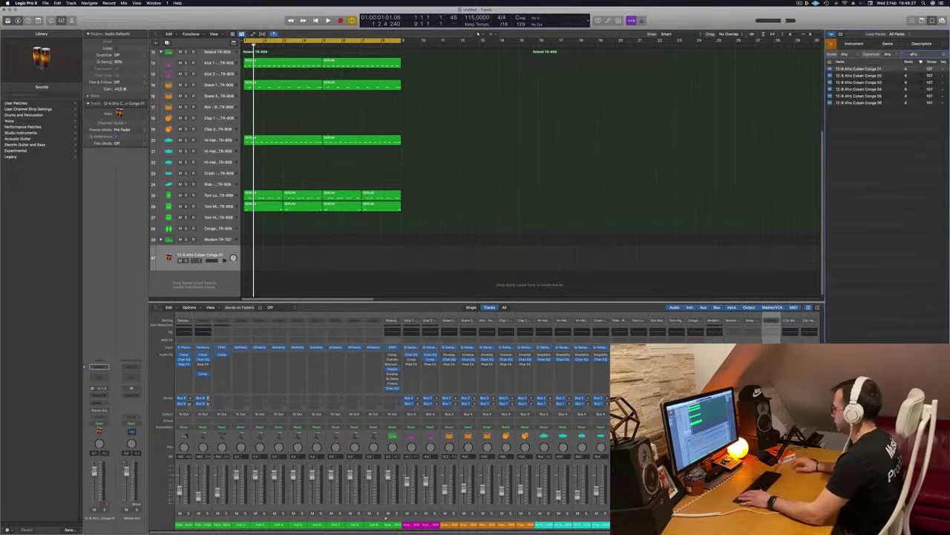
key(BackSpace)
key(BackSpace)
key(BackSpace)
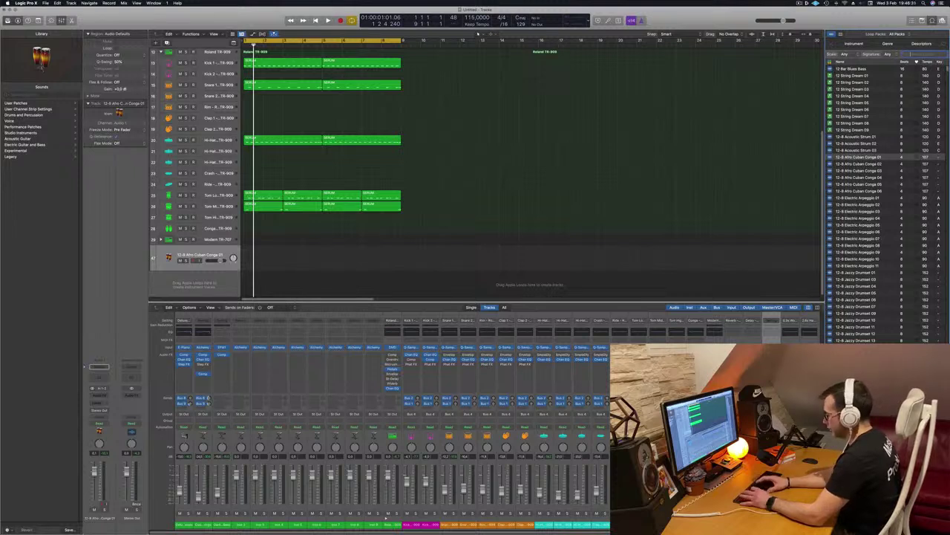
key(Return)
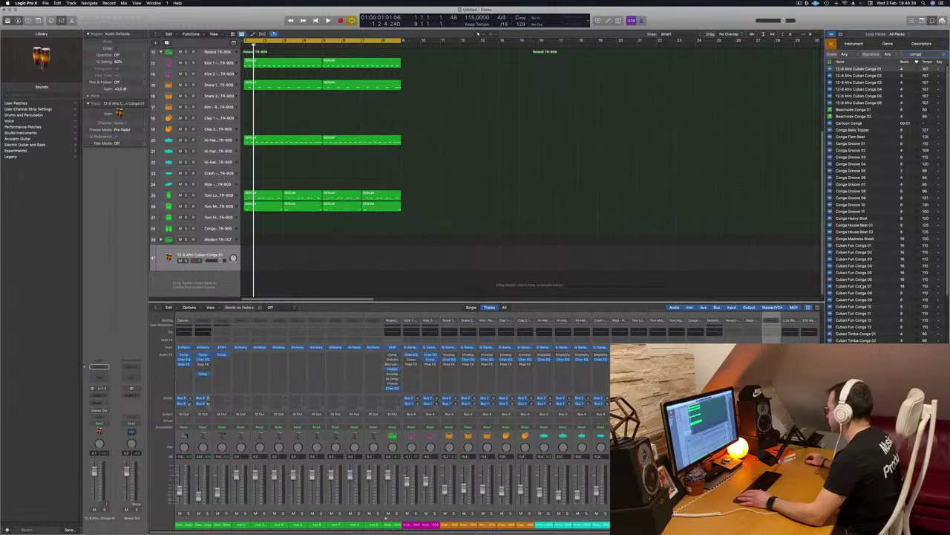
- Place the Havana Congas 01 loop at bar 1 on the empty conga track and repeat it to fill eight bars
scroll(856, 286, down, 5)
drag(622, 324, 269, 253)
key(space)
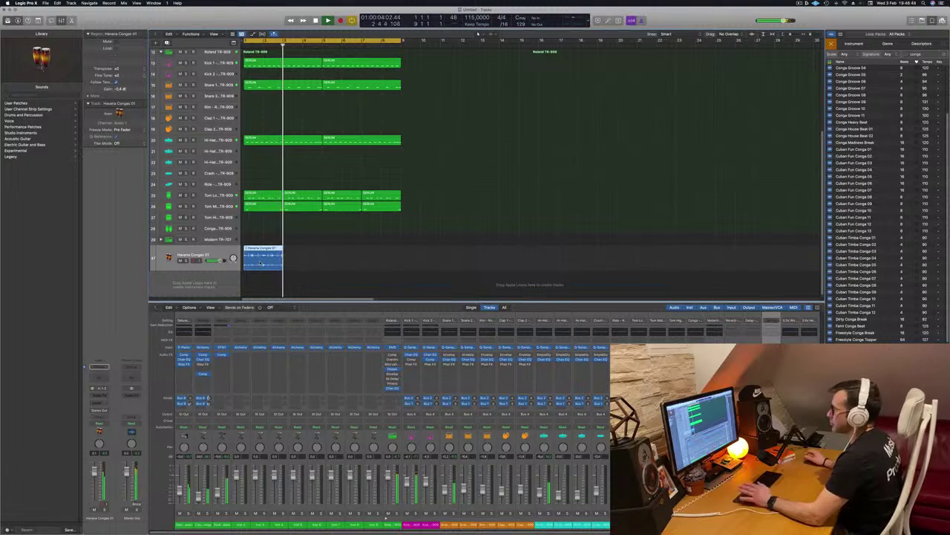
drag(271, 257, 339, 258)
key(Return)
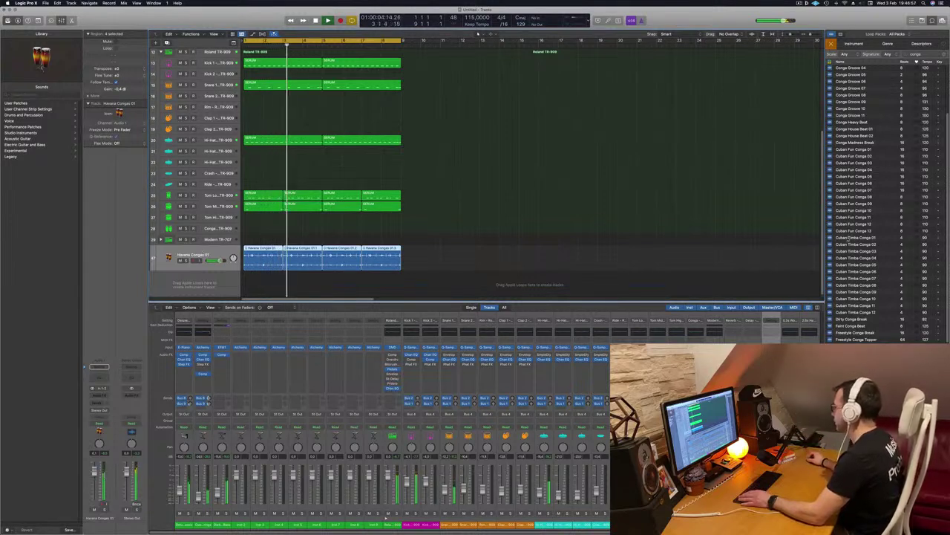
- Preview more conga loops, including Cuban Timba Conga 12, Funky Pop Conga 01, Quincy - Conga 1 and Reflective Congas 01
scroll(884, 201, down, 2)
scroll(870, 249, up, 1)
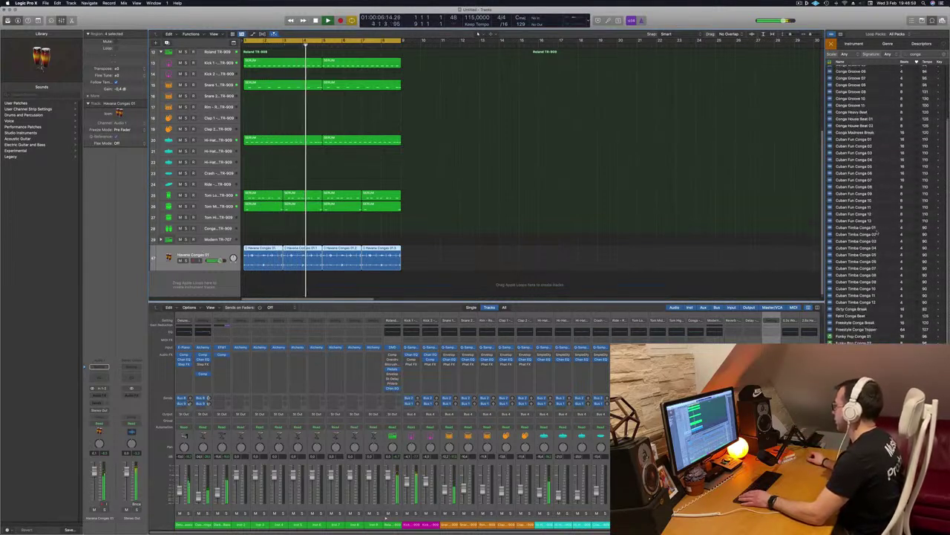
scroll(879, 223, down, 4)
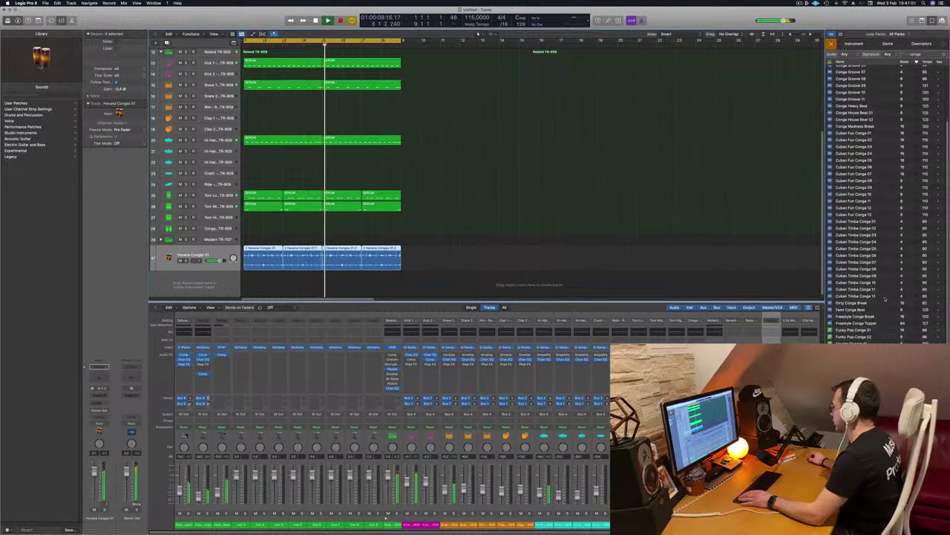
click(855, 324)
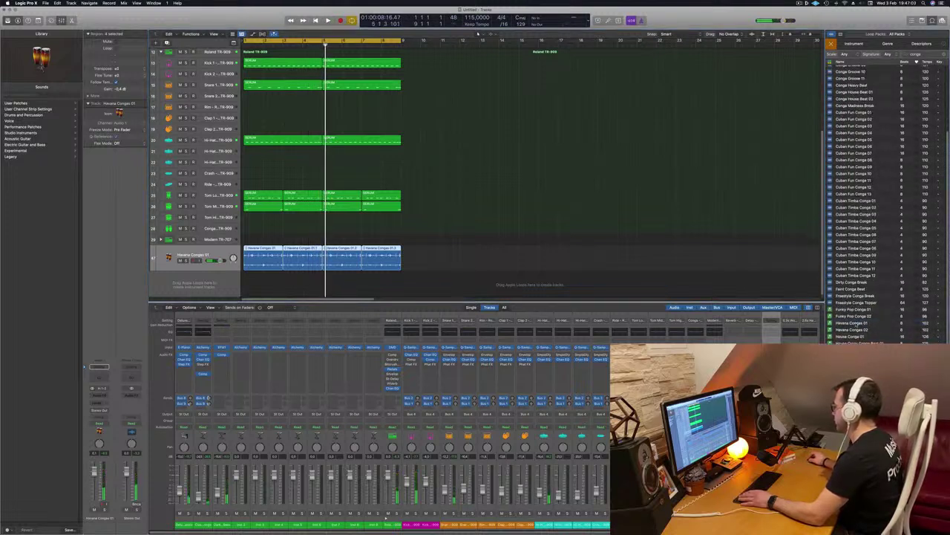
click(845, 275)
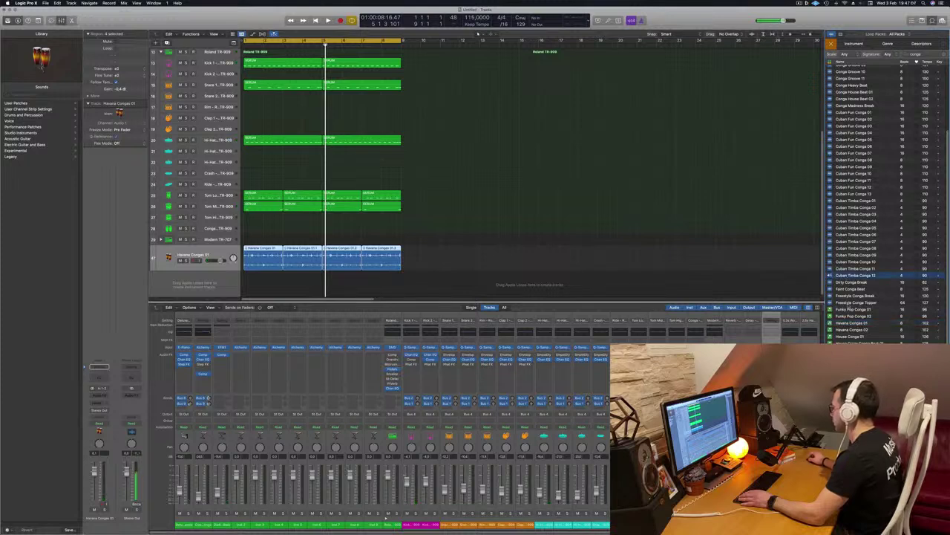
click(855, 309)
scroll(858, 309, down, 5)
scroll(859, 305, down, 5)
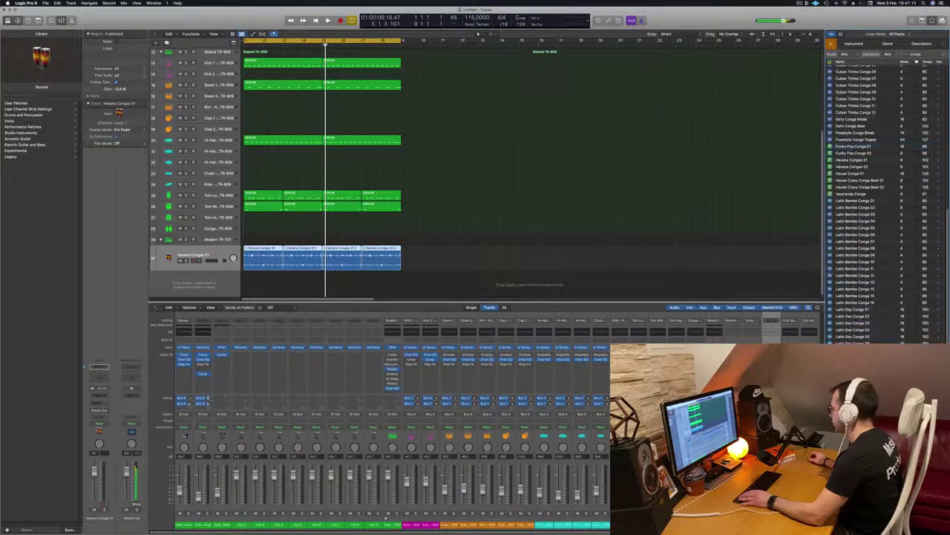
scroll(859, 305, down, 3)
scroll(859, 305, down, 3)
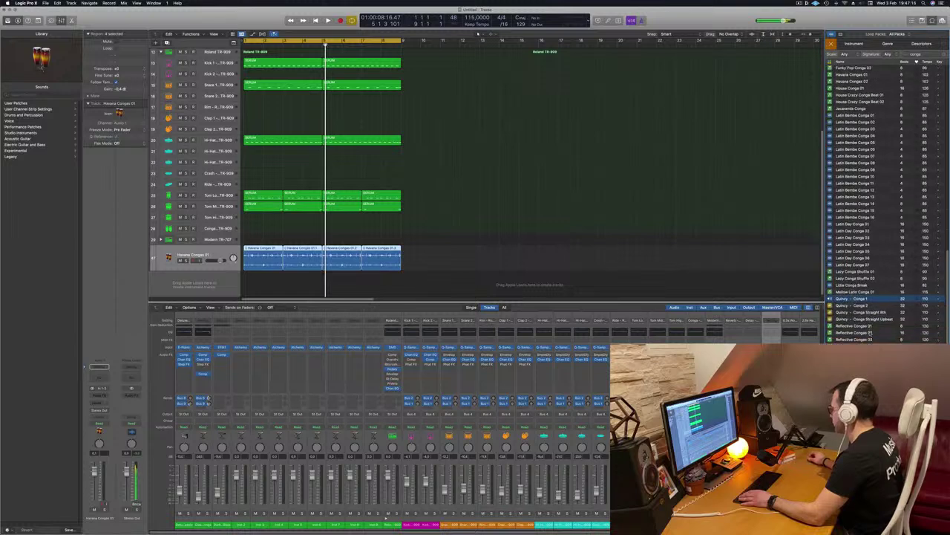
click(851, 325)
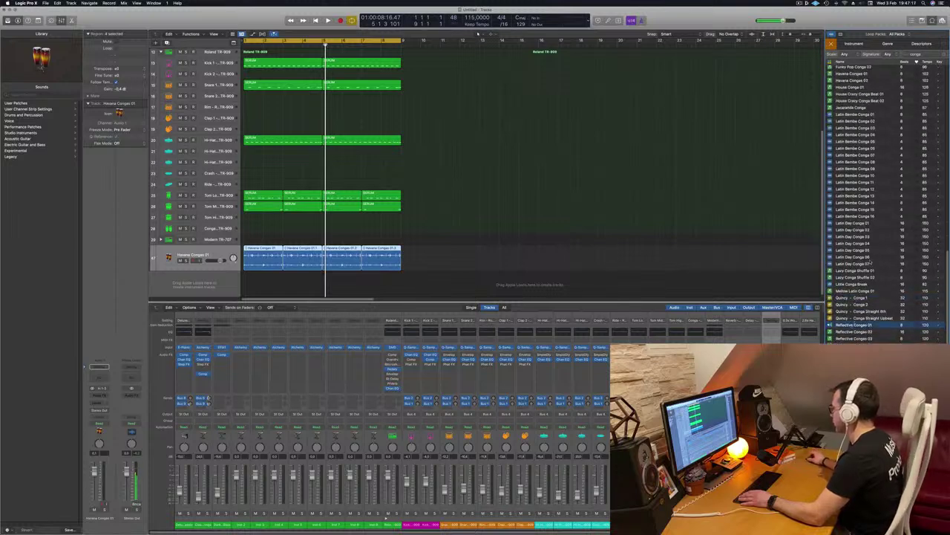
- Place the Reflective Congas 01 loop at bar 1 on a new track below Havana Congas 01 and start playback
scroll(854, 308, down, 2)
drag(733, 295, 256, 290)
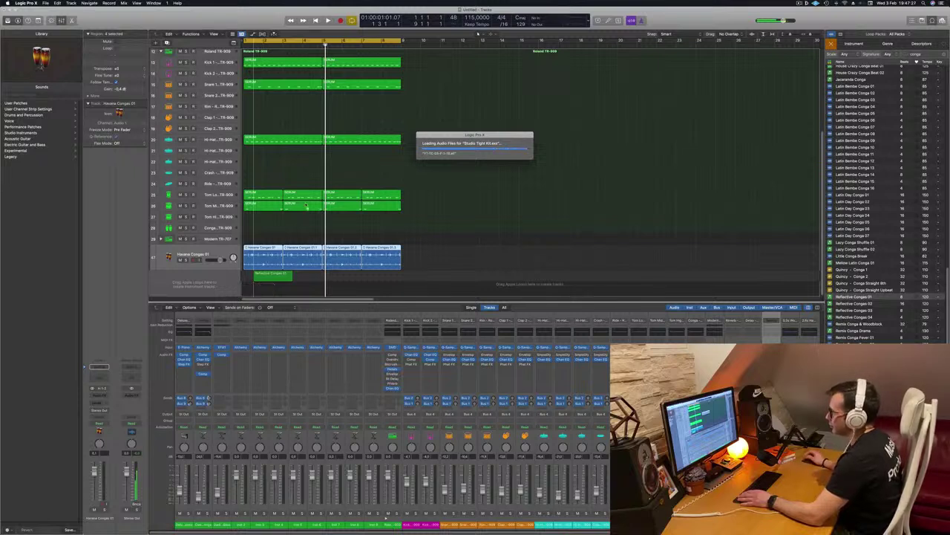
drag(284, 276, 263, 276)
key(space)
- Audition the Reflective Congas 01 track soloed and in the mix, and lower its volume slightly
click(196, 280)
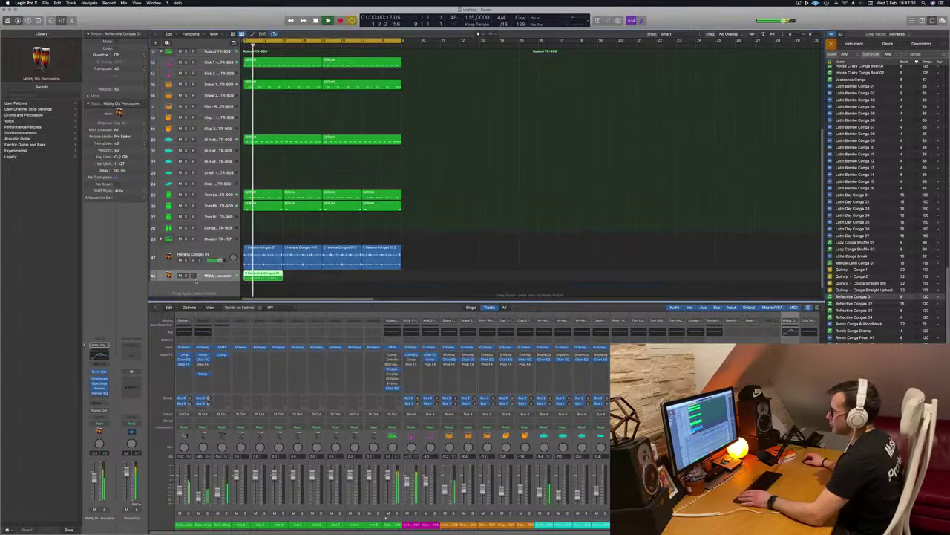
click(187, 276)
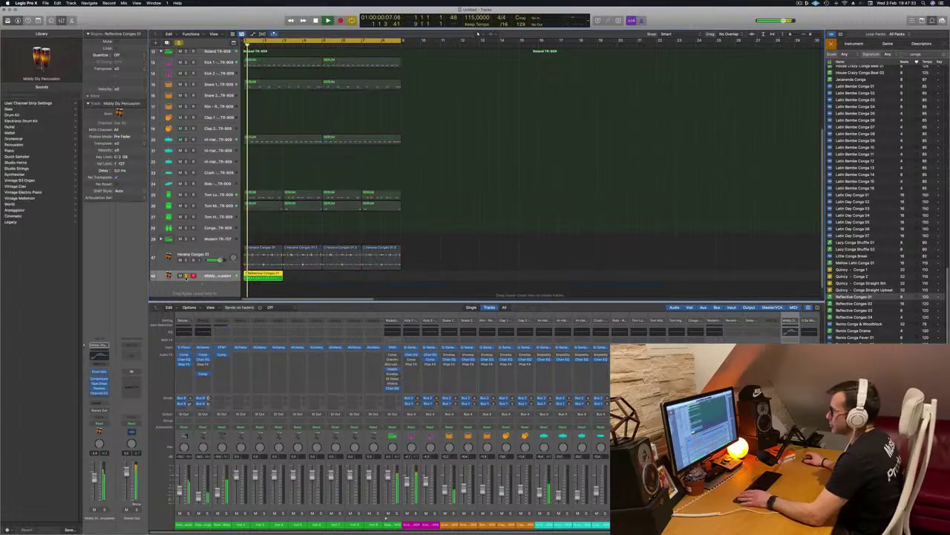
click(186, 276)
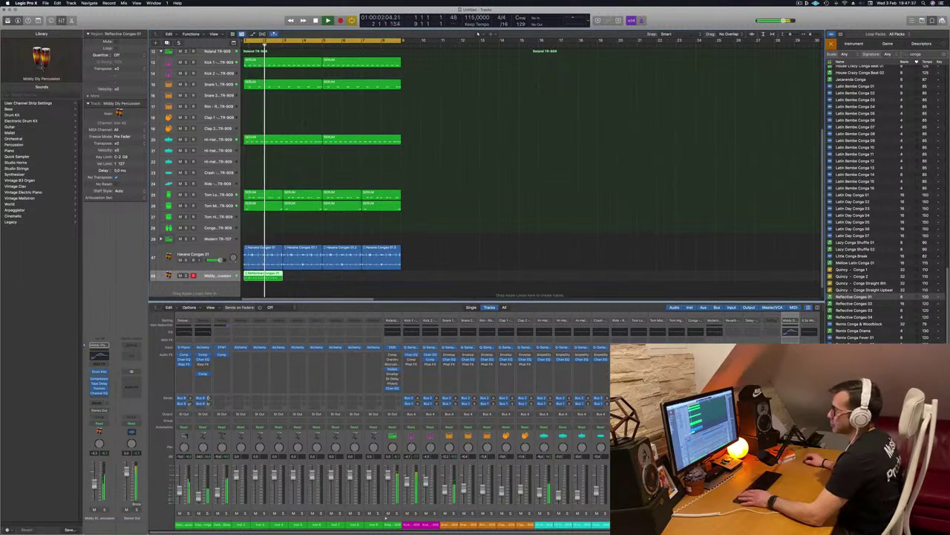
key(space)
key(space)
drag(95, 483, 94, 487)
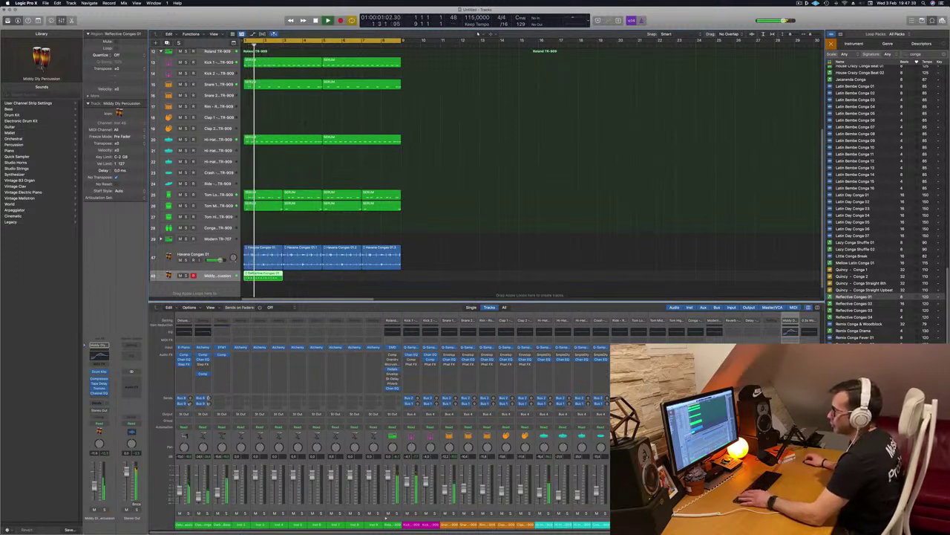
- Copy the Reflective Congas 01 region along its track to fill eight bars
key(Return)
drag(266, 276, 343, 279)
shift+click(266, 276)
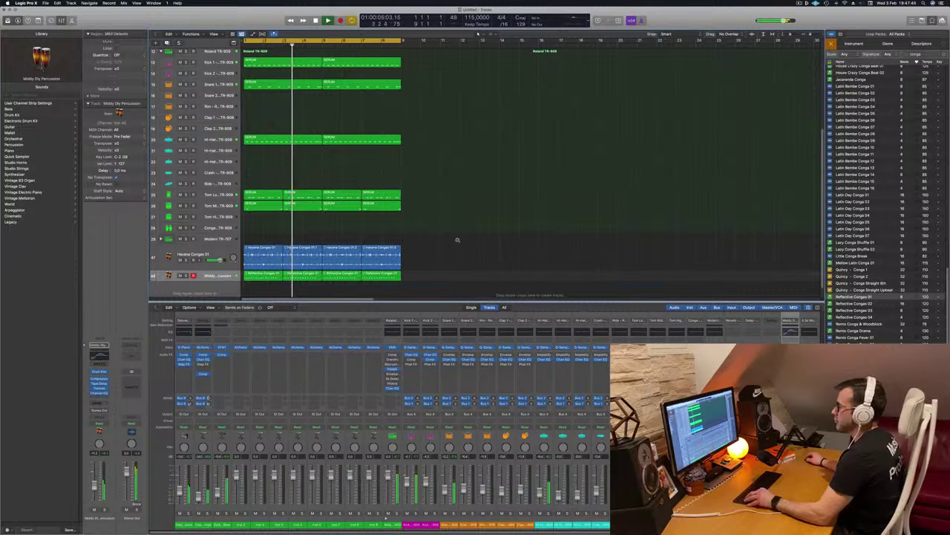
- Compare the two conga tracks during playback by muting the Reflective Congas track and soloing each one in turn
scroll(457, 240, down, 1)
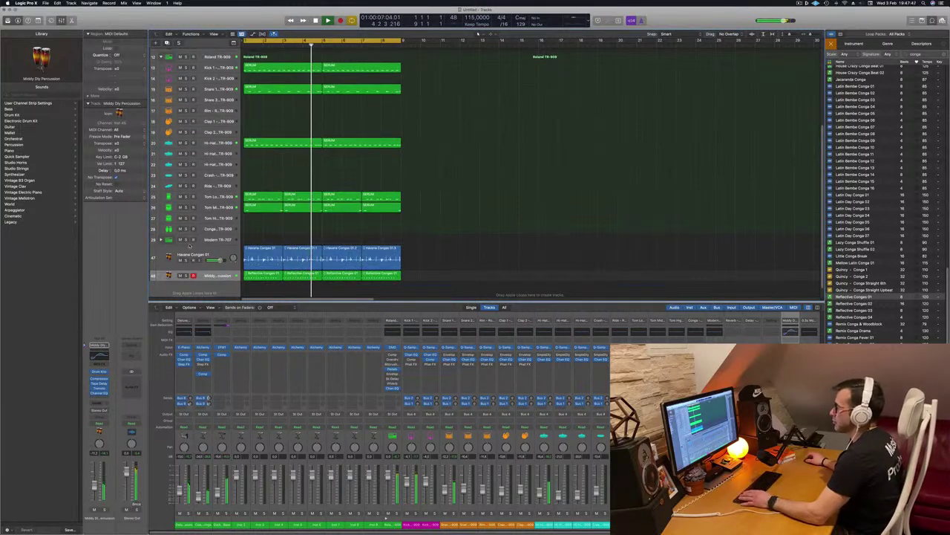
click(180, 275)
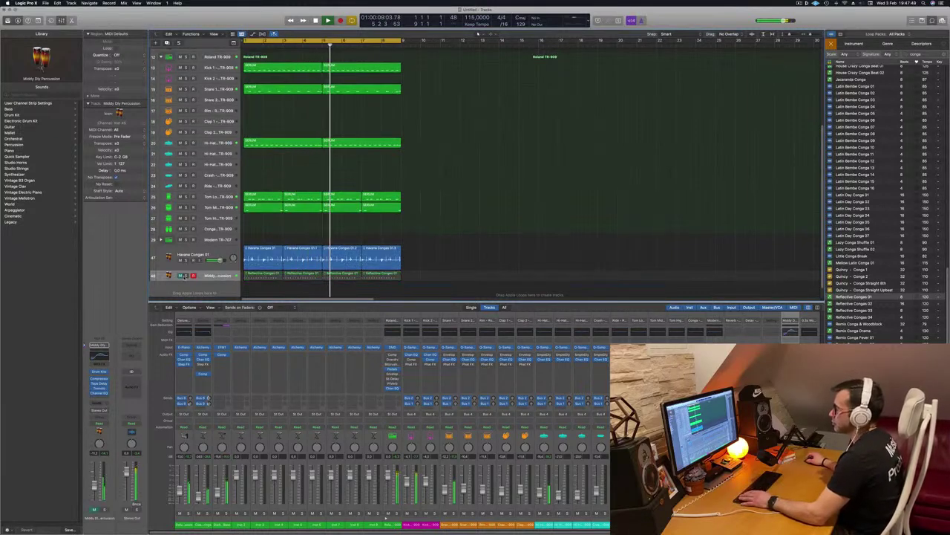
click(185, 276)
click(185, 276)
click(180, 275)
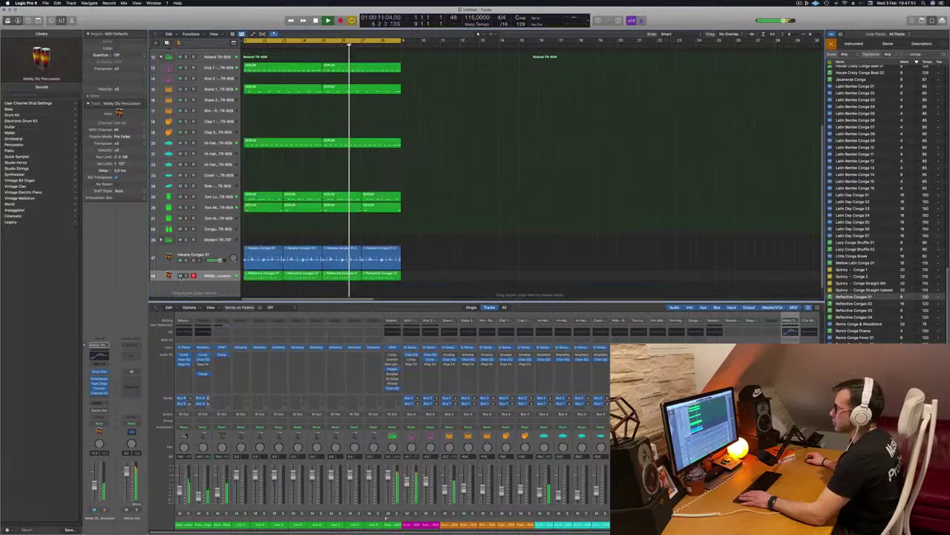
click(186, 261)
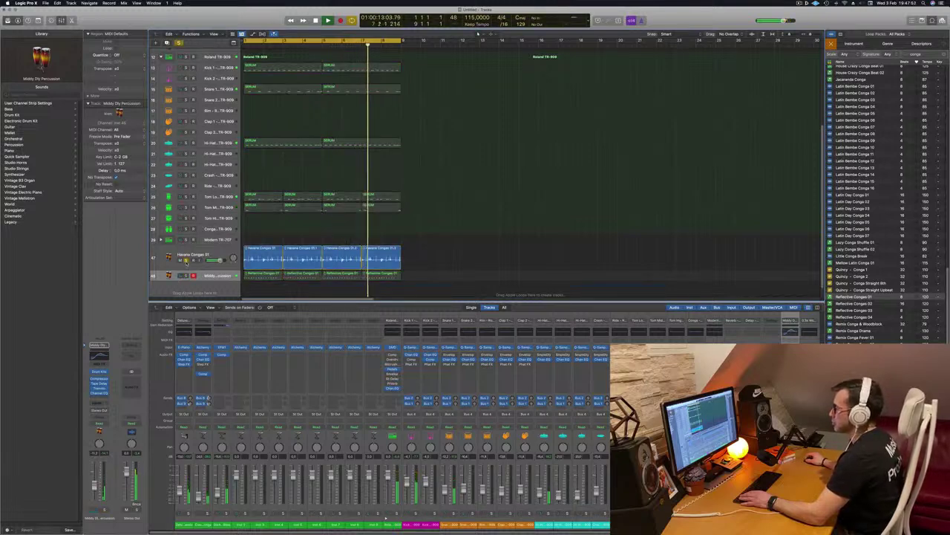
click(186, 260)
click(186, 275)
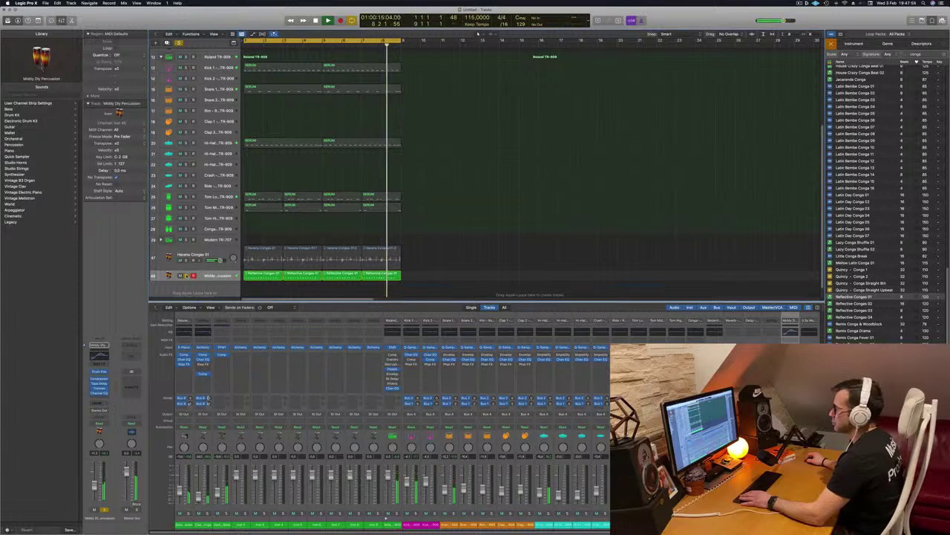
click(187, 276)
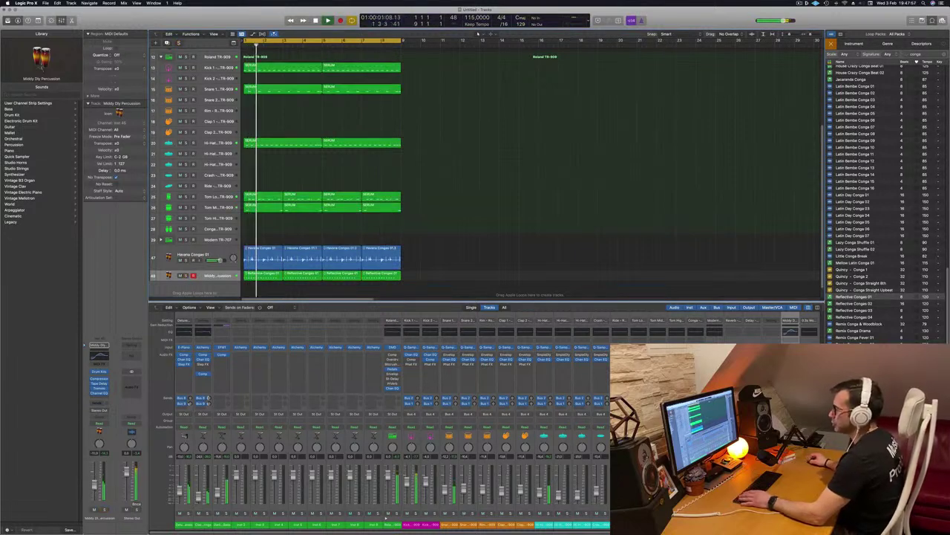
- Repeat the eight-bar regions of all tracks so that the arrangement fills 32 bars
scroll(494, 148, up, 6)
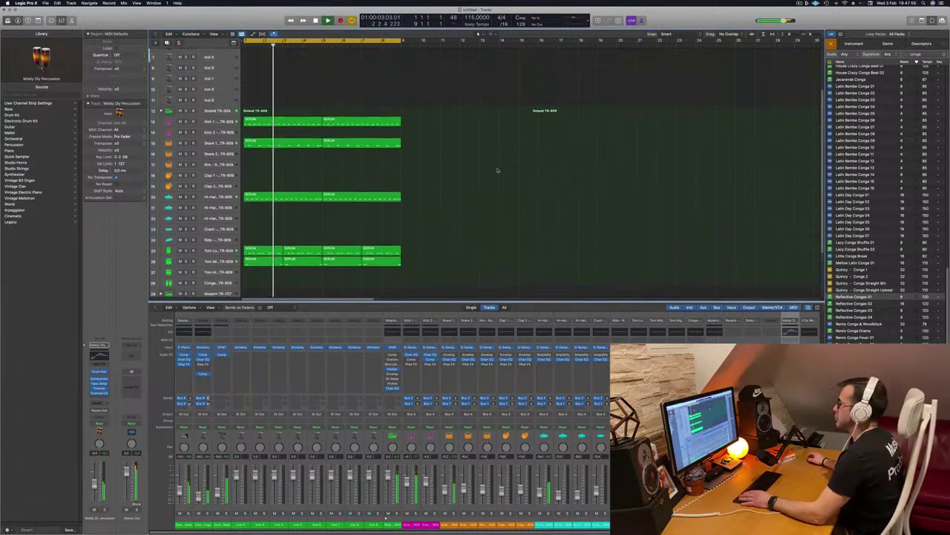
scroll(364, 127, down, 5)
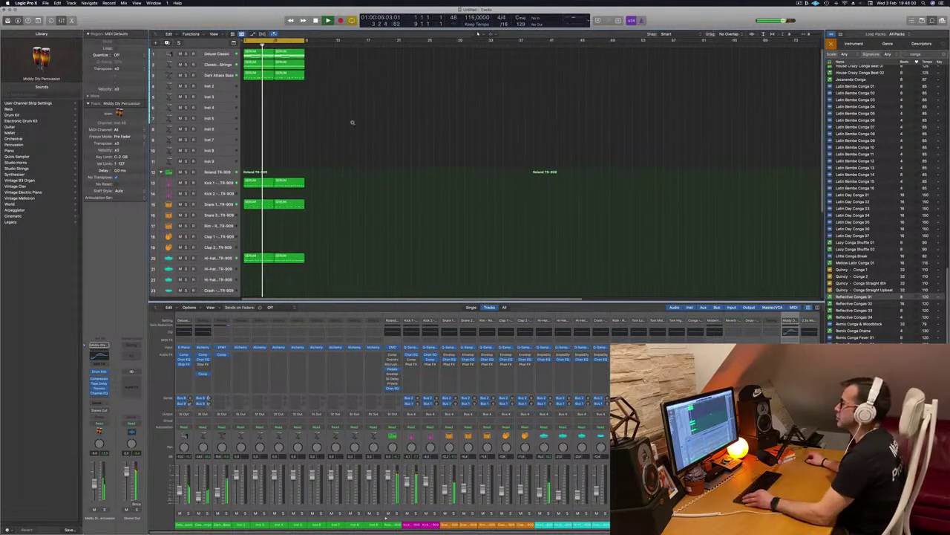
scroll(352, 124, up, 3)
key(super+r)
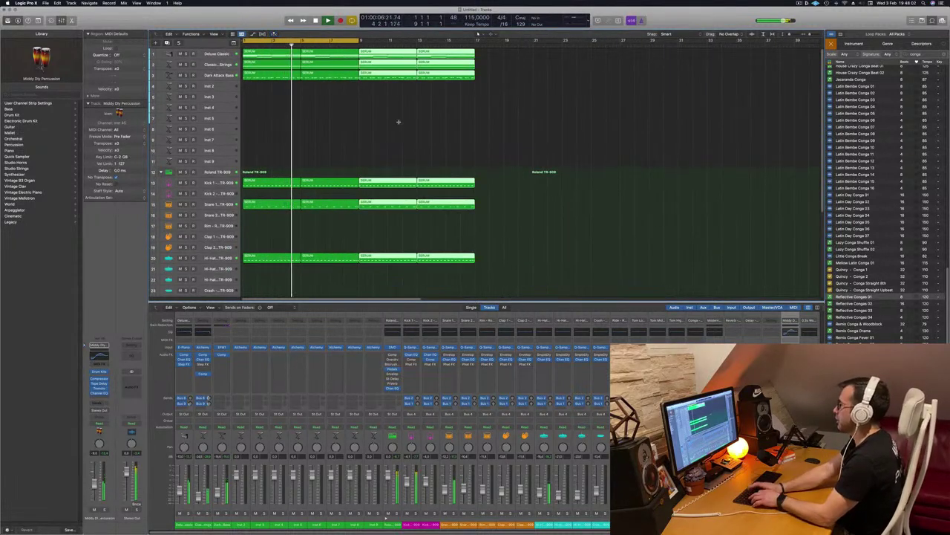
key(super+r)
key(super+r)
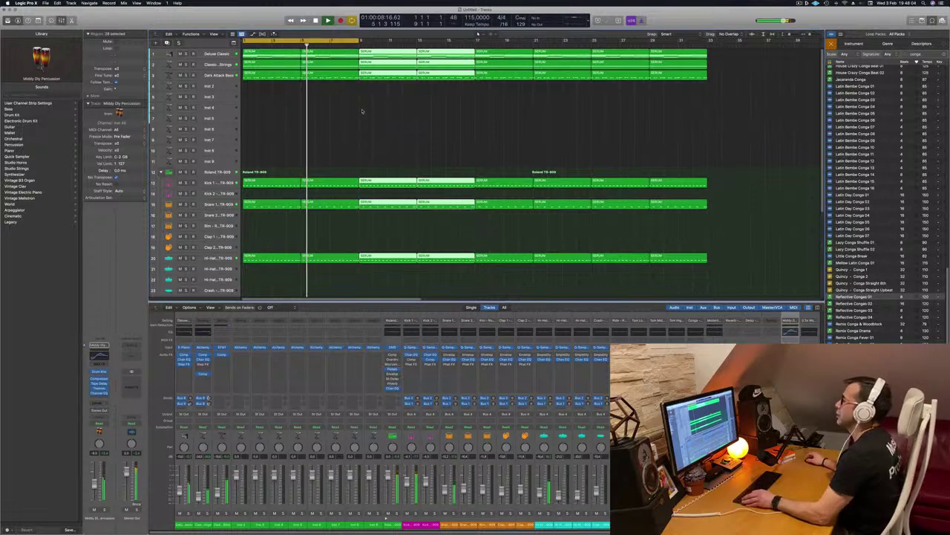
- Extend the cycle range to cover the whole 32-bar arrangement, up to bar 33
scroll(363, 112, down, 4)
drag(295, 39, 448, 39)
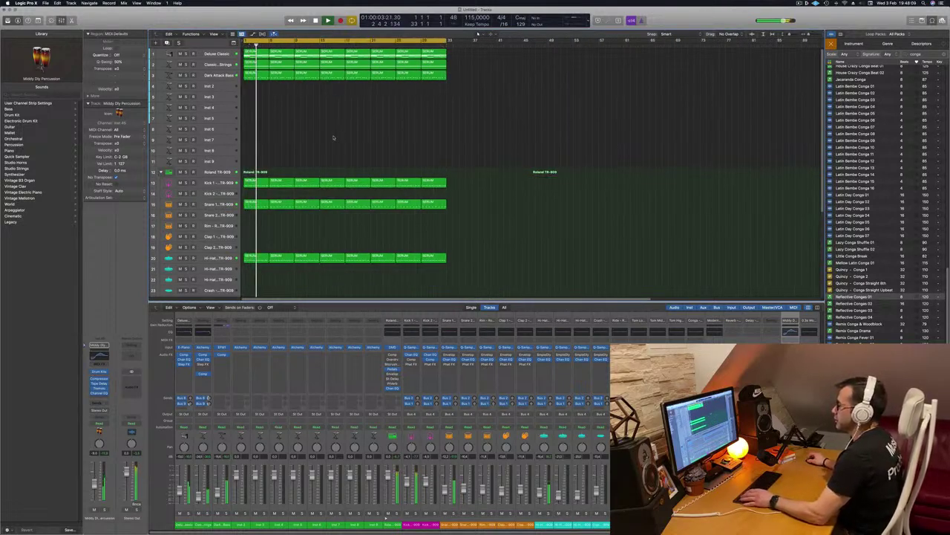
scroll(333, 137, down, 6)
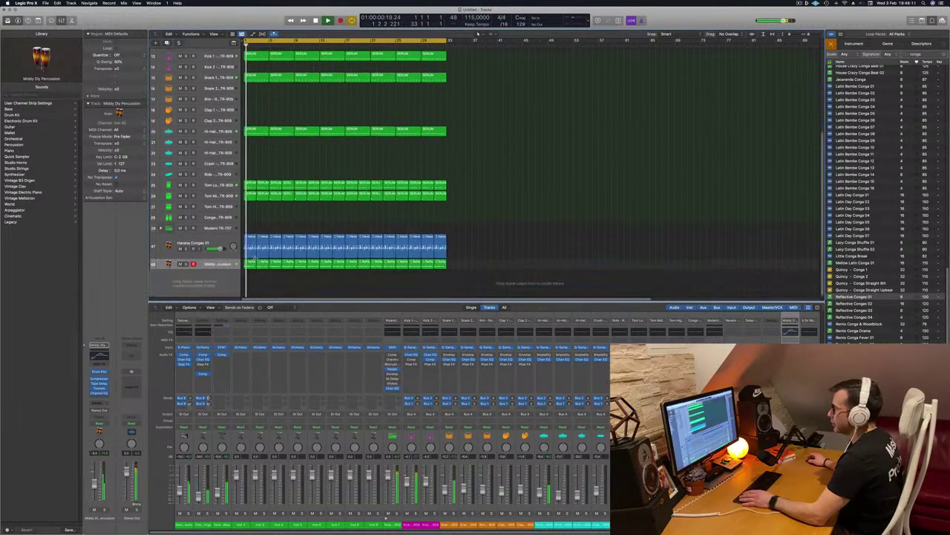
- Set the feedback of the Reflective Congas track's Tape Delay to 35% during playback and close the plug-in
key(space)
key(space)
click(214, 263)
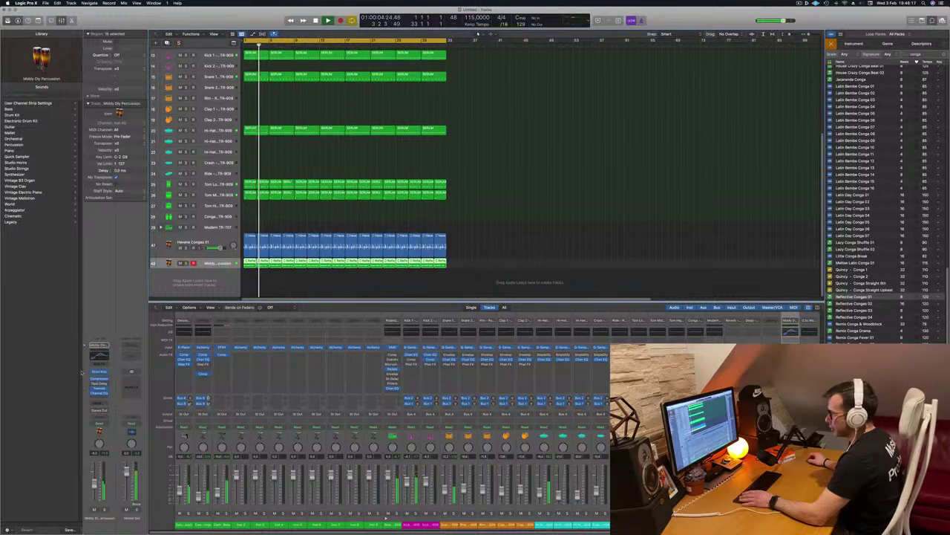
click(99, 383)
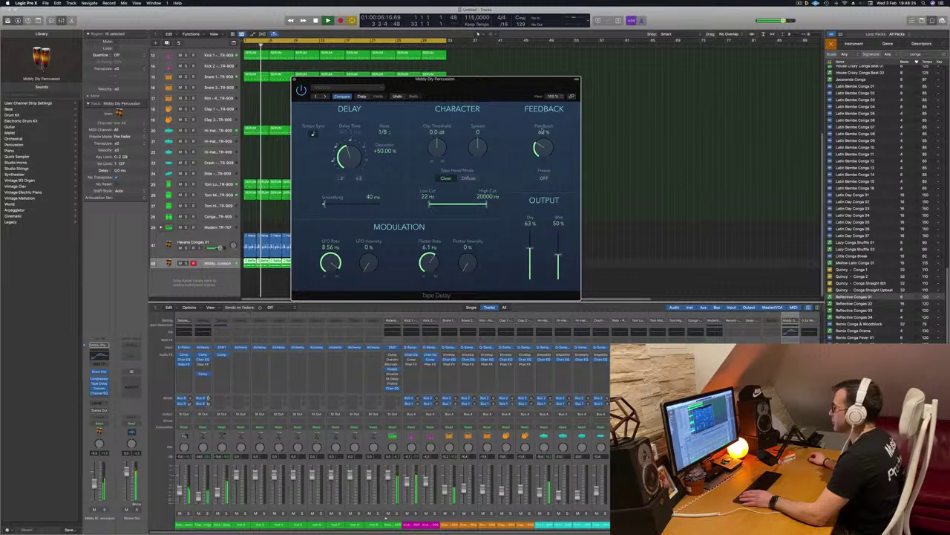
drag(542, 152, 544, 170)
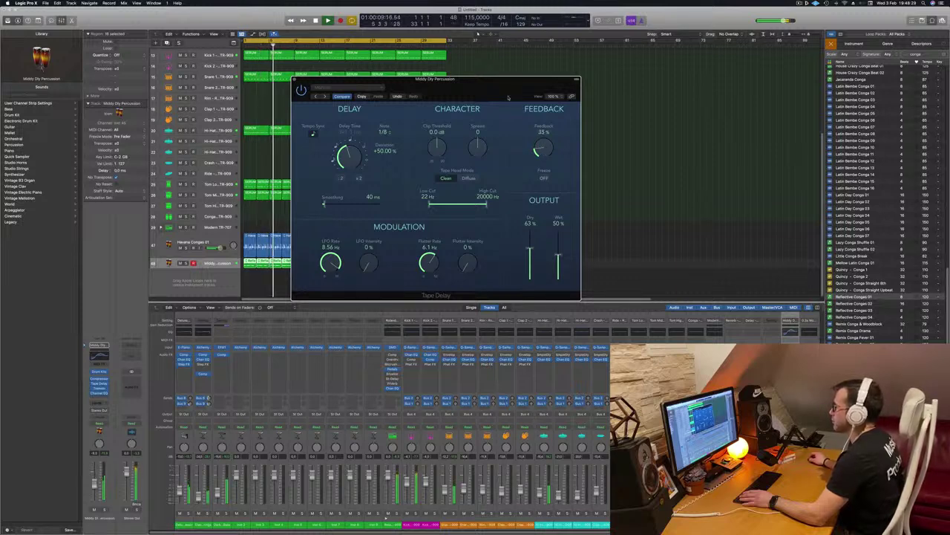
drag(564, 79, 633, 54)
drag(598, 227, 626, 247)
drag(516, 67, 462, 97)
click(310, 84)
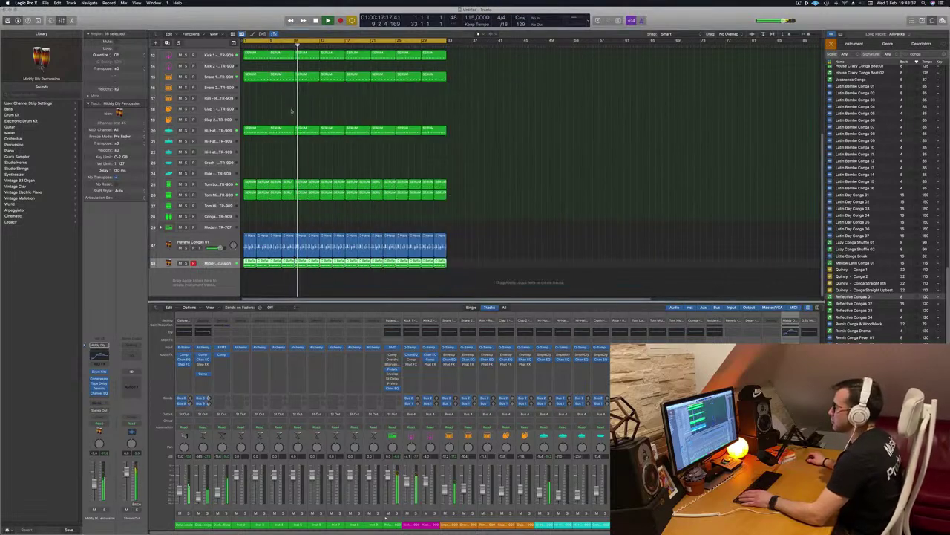
- Return playback to the start and add a send to Bus 7 on the empty Inst 2 track
scroll(317, 115, up, 2)
scroll(317, 115, up, 5)
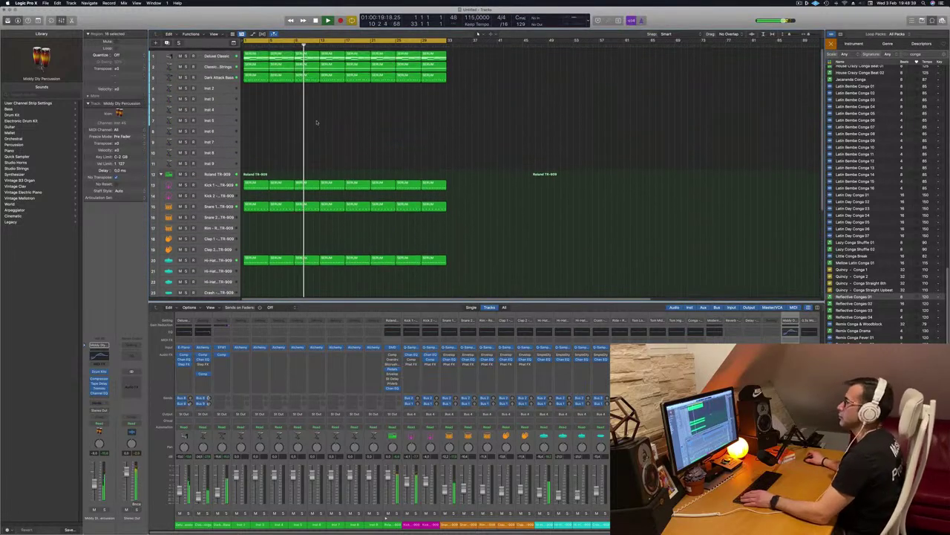
key(Return)
click(214, 86)
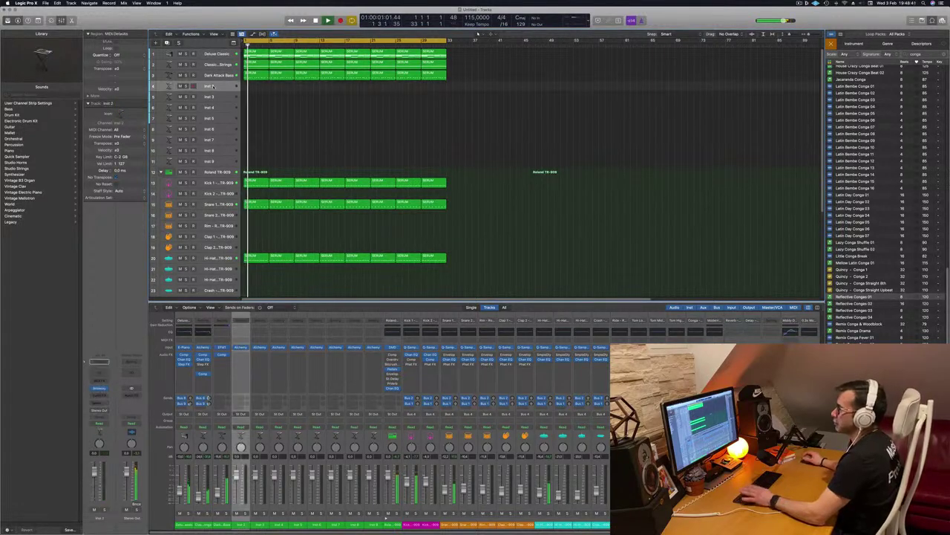
click(99, 402)
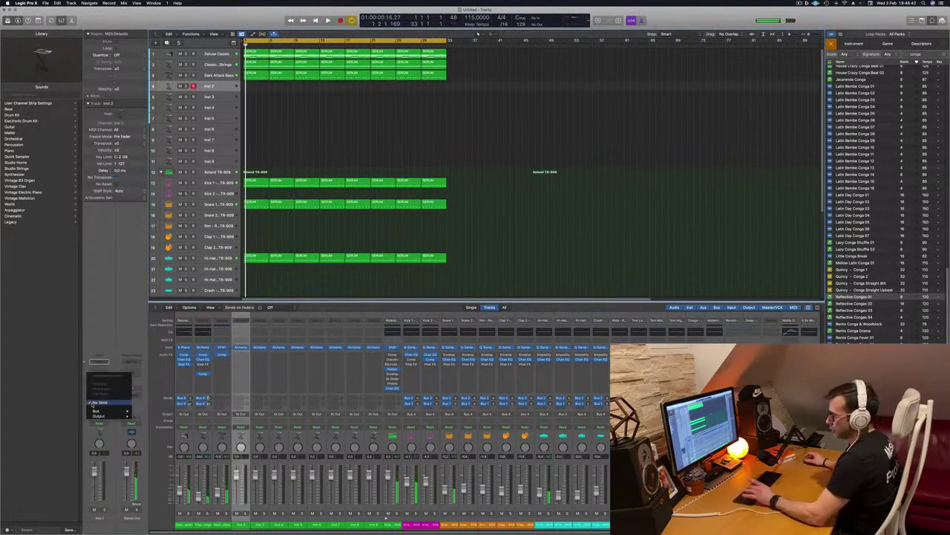
mouse_move(97, 411)
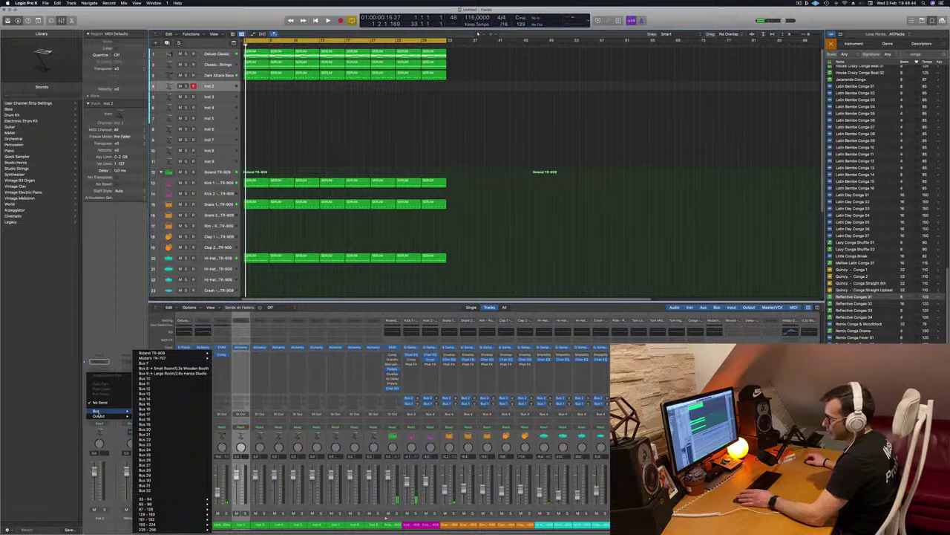
click(145, 362)
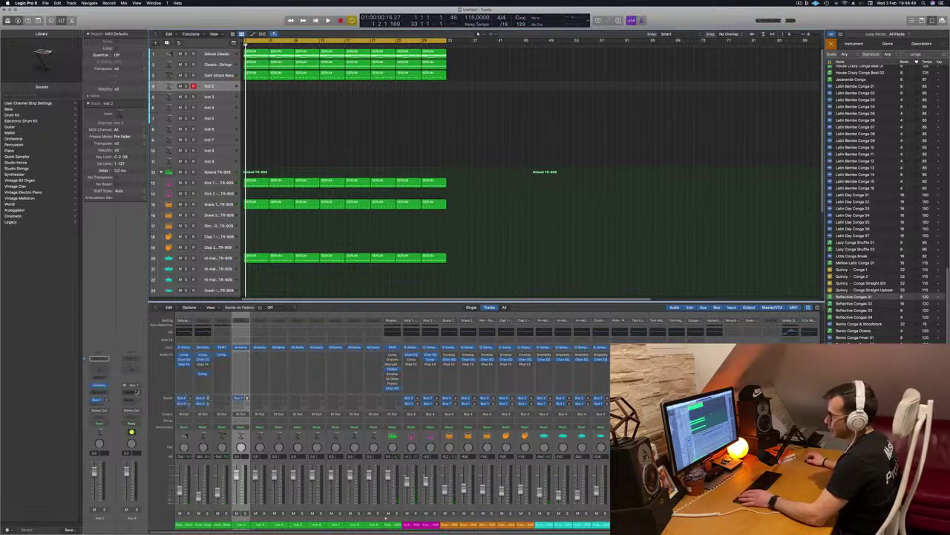
- Insert a reverb effect on the Bus 7 aux channel
click(132, 390)
mouse_move(143, 449)
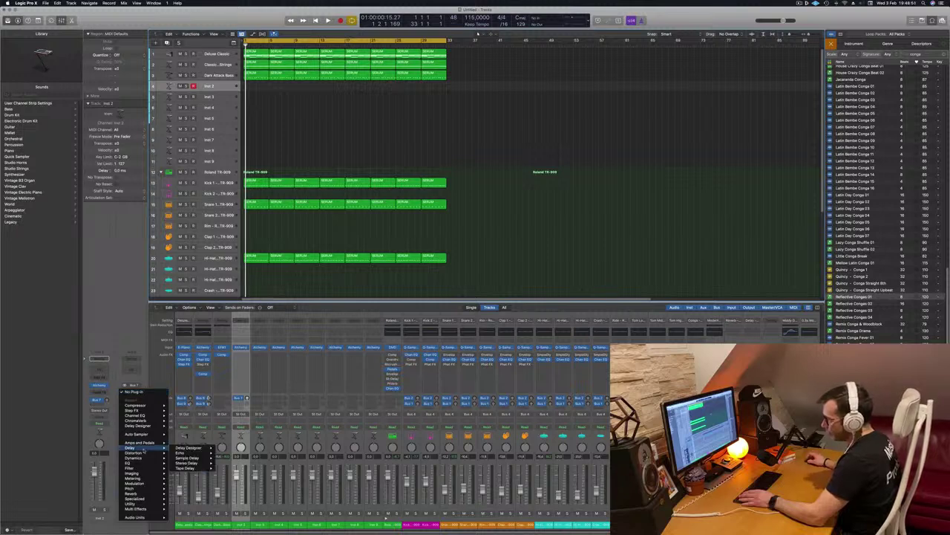
mouse_move(141, 477)
mouse_move(142, 494)
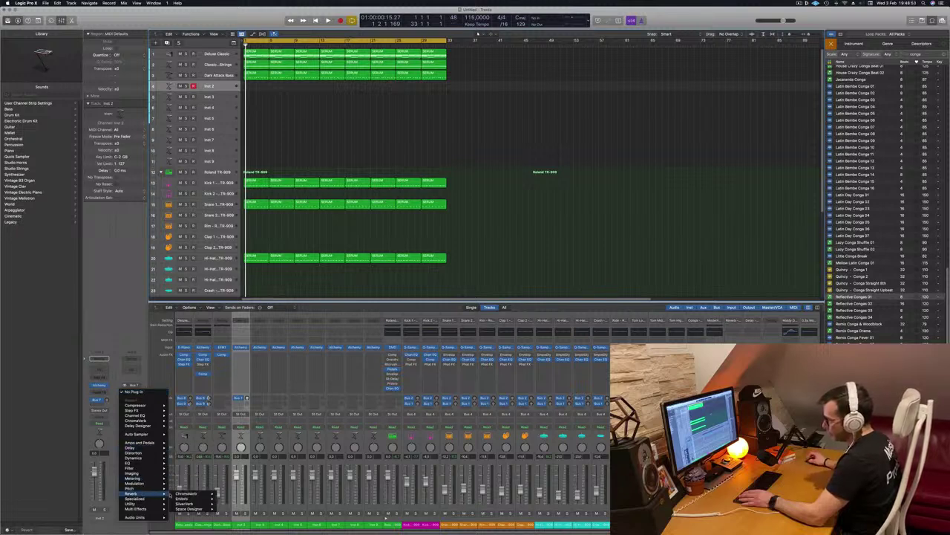
- Insert a stereo SilverVerb on the Bus 7 aux channel and load its grandiose preset
click(226, 504)
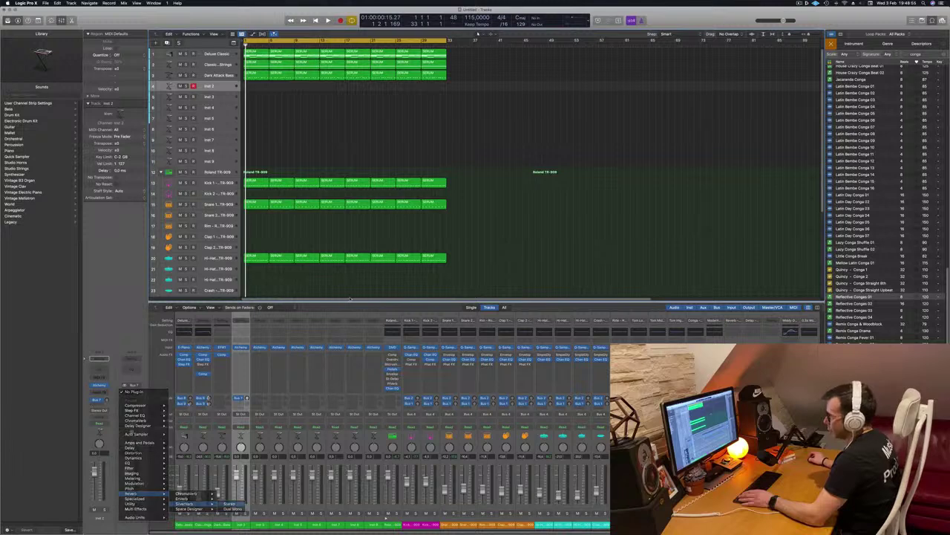
click(335, 87)
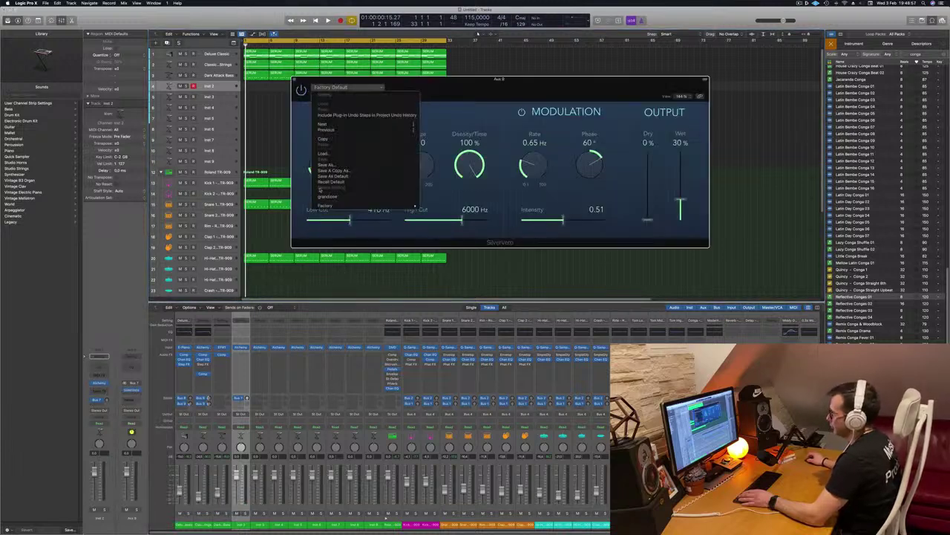
click(349, 197)
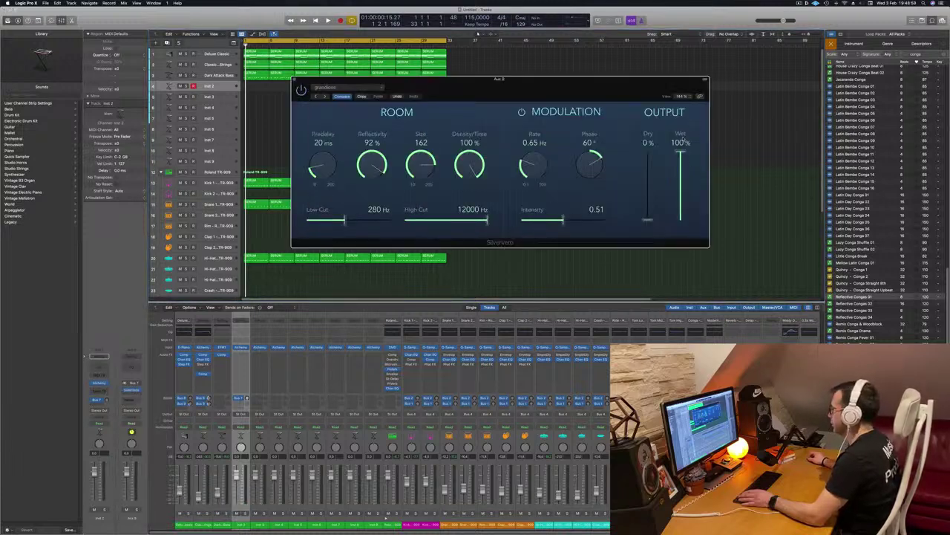
drag(418, 90, 396, 96)
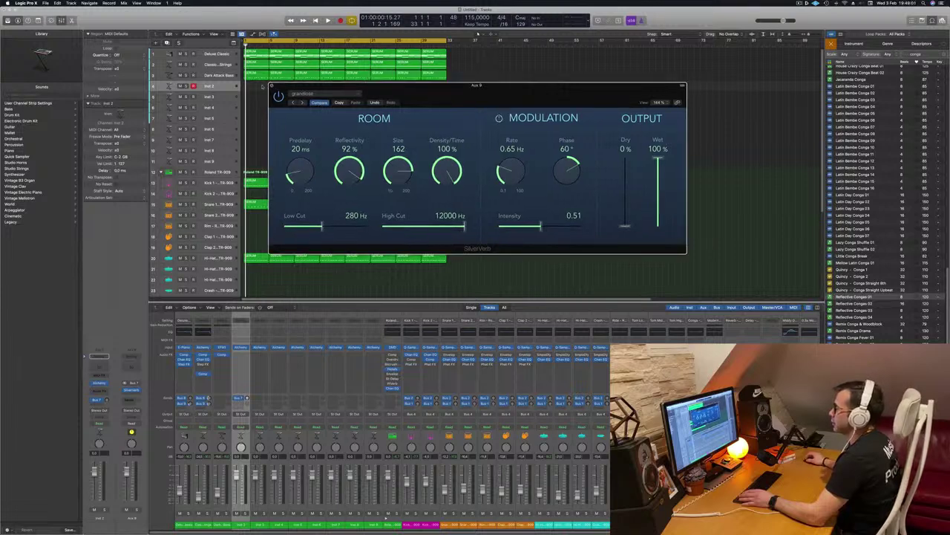
click(271, 86)
- Start playback, open the Inst 2 track's Alchemy and the Musical Typing keyboard, and arrange both windows side by side
key(space)
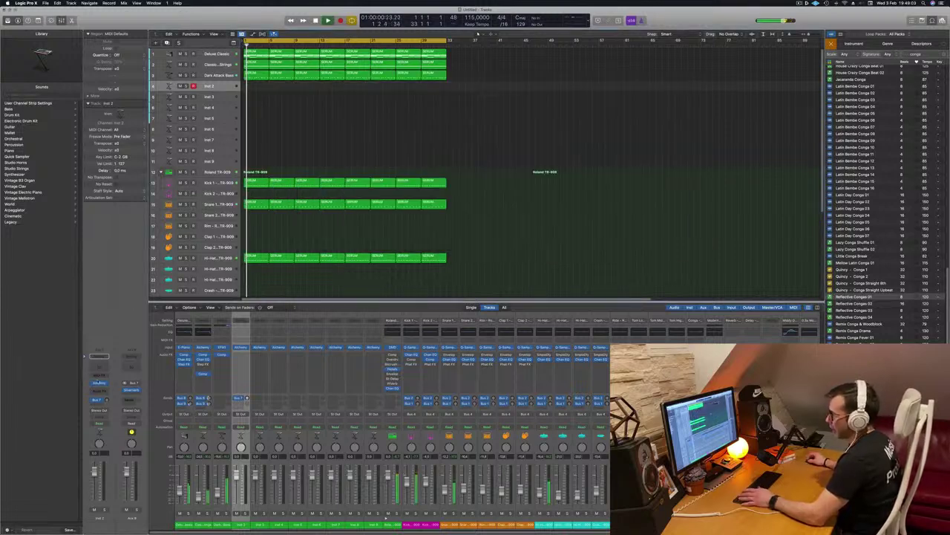
click(99, 383)
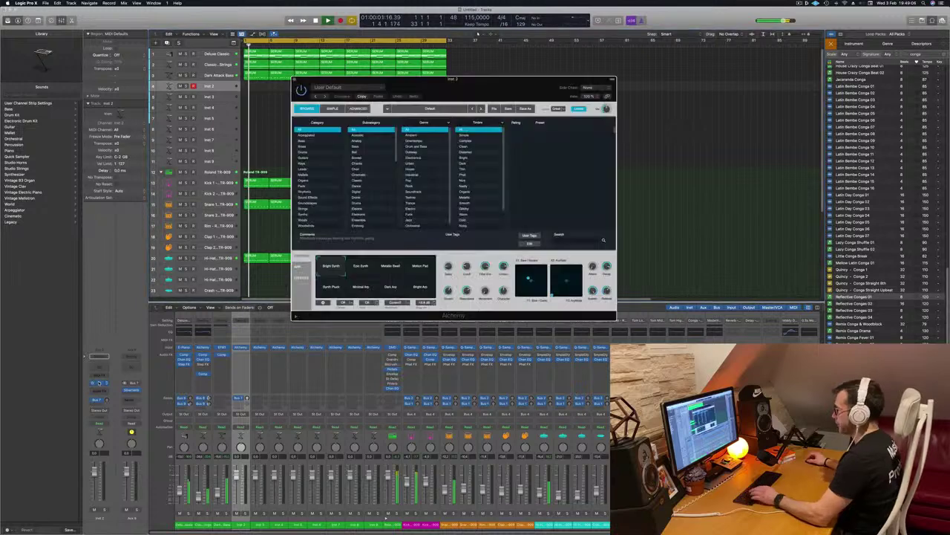
key(super+k)
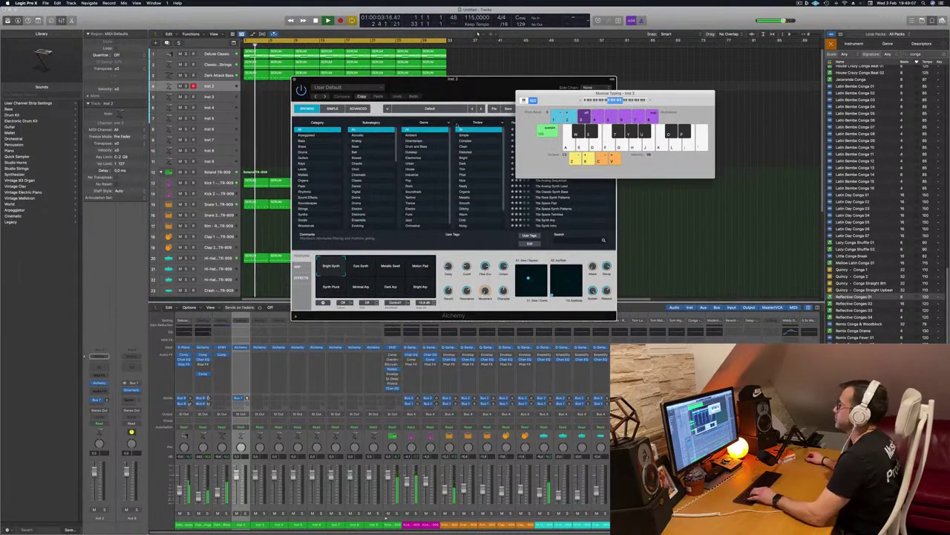
drag(551, 82, 395, 141)
drag(677, 99, 797, 133)
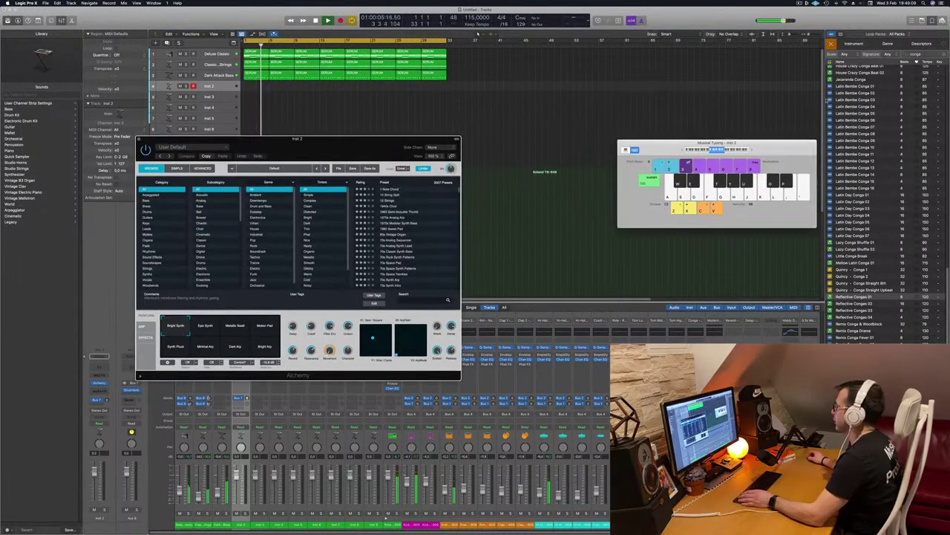
drag(365, 154, 466, 153)
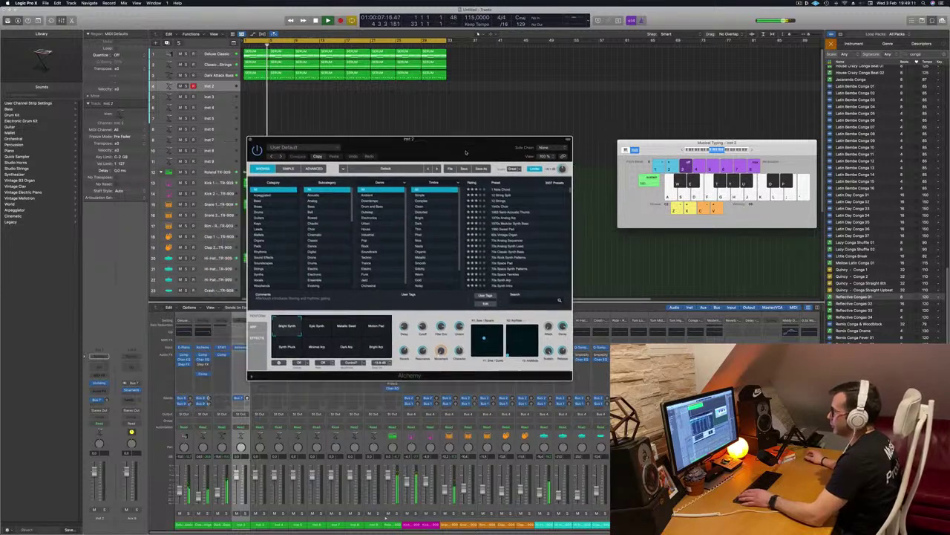
- Load the Keys preset 80s Bell Vox Layers in Alchemy and play a test note
click(260, 224)
click(514, 190)
key(k)
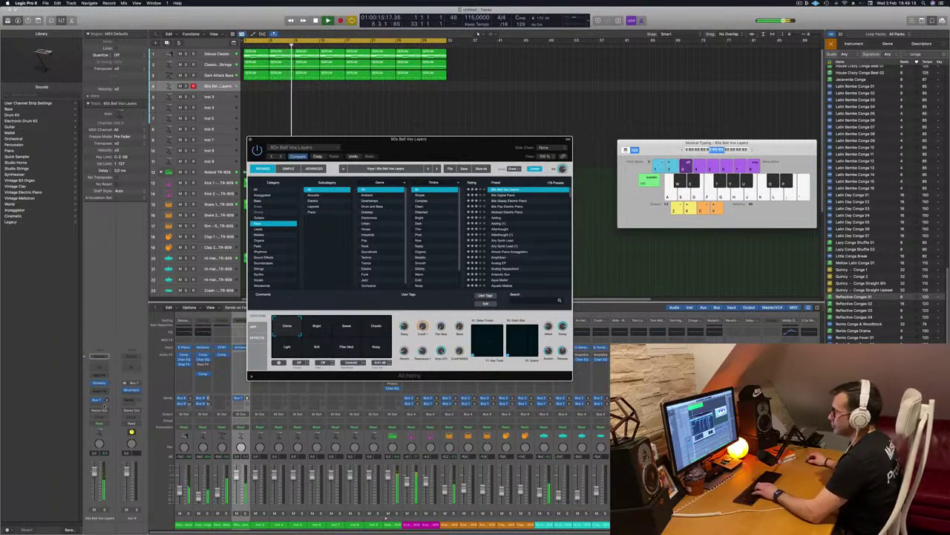
- Feed the bell track into the Bus 7 reverb and try out melody notes over the playing loop
click(105, 393)
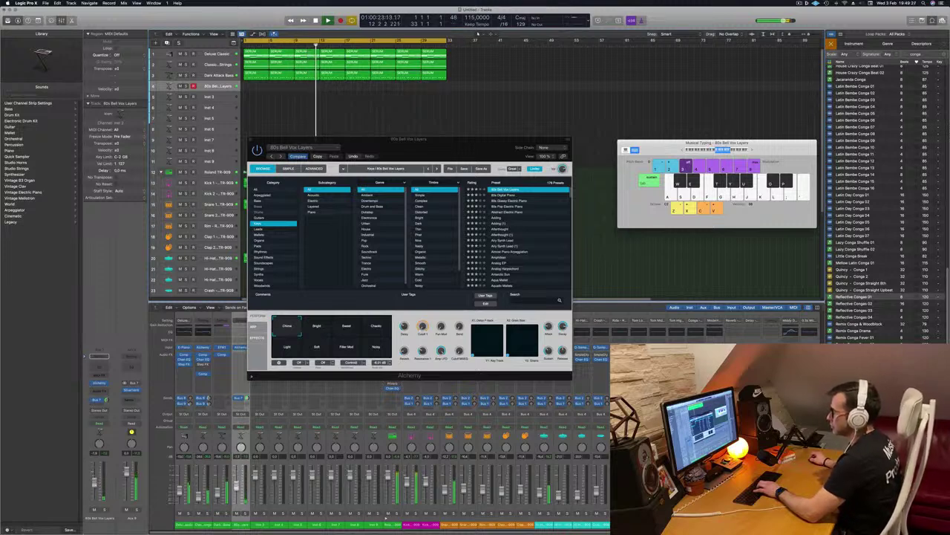
key(k)
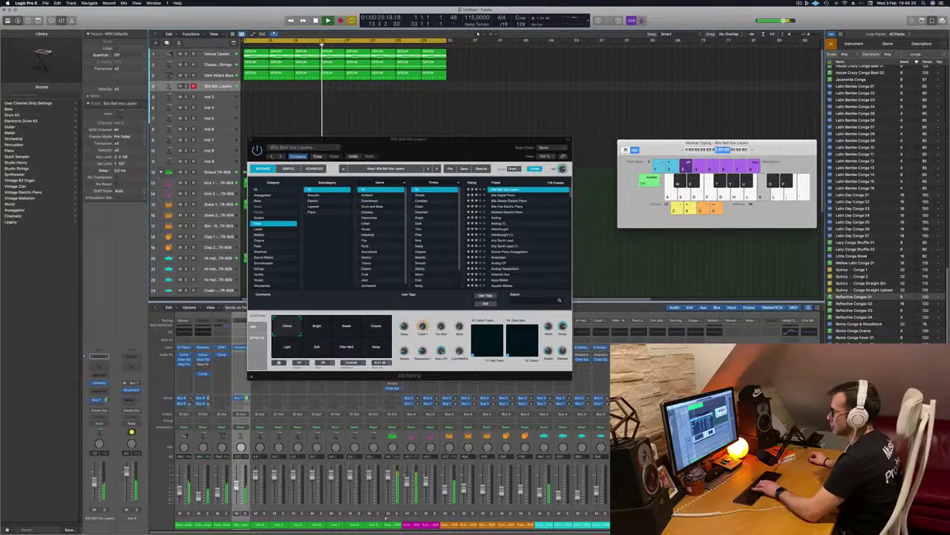
key(o)
key(j)
key(k)
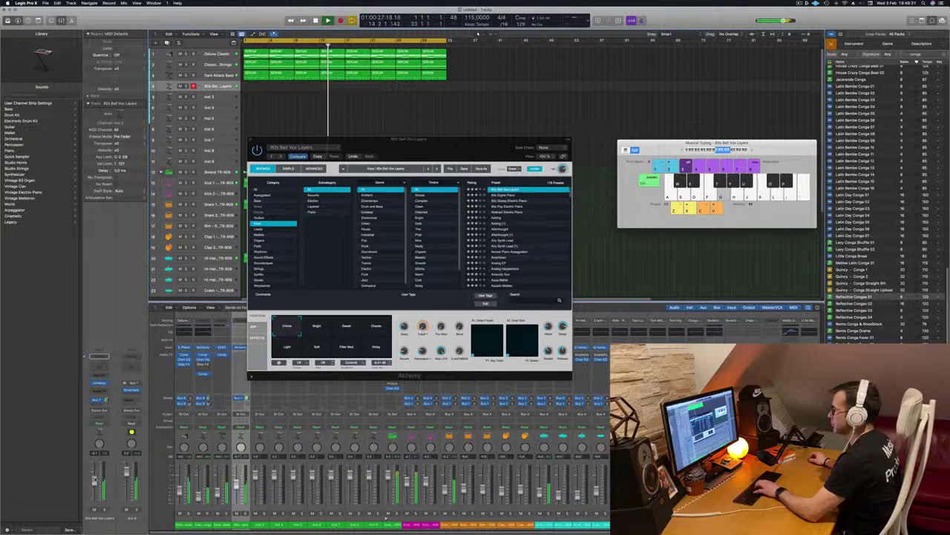
key(f)
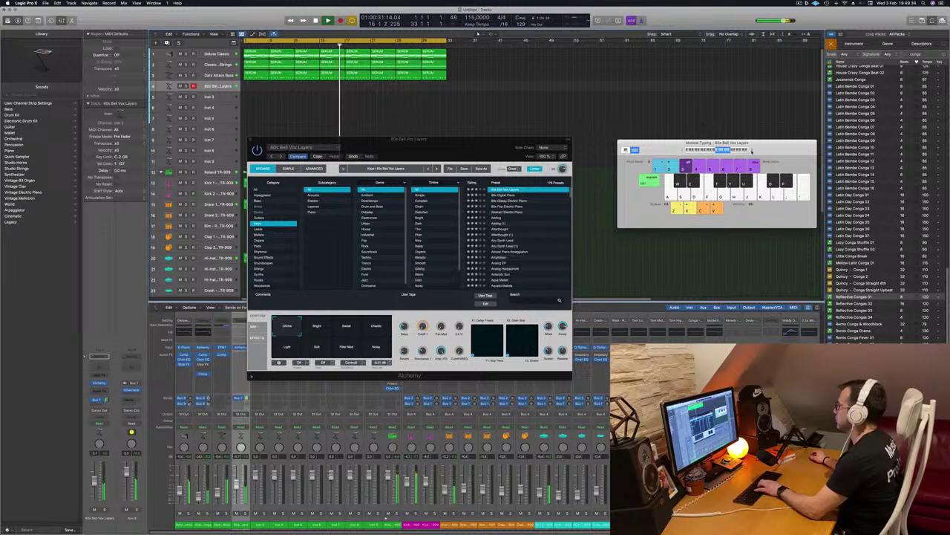
key(g)
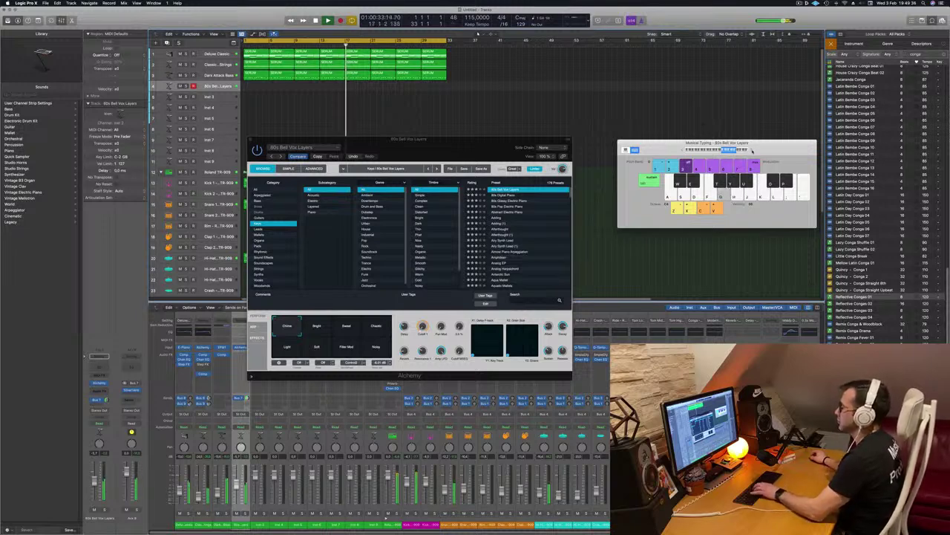
key(g)
key(h)
key(j)
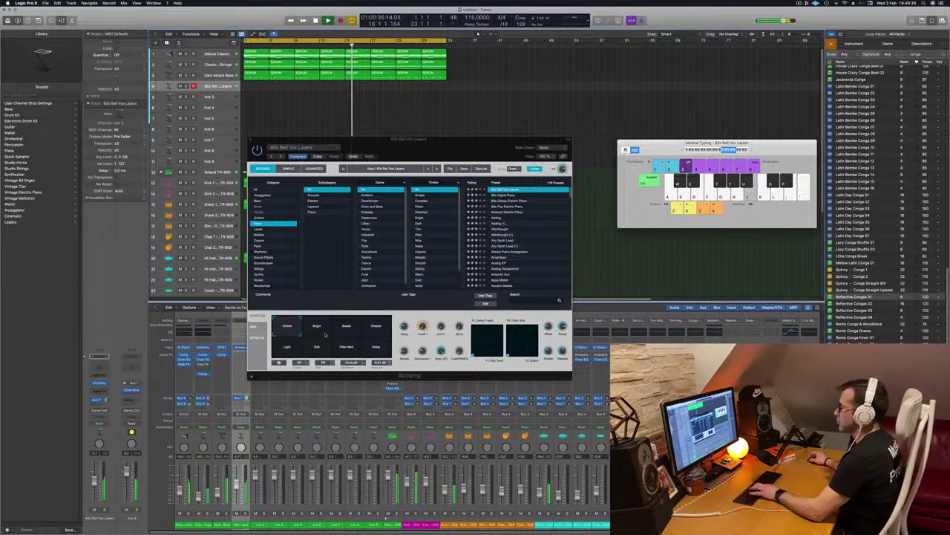
- Try the preset's Bright variation by playing melody notes over the loop
click(315, 330)
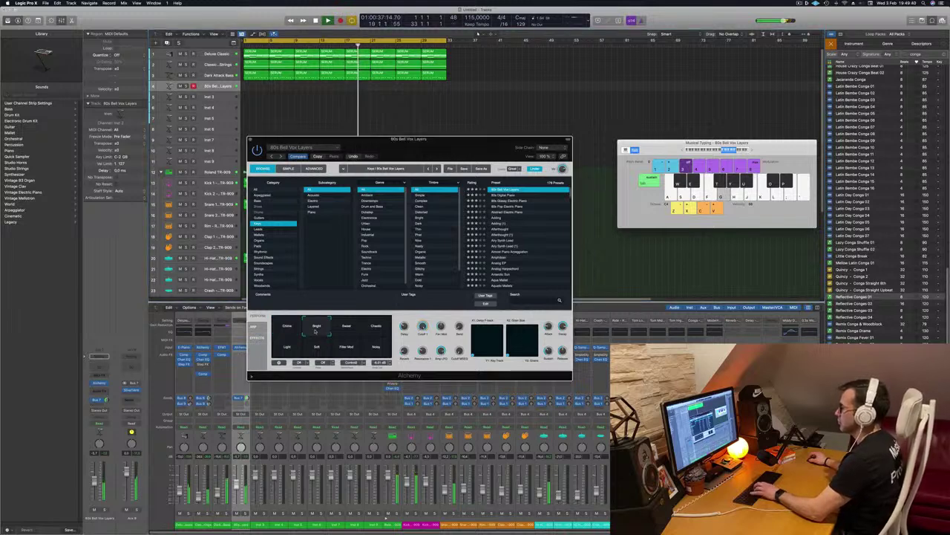
key(a)
key(d)
key(f)
key(g)
key(g)
key(h)
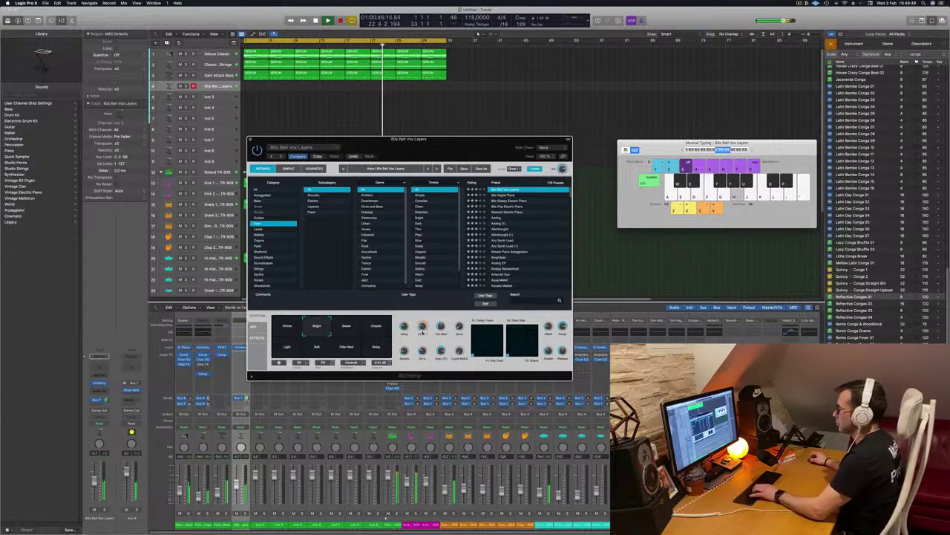
key(f)
- Switch the preset to its Sweet variation and test it with a few notes
click(345, 332)
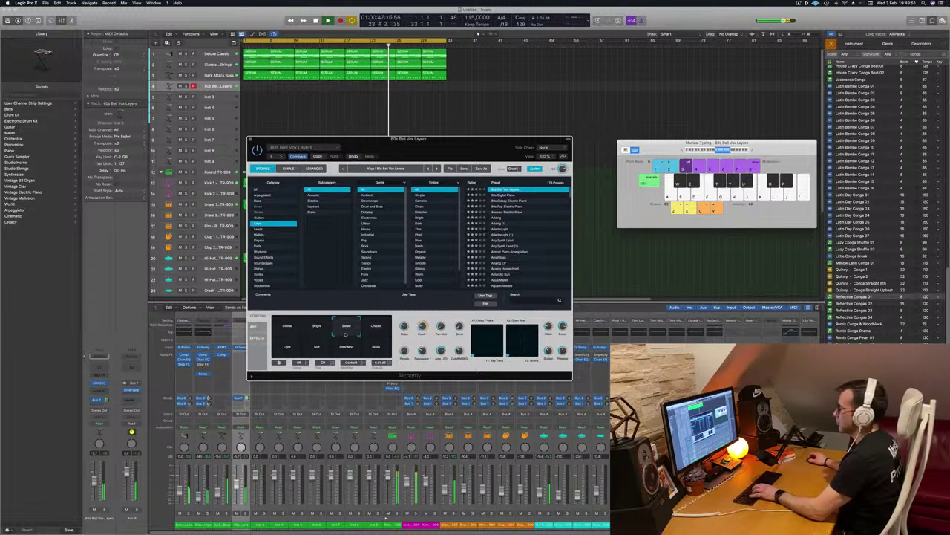
key(a)
key(l)
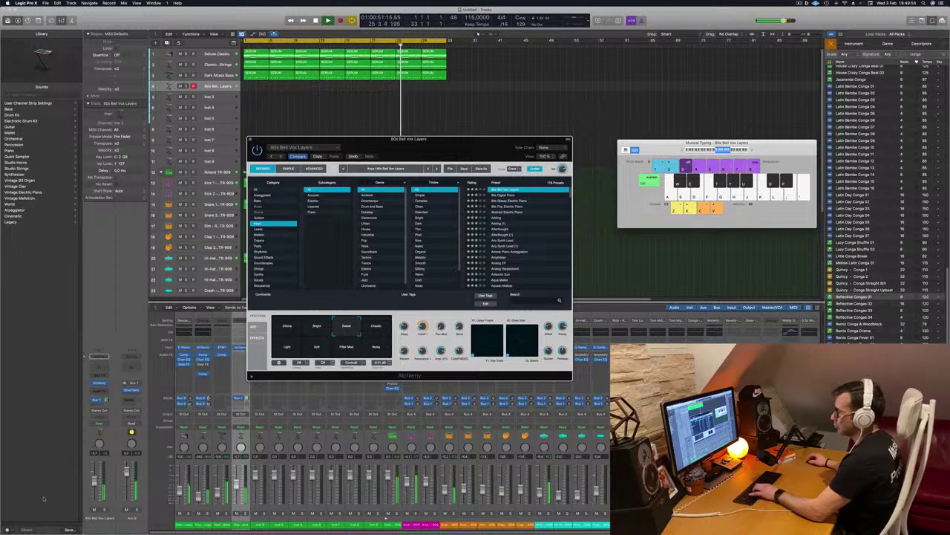
- Adjust the bell track's volume and rehearse the melody over the loop
click(94, 477)
key(h)
key(j)
key(l)
key(k)
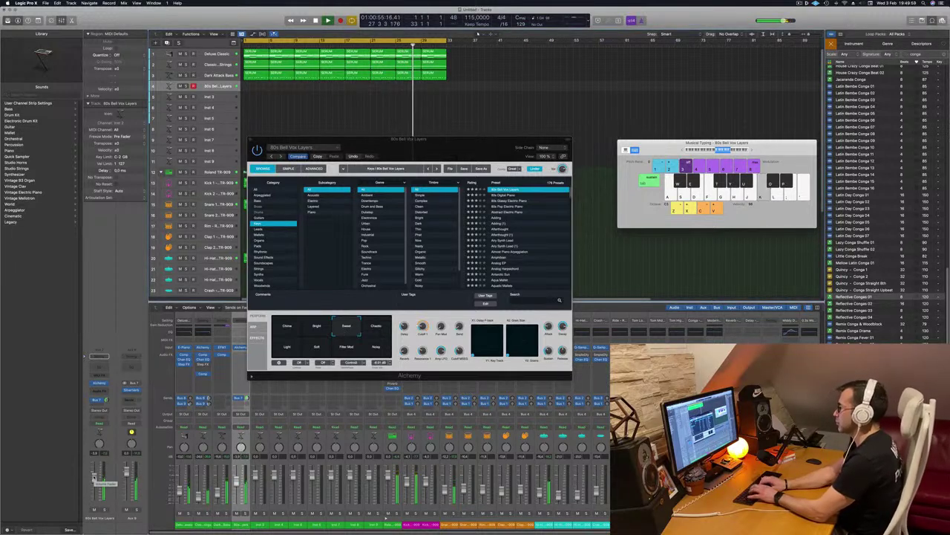
key(l)
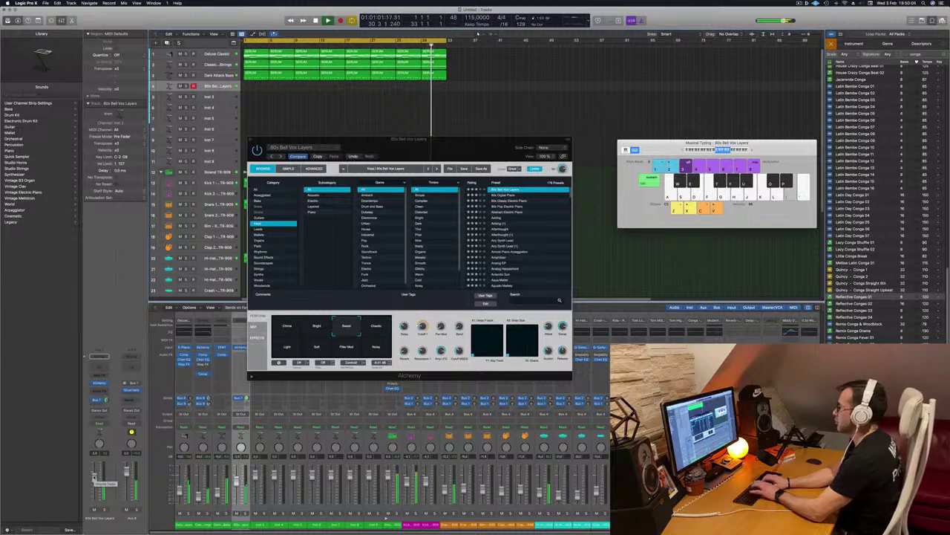
key(h)
- Record a melody take of about 20 bars on the 80s Bell Vox Layers track from the start of the loop
key(r)
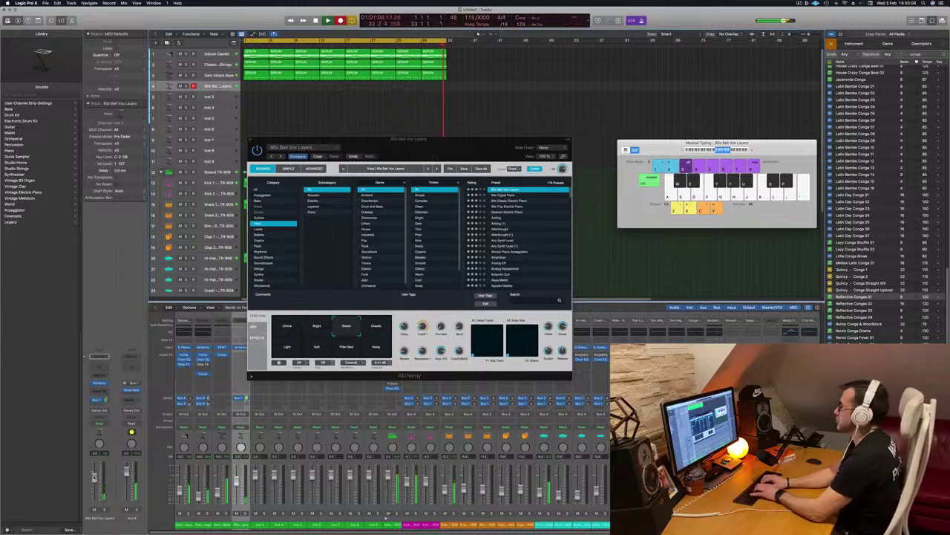
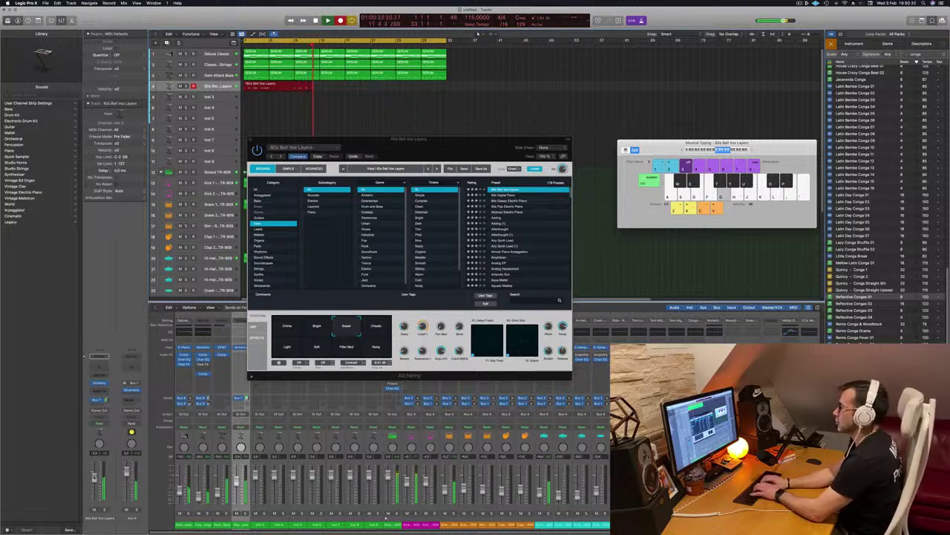
key(semicolon)
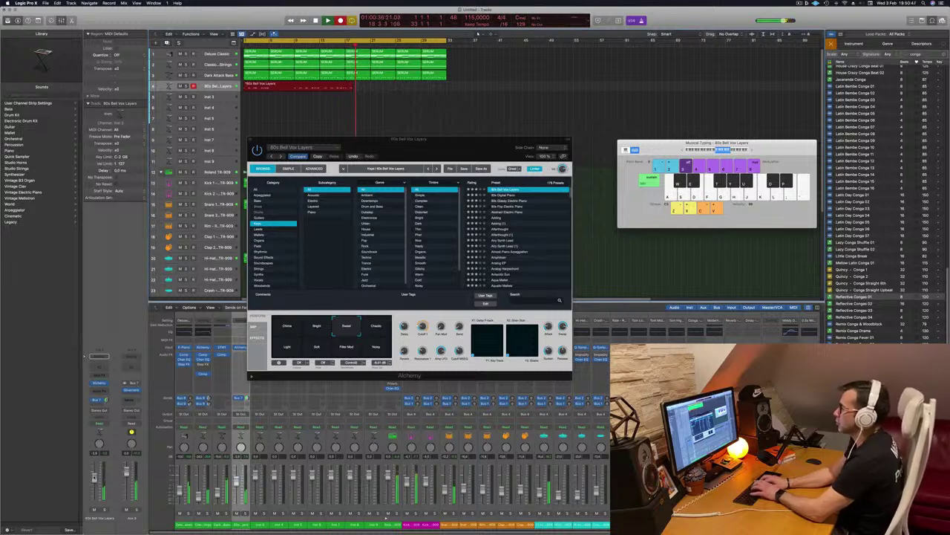
key(g)
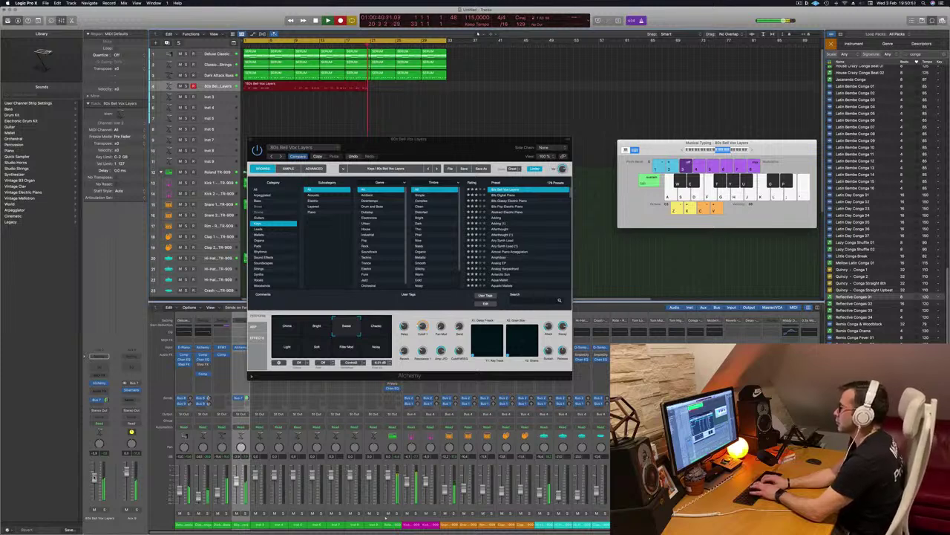
key(space)
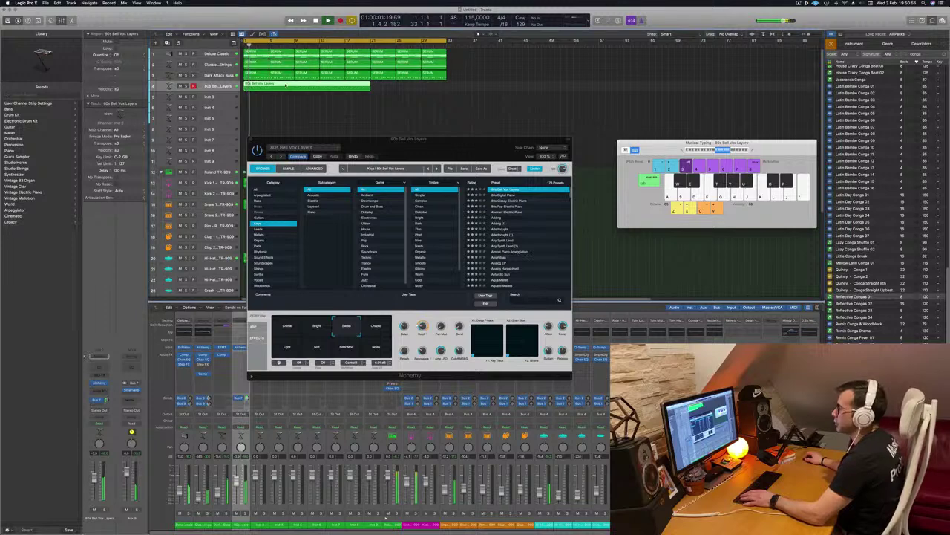
- Open the recorded melody region in the Piano Roll and quantize all its notes to 1/16 Note
key(p)
key(Return)
key(super+Left)
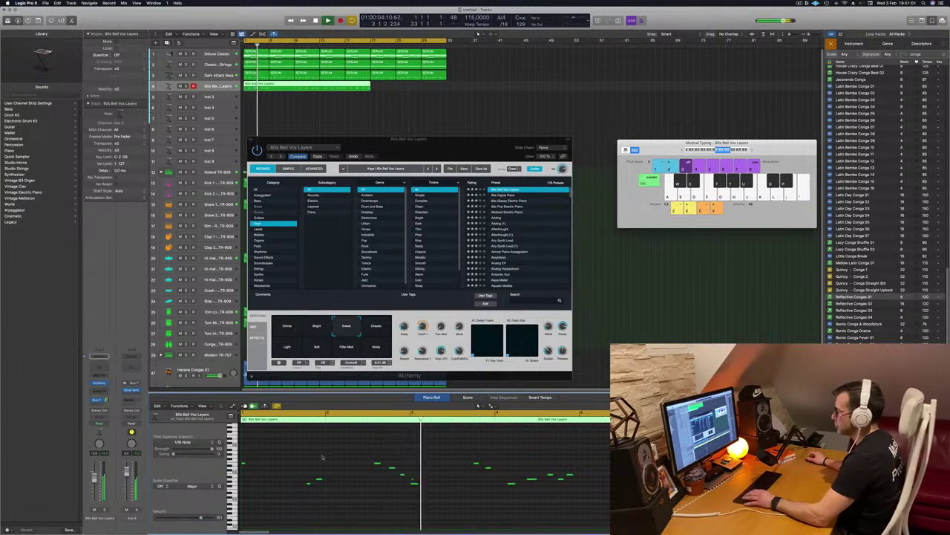
key(space)
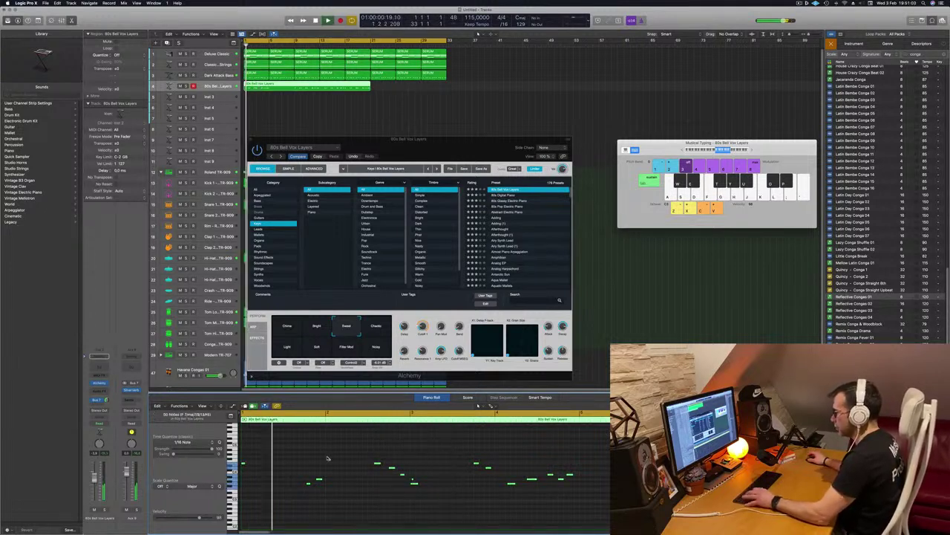
key(space)
key(super+a)
key(q)
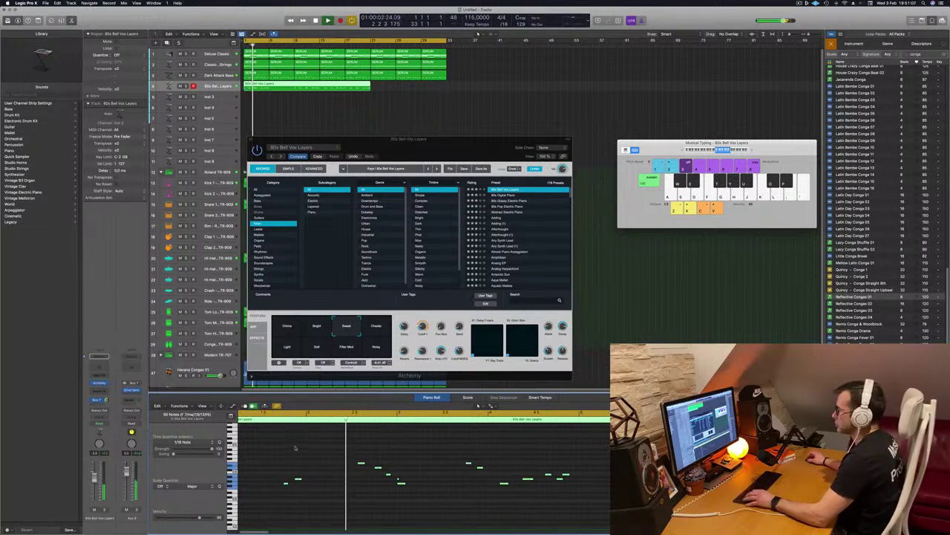
- Remove the stray short note before bar 3 of the melody, replay from the start, and move the Alchemy window aside
click(399, 481)
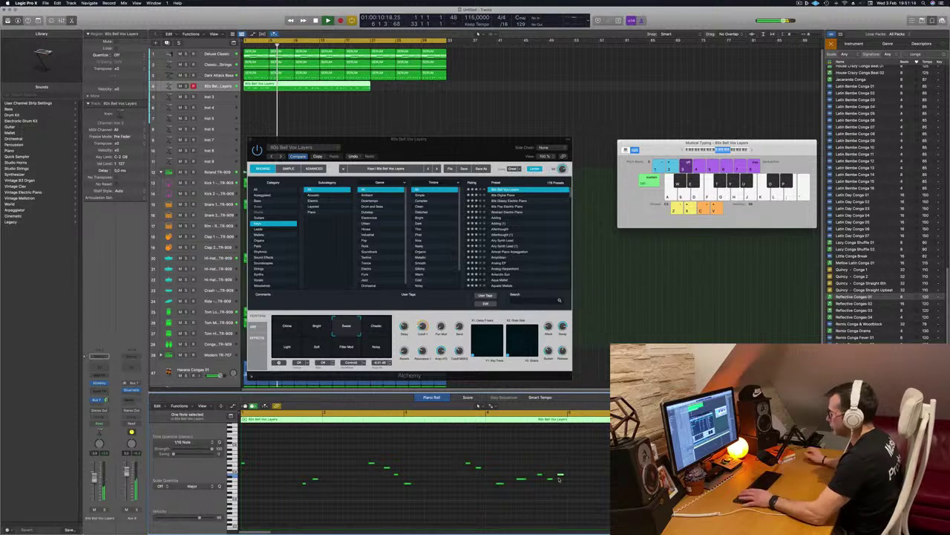
key(Return)
drag(452, 147, 559, 140)
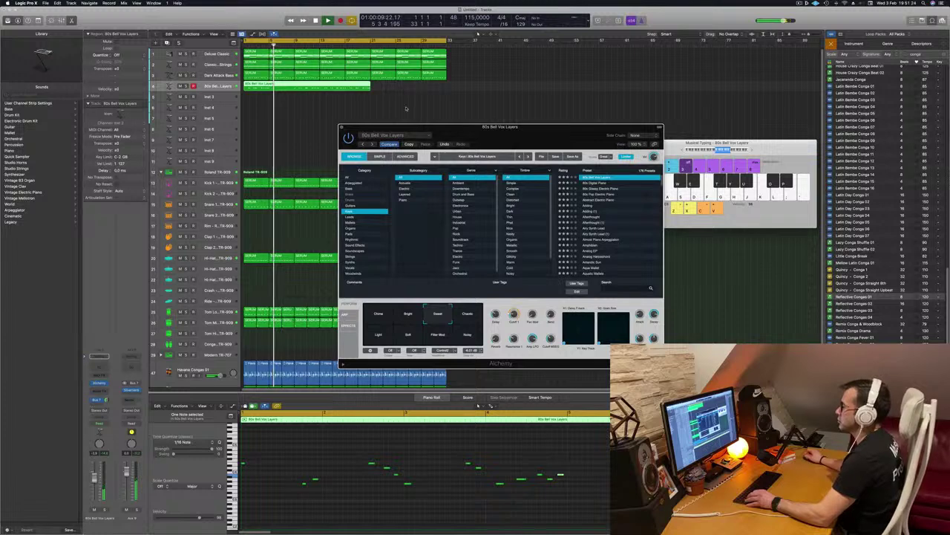
- Review the recorded melody, split its region at bar 5, and play the first four bars
click(251, 116)
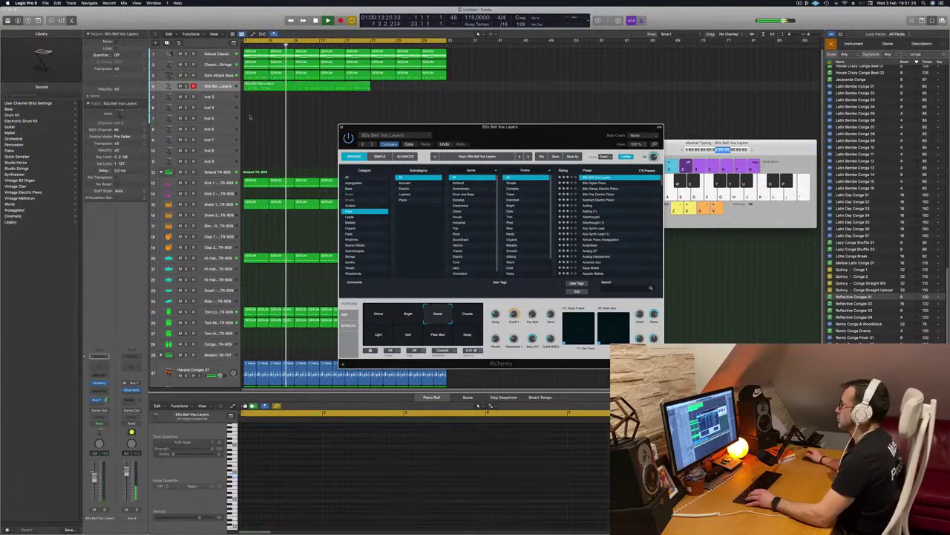
click(304, 87)
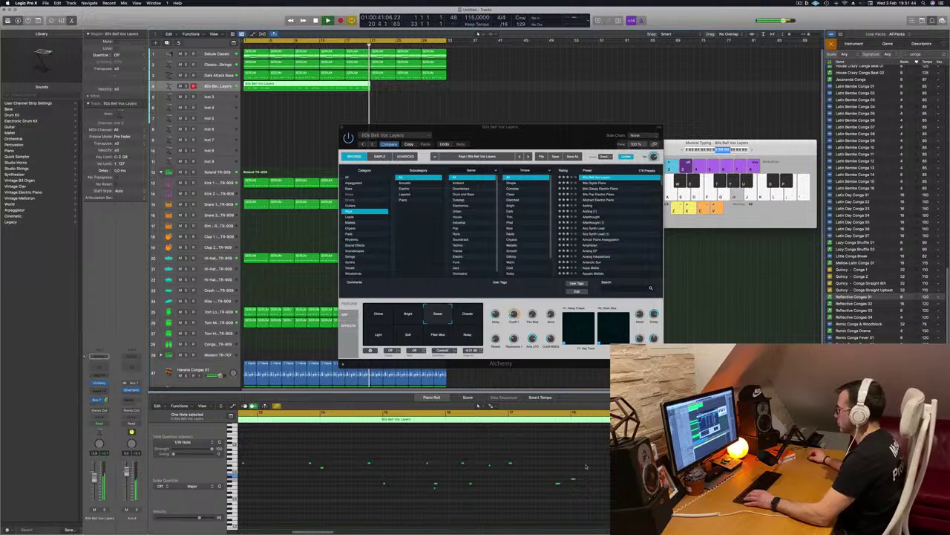
key(space)
key(space)
key(space)
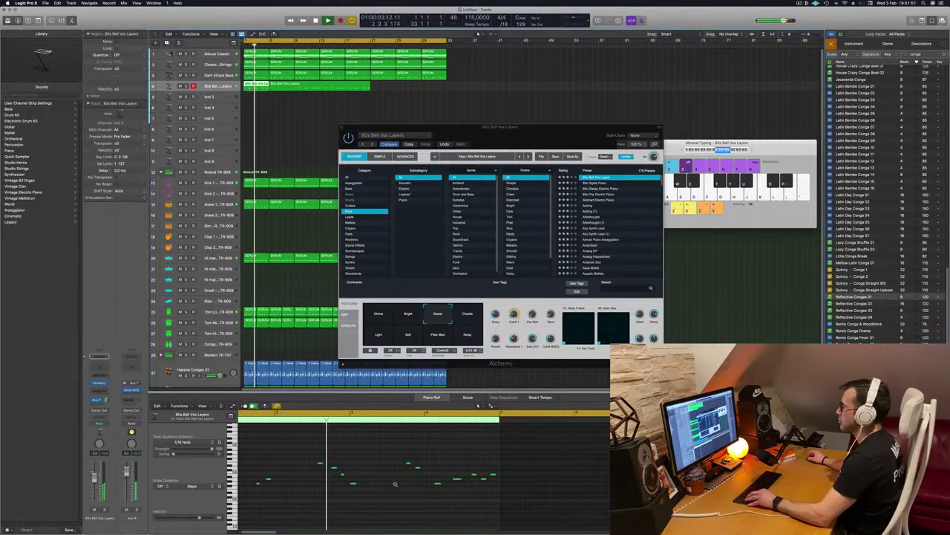
- Replay the four-bar melody from the start and adjust the bell track's reverb send level to Bus 7
drag(528, 127, 546, 121)
key(Return)
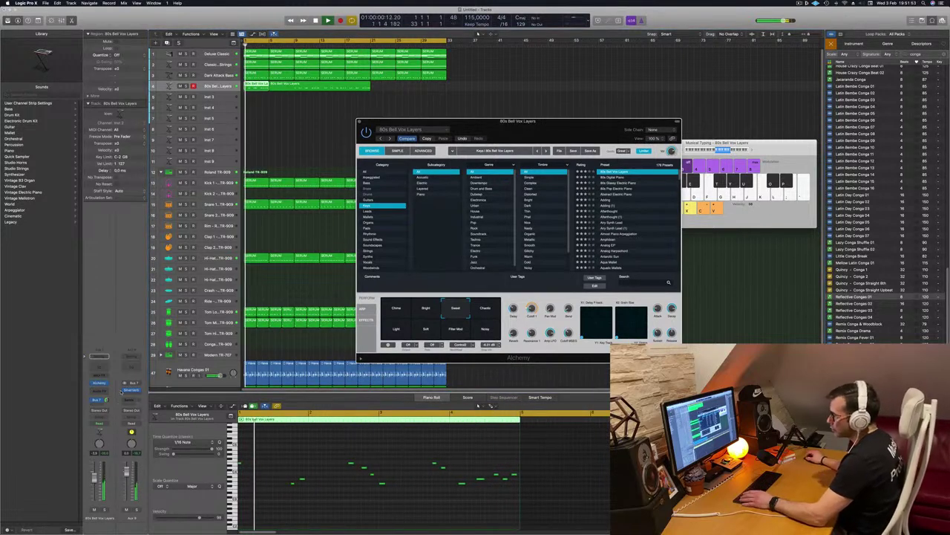
drag(107, 400, 107, 397)
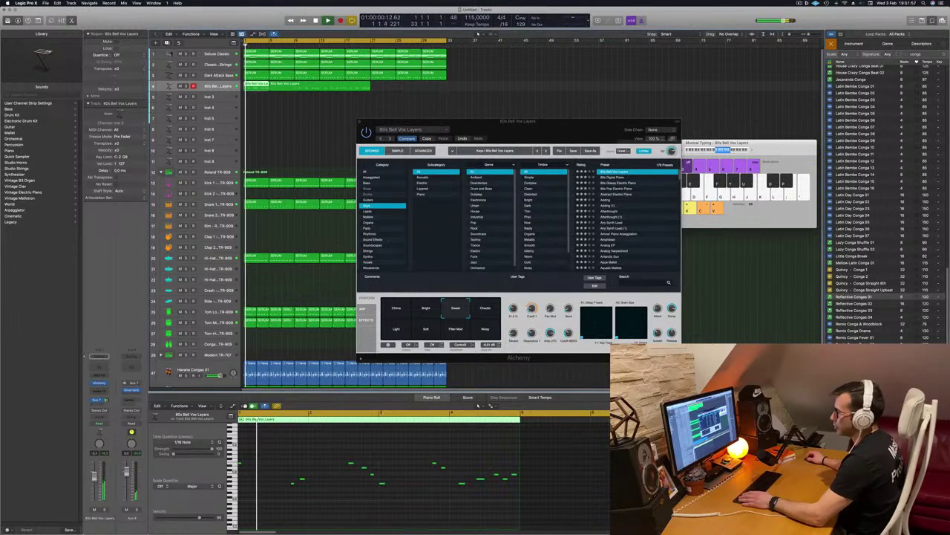
drag(548, 130, 547, 129)
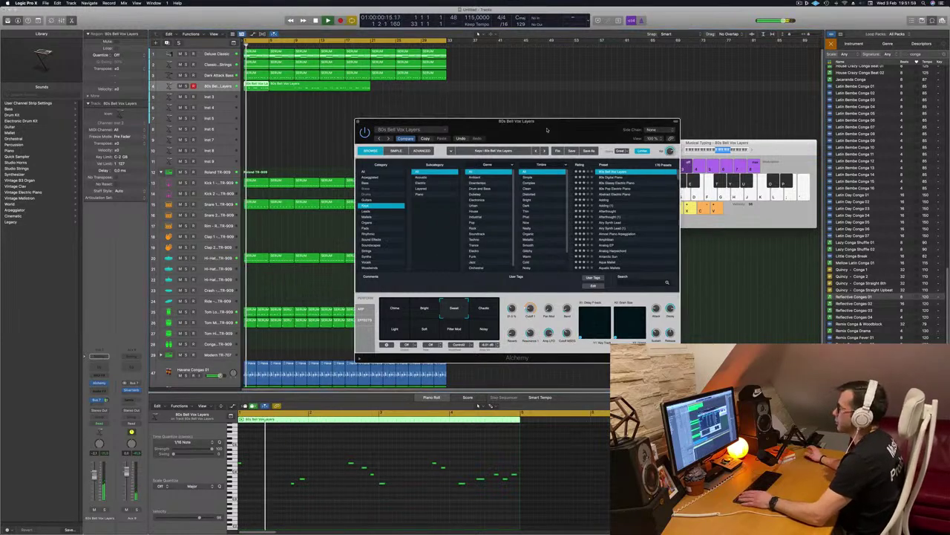
- Delete the leftover melody region after bar 5, keeping only the first four bars, and resume playback
click(316, 86)
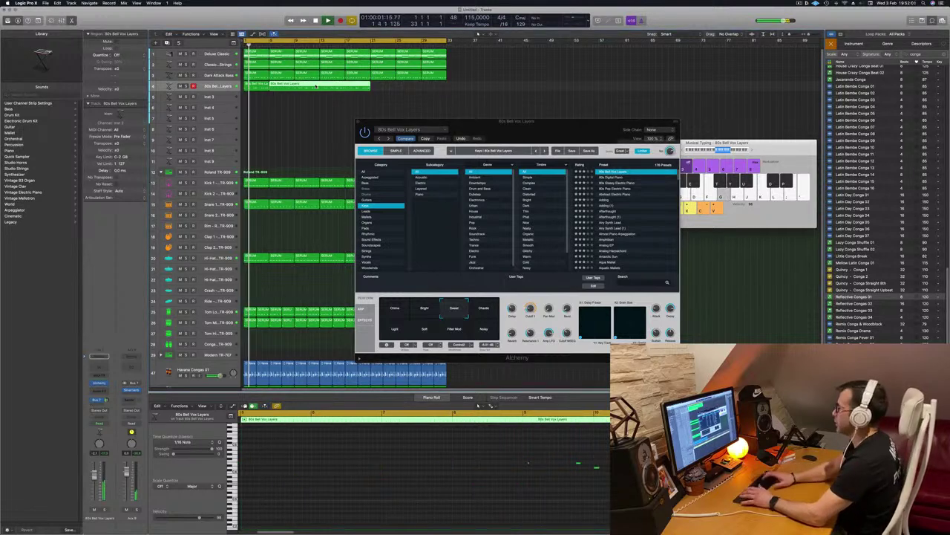
key(BackSpace)
key(space)
- Audition the Chaotic, Light, Soft, Filter Mod and Noisy snapshots of the bell sound during playback and select Soft
drag(542, 130, 530, 129)
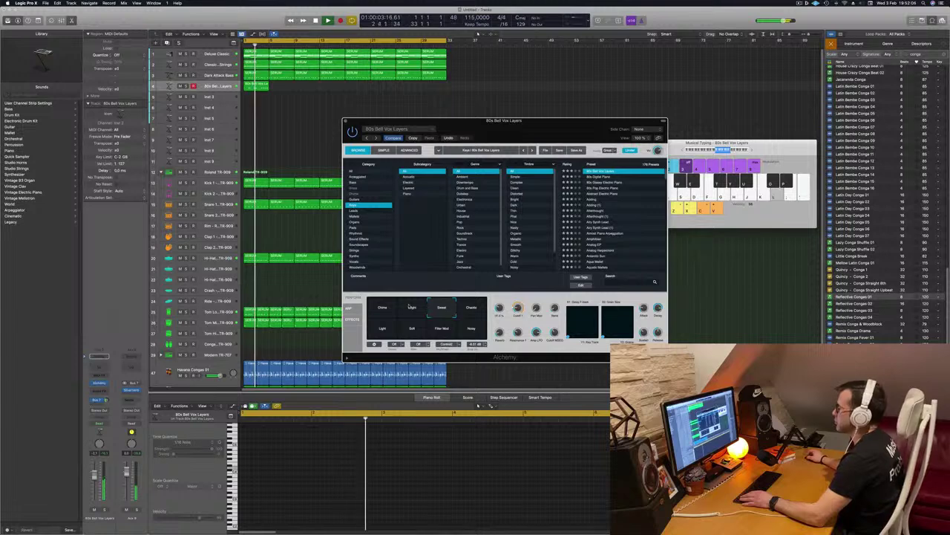
click(471, 310)
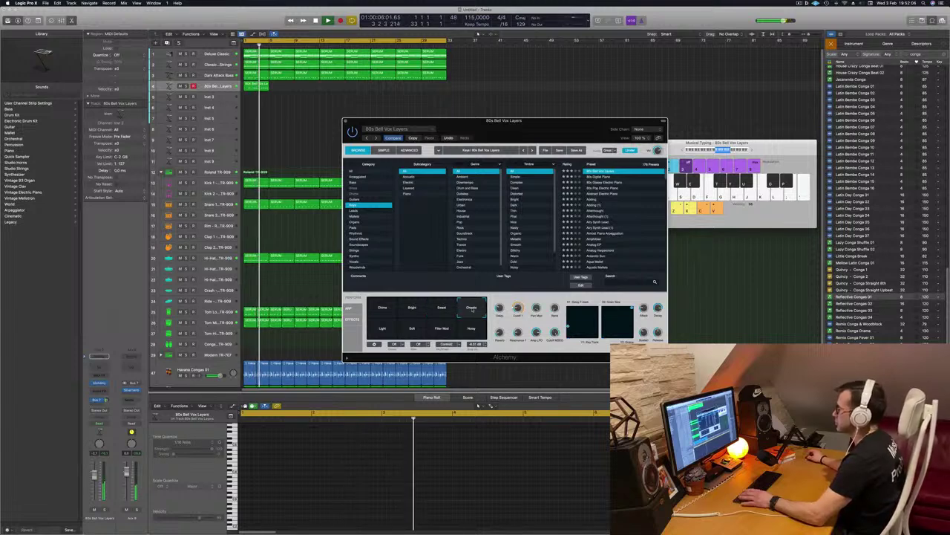
click(382, 328)
click(412, 331)
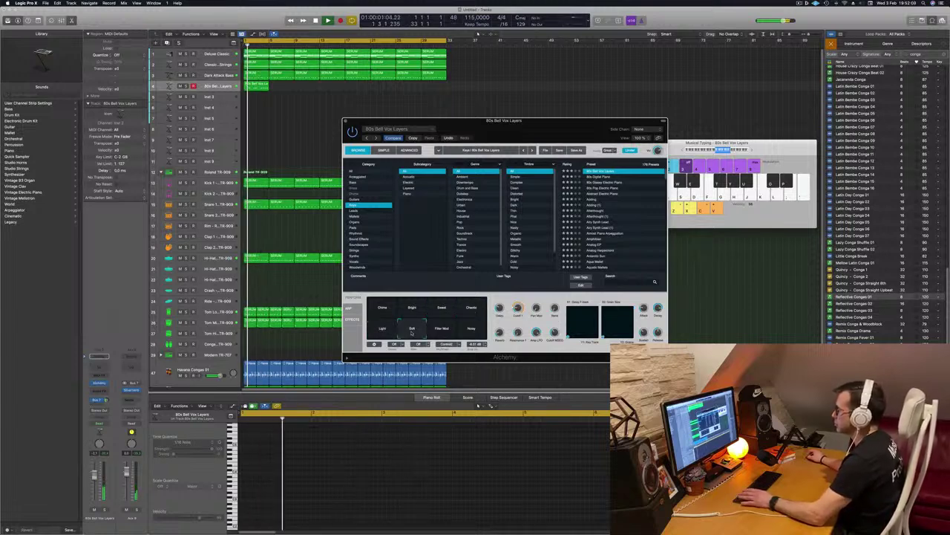
click(448, 332)
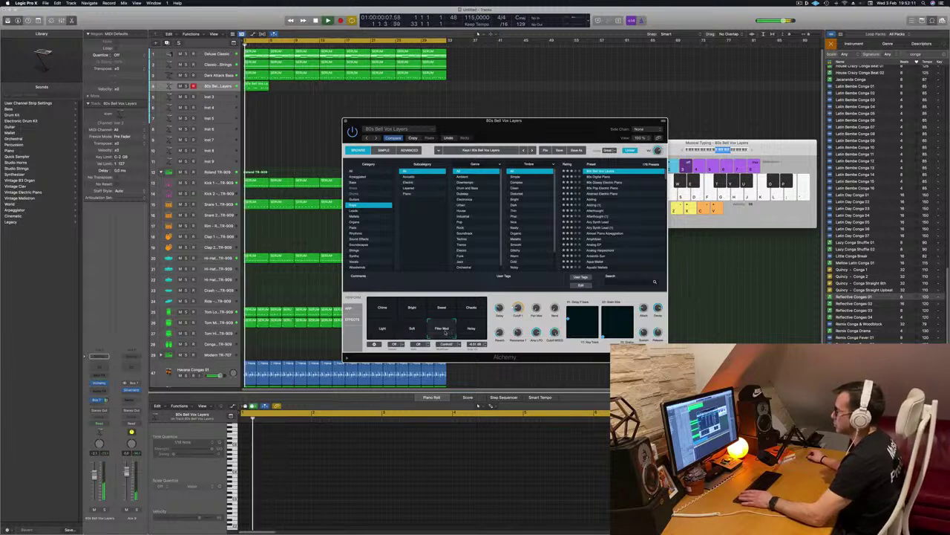
click(471, 329)
click(412, 328)
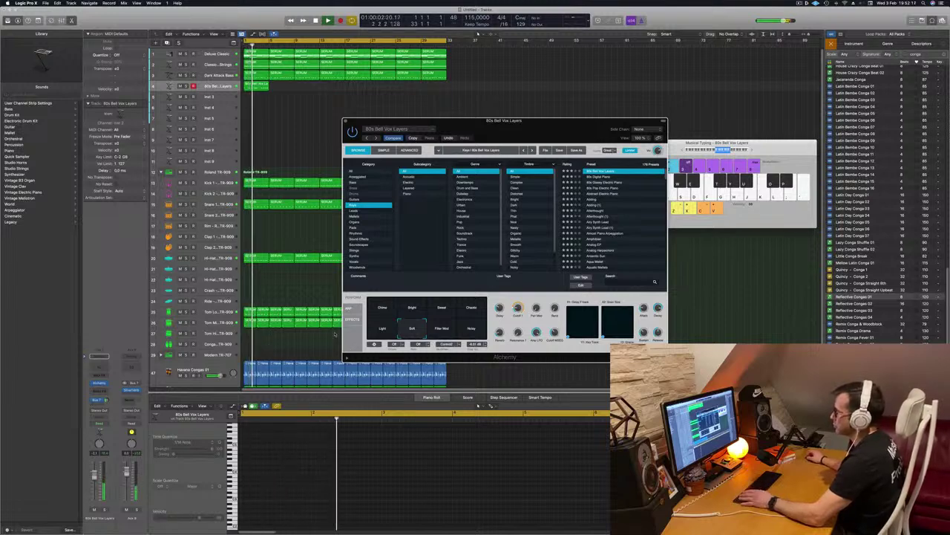
- Copy the four-bar melody region back to back until it fills the 32-bar loop, and play from the start
key(Return)
click(255, 83)
key(Return)
scroll(270, 461, up, 3)
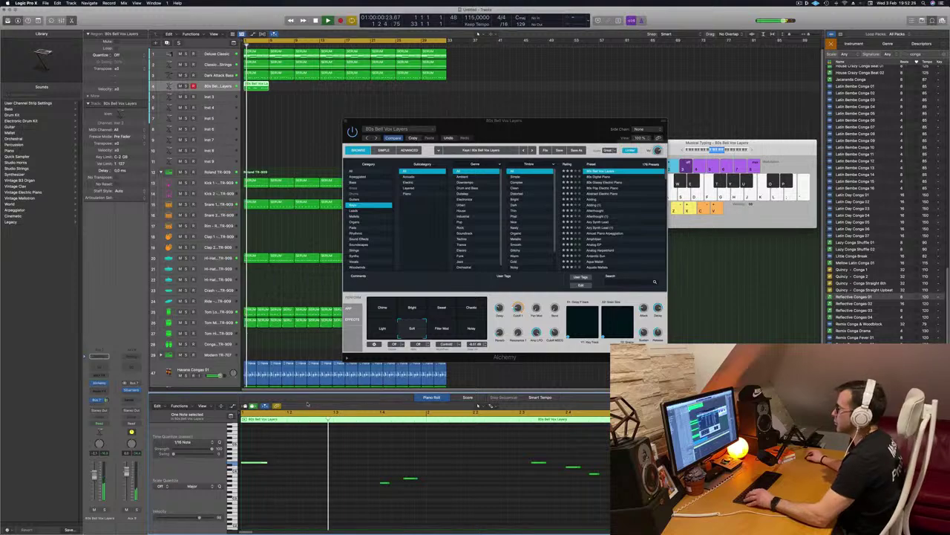
drag(530, 129, 489, 162)
drag(256, 84, 276, 89)
scroll(312, 149, left, 2)
drag(460, 154, 568, 106)
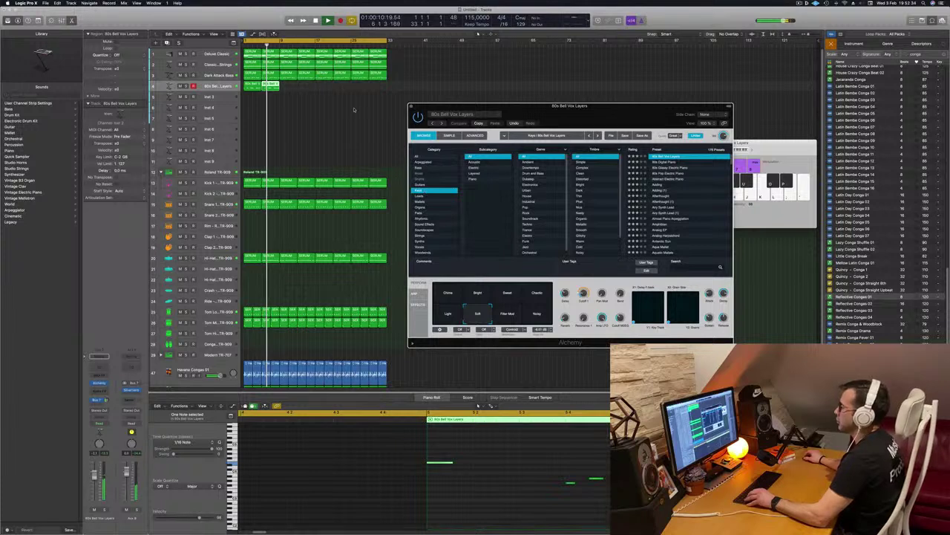
drag(295, 86, 332, 91)
key(Return)
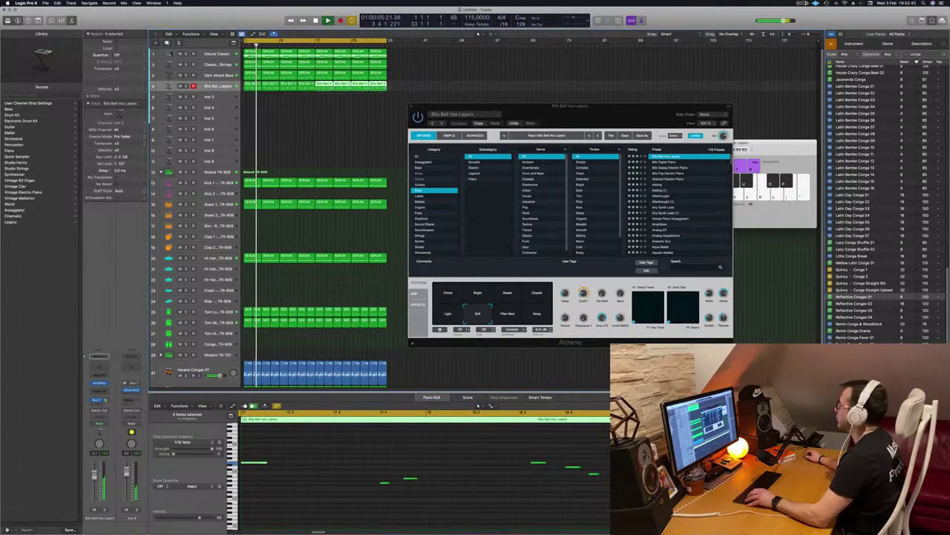
- Deselect the copied melody regions and play the whole arrangement again from the start
click(800, 4)
click(725, 20)
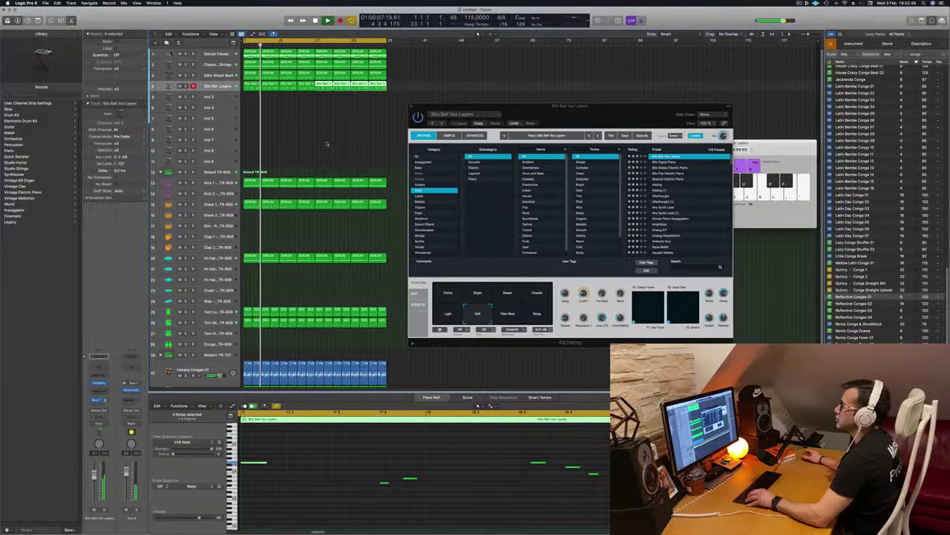
click(327, 143)
scroll(325, 139, right, 3)
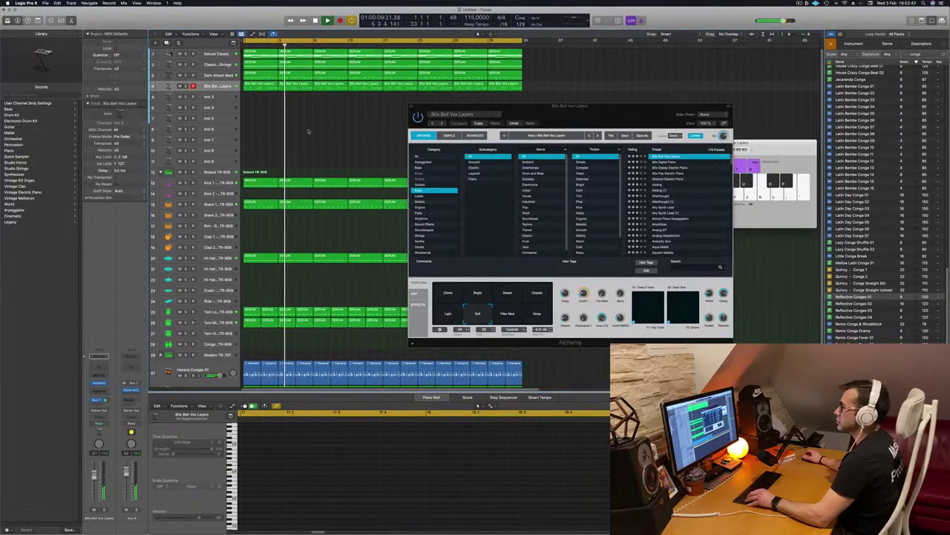
key(super+Left)
key(Return)
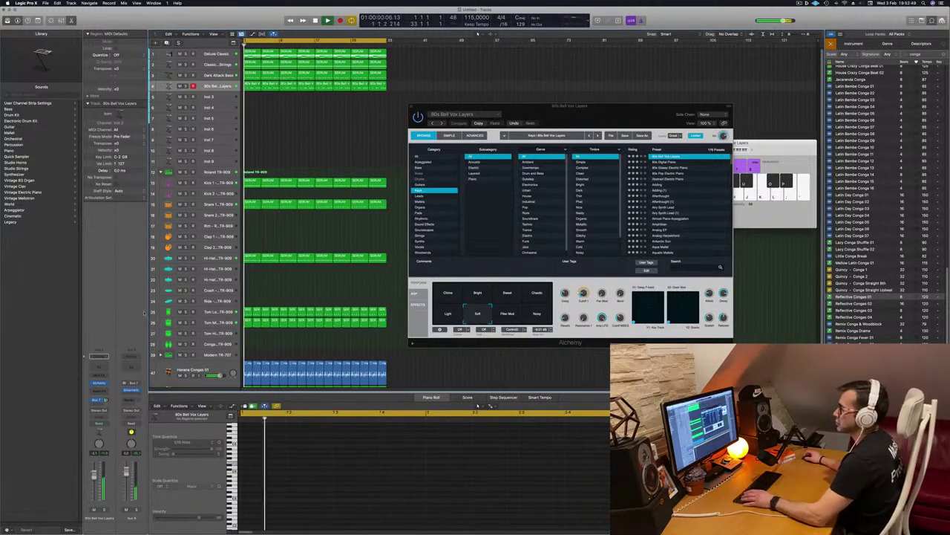
- Solo the bell track, switch its Alchemy sound to the Chime snapshot, and turn solo off
key(s)
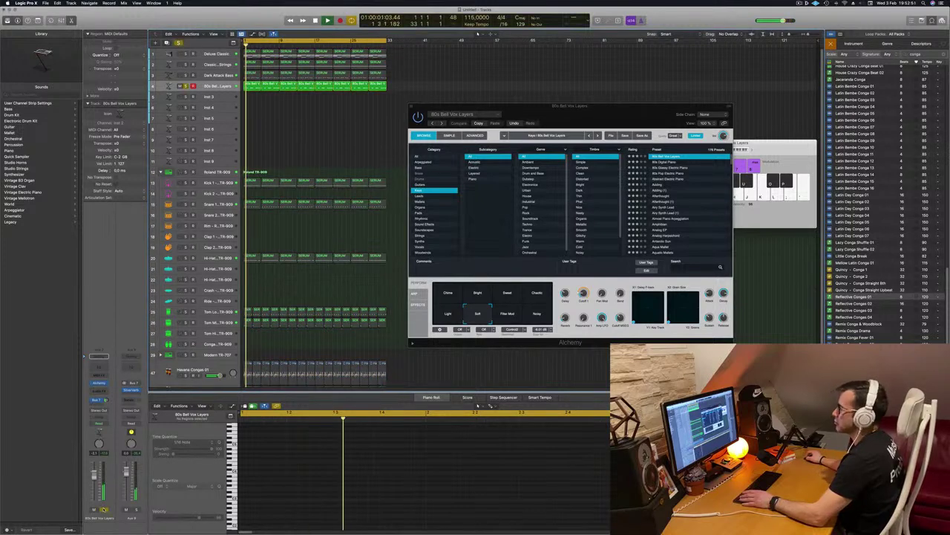
click(452, 295)
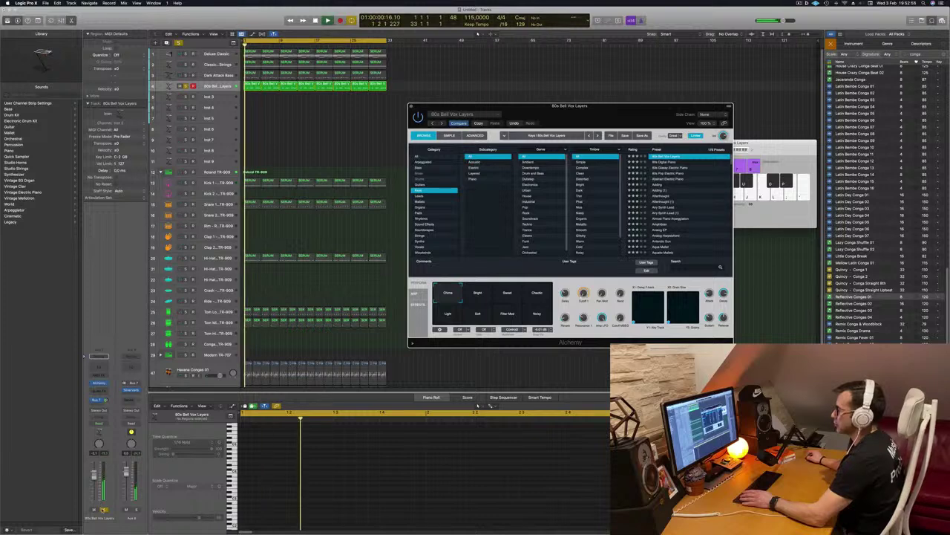
click(103, 509)
key(Return)
key(space)
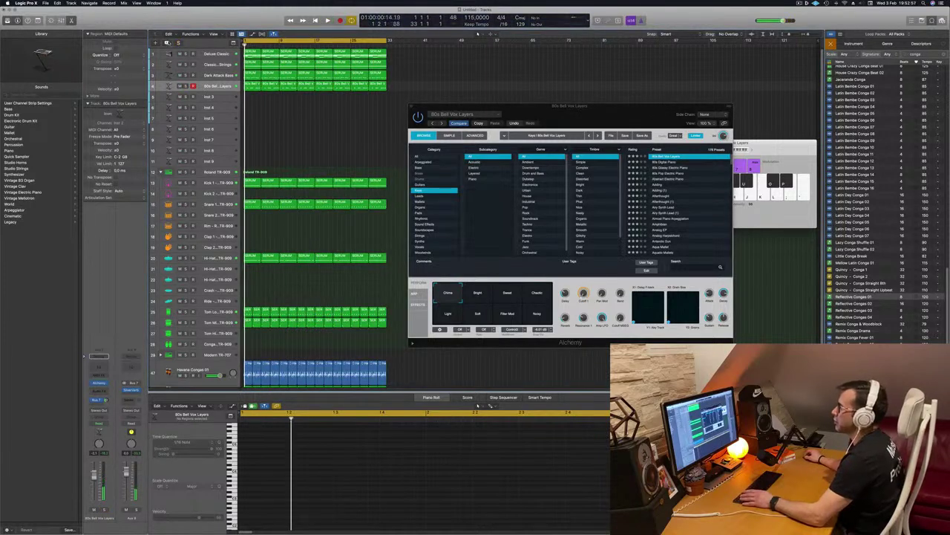
- Duplicate the 80s Bell Vox Layers track and copy all its melody regions onto the duplicate, with the original muted
key(super+d)
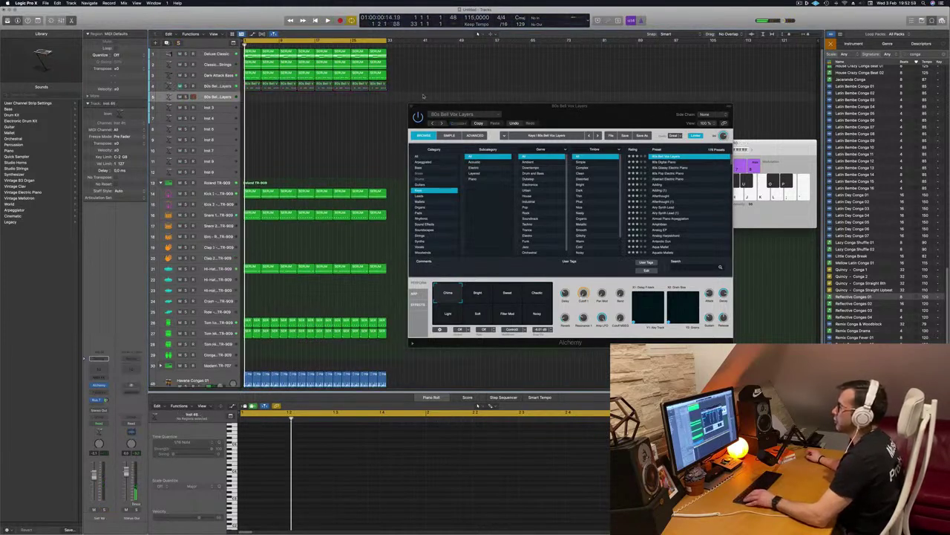
drag(418, 88, 251, 97)
key(space)
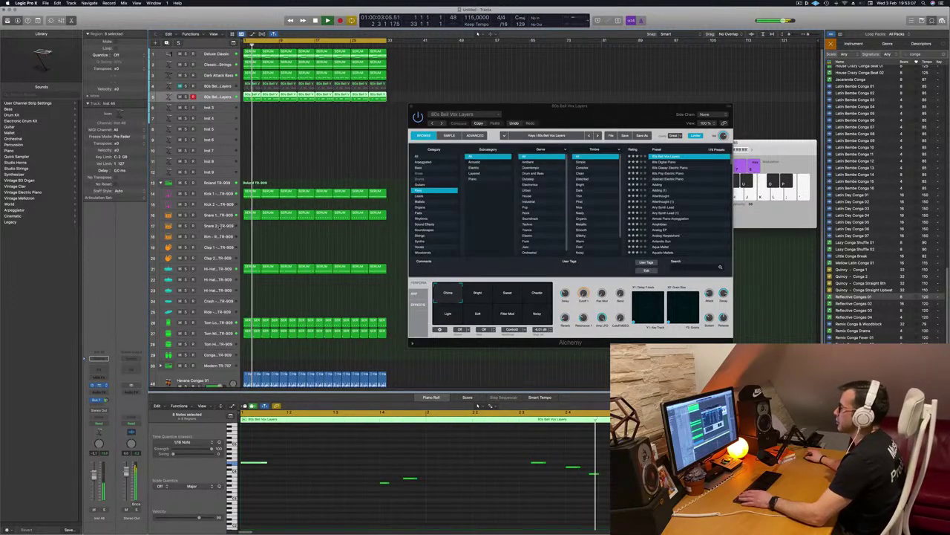
- Load the 80s Digital Piano preset in the duplicate track's Alchemy and adjust its Bus 7 reverb send during playback
click(98, 385)
key(space)
key(space)
drag(469, 80, 491, 132)
click(547, 150)
key(space)
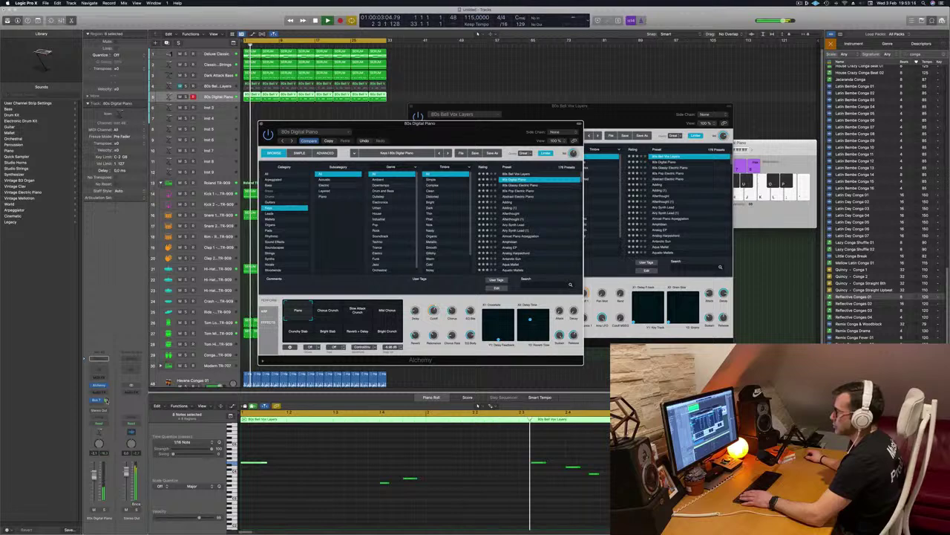
drag(105, 398, 106, 401)
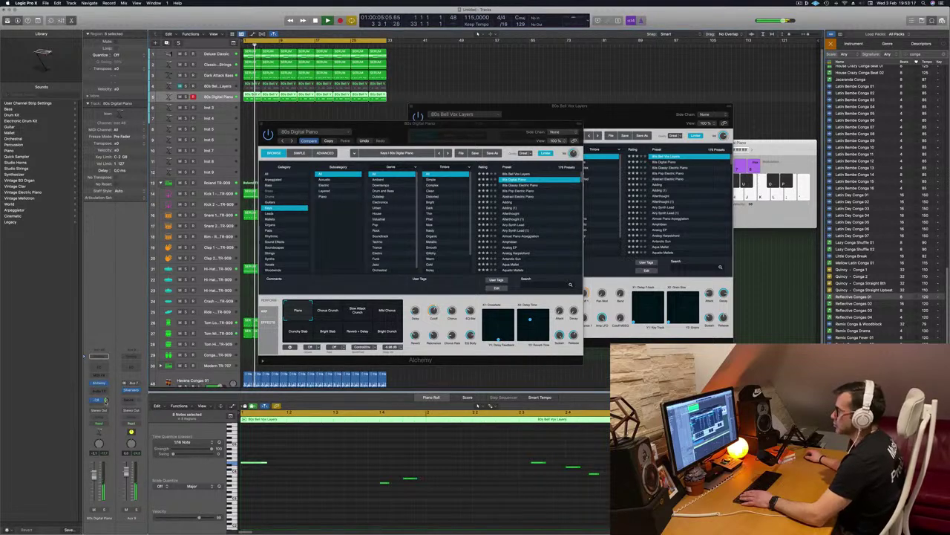
- Audition the digital piano's Chorus Crunch, Slow Attack Crunch, Mild Chorus, Crunchy Stab and Bright Stab snapshots
click(340, 312)
click(349, 313)
click(376, 317)
click(300, 331)
click(327, 332)
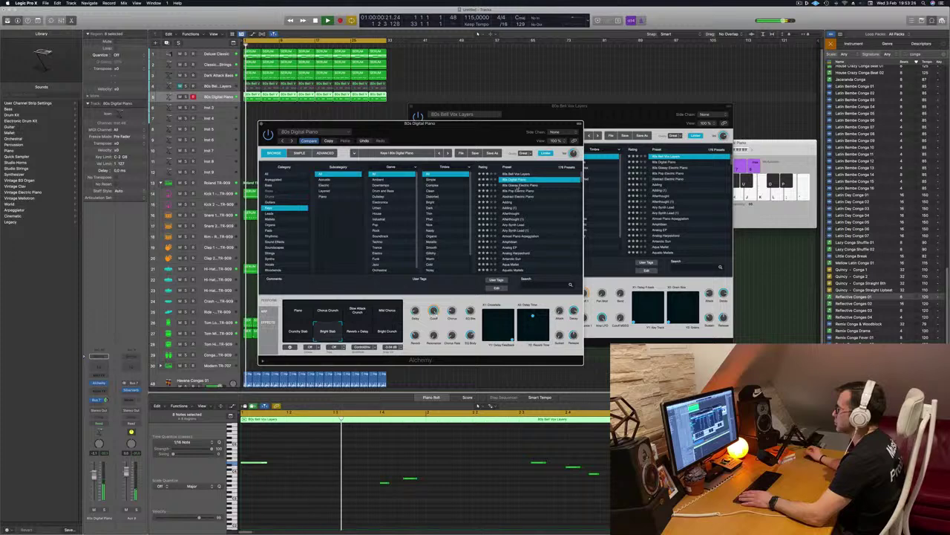
- Change the duplicate track's preset to 80s Glassy Electric Piano and raise the track's volume slightly
click(518, 186)
key(space)
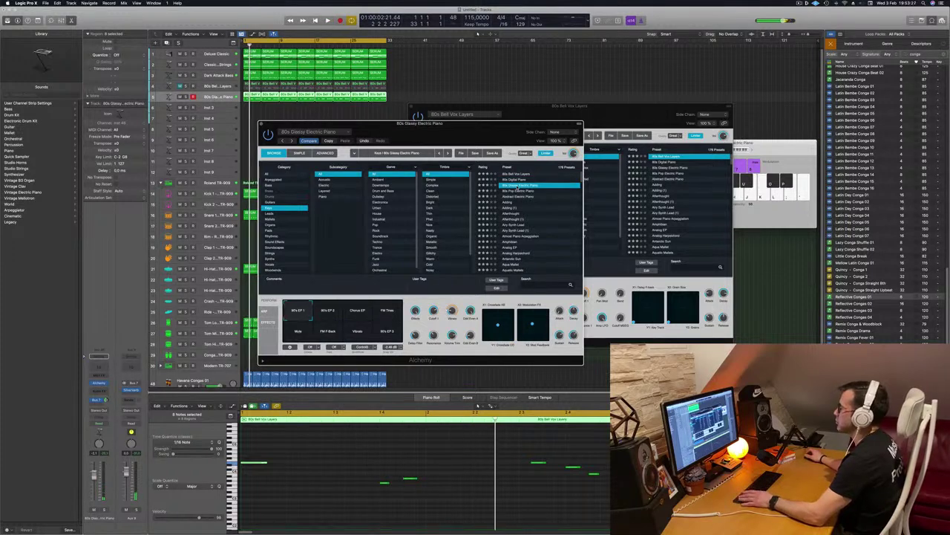
drag(448, 125, 464, 149)
drag(94, 476, 94, 474)
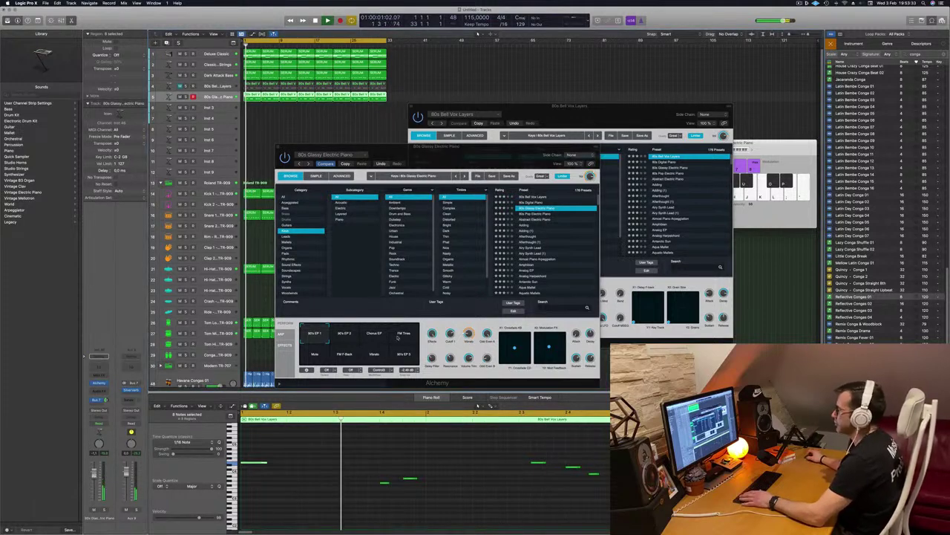
drag(461, 156, 501, 153)
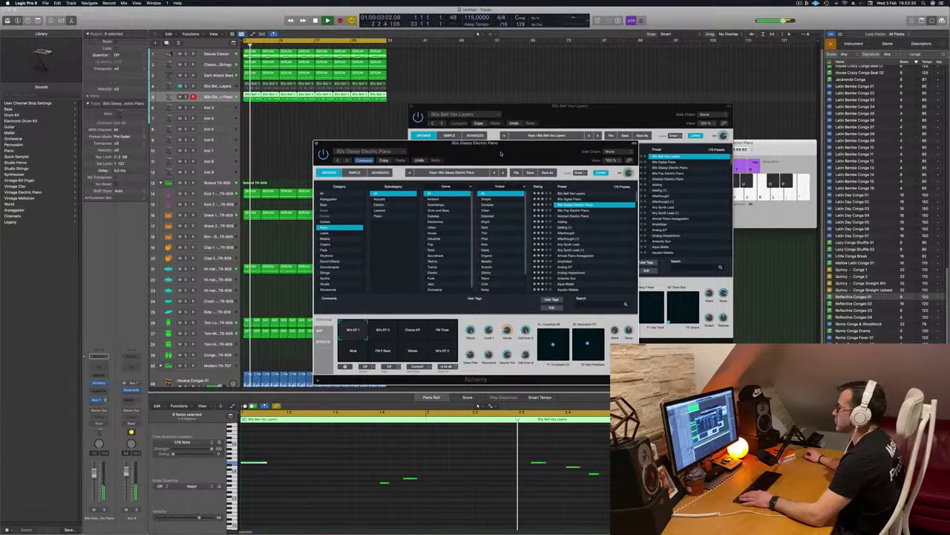
drag(94, 473, 94, 471)
mouse_move(517, 150)
mouse_down()
mouse_move(503, 152)
mouse_move(555, 149)
mouse_move(447, 161)
mouse_move(535, 142)
mouse_move(500, 154)
mouse_move(533, 151)
mouse_up()
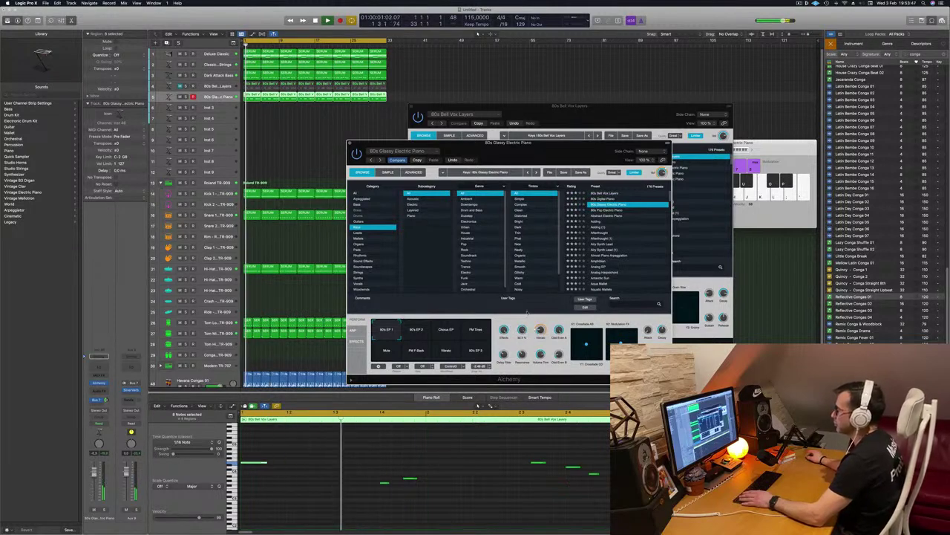
- Try the 80s EP 2 snapshot of the electric piano sound, then choose Chorus EP
click(422, 335)
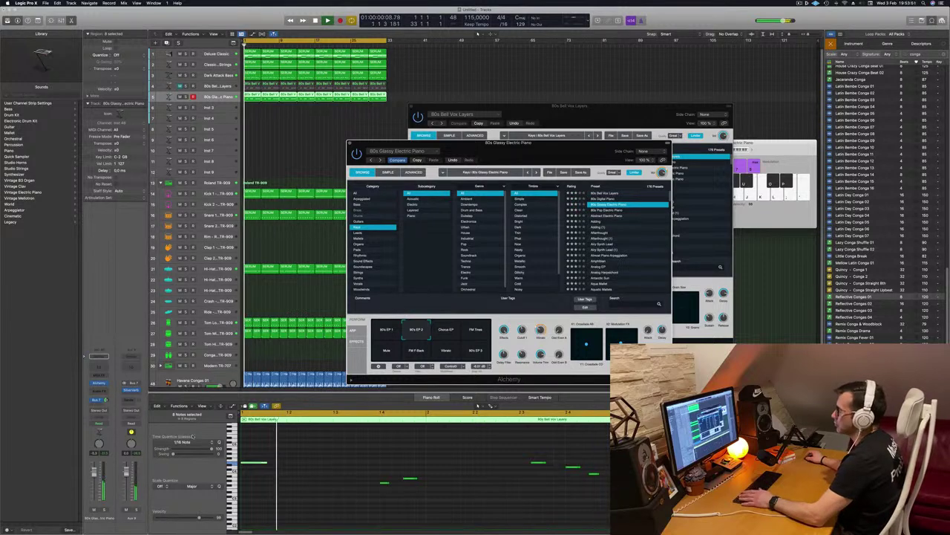
drag(540, 154, 577, 154)
click(484, 330)
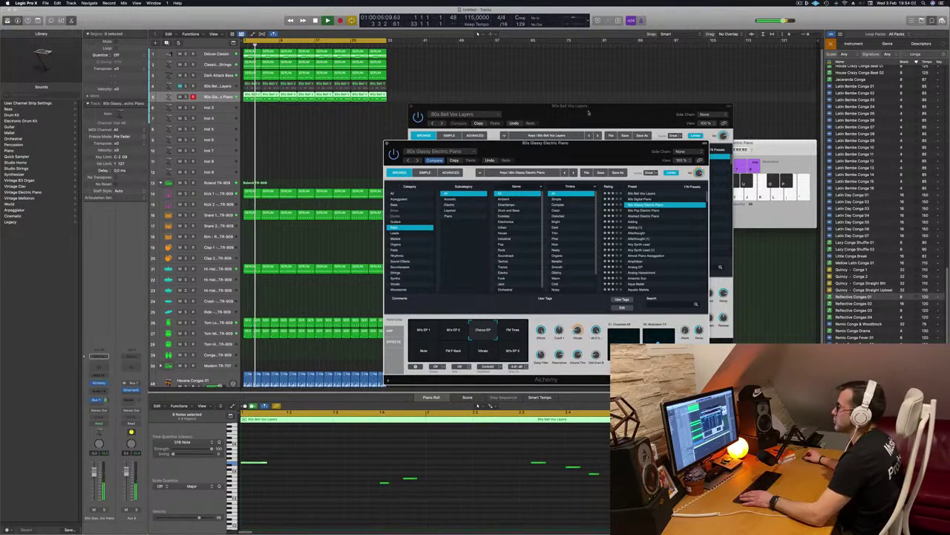
drag(565, 153, 547, 186)
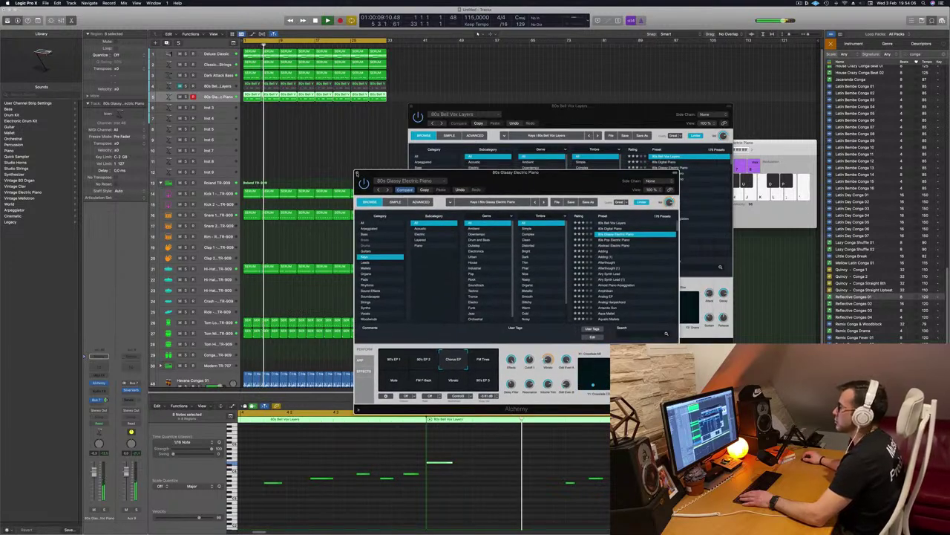
- Close both Alchemy windows and unmute the bell track to play it together with the electric piano from the start
click(359, 176)
drag(568, 115, 588, 131)
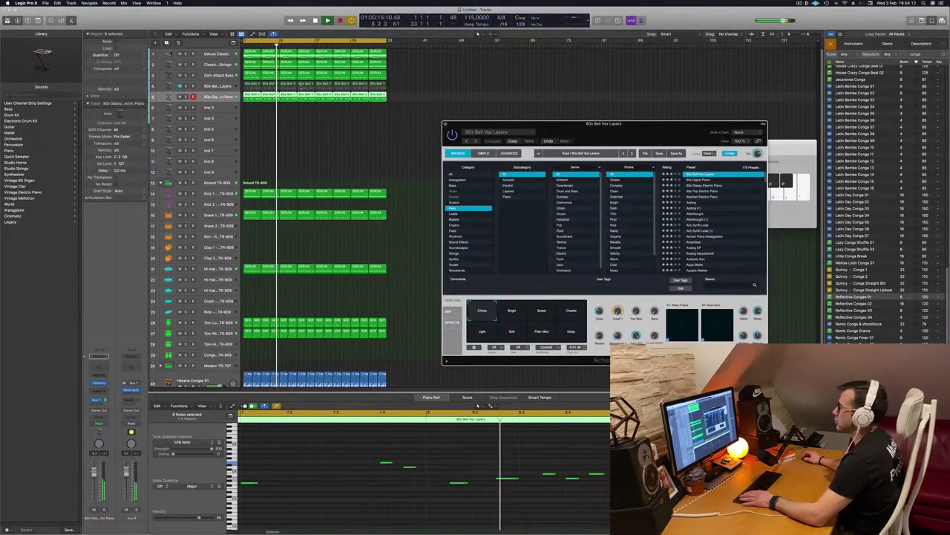
click(445, 123)
key(Return)
click(179, 86)
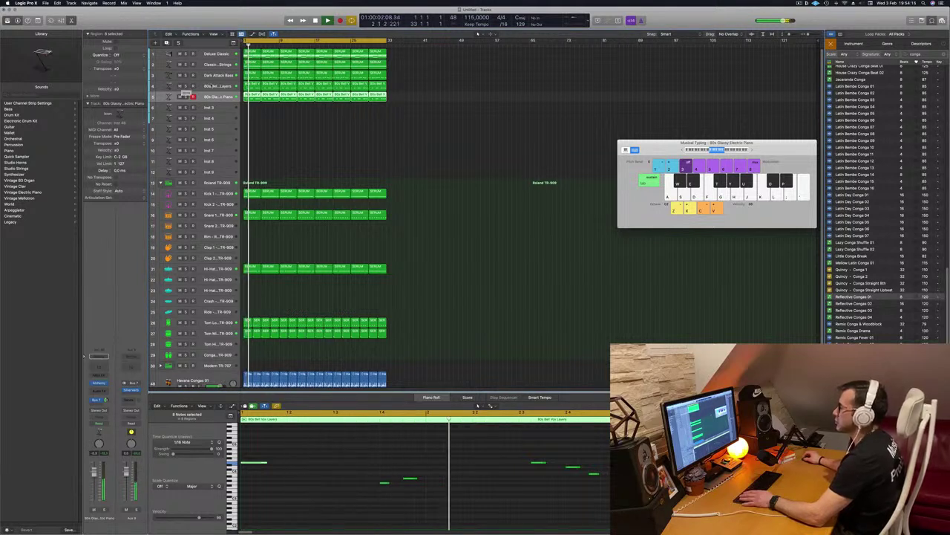
- Lower the 80s Bell Vox Layers track's volume to balance it with the electric piano, and solo the bell track
key(Up)
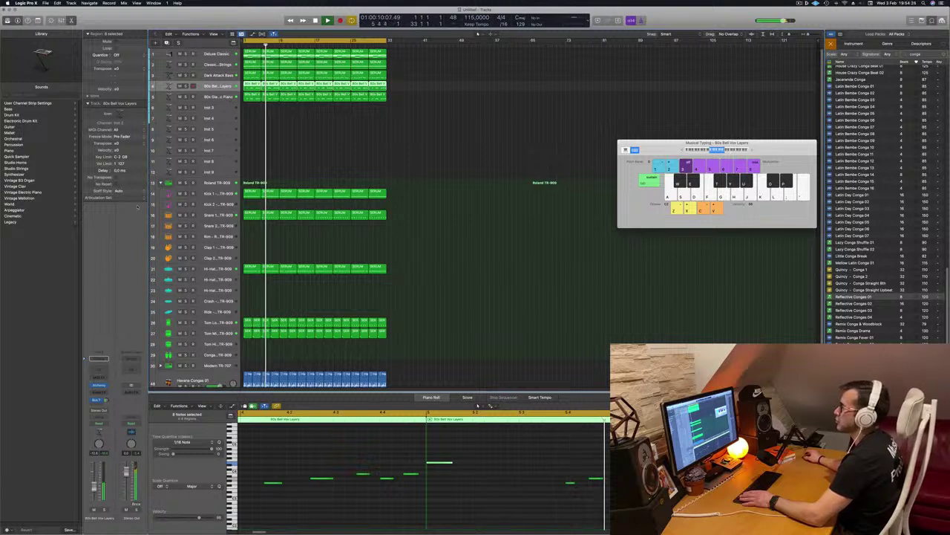
click(229, 98)
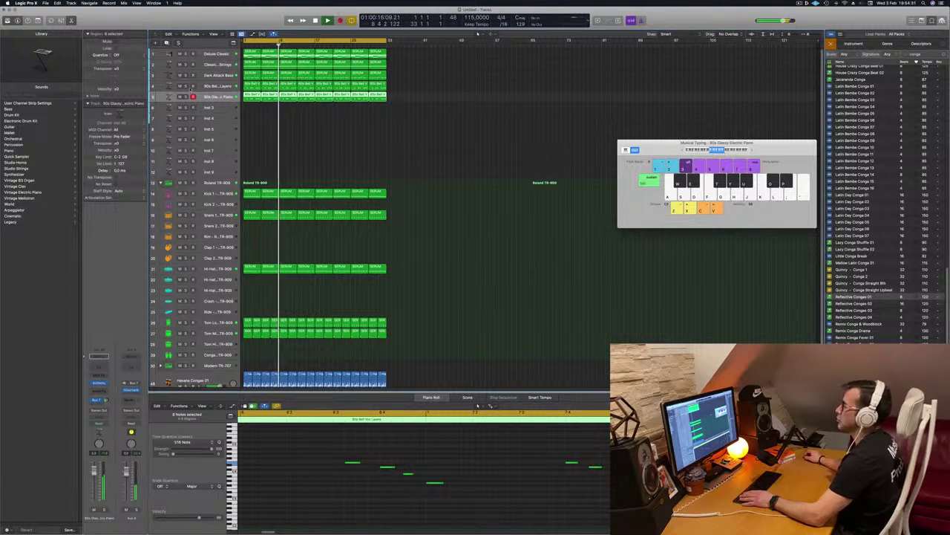
click(185, 86)
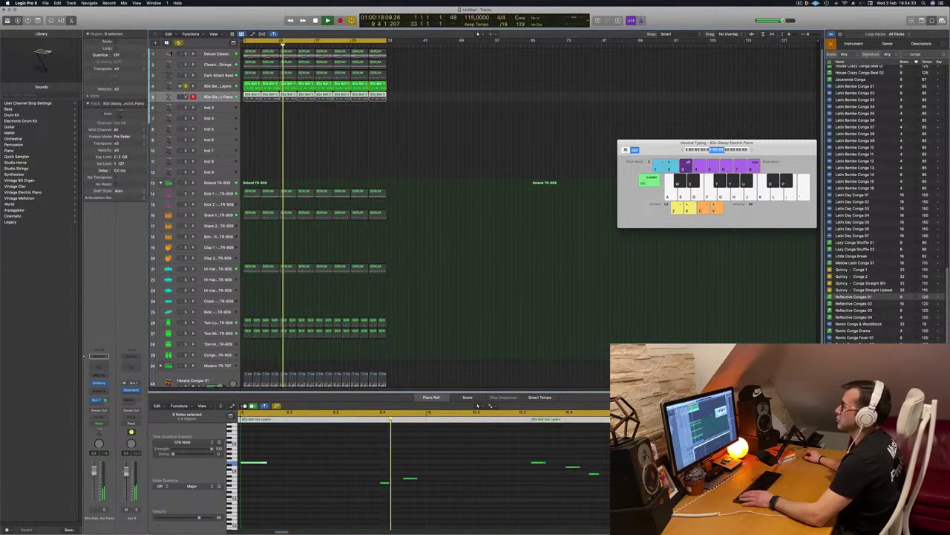
- Solo the electric piano alongside the bell track, clear every solo, and replay the full arrangement from the start
click(186, 96)
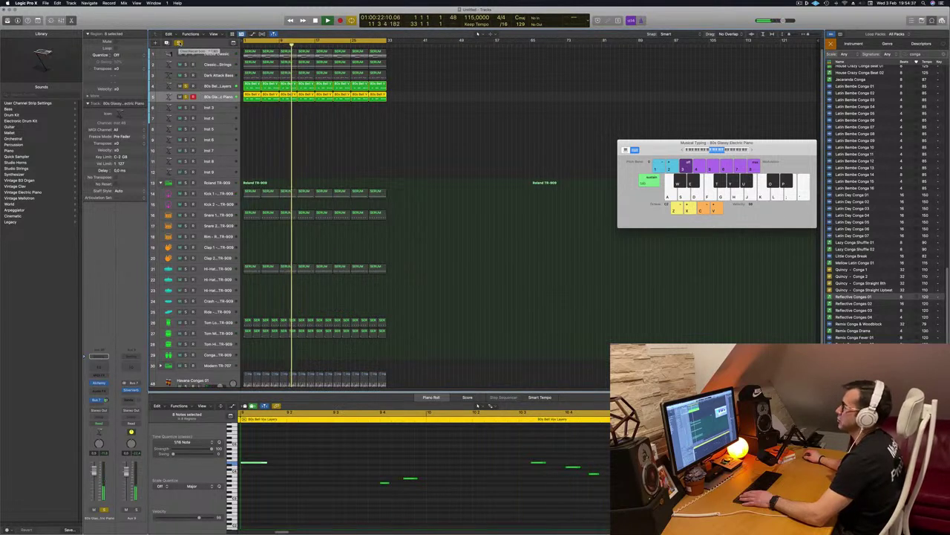
click(178, 42)
key(Return)
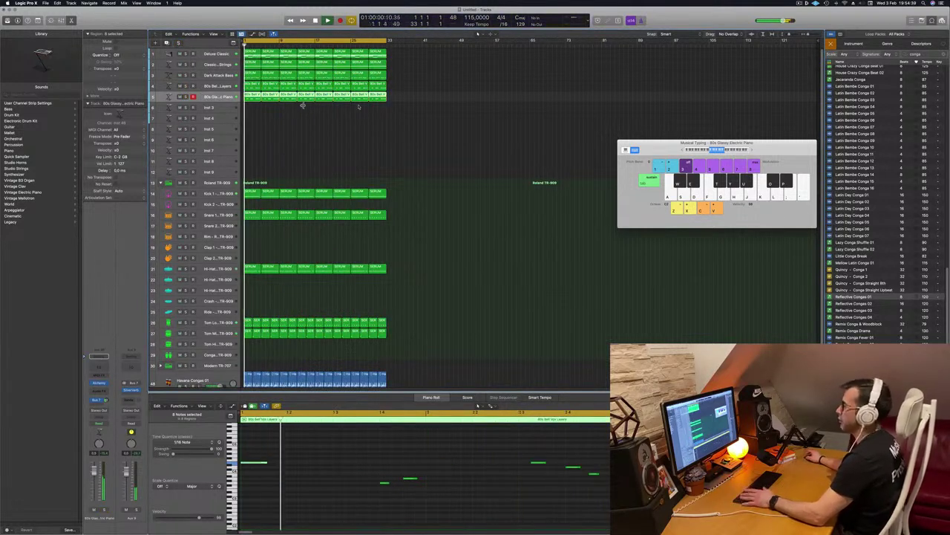
click(360, 130)
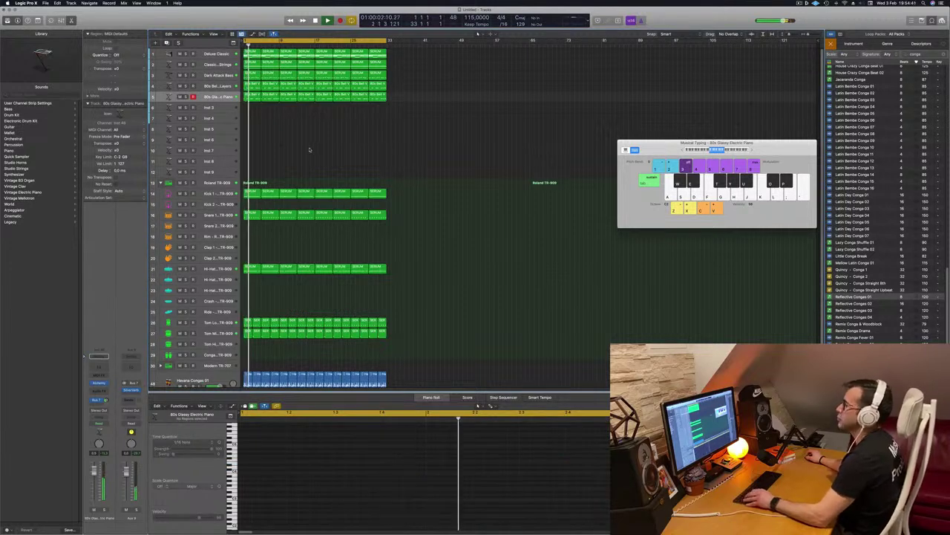
- Show the secondary ruler above the tracks area
scroll(322, 144, down, 3)
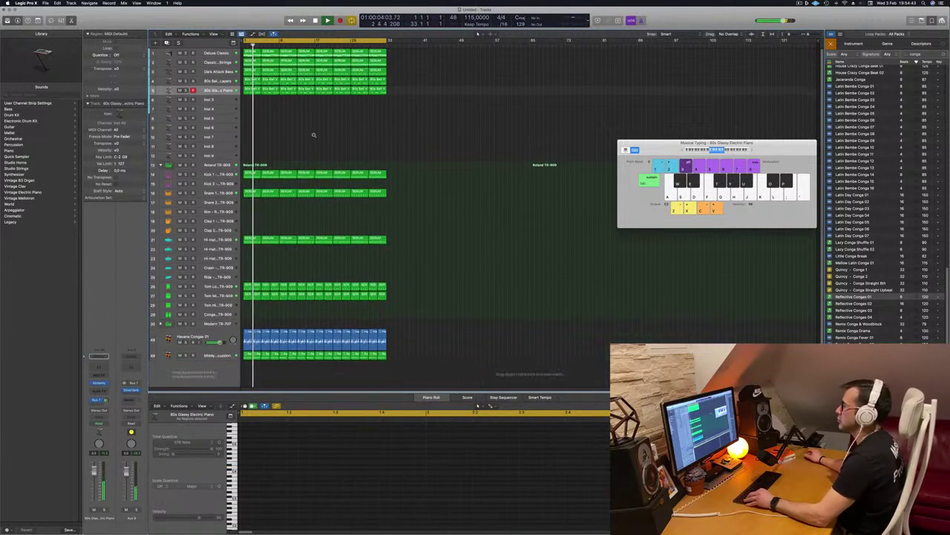
ctrl+alt+click(306, 124)
ctrl+alt+click(310, 125)
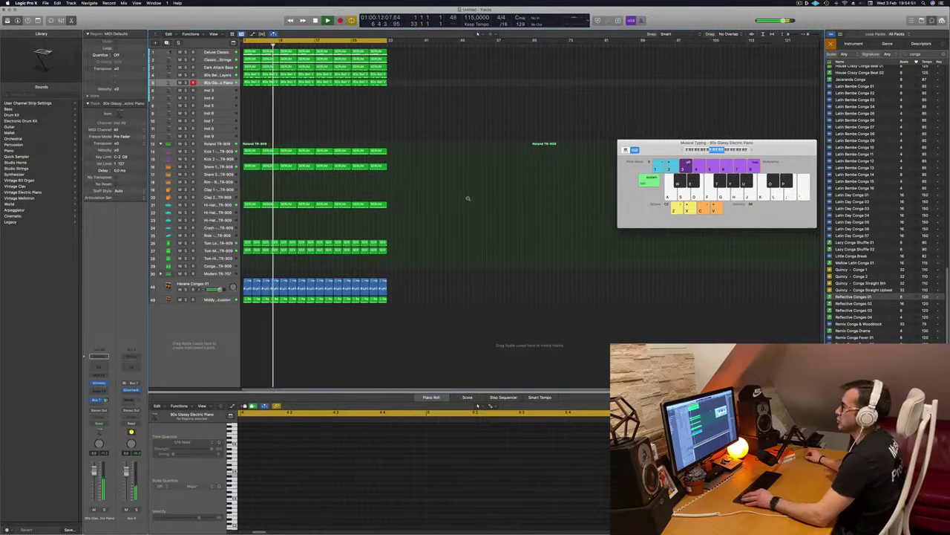
ctrl+alt+click(498, 199)
ctrl+alt+click(498, 199)
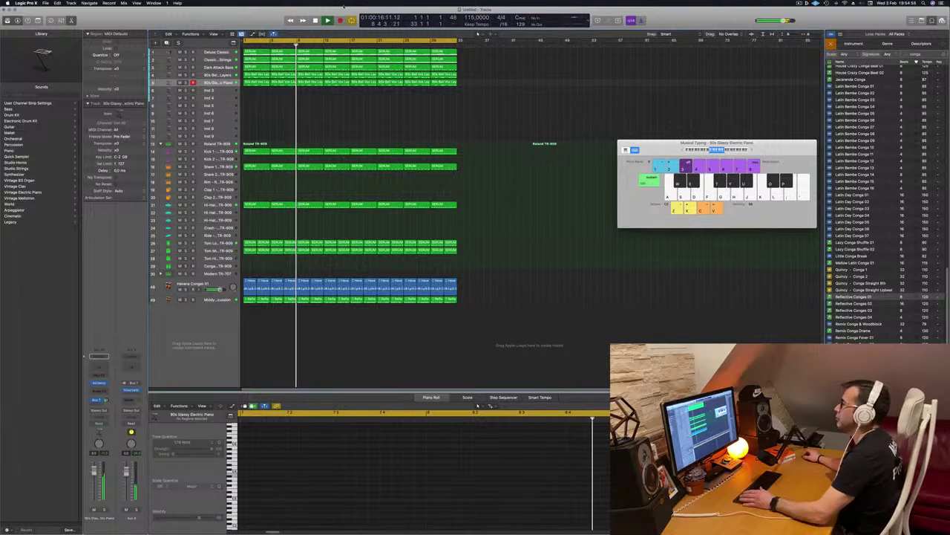
click(214, 34)
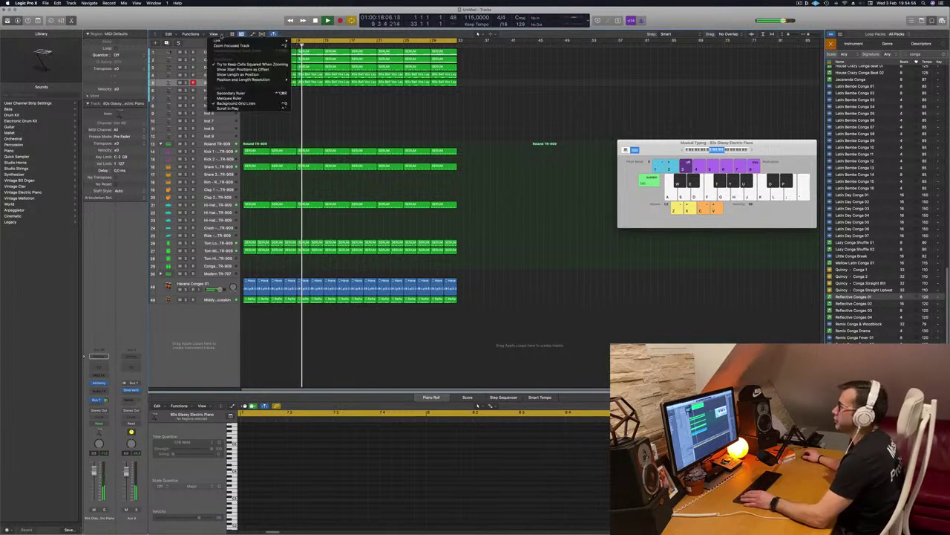
click(216, 34)
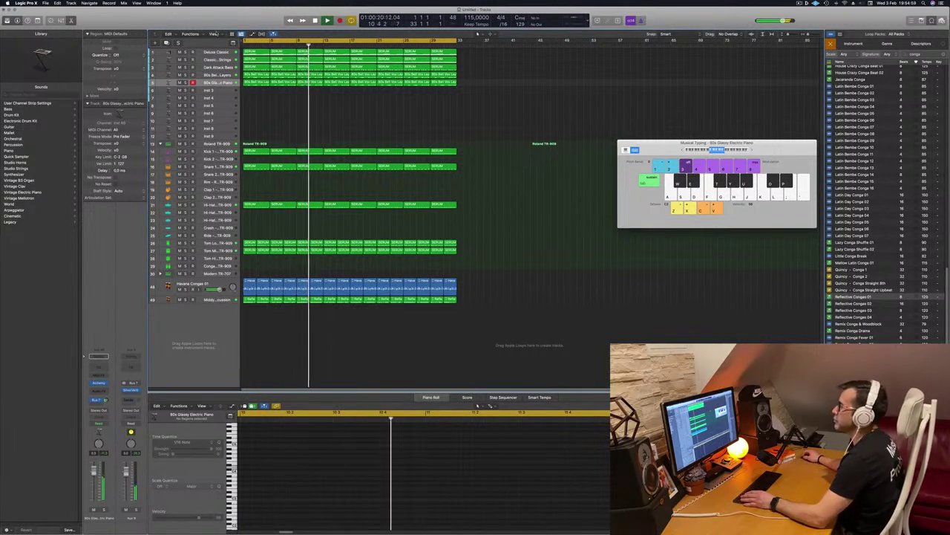
click(214, 35)
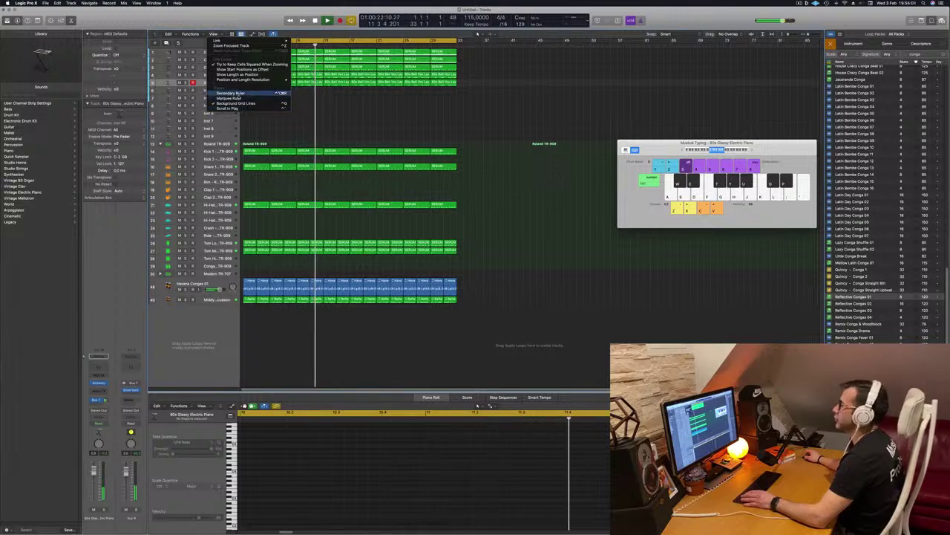
click(230, 93)
- Repeat all regions once directly after the originals to double the arrangement's length, and play it
scroll(424, 128, up, 1)
key(super+Left)
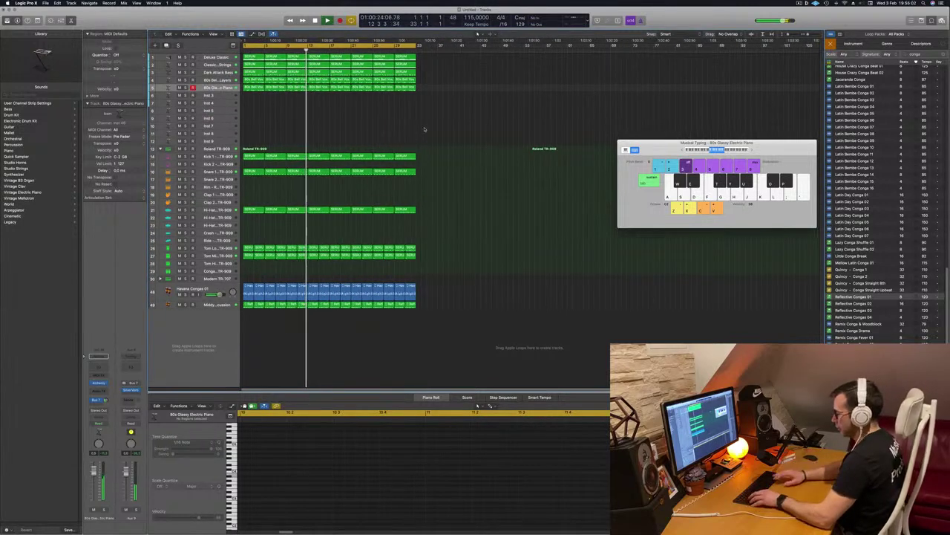
key(super+a)
key(super+r)
key(space)
key(space)
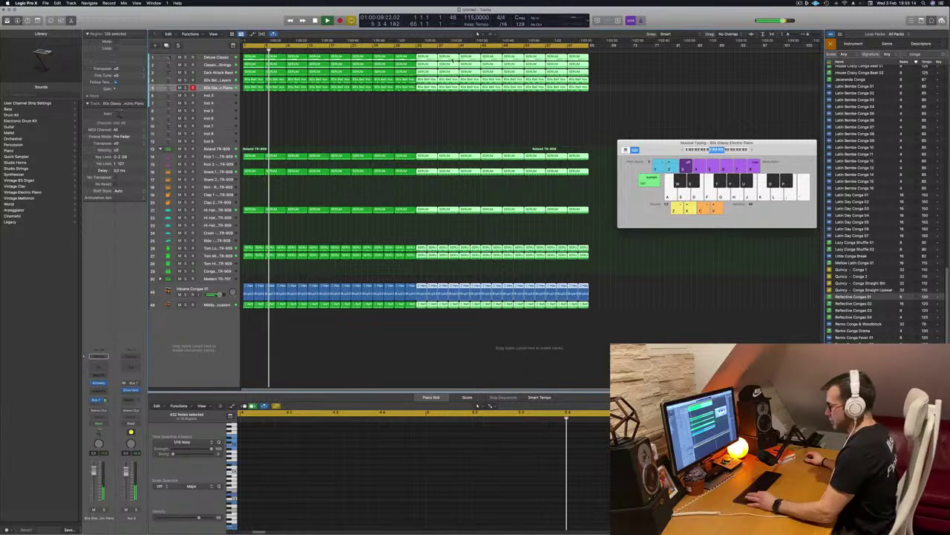
- Name and color all regions in the arrangement by their tracks
key(super+a)
right_click(402, 57)
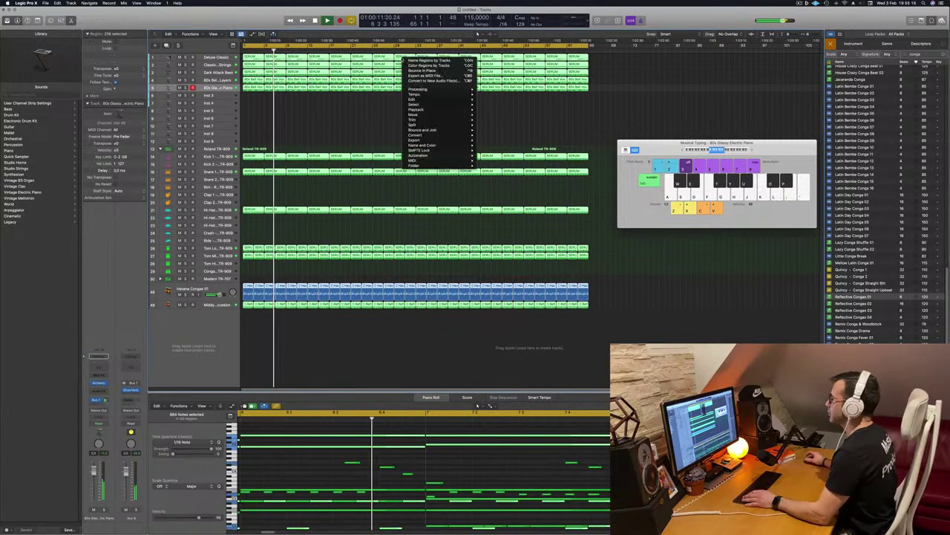
click(410, 60)
right_click(399, 57)
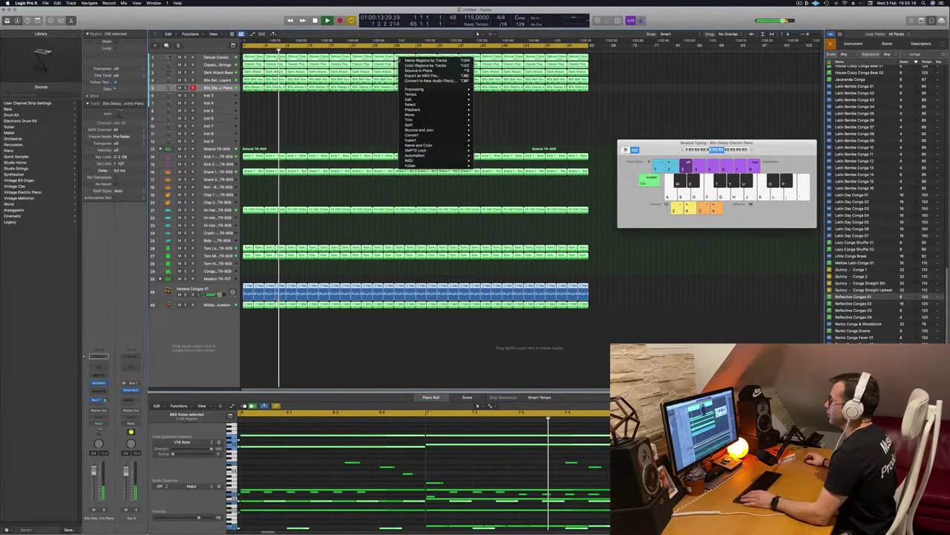
click(407, 65)
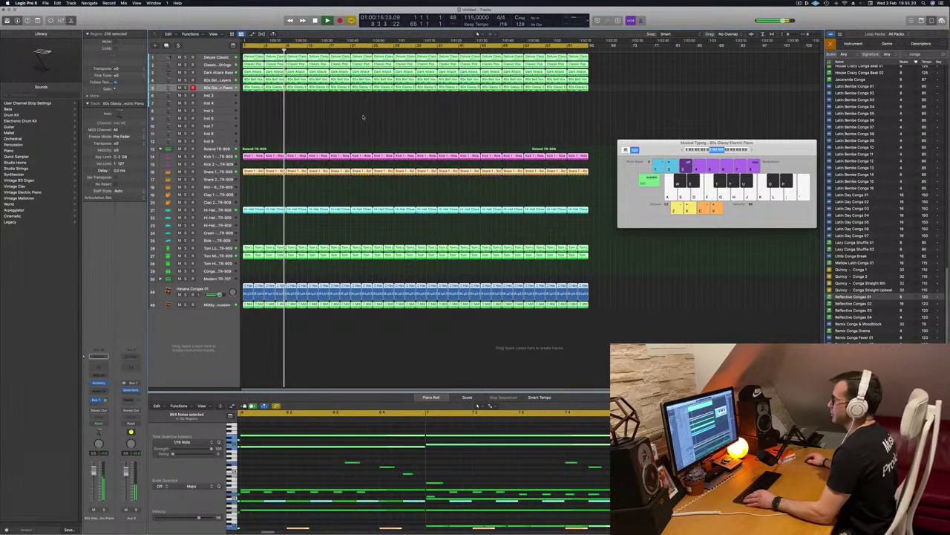
click(338, 123)
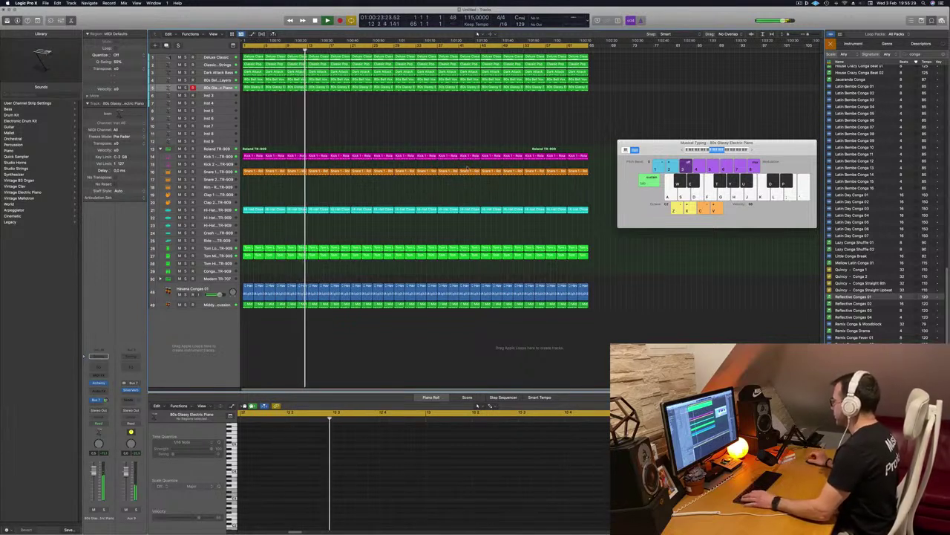
- Add the Little Conga Break loop on a new audio track below the others and align it to the project start
click(853, 255)
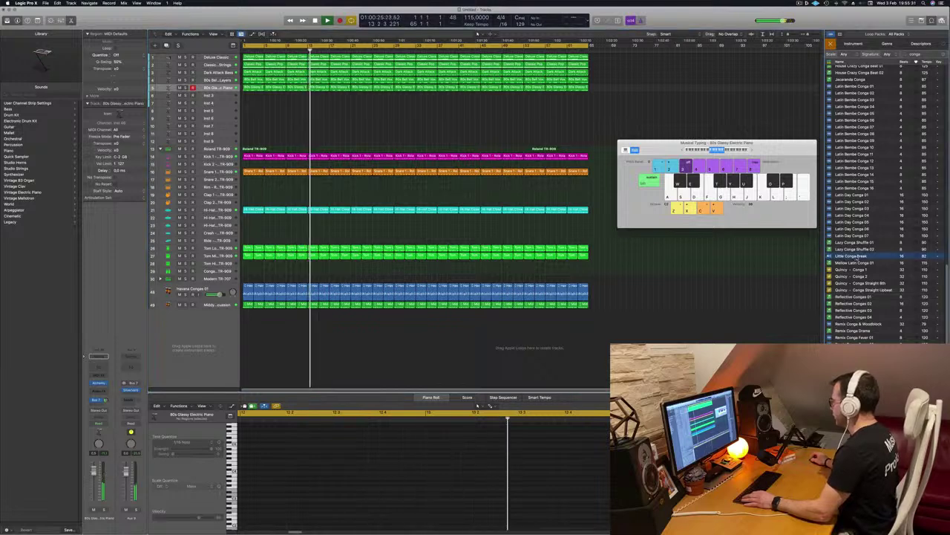
drag(830, 259, 249, 312)
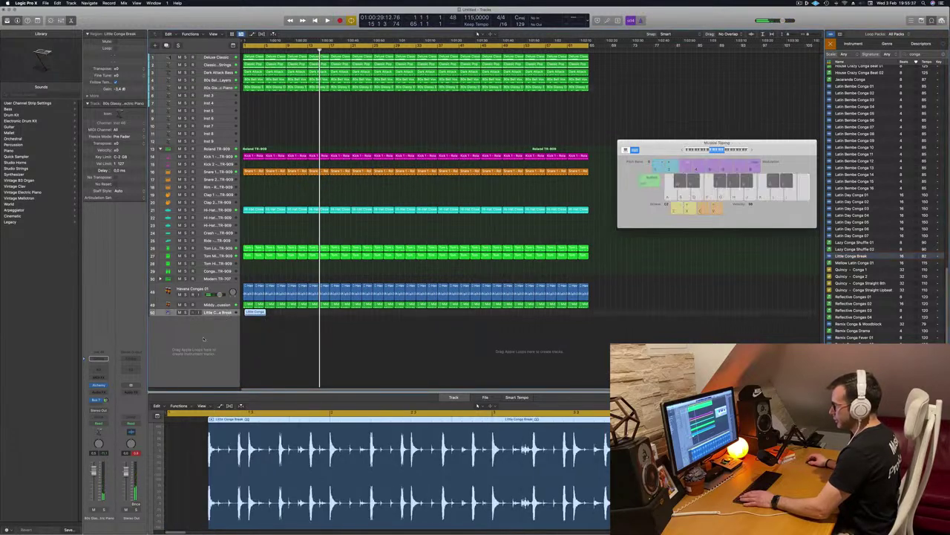
key(space)
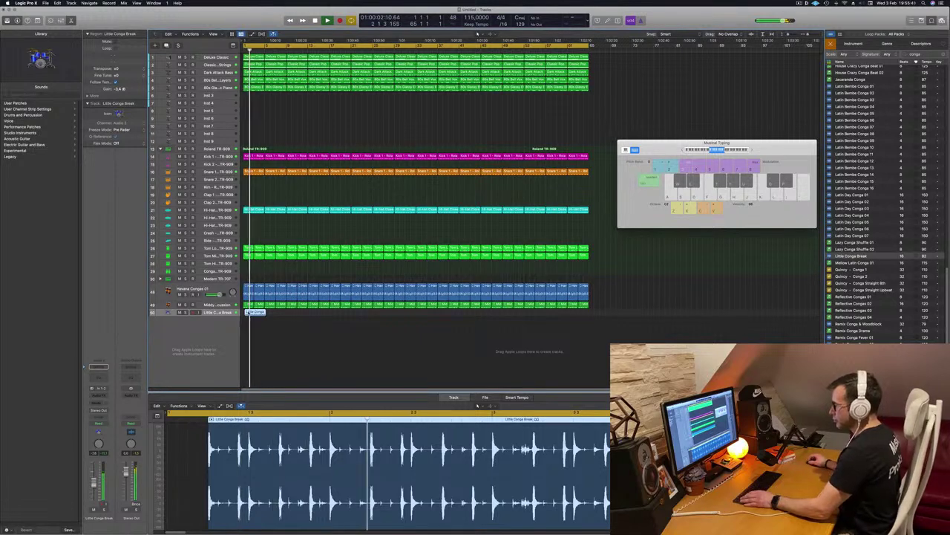
key(super+Right)
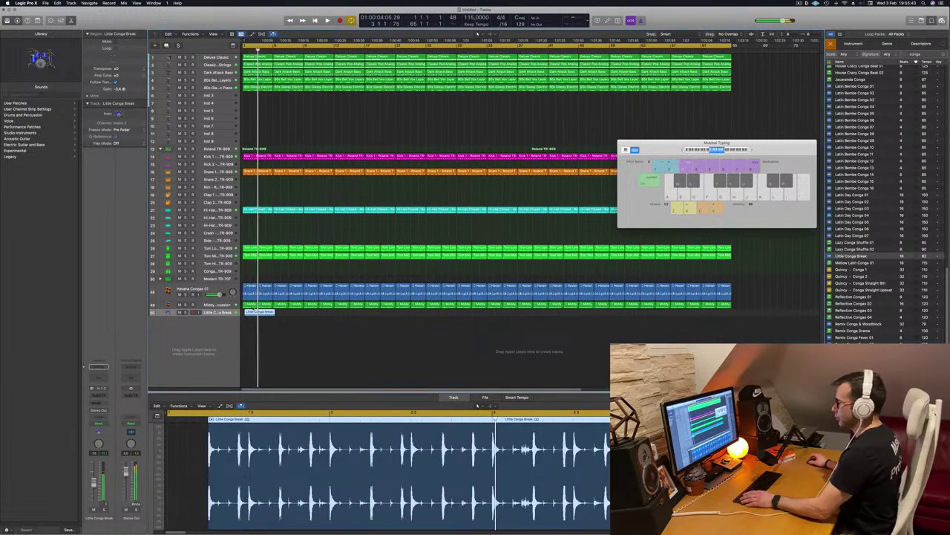
drag(250, 312, 245, 325)
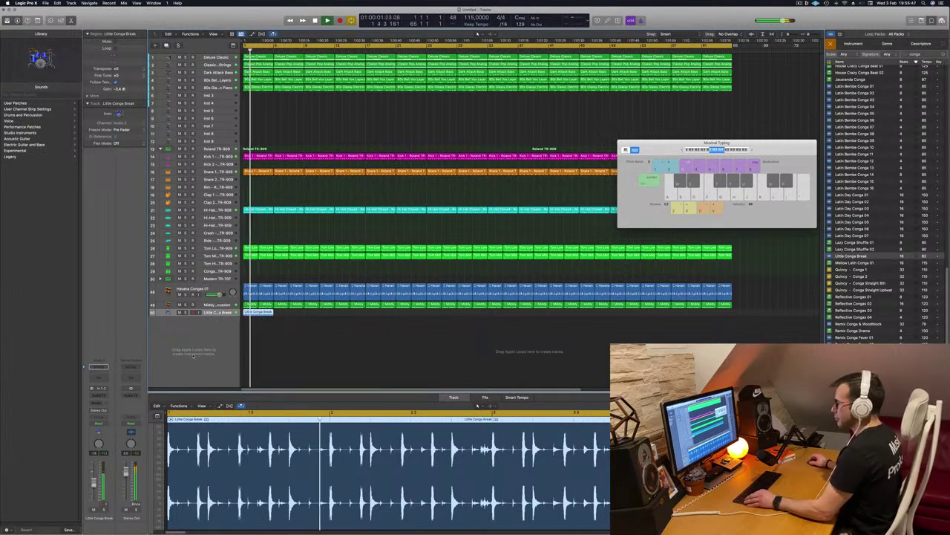
- Enlarge the Little Conga Break track's height and replay the arrangement from the start
key(super+Left)
key(super+Left)
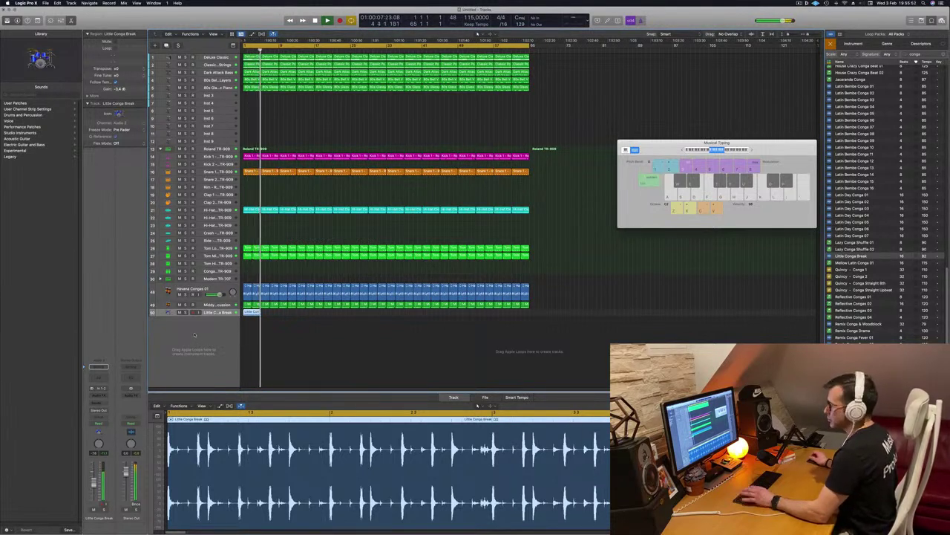
key(space)
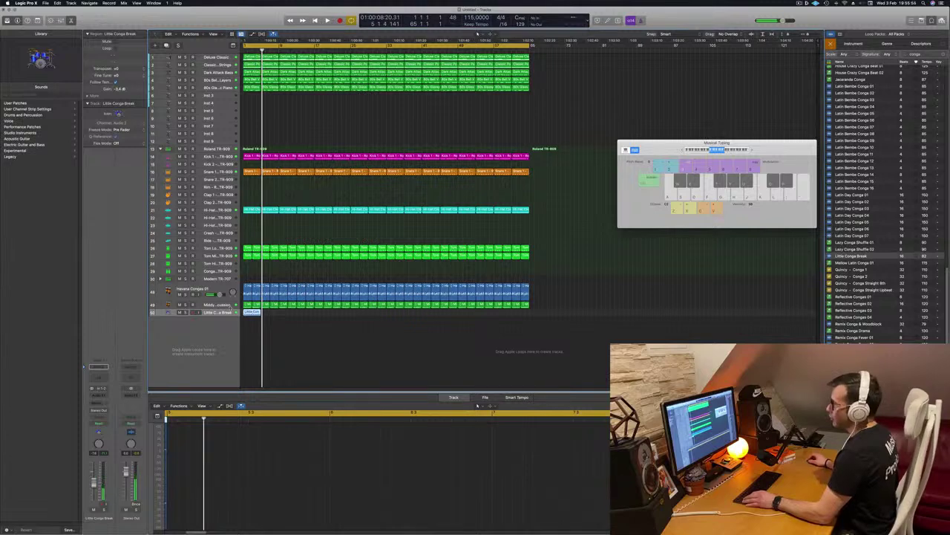
drag(217, 313, 215, 343)
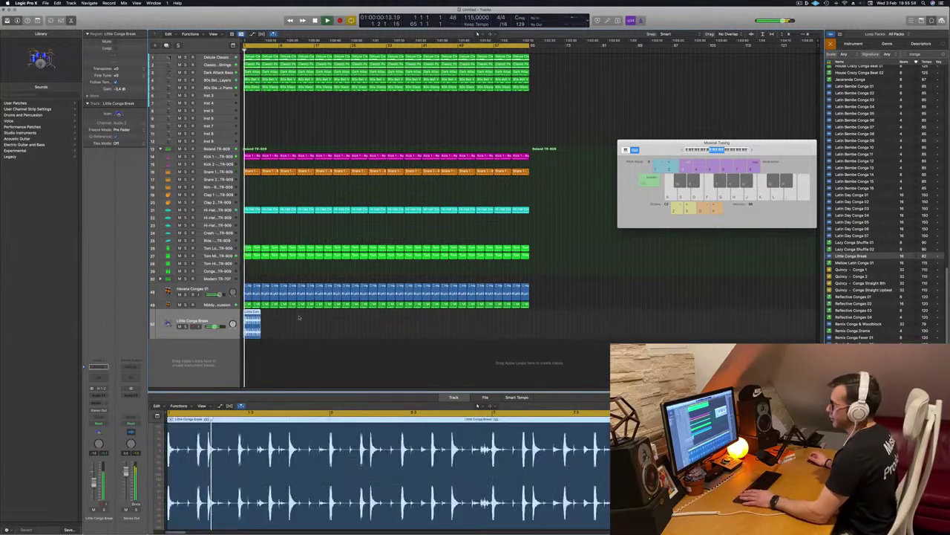
- Copy the Little Conga Break region repeatedly along its track until it fills the full length of the arrangement
drag(251, 324, 269, 324)
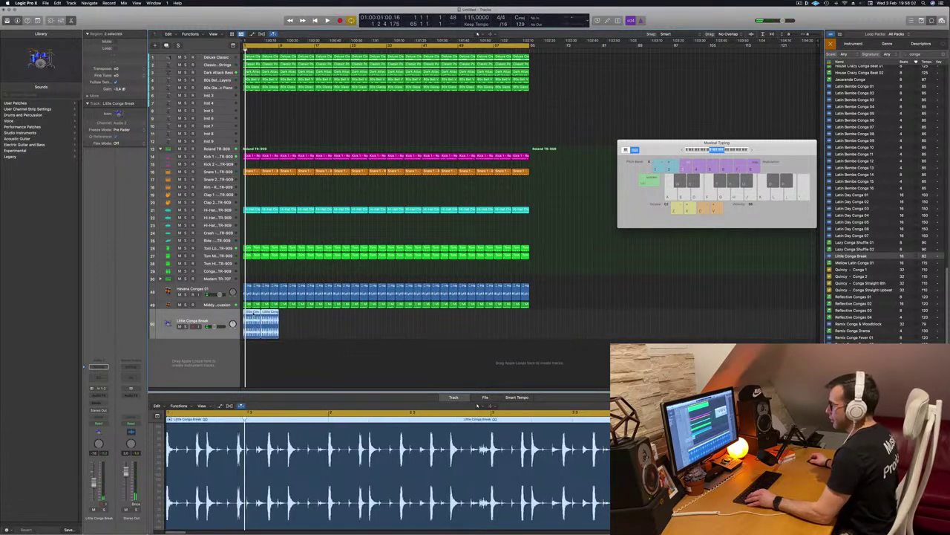
key(super+r)
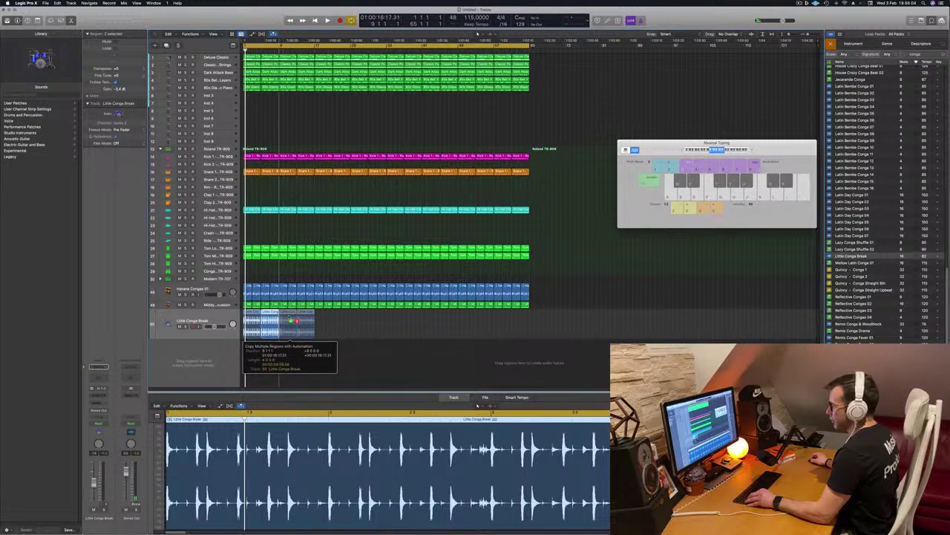
mouse_move(333, 326)
mouse_down()
mouse_move(252, 313)
mouse_move(323, 321)
mouse_up()
drag(415, 330, 249, 316)
key(super+r)
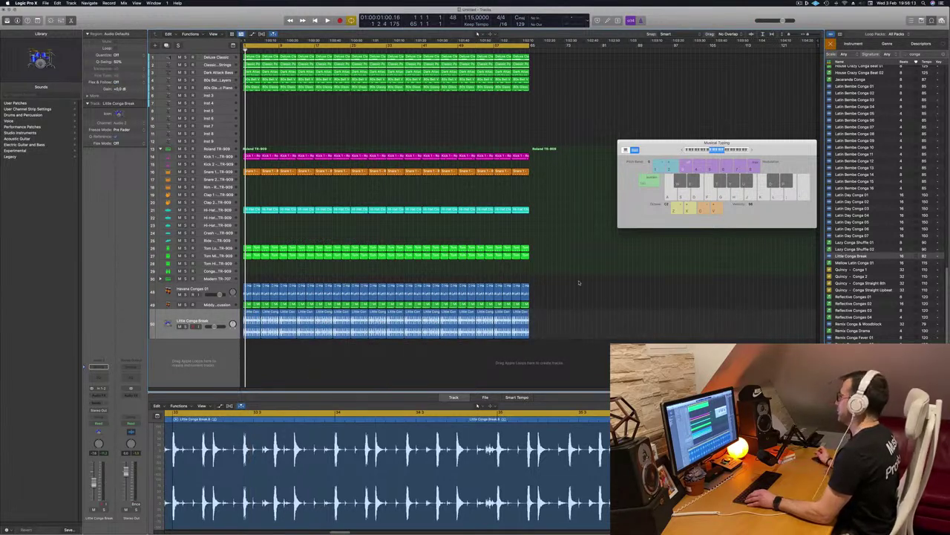
- Listen to the Little Conga Break track in solo, and remove the solo to hear it within the full mix
key(space)
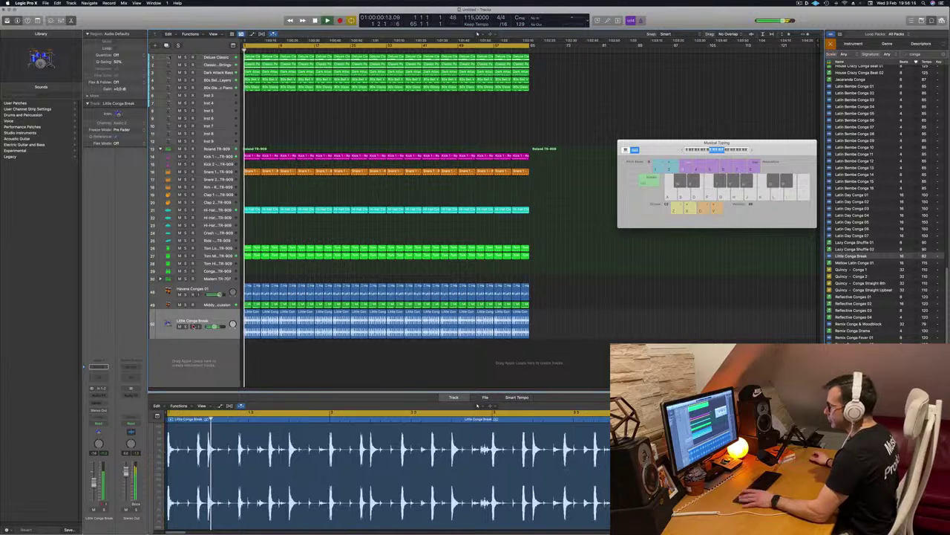
click(218, 313)
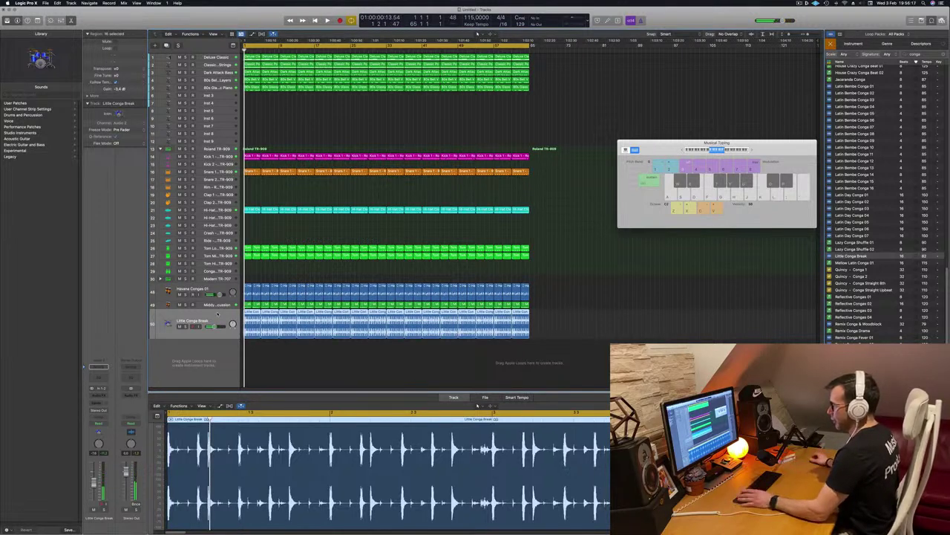
key(s)
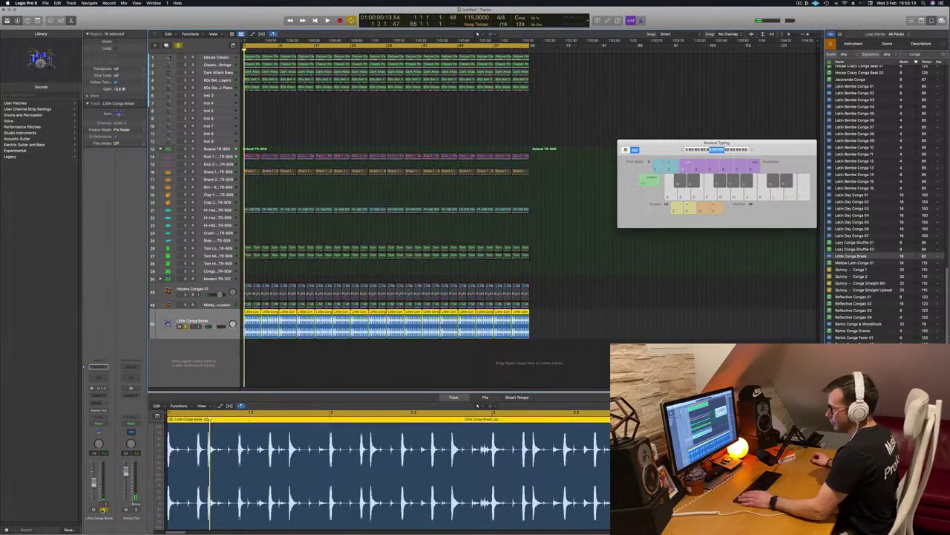
key(space)
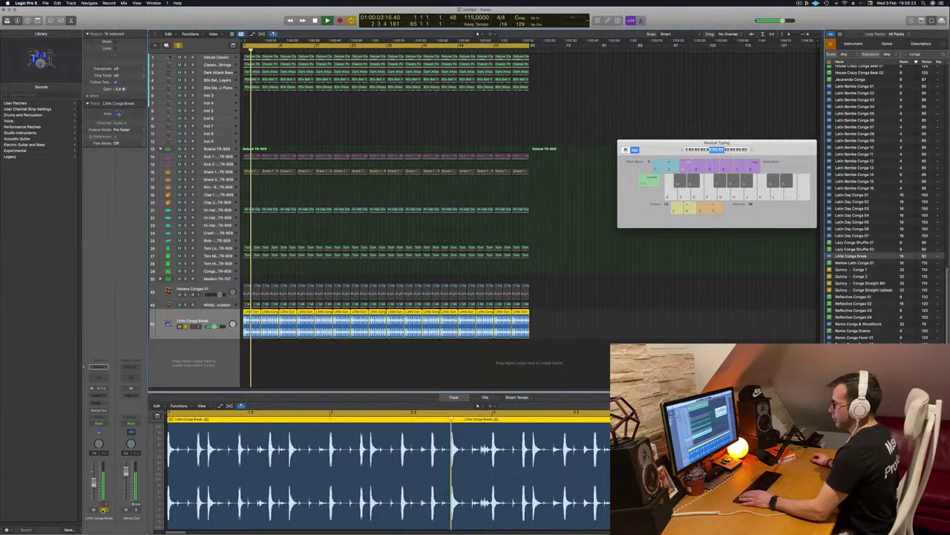
key(s)
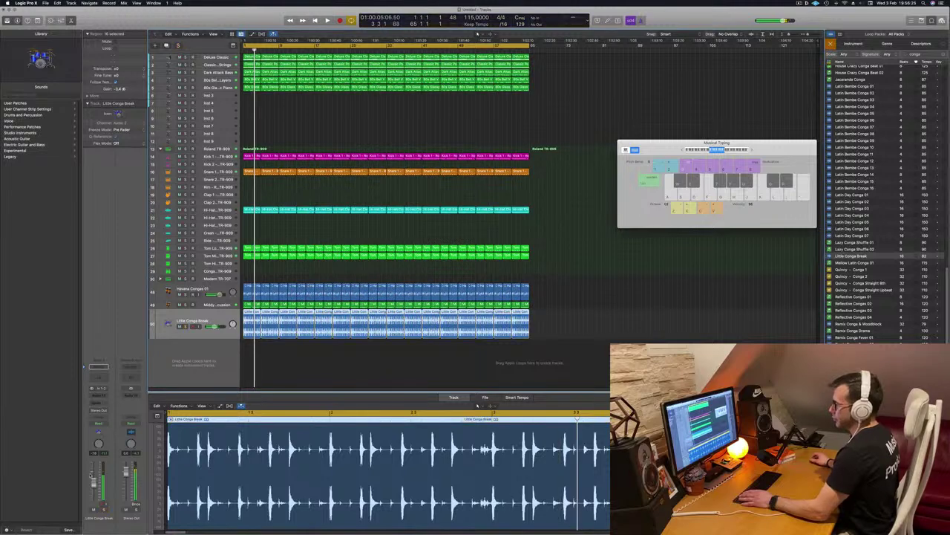
key(space)
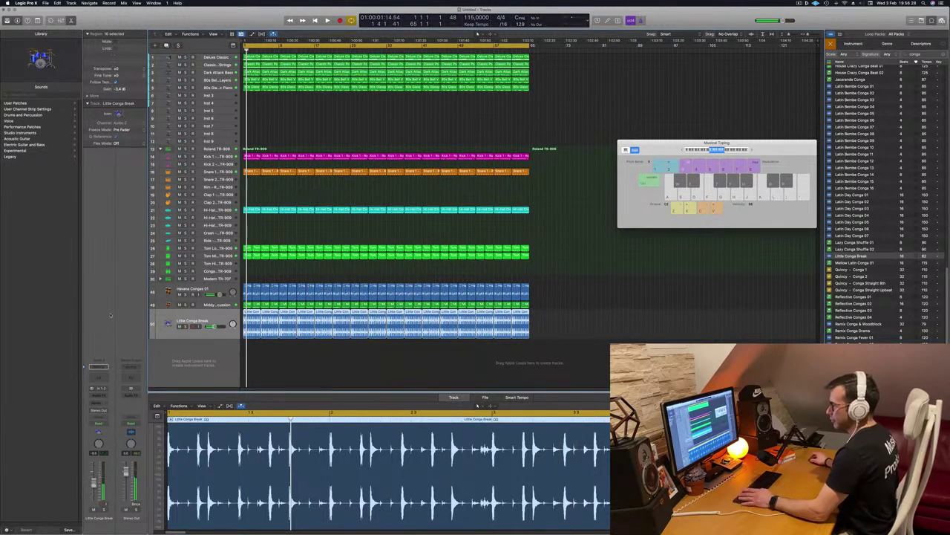
- Add a Channel EQ to the Little Conga Break track with a low-cut filter at about 200 Hz
click(101, 377)
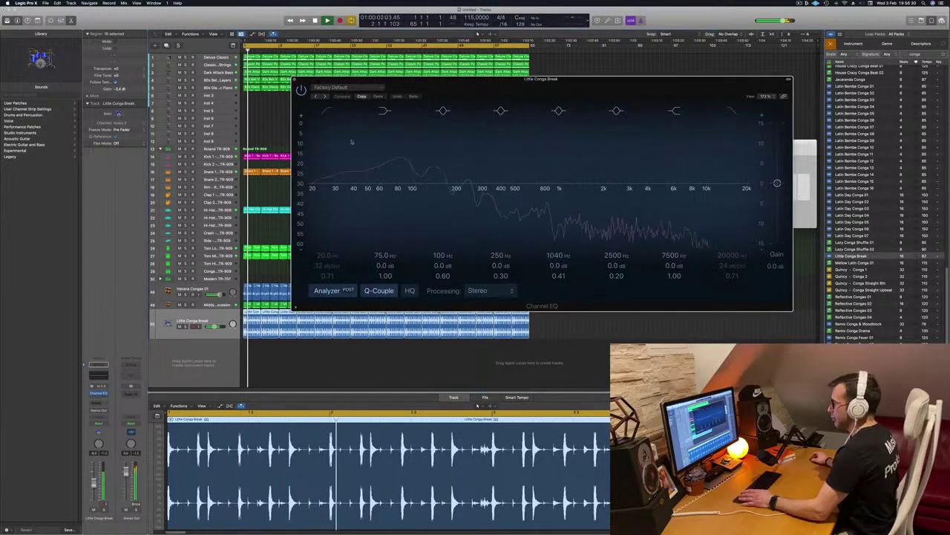
click(328, 111)
drag(398, 160, 475, 148)
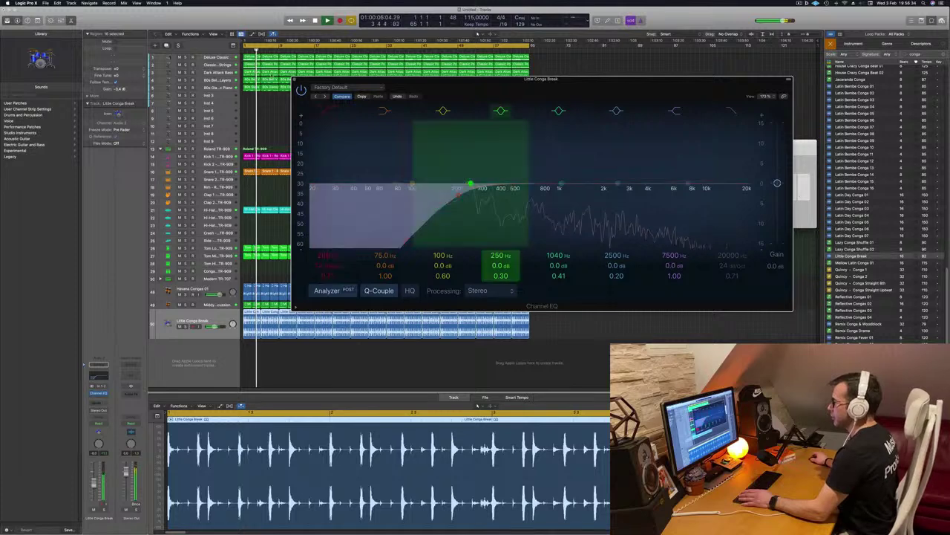
click(295, 79)
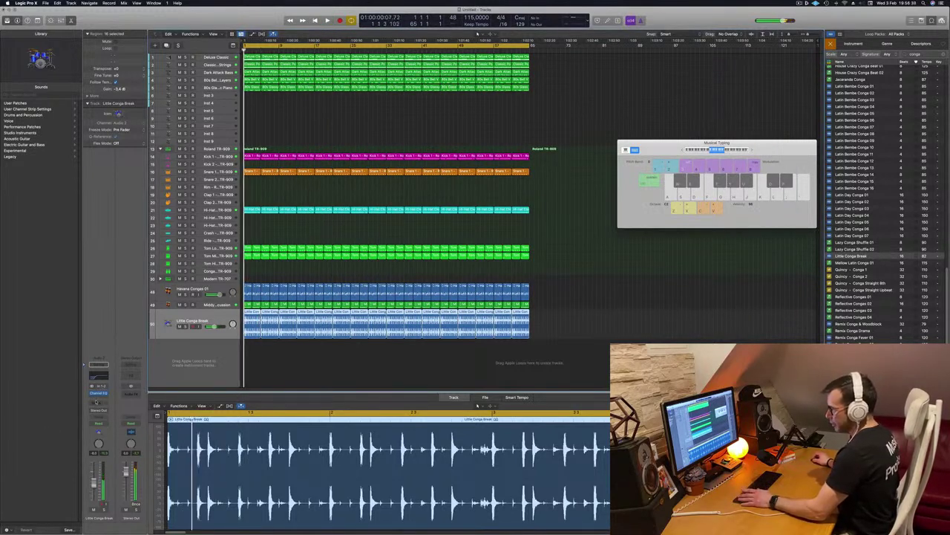
- Insert a stereo Stereo Delay on the Little Conga Break track and set its right output mix to 29% during playback
click(99, 397)
mouse_move(110, 418)
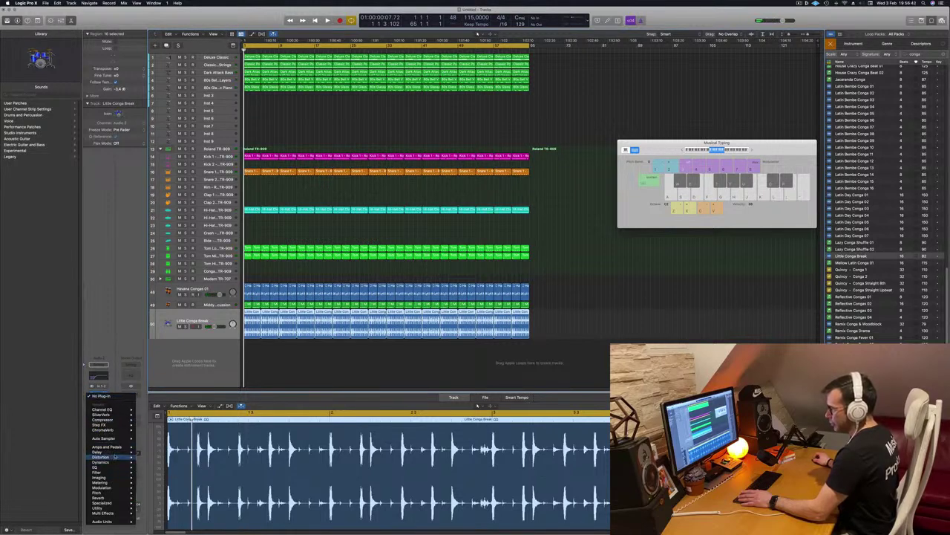
mouse_move(116, 455)
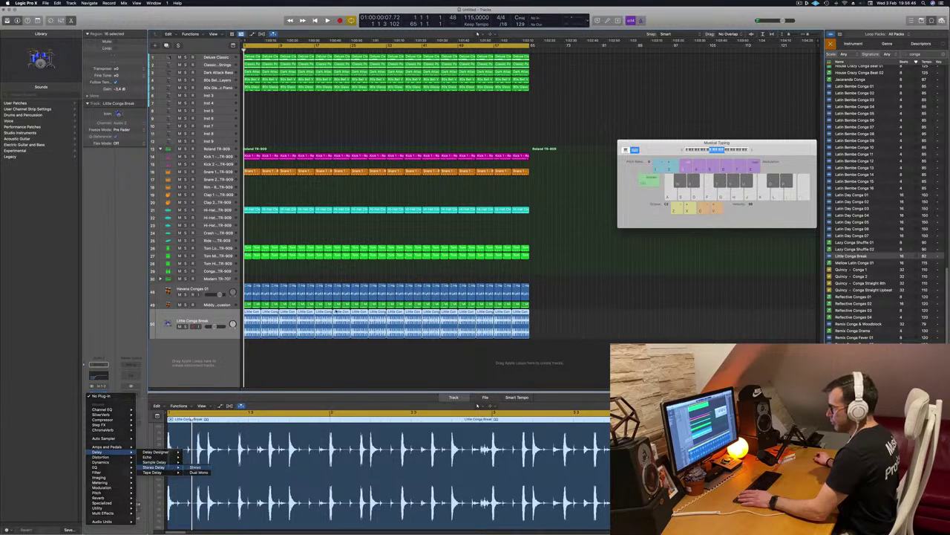
click(195, 467)
drag(420, 84, 434, 83)
key(space)
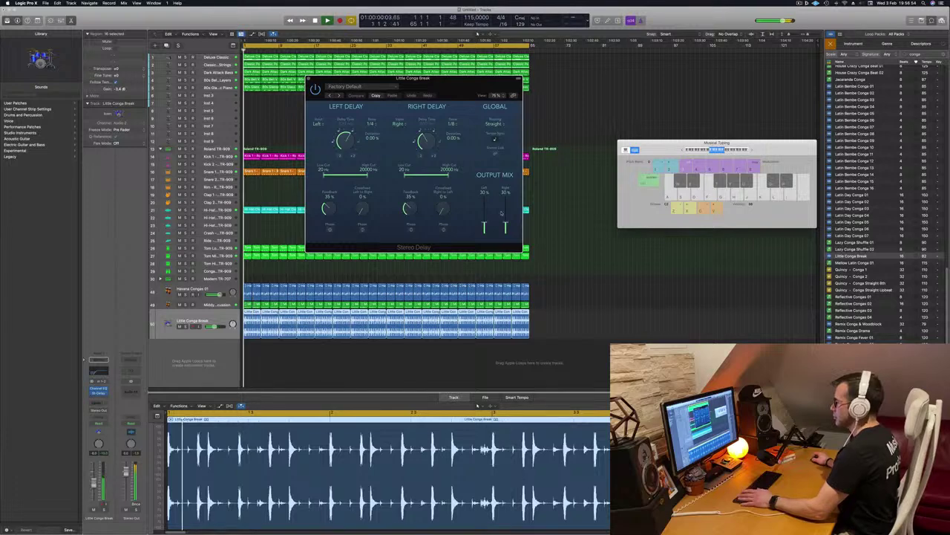
drag(507, 227, 507, 191)
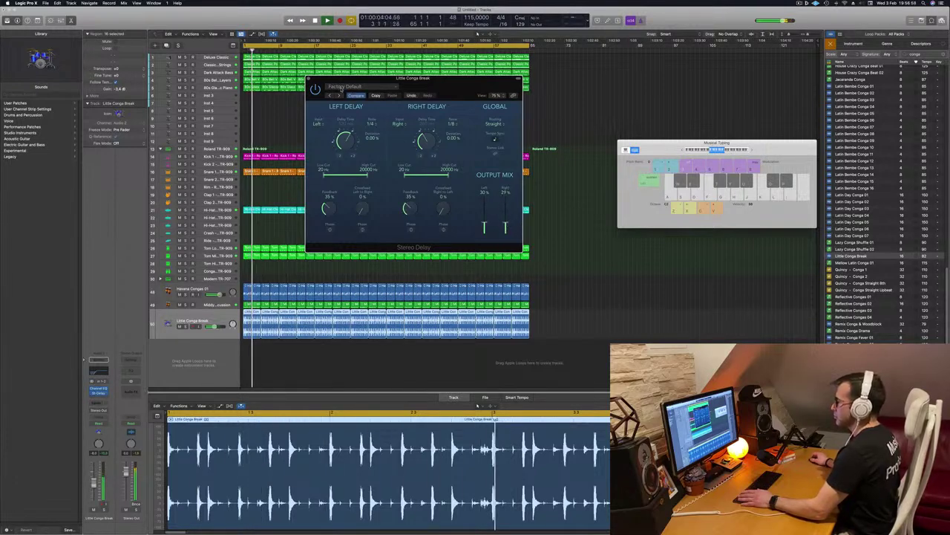
- Audition the Stereo Delay's Dual 1/8 Note Triplet and Dotted presets, and settle on the 1/16 Note preset
click(341, 87)
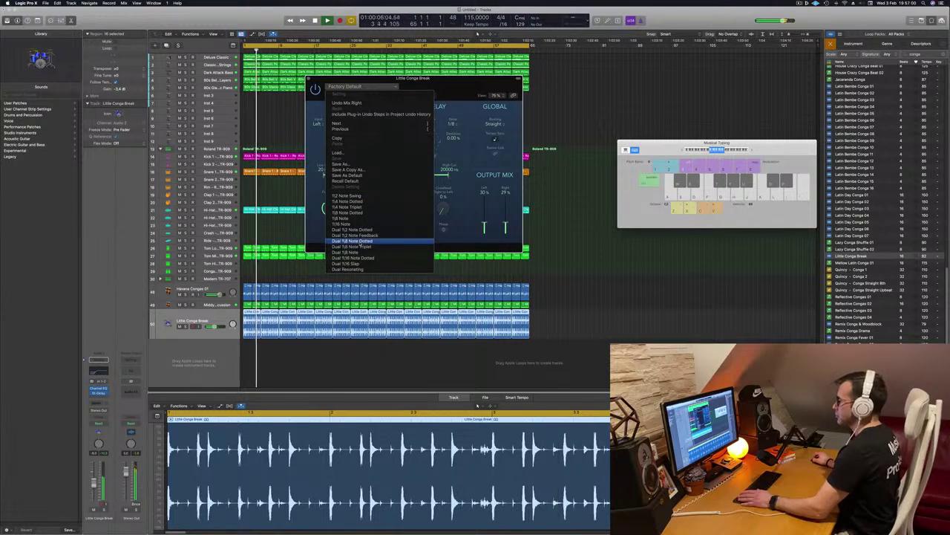
click(361, 246)
drag(443, 83, 388, 92)
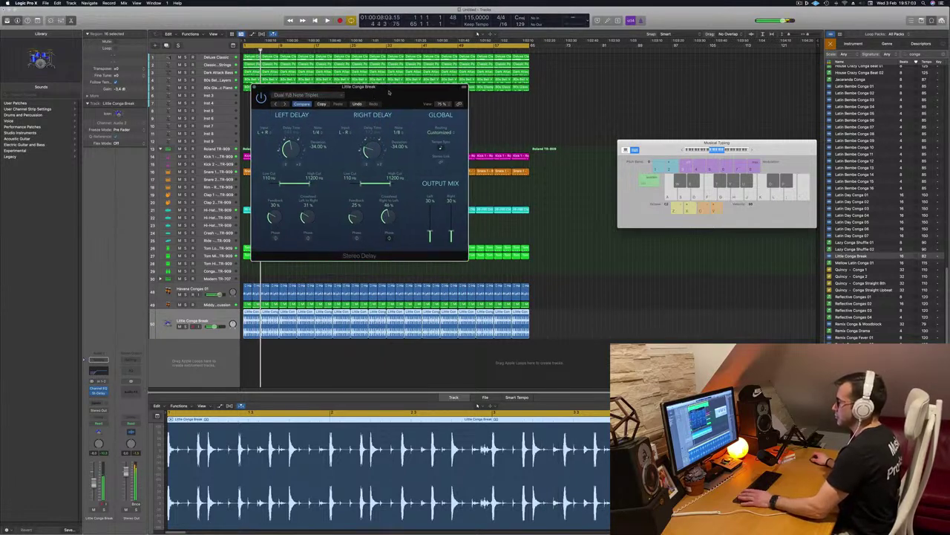
click(274, 104)
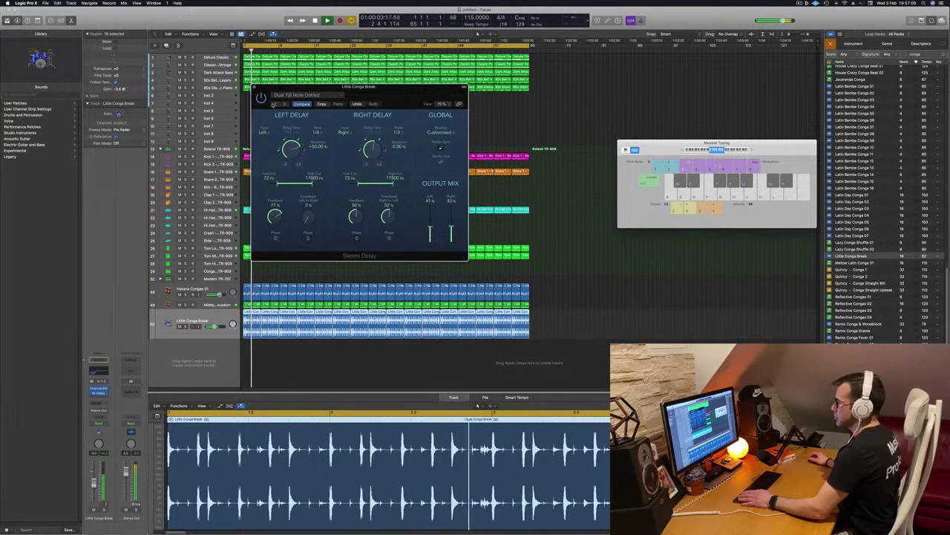
click(297, 95)
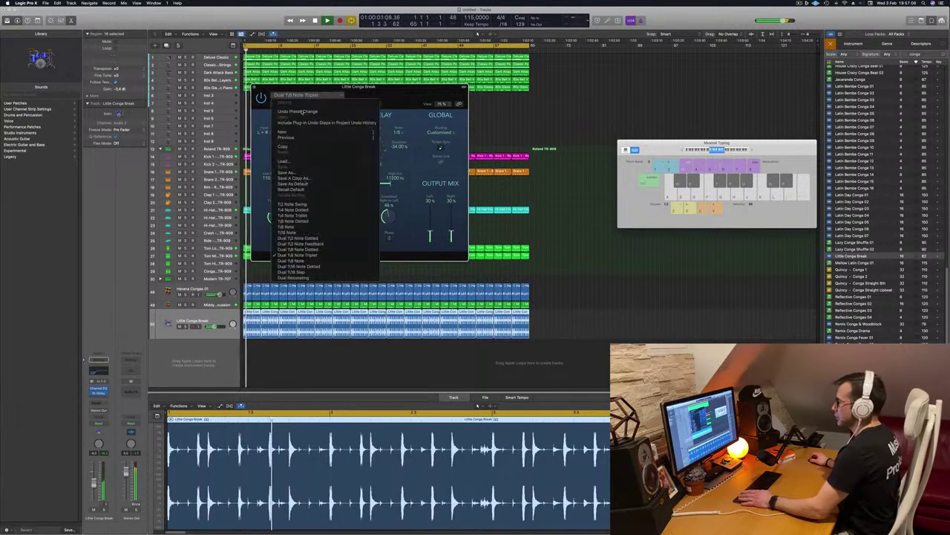
click(311, 233)
mouse_move(428, 93)
mouse_down()
mouse_move(457, 92)
mouse_move(431, 90)
mouse_up()
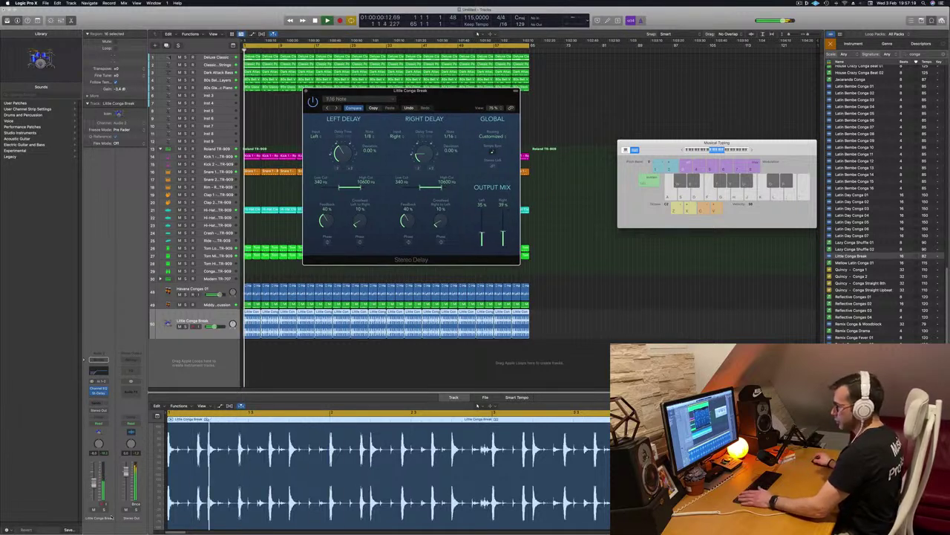
- Listen to the delayed Little Conga Break track in solo, close the delay, and hear it within the full mix
key(s)
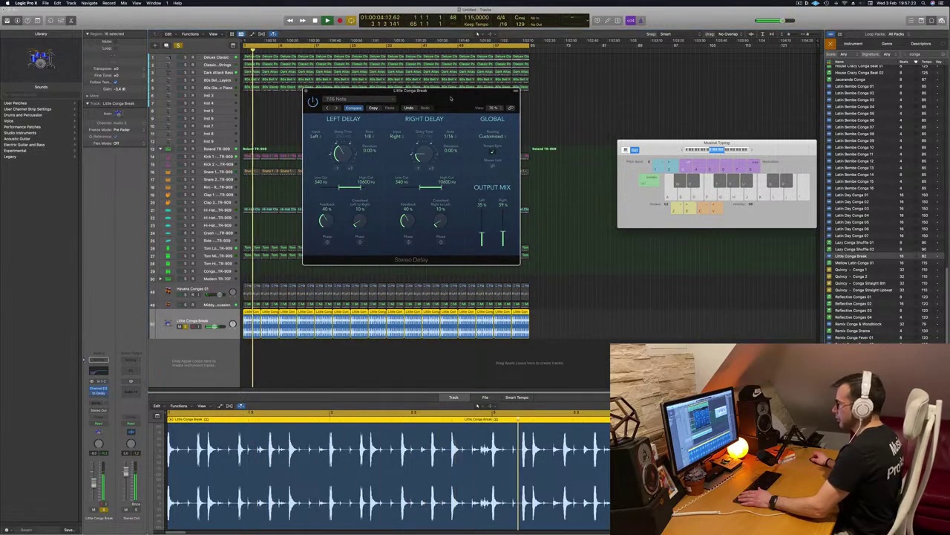
drag(448, 97, 454, 103)
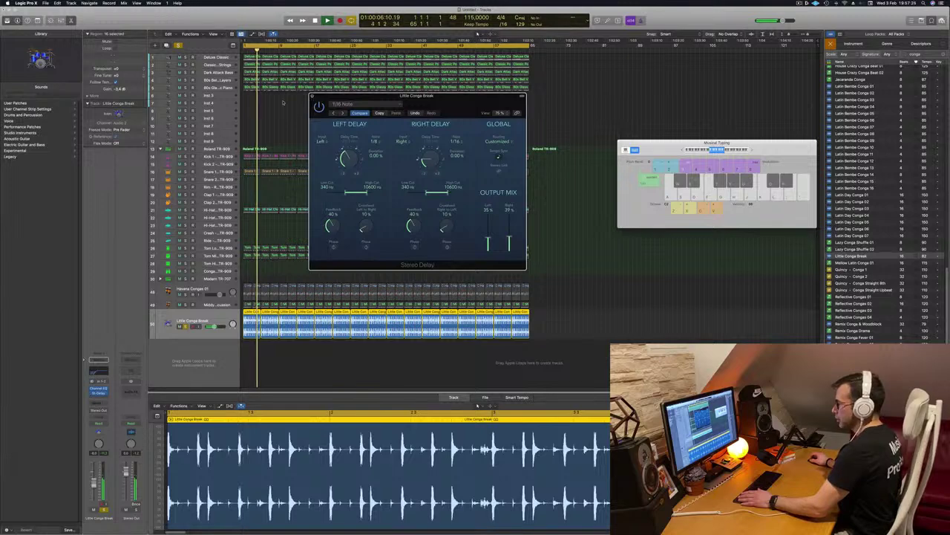
click(311, 96)
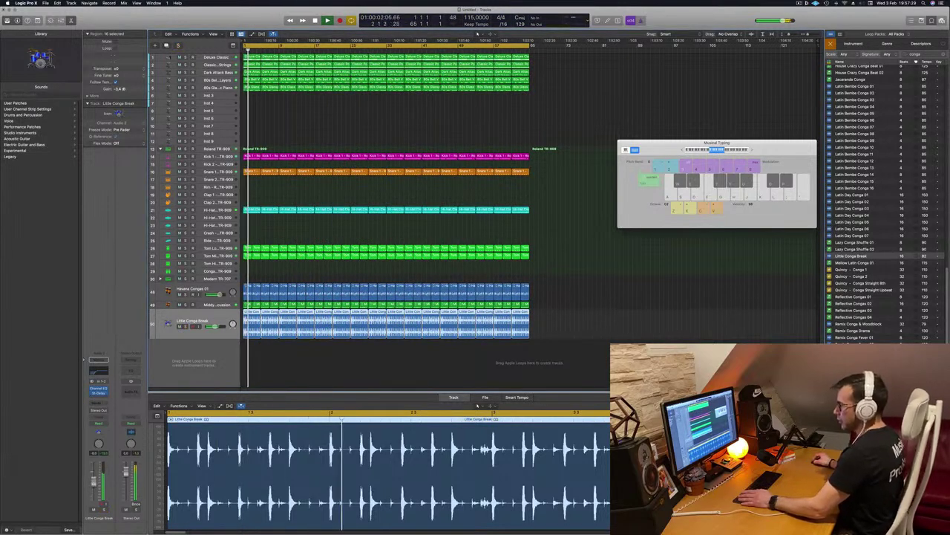
click(286, 373)
scroll(312, 125, down, 2)
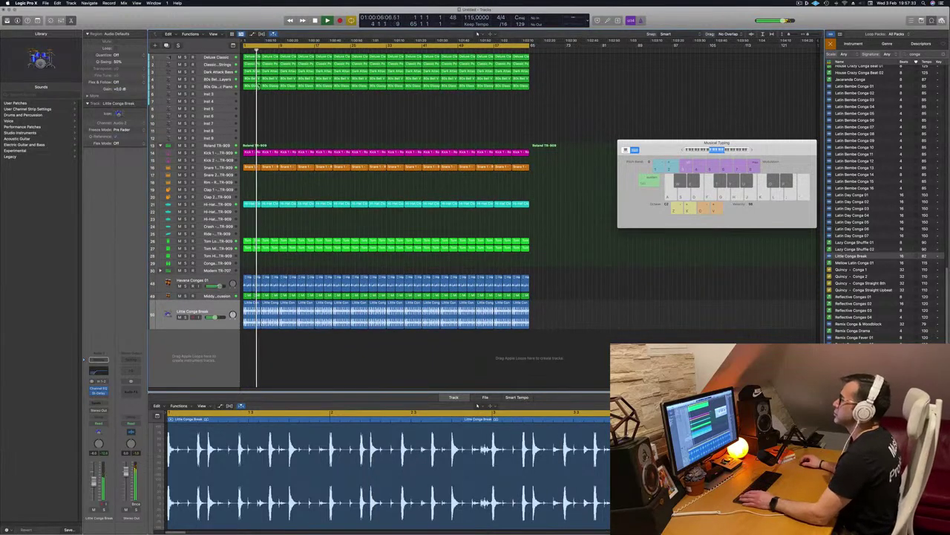
- Open the Alchemy instrument of the Classic Pop Analog Strings track and show the main window's toolbar
click(168, 64)
key(Return)
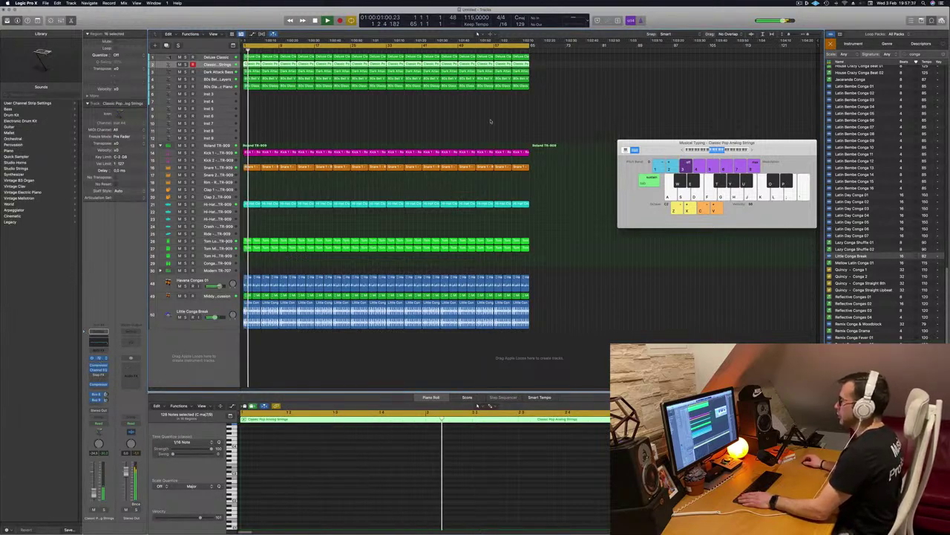
drag(648, 98, 634, 100)
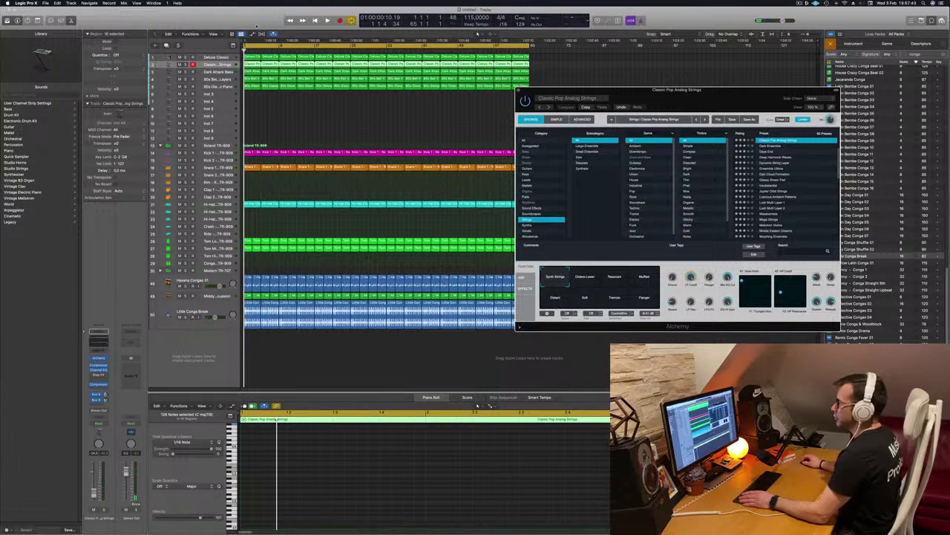
click(799, 3)
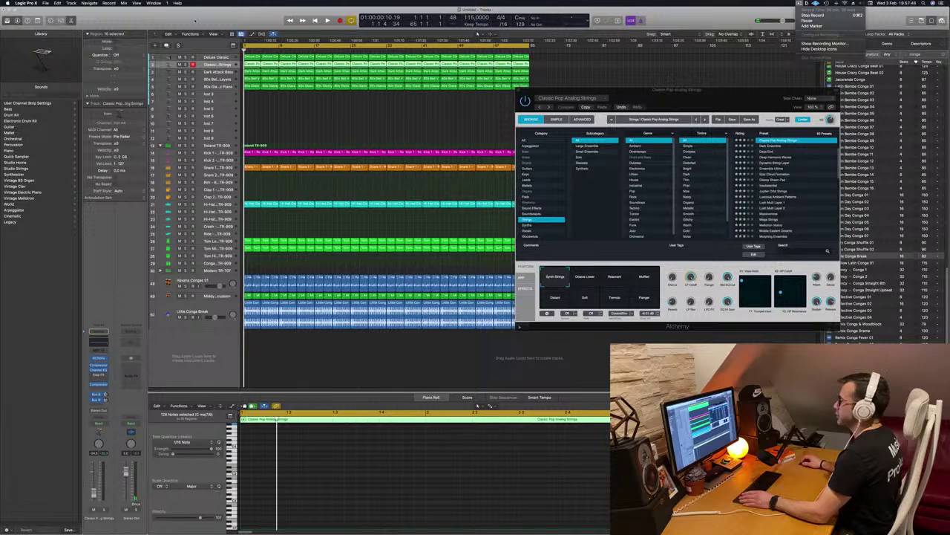
click(195, 21)
key(ctrl+alt+super+t)
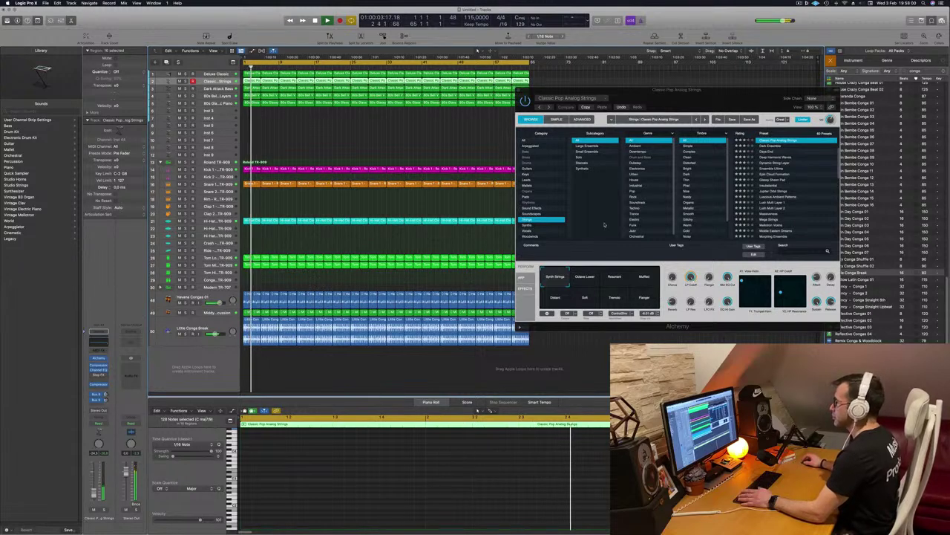
- Put the Classic Pop Analog Strings track in Touch automation mode, move Alchemy's LP Cutoff during playback, and close the instrument
click(101, 423)
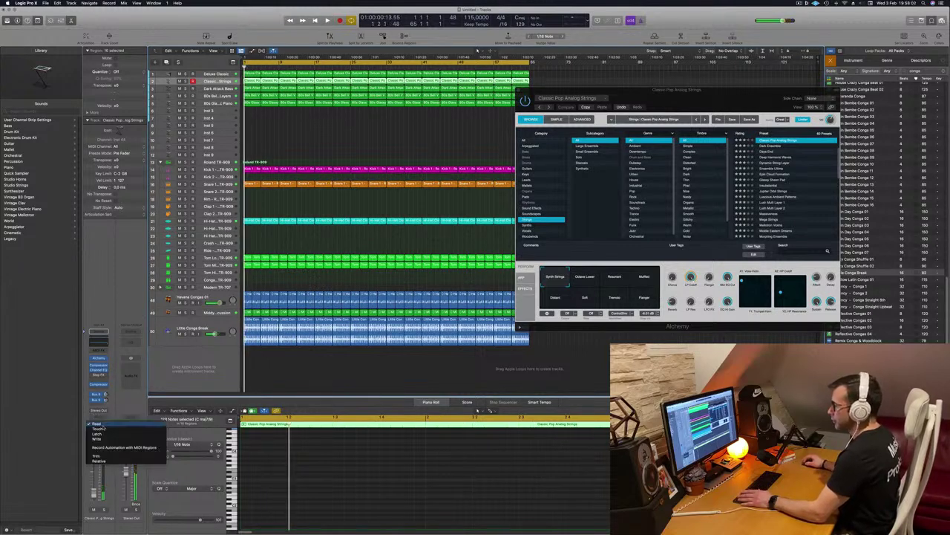
click(104, 434)
click(693, 291)
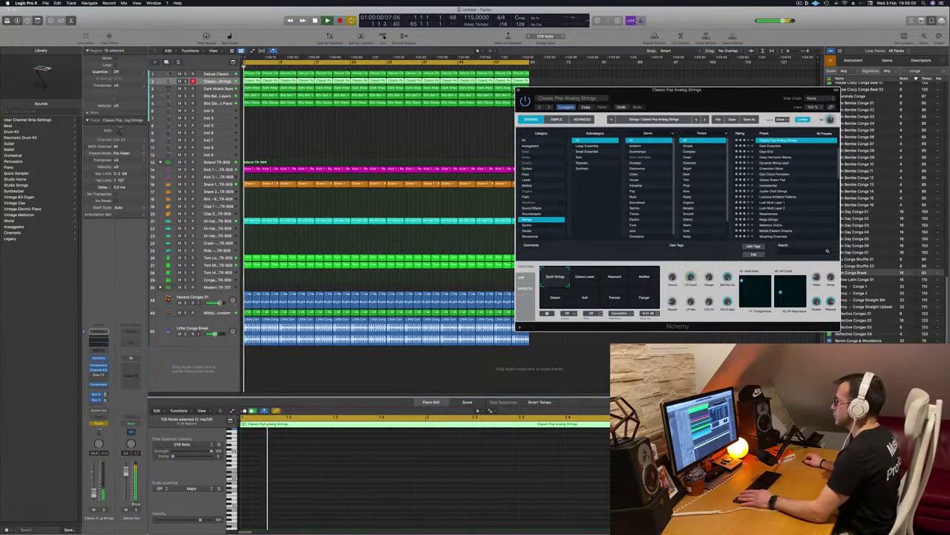
click(518, 90)
key(space)
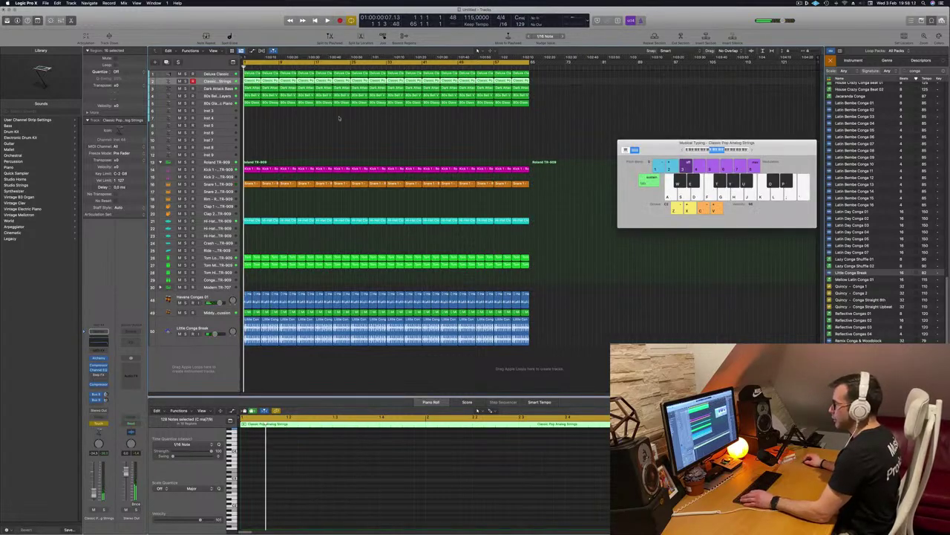
- Hide Musical Typing, show track automation, and set the Classic Pop Analog Strings track's automation mode to Read
key(super+k)
key(a)
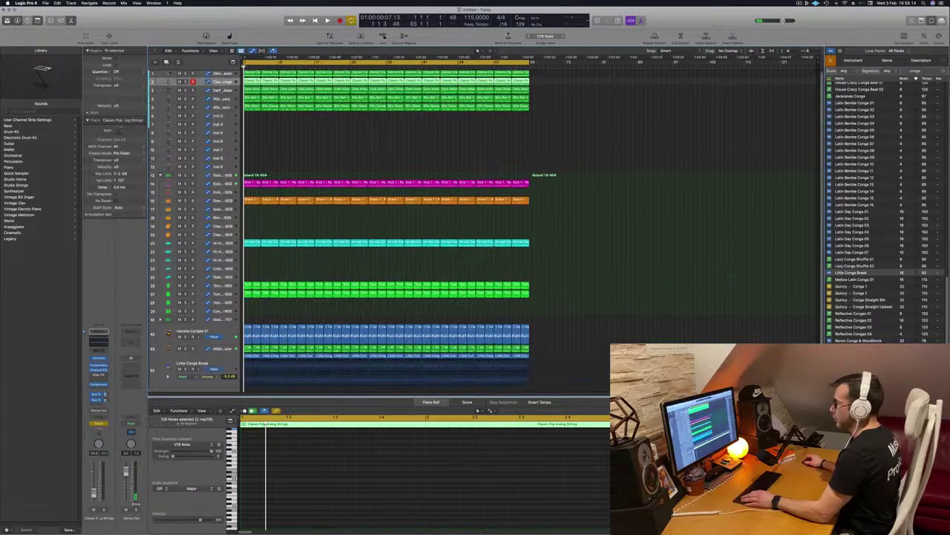
key(space)
click(184, 96)
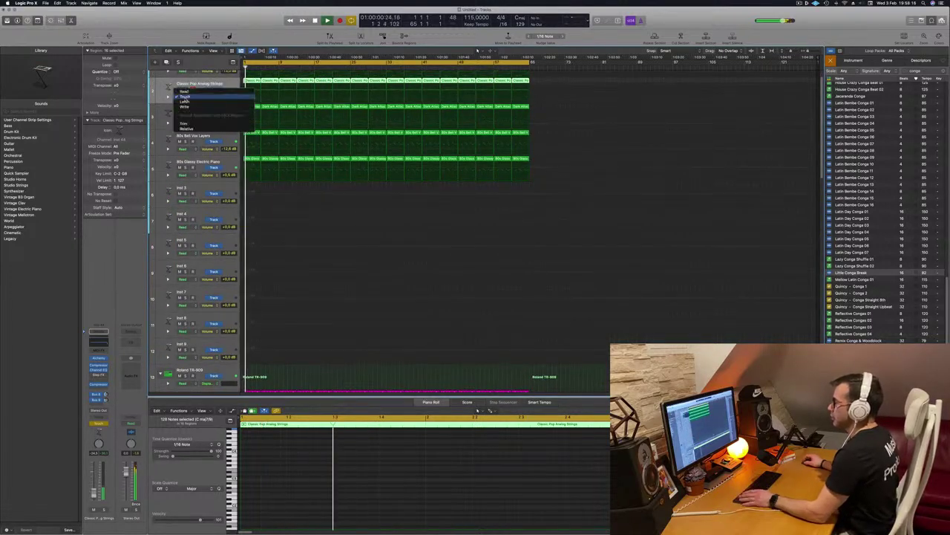
click(188, 92)
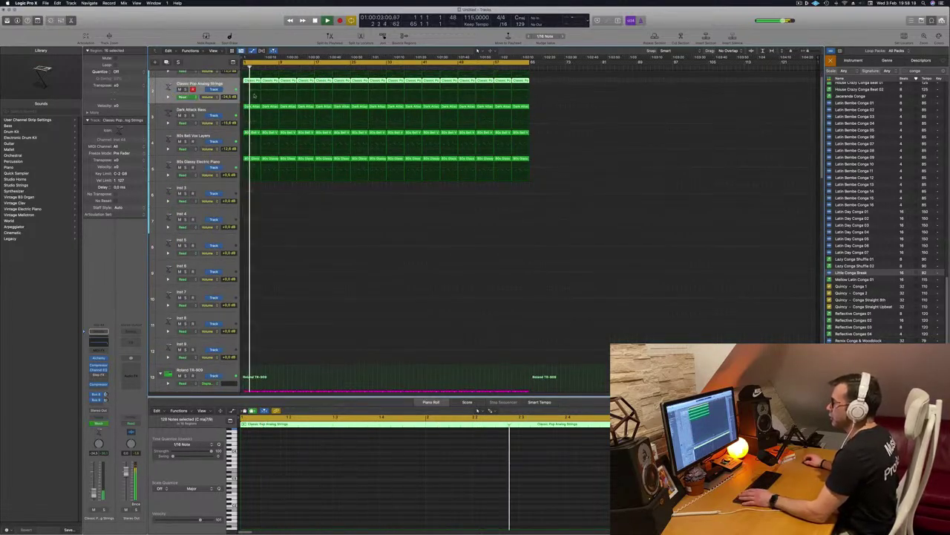
- Choose LP Cutoff as the strings track's automation parameter and draw its automation from the start to about bar 9
click(243, 99)
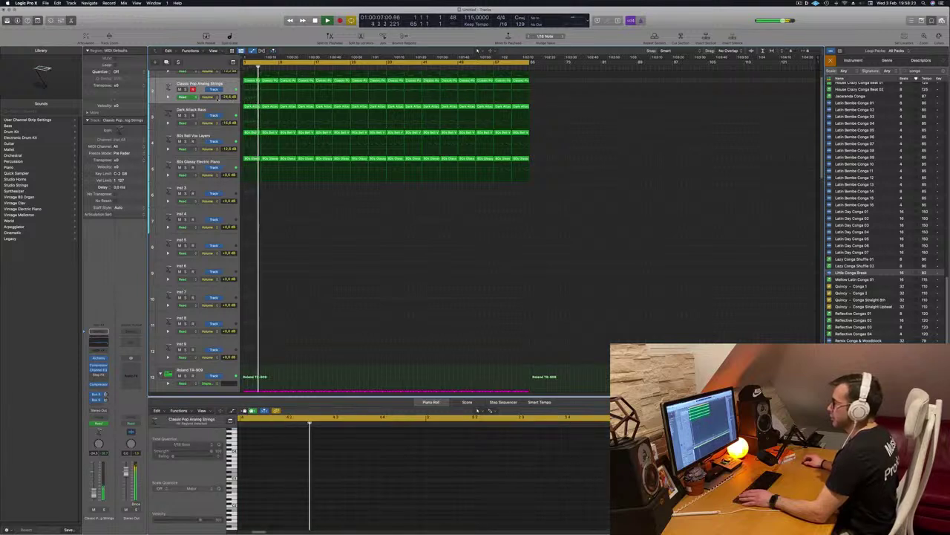
click(210, 97)
click(238, 175)
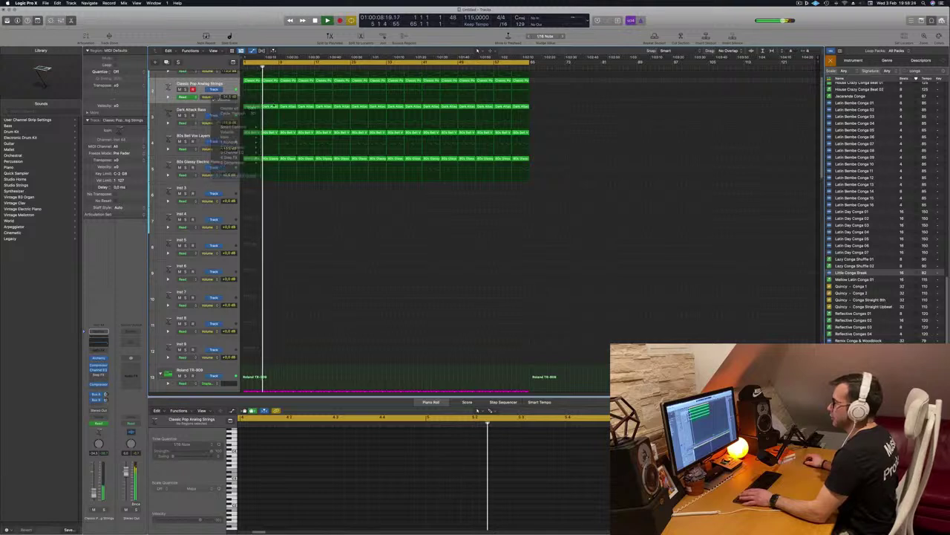
key(Return)
drag(240, 87, 280, 97)
scroll(290, 225, up, 2)
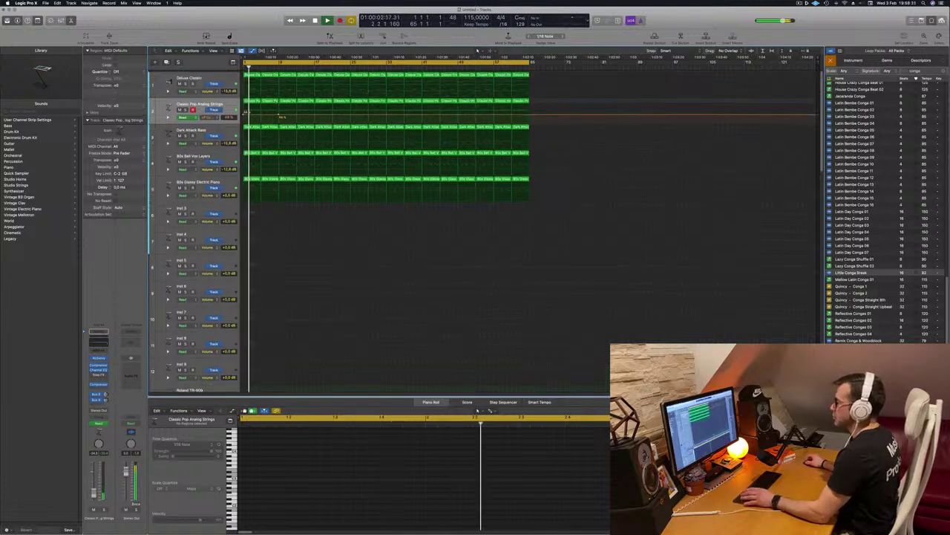
key(Return)
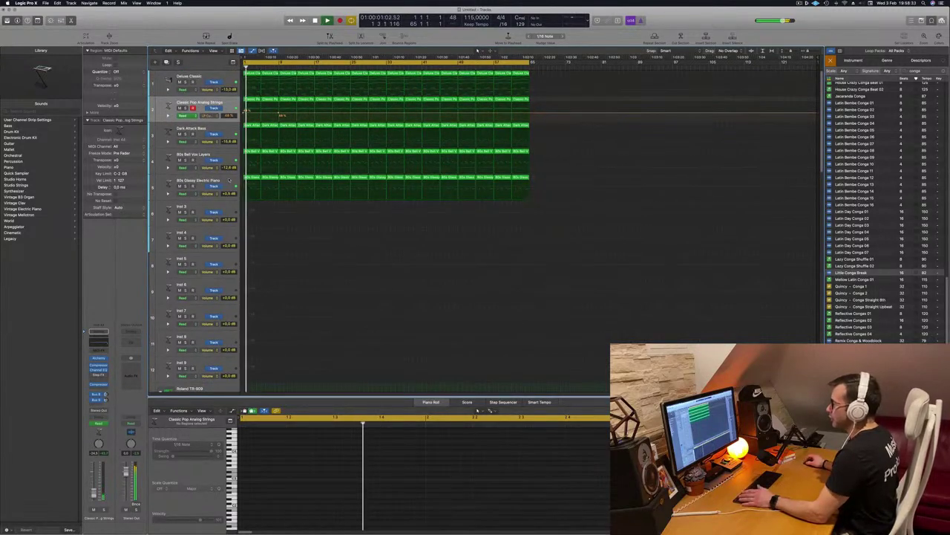
- Delete the opening regions so Dark Attack Bass enters at bar 9, and 80s Bell Vox Layers and 80s Glassy Electric Piano at bar 13
click(230, 181)
key(Return)
click(254, 152)
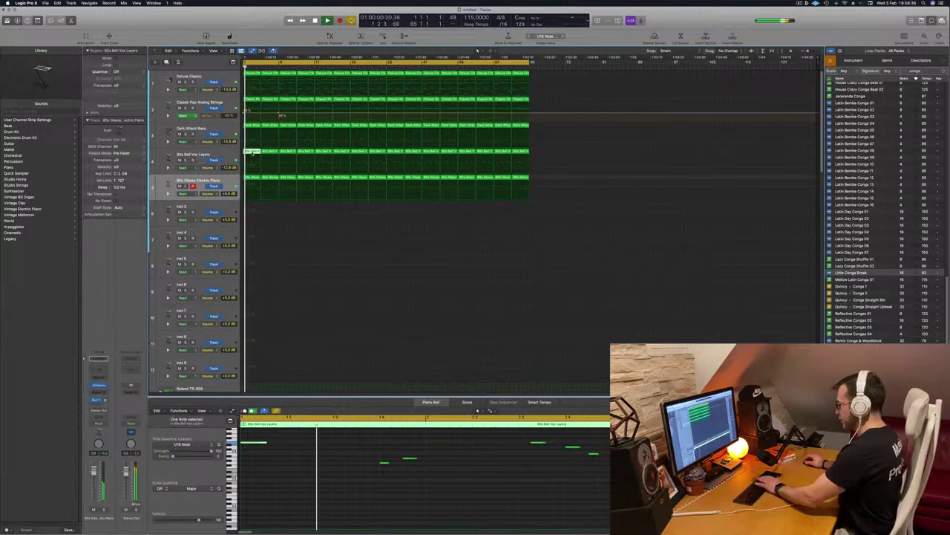
key(BackSpace)
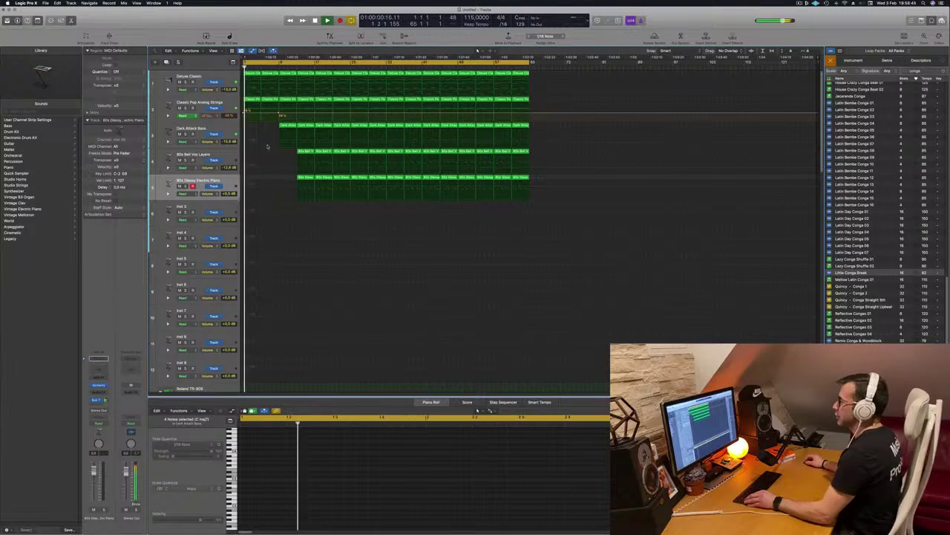
- Listen to the Snare 1 - Roland TR-909 track in solo, remove the solo, and replay the full mix from the start
scroll(273, 151, down, 3)
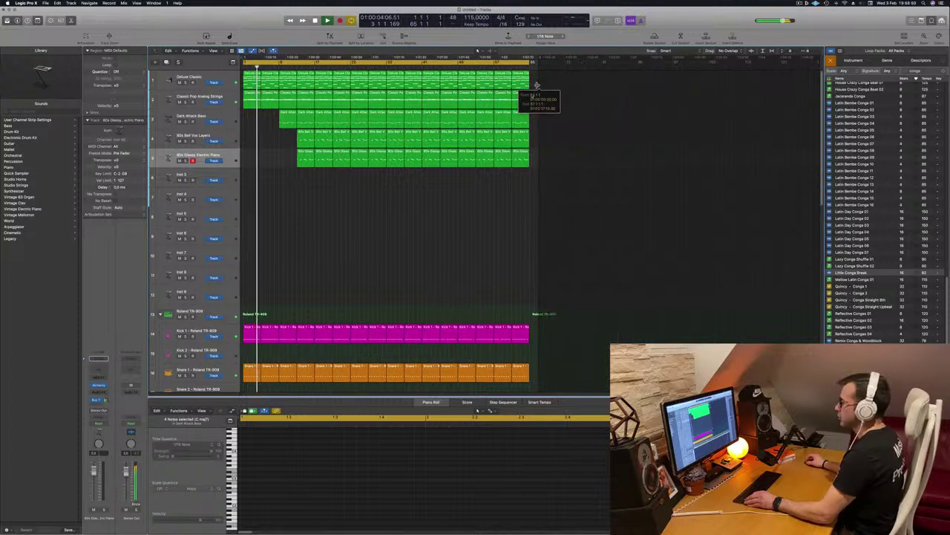
scroll(286, 157, down, 5)
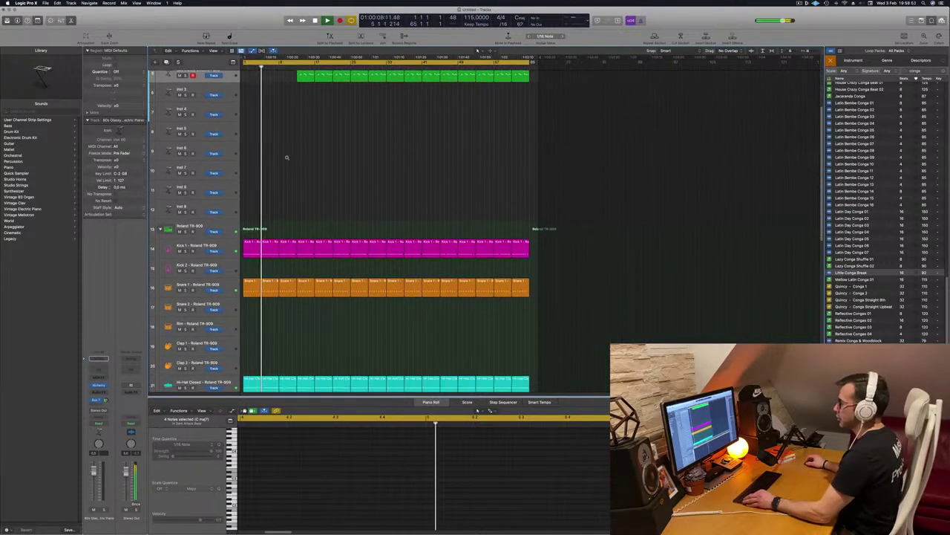
scroll(286, 157, down, 5)
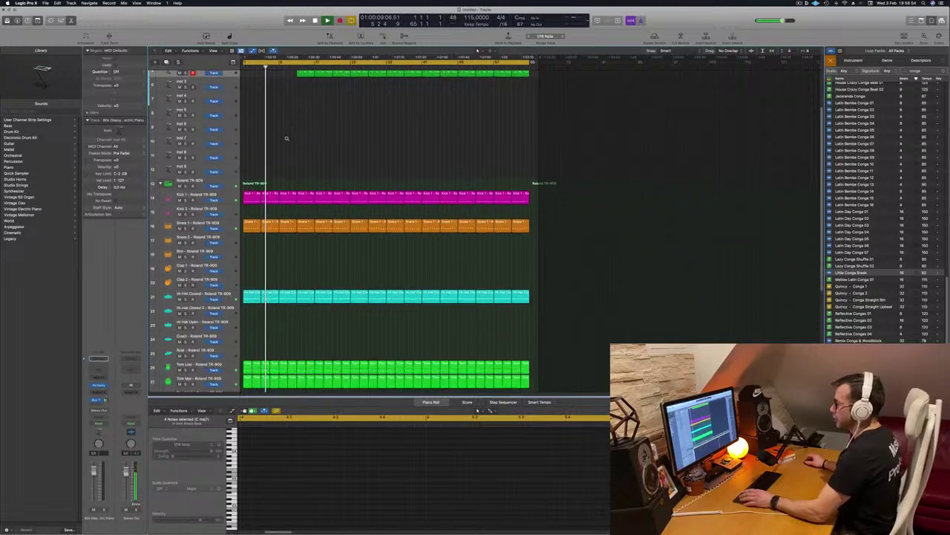
scroll(287, 138, down, 3)
click(227, 200)
key(Return)
click(186, 200)
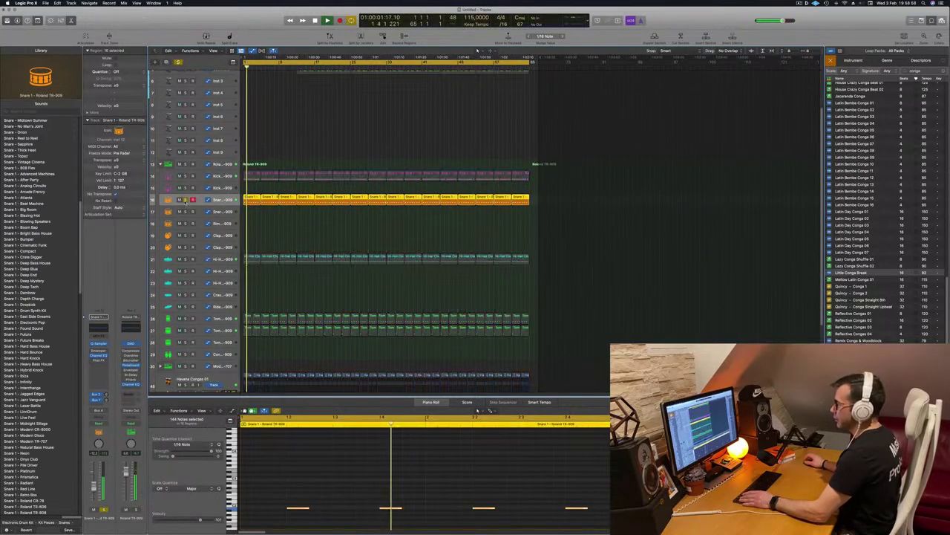
key(s)
key(Return)
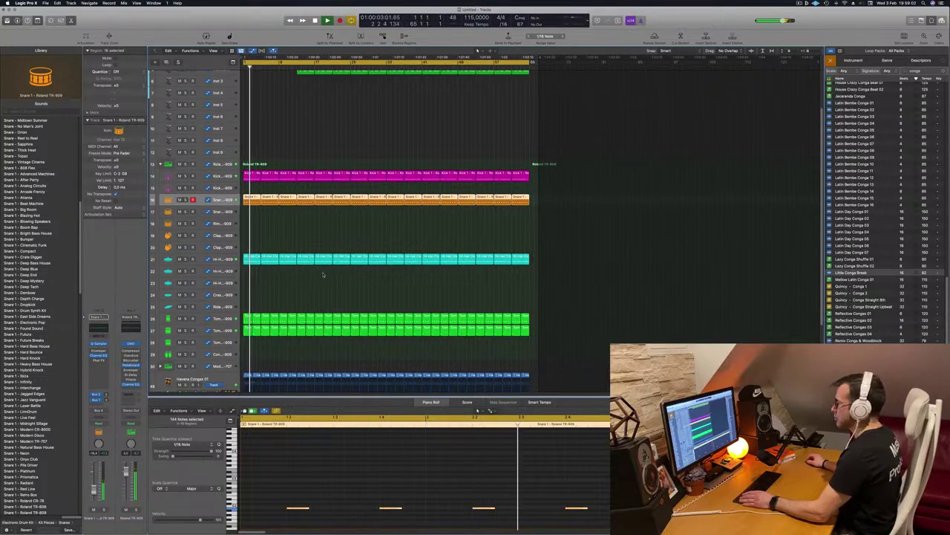
- Listen to the closed hi-hat track in solo, remove the solo, and return playback to the start
scroll(368, 182, up, 1)
scroll(367, 182, right, 3)
scroll(346, 161, up, 3)
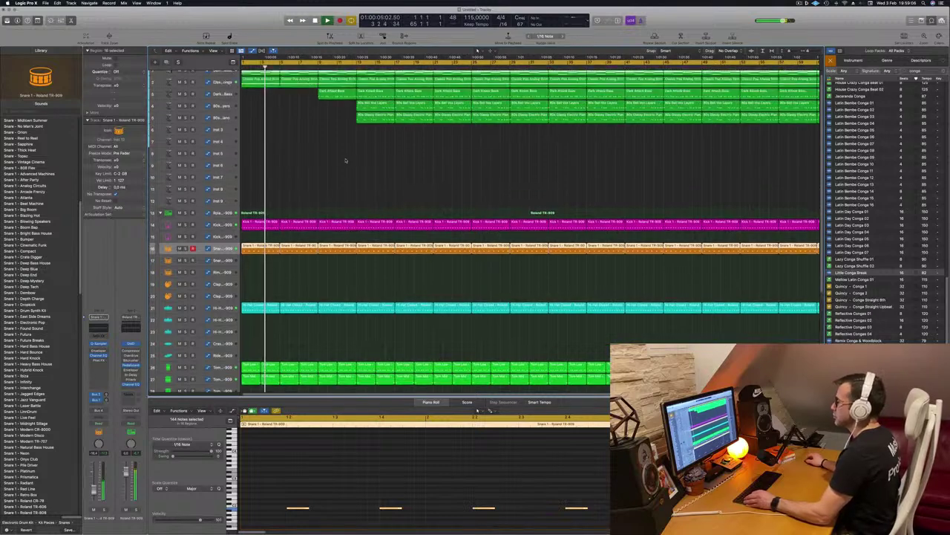
scroll(322, 157, left, 2)
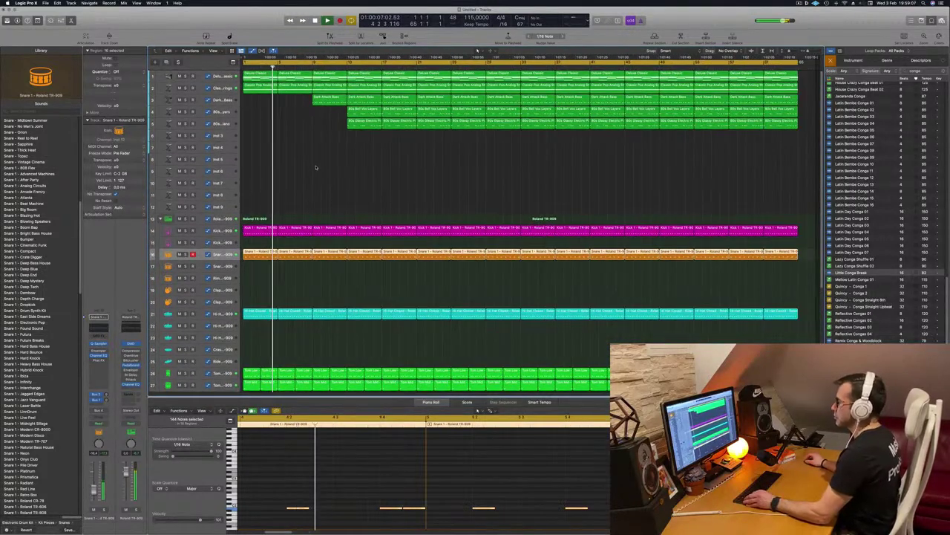
click(185, 314)
click(185, 313)
click(201, 314)
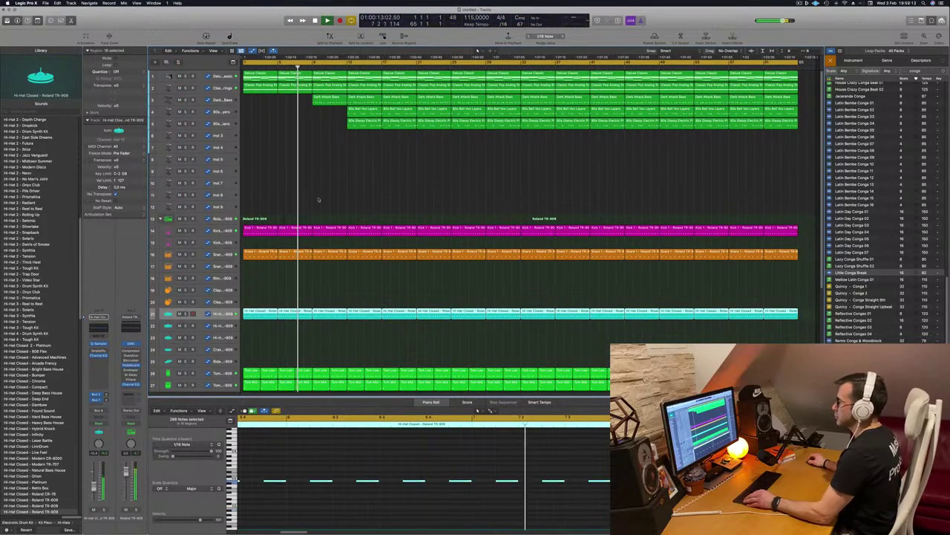
key(Return)
- Enlarge the Classic Pop Analog Strings track and reshape its cutoff automation into two rising ramps that drop at bars 5 and 9
click(220, 89)
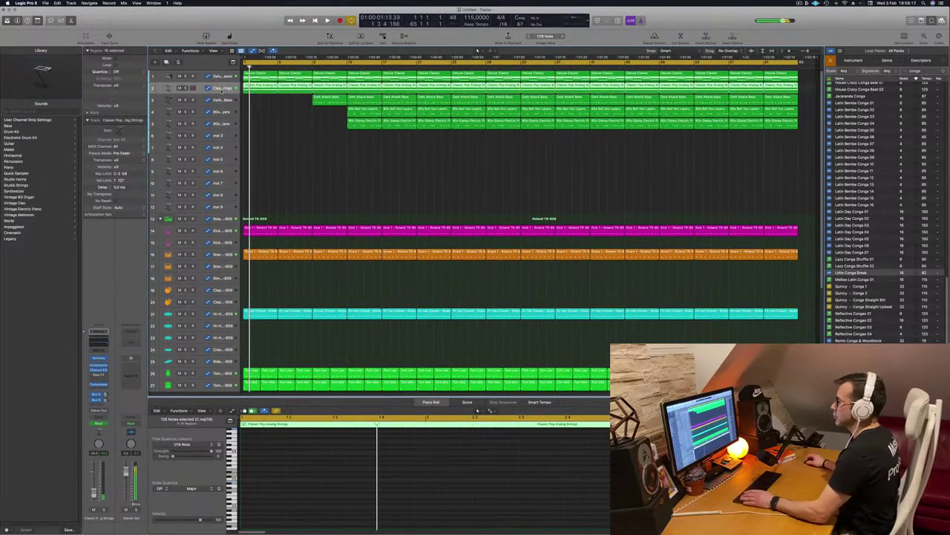
drag(221, 93, 220, 139)
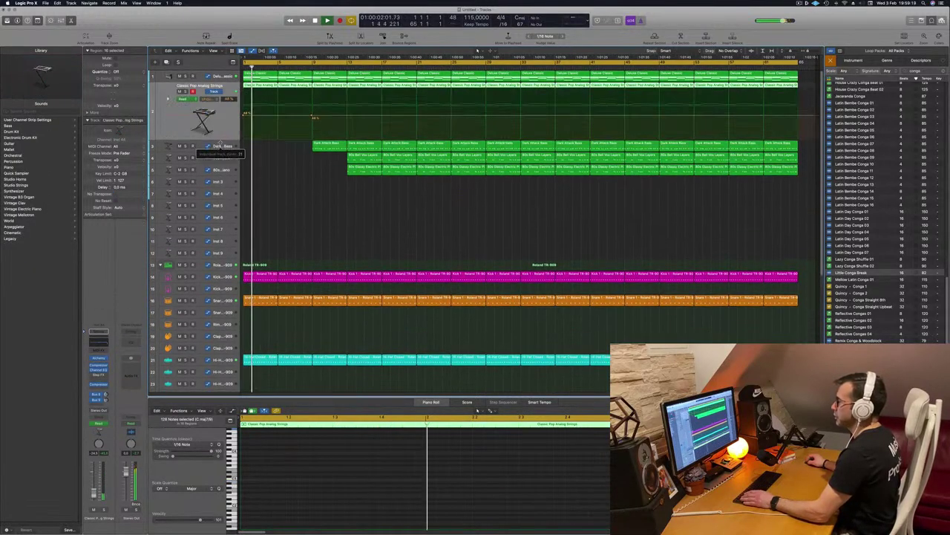
drag(279, 117, 279, 104)
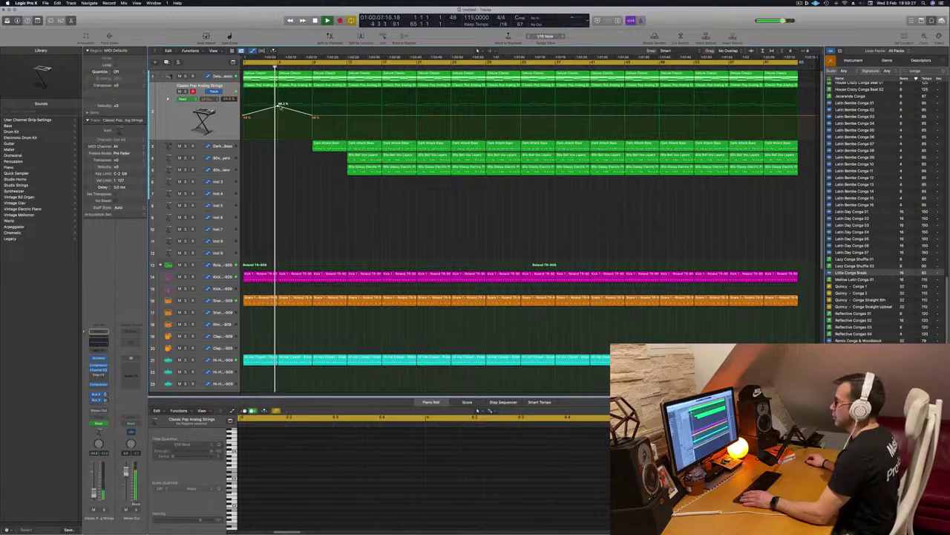
drag(283, 104, 313, 121)
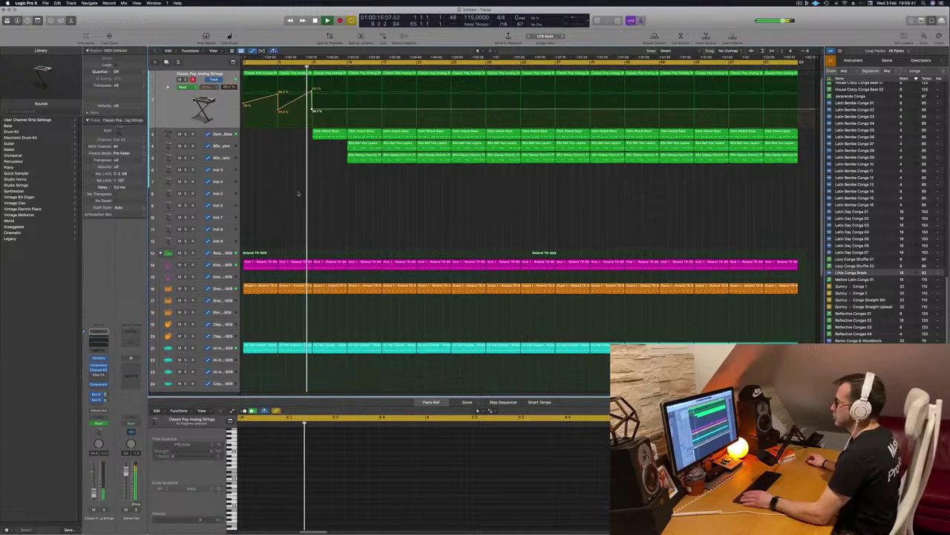
- Try the arrangement without the Deluxe Classic region at bar 9, restore the region, and replay from about bar 9
click(332, 75)
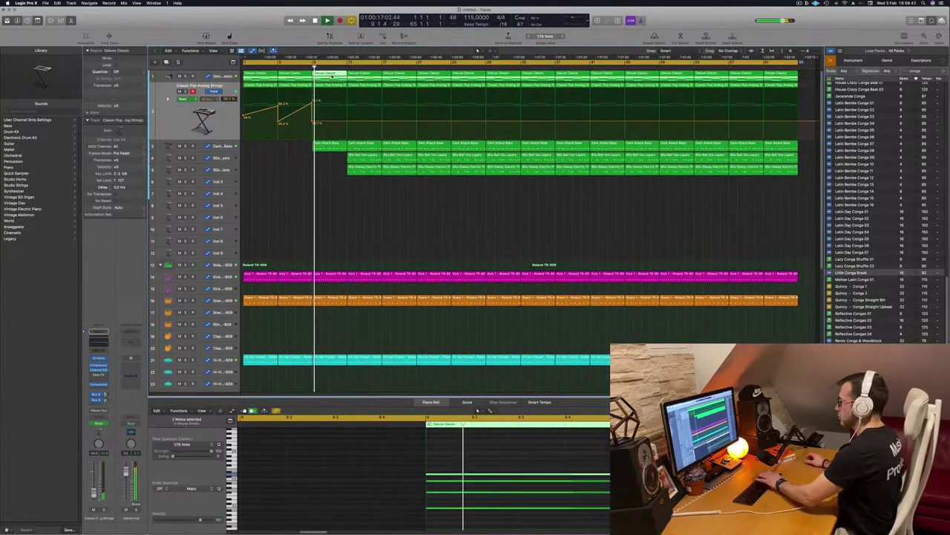
key(Delete)
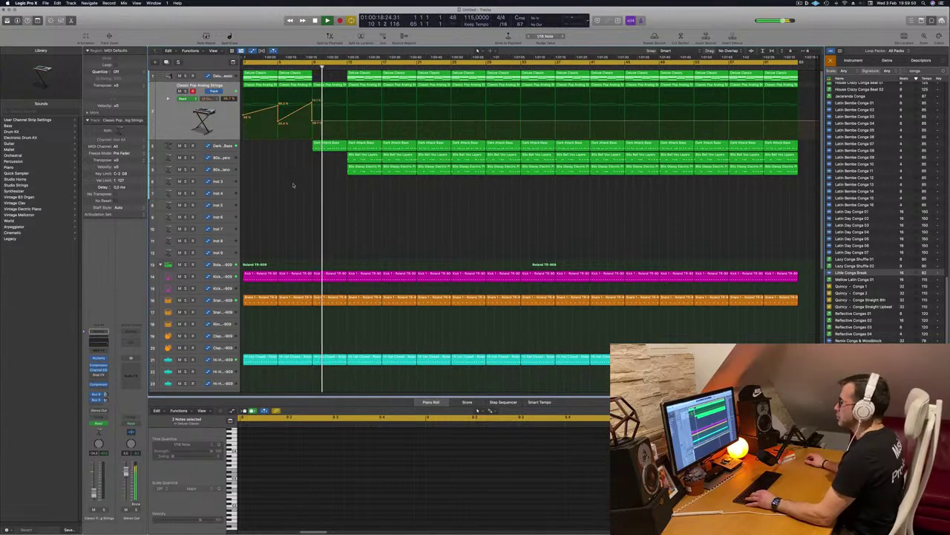
click(325, 74)
key(Return)
click(311, 67)
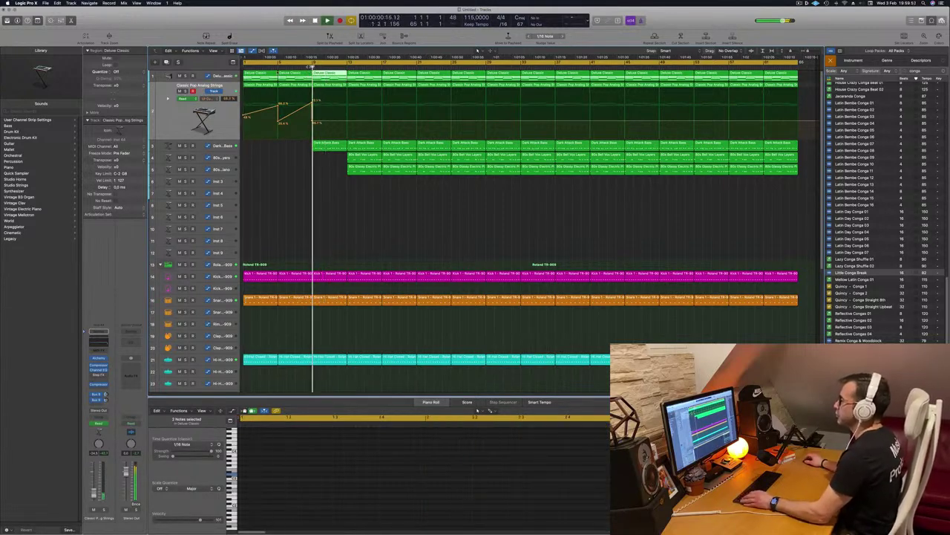
- Add a send to Bus 7 on the Deluxe Classic track
click(226, 76)
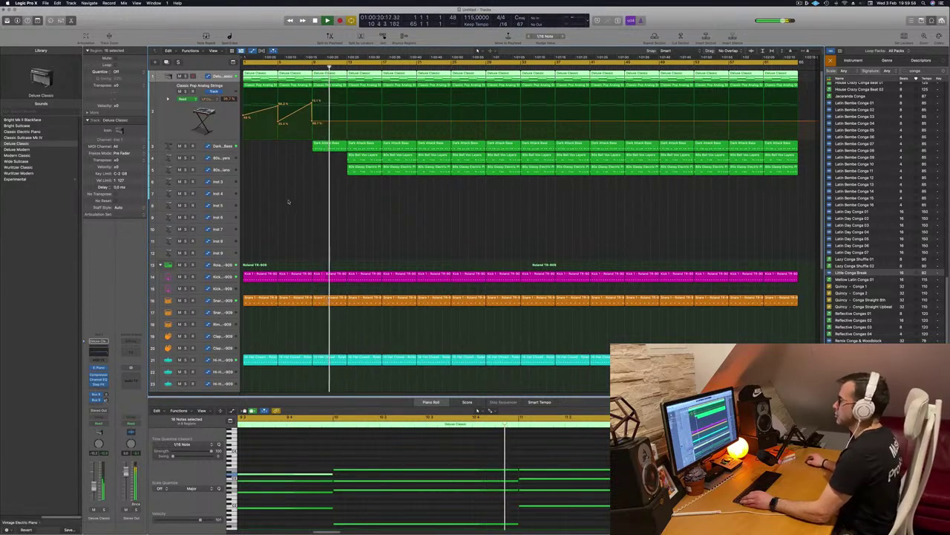
click(96, 401)
mouse_move(95, 412)
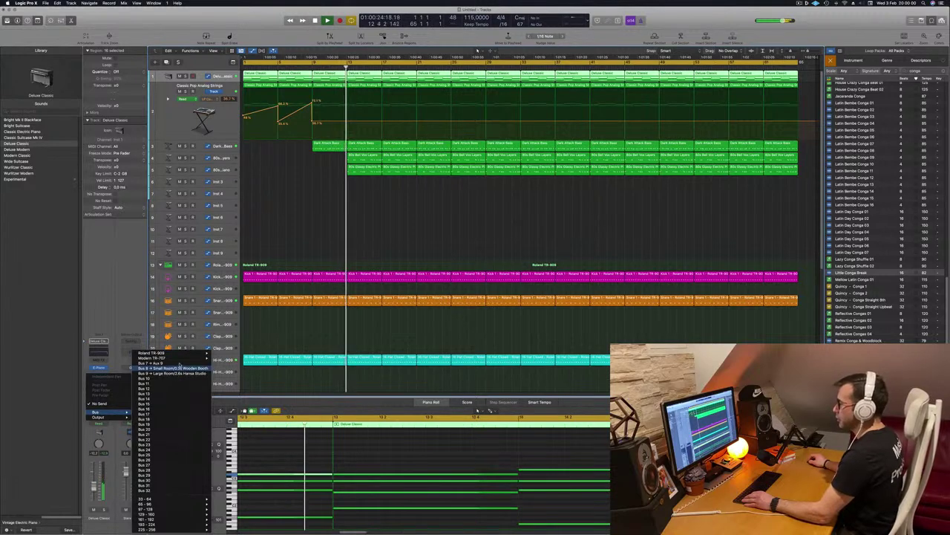
click(109, 355)
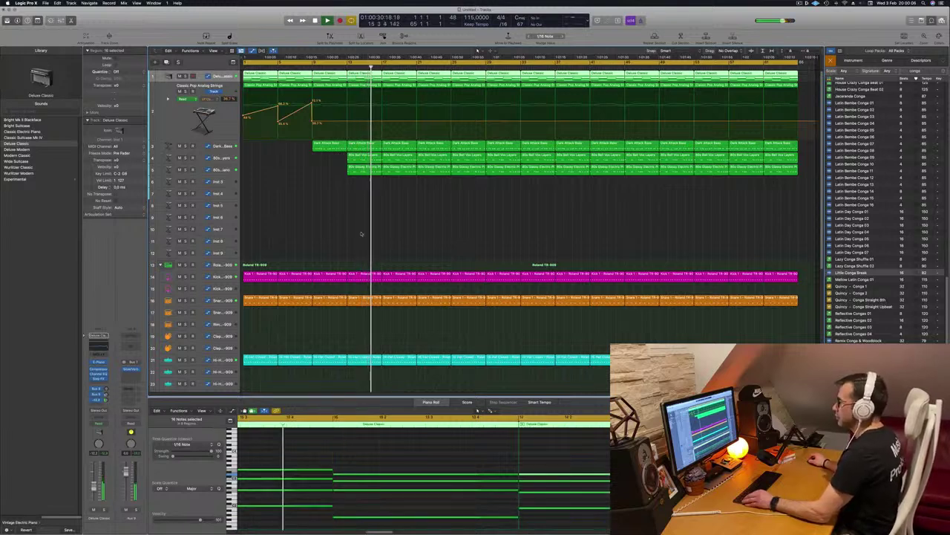
- Replay from about bar 8 and delete the bar 13 regions of 80s Bell Vox Layers and 80s Glassy Electric Piano so both enter at bar 17
click(302, 65)
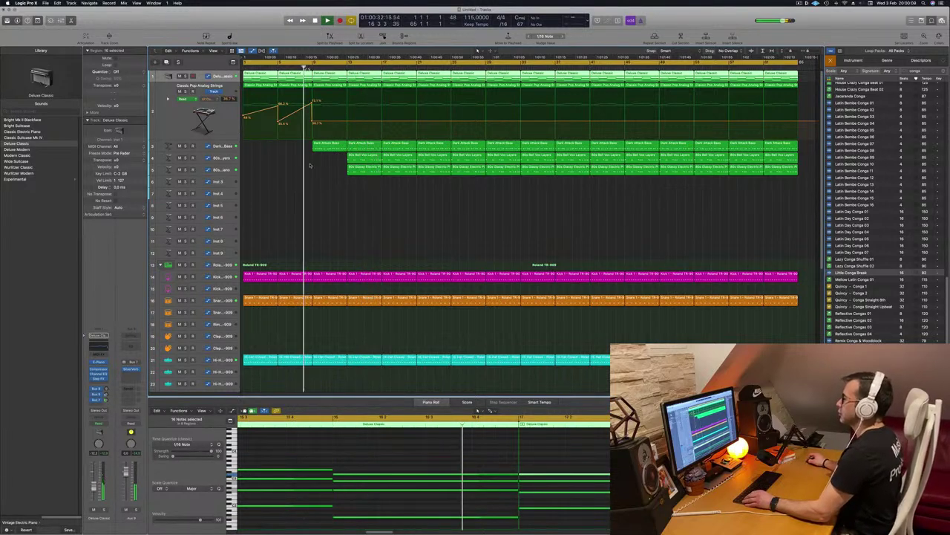
drag(346, 193, 360, 161)
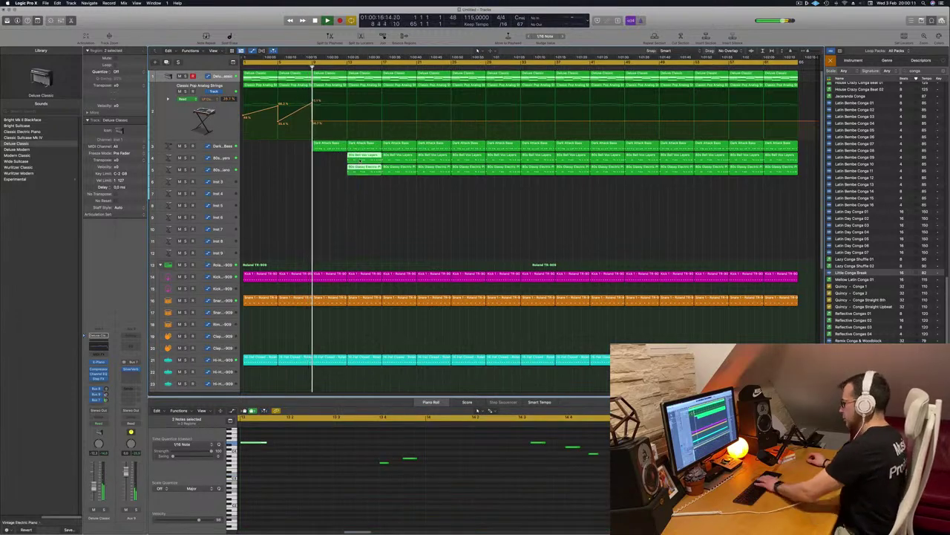
key(Delete)
- Add a third rising ramp to the strings' cutoff automation from bar 9 to bar 13 and stop playback
click(347, 121)
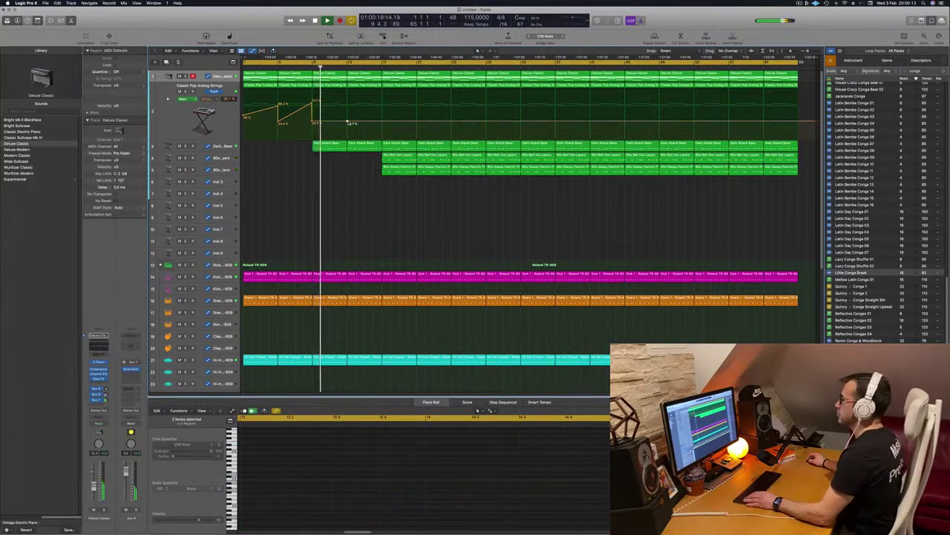
drag(348, 122, 348, 101)
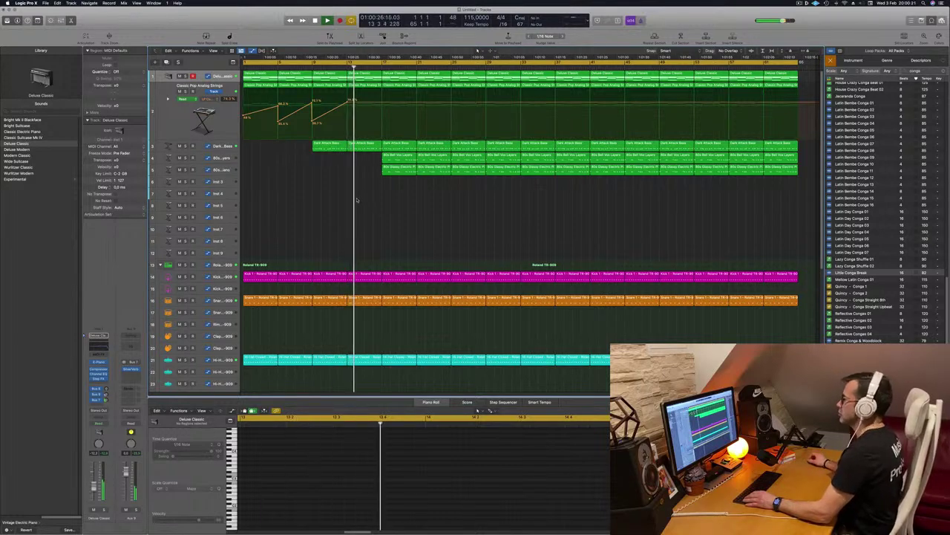
click(174, 112)
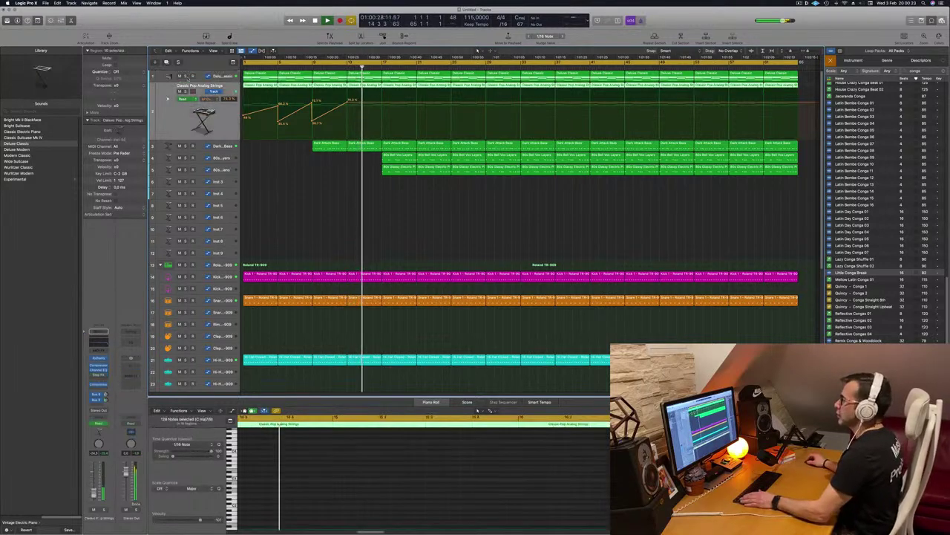
key(space)
- Duplicate the Deluxe Classic track with its settings and copy its first region to bar 1 of the new track
click(171, 76)
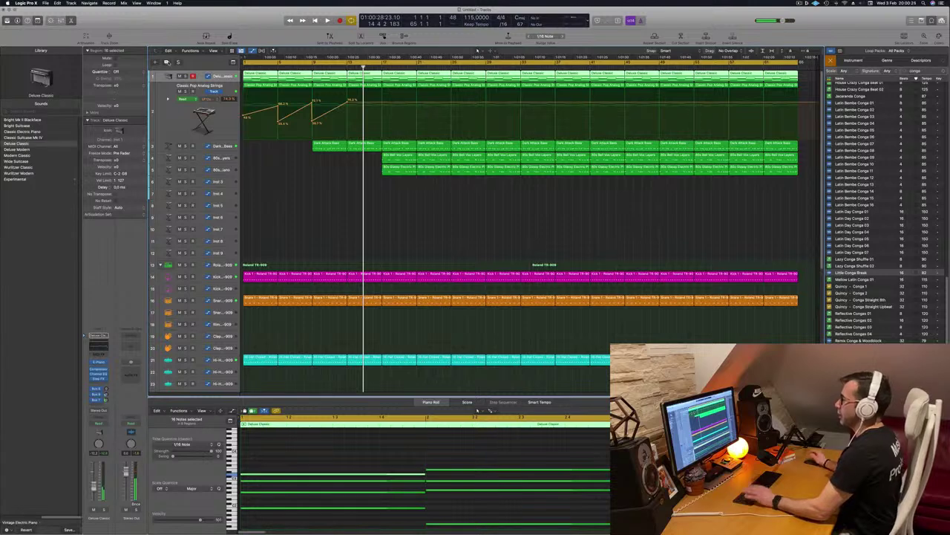
key(super+d)
key(space)
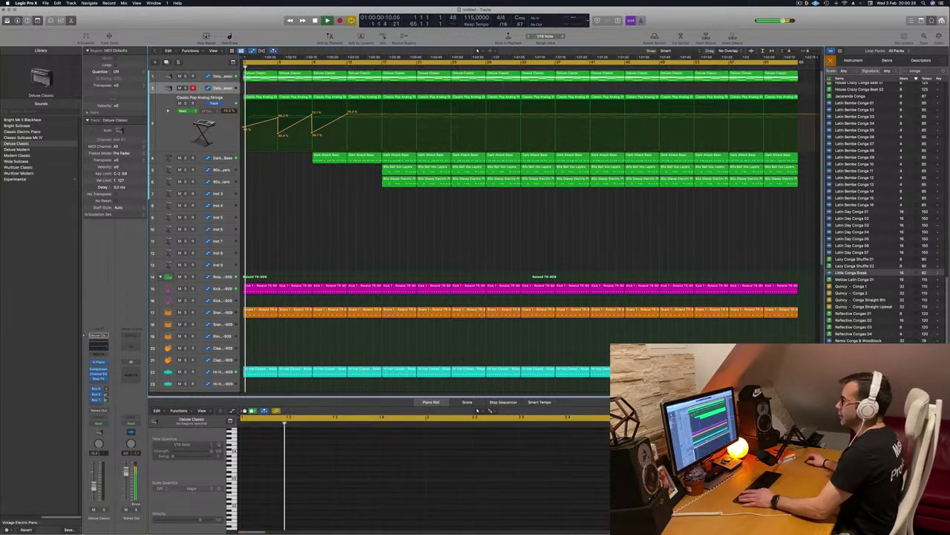
key(space)
click(258, 75)
drag(258, 77, 260, 87)
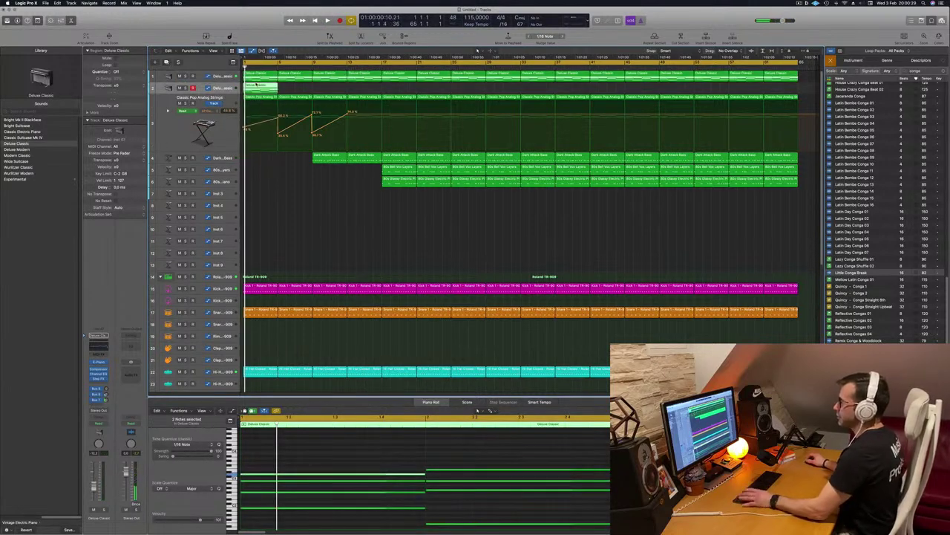
- Briefly listen to the original Deluxe Classic track in solo and remove the solo
click(220, 77)
key(space)
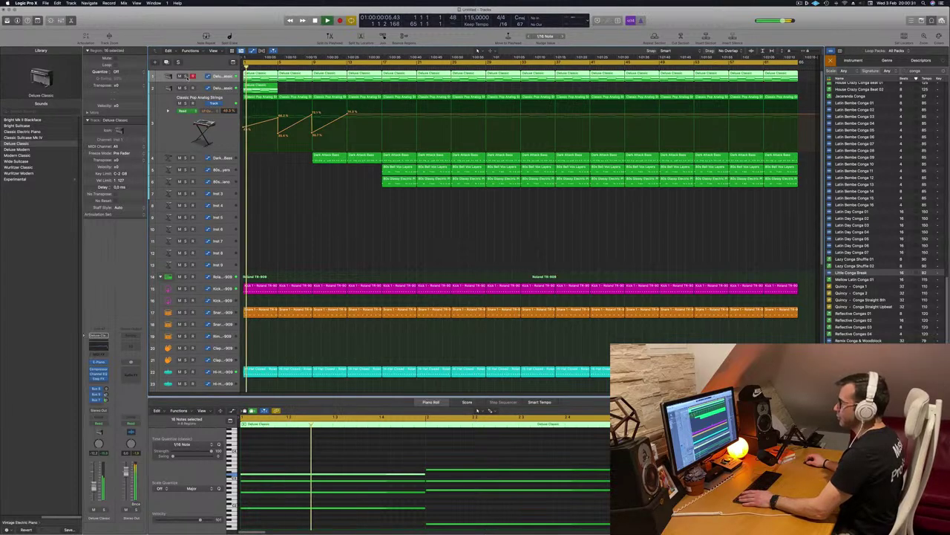
click(185, 77)
click(185, 77)
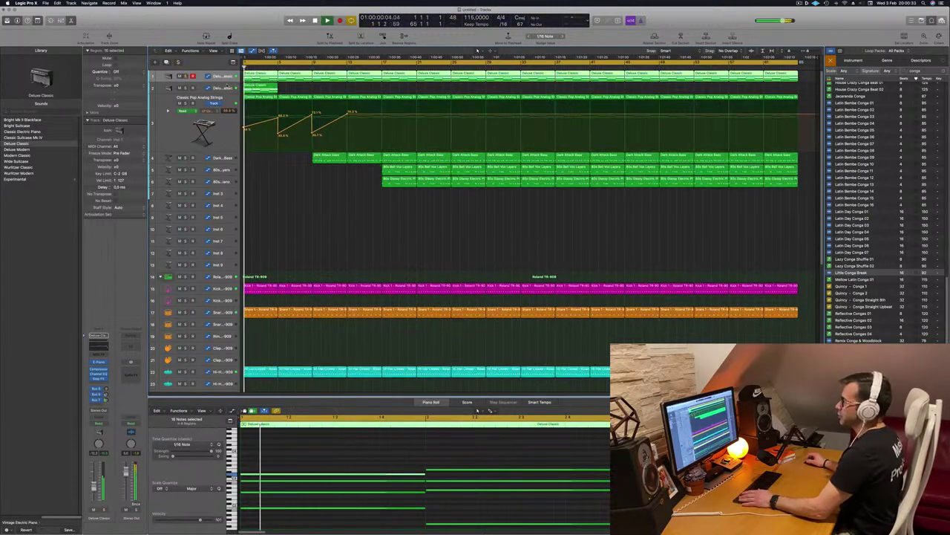
- Repeat the copied region along the duplicate Deluxe Classic track until it fills the arrangement up to bar 65
click(261, 88)
key(space)
drag(261, 88, 297, 89)
mouse_move(324, 92)
mouse_down()
mouse_move(261, 88)
mouse_move(329, 90)
mouse_up()
drag(388, 91, 659, 86)
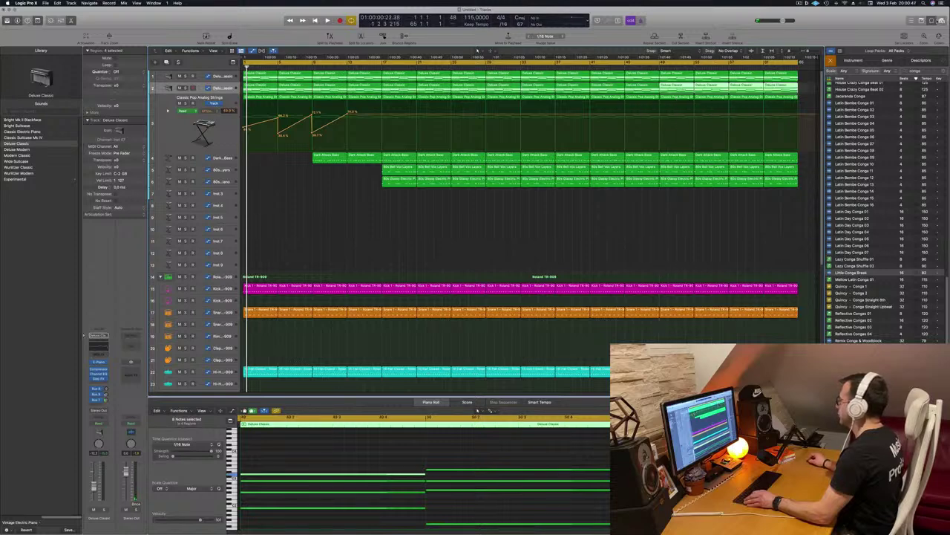
- Hide the loop and media browsers to widen the arrangement area and briefly play the song
key(f)
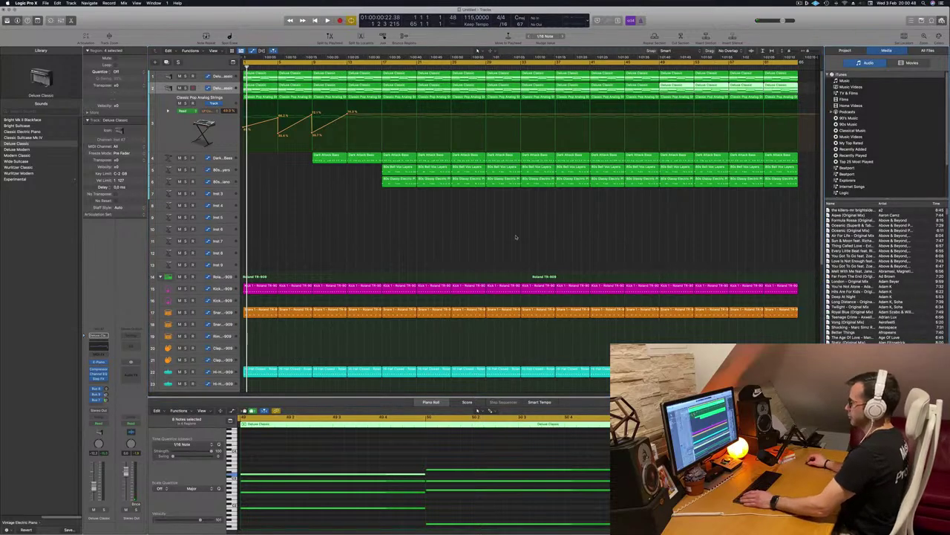
click(516, 237)
key(space)
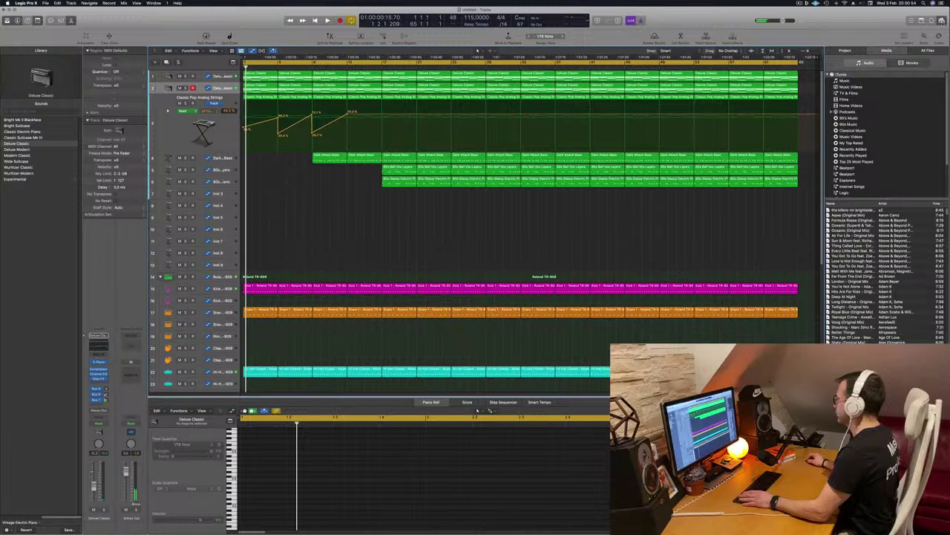
key(f)
key(space)
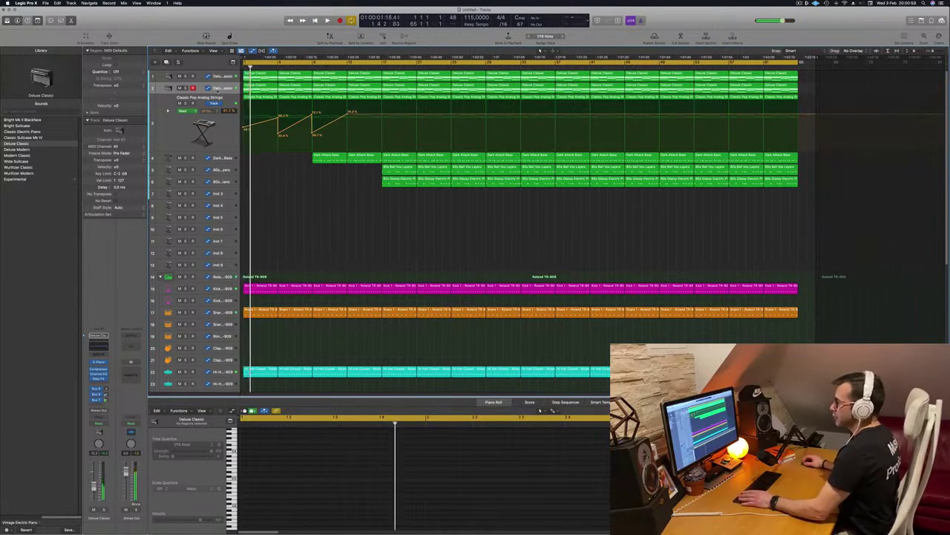
- Replace the duplicate Deluxe Classic track's instrument with Alchemy and load the Deeper Emotion preset from the Pads category
click(221, 88)
click(104, 343)
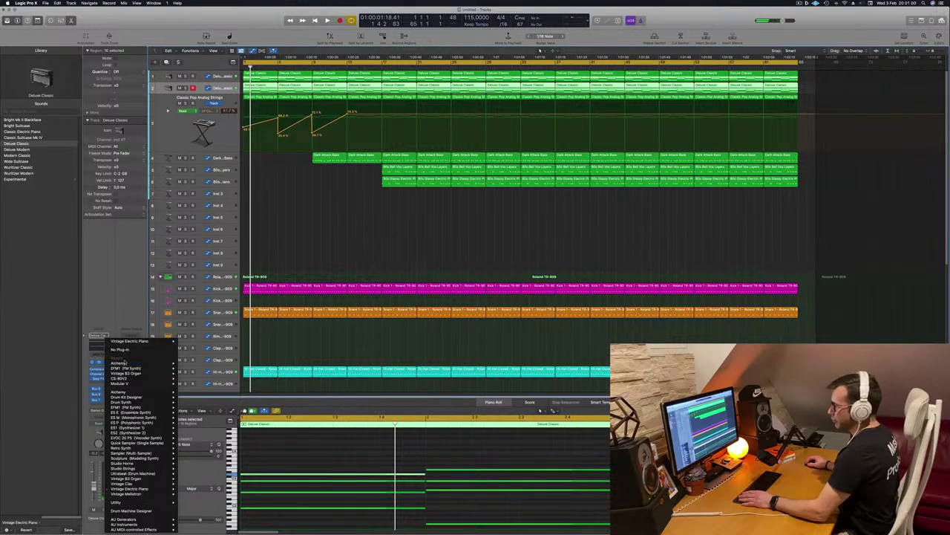
click(140, 363)
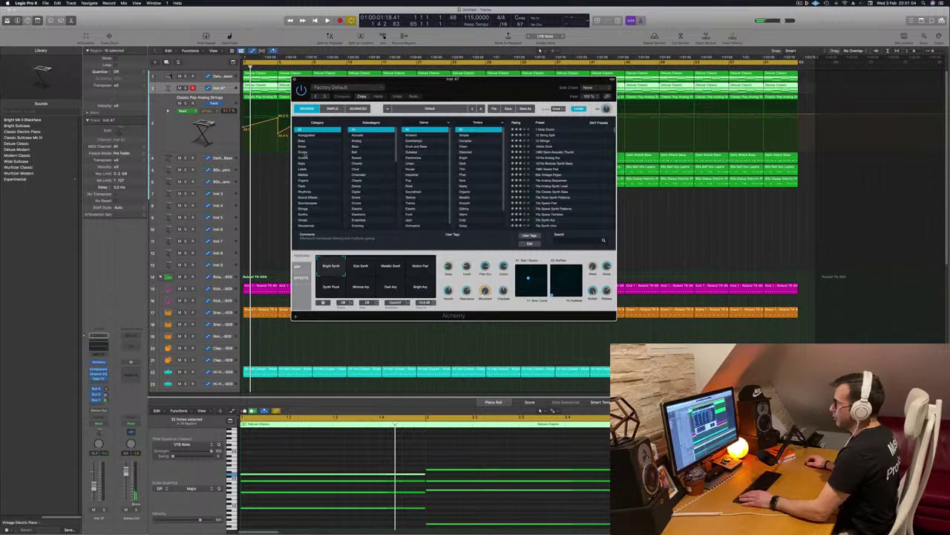
click(305, 186)
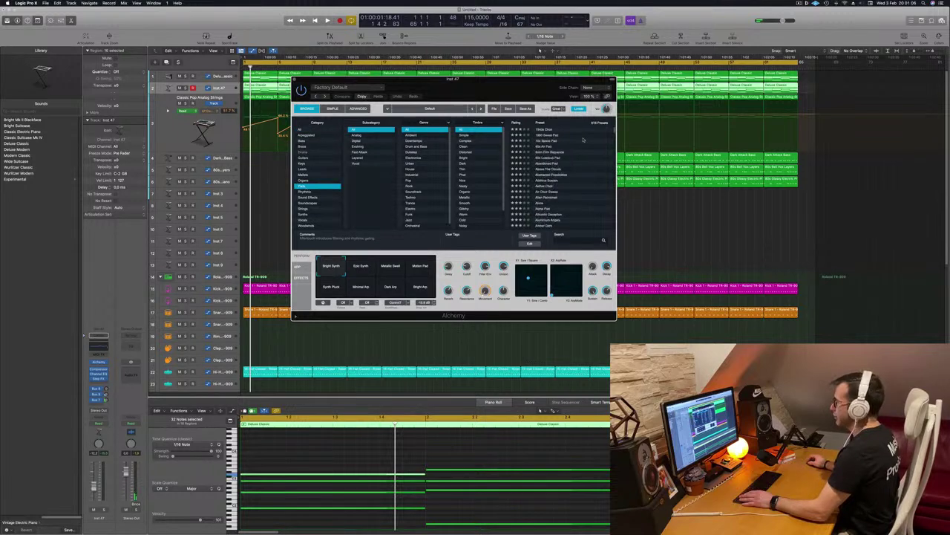
scroll(552, 137, up, 2)
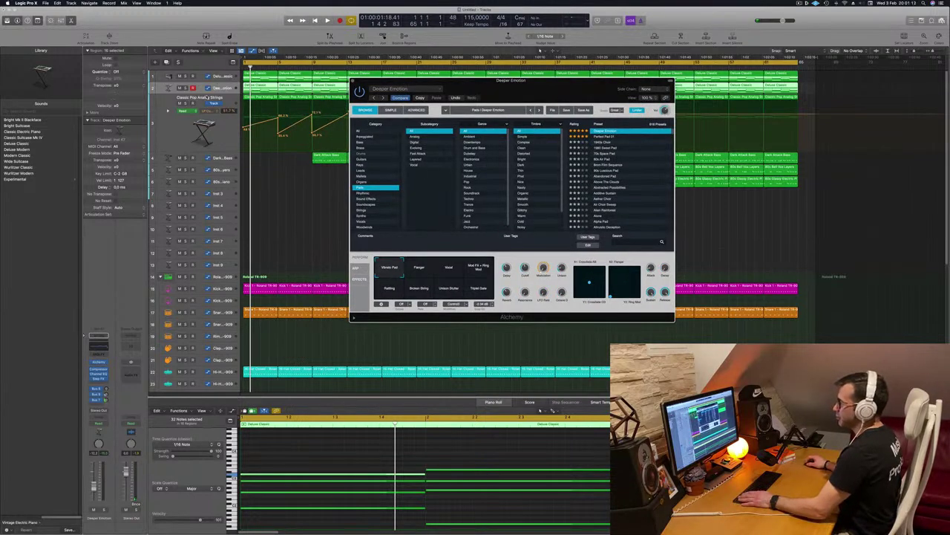
- Audition Deeper Emotion's Flanger variation during playback, choose the Vocal variation, and solo the track
key(space)
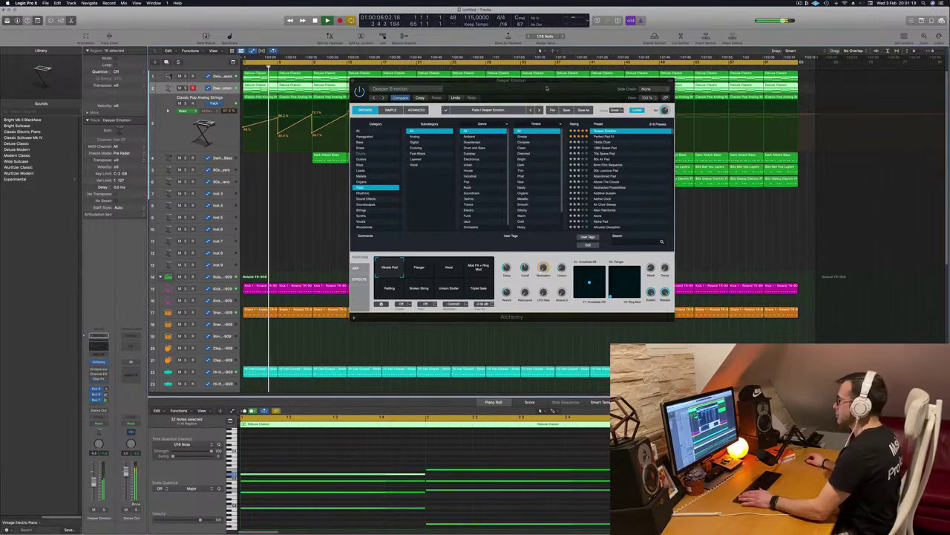
drag(549, 85, 492, 110)
click(362, 299)
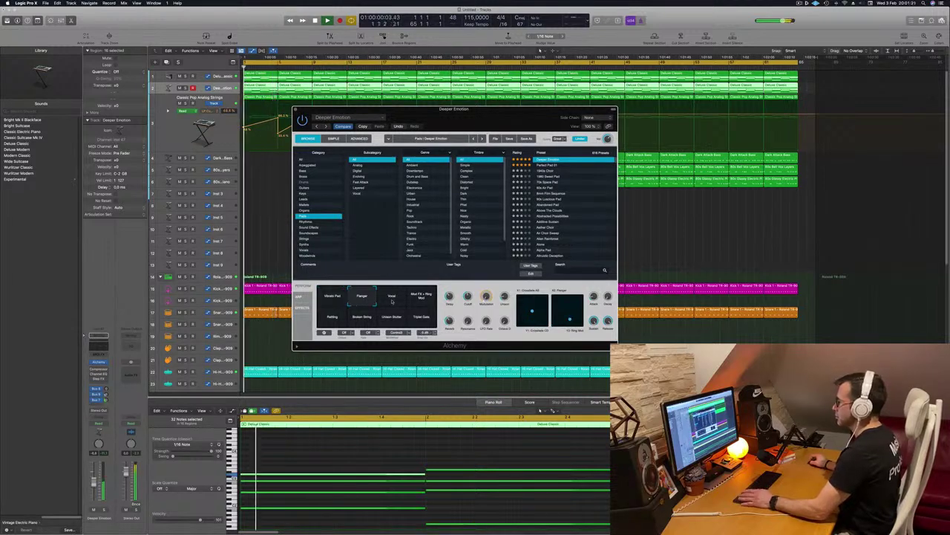
click(393, 301)
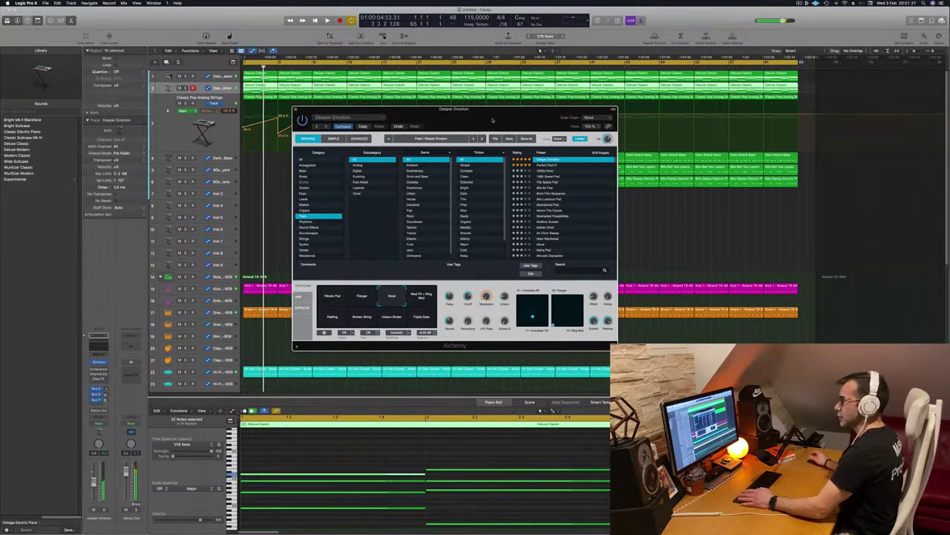
mouse_move(484, 115)
mouse_down()
mouse_move(460, 136)
mouse_move(430, 137)
mouse_move(494, 116)
mouse_up()
click(104, 511)
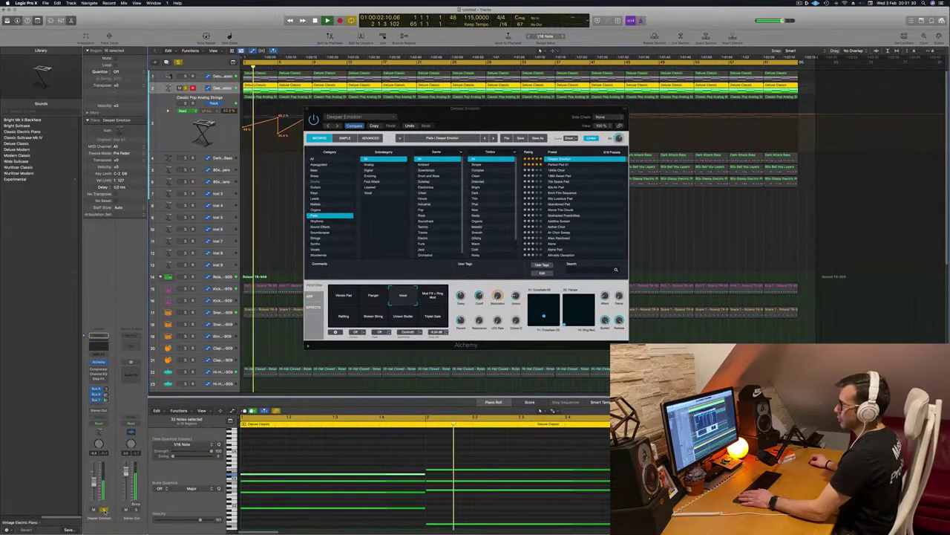
- With the pad track unsoloed, audition Deeper Emotion's remaining variations from Mod FX + Ring Mod to Triplet Gate and return to Vocal
click(104, 510)
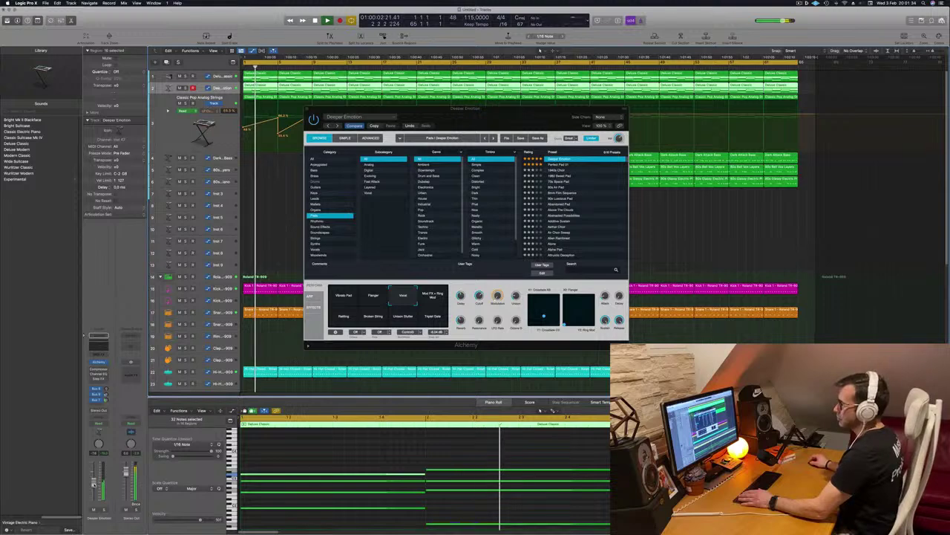
click(431, 297)
click(343, 318)
click(373, 316)
click(403, 317)
click(428, 317)
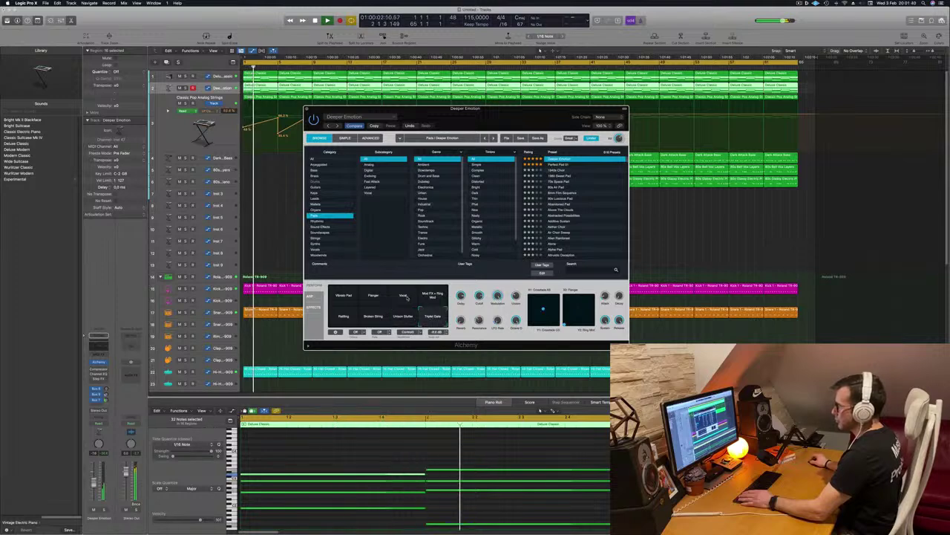
click(405, 297)
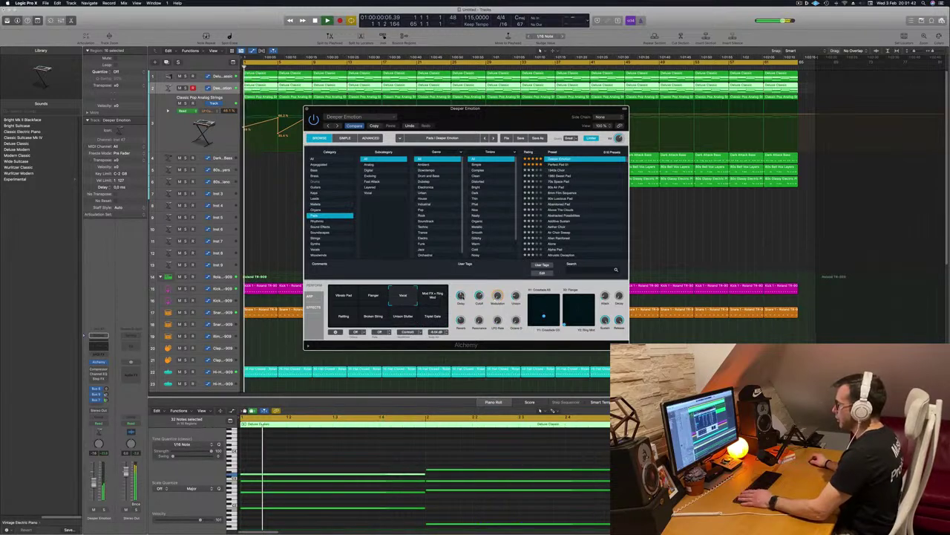
- Move the Alchemy window off the opening bars and delete the pad track's first four regions so it enters at bar 17
drag(465, 108, 639, 87)
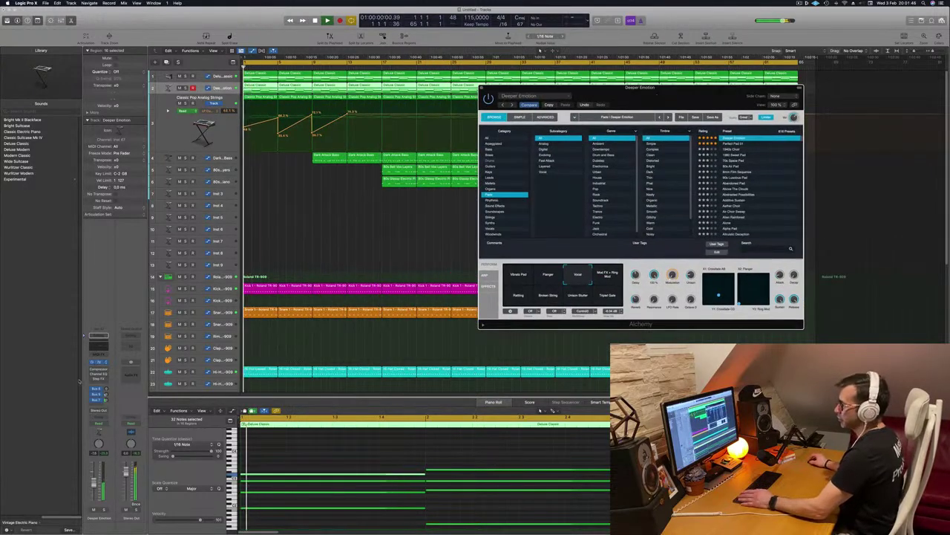
click(193, 396)
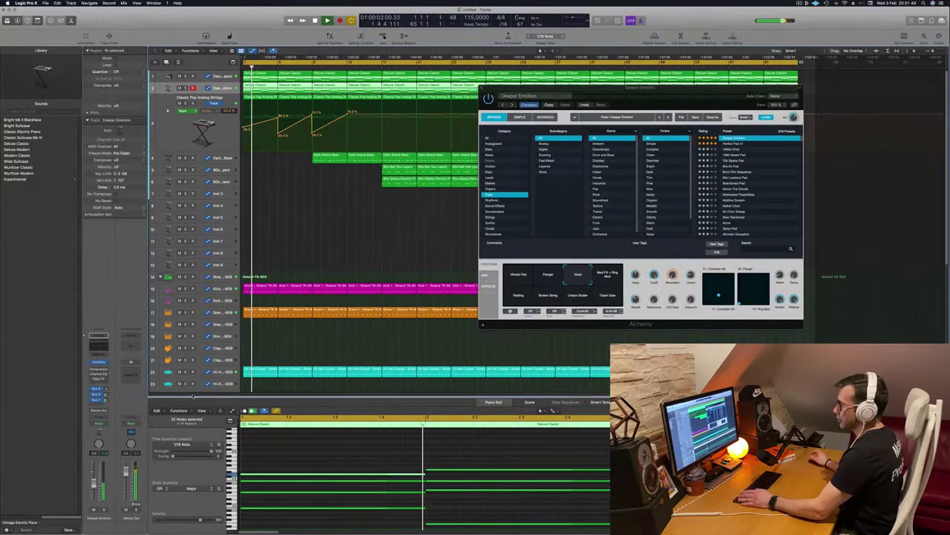
click(322, 245)
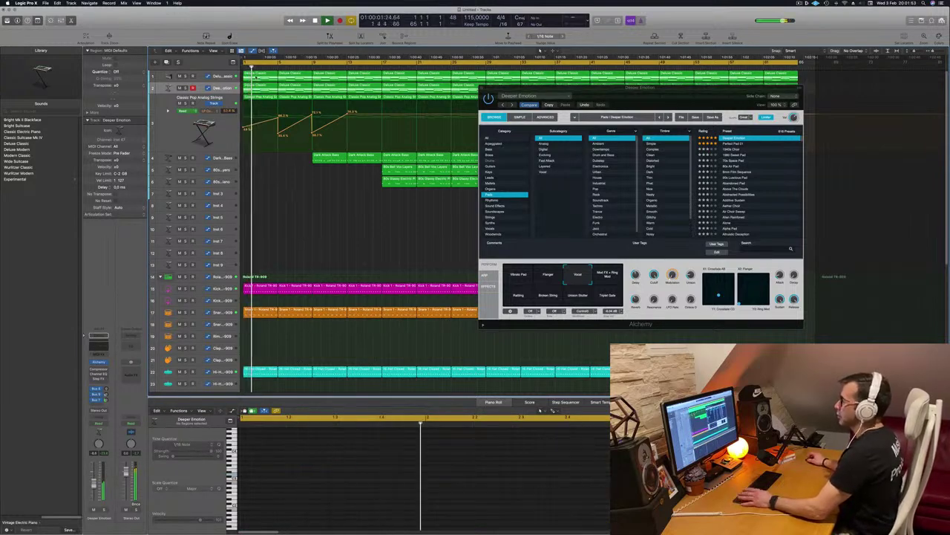
click(262, 88)
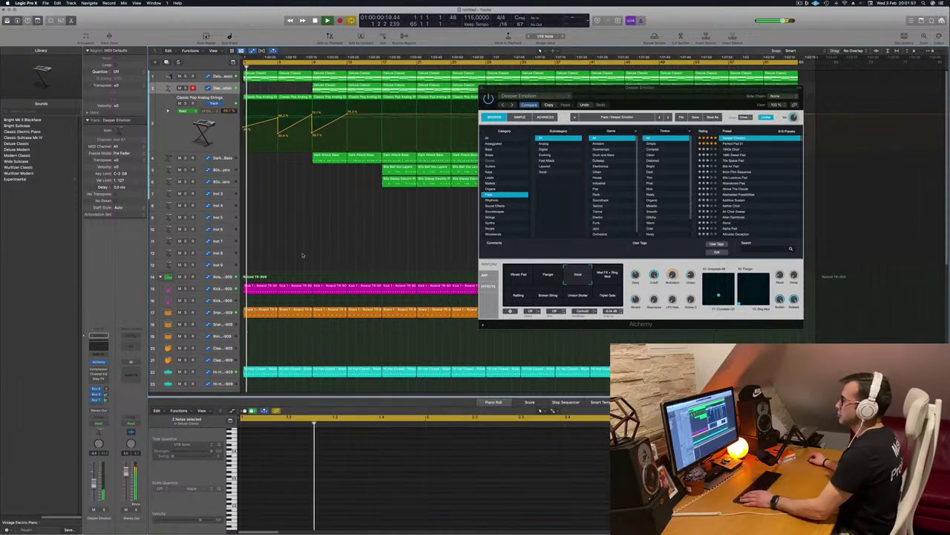
key(super+Right)
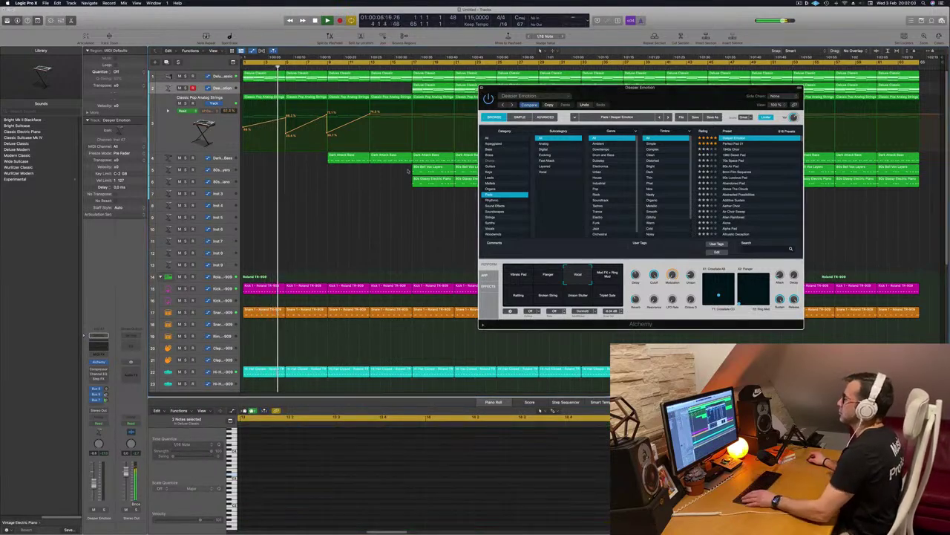
- Hide the plug-in window and delete the 80s Bell Vox Layers and 80s Glassy Electric Piano regions between bars 17 and 25
key(v)
drag(398, 174, 494, 187)
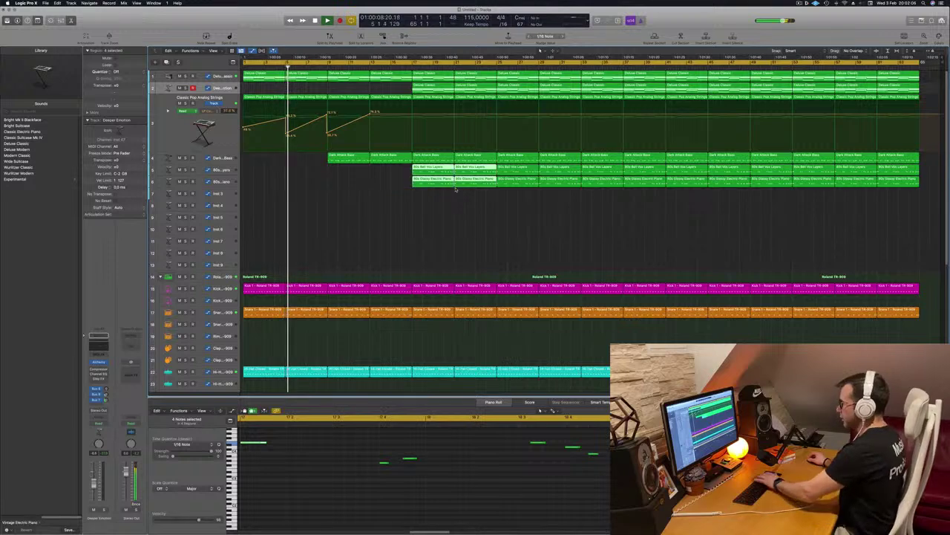
key(Delete)
- Raise the strings' LP Cutoff automation to 100 % at bar 13, drop it there, and ramp it up again to bar 17
scroll(310, 232, down, 3)
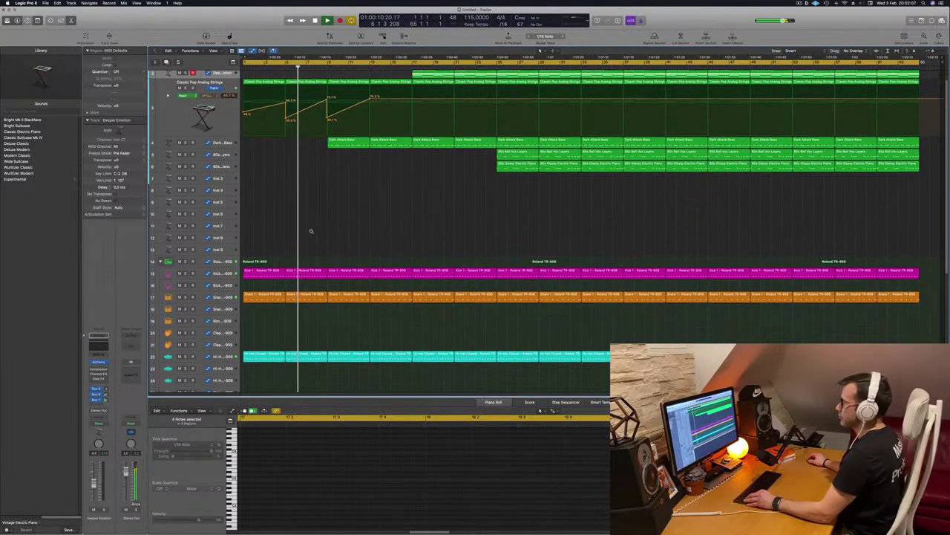
scroll(327, 210, down, 4)
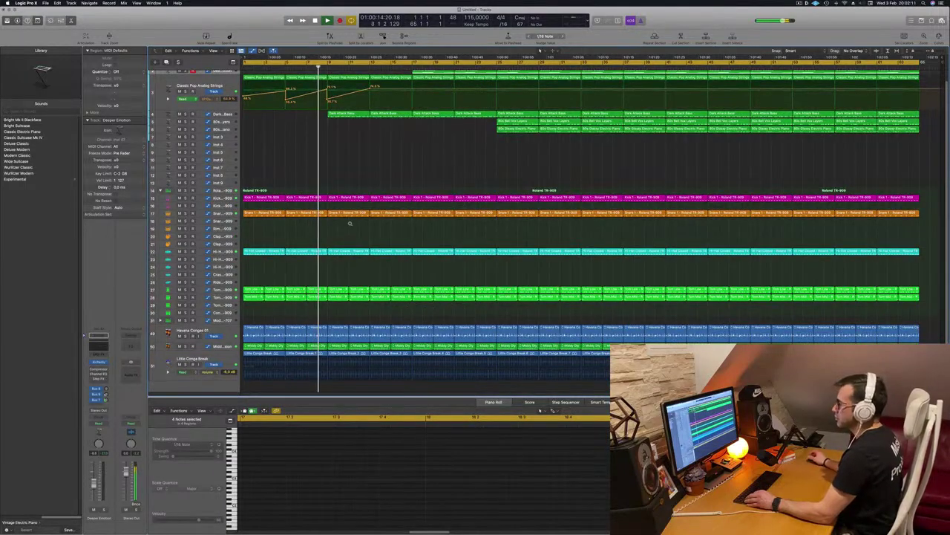
scroll(347, 144, up, 1)
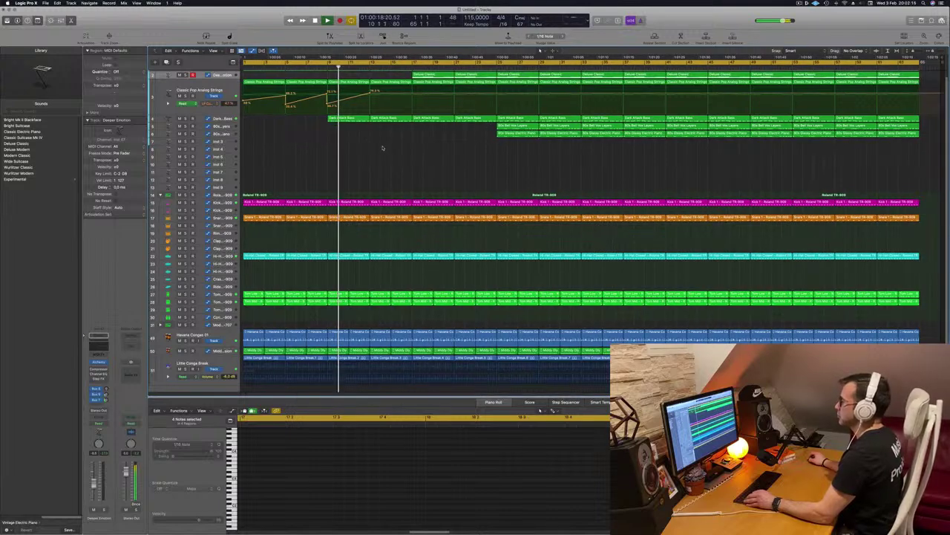
scroll(381, 150, up, 1)
scroll(382, 149, up, 4)
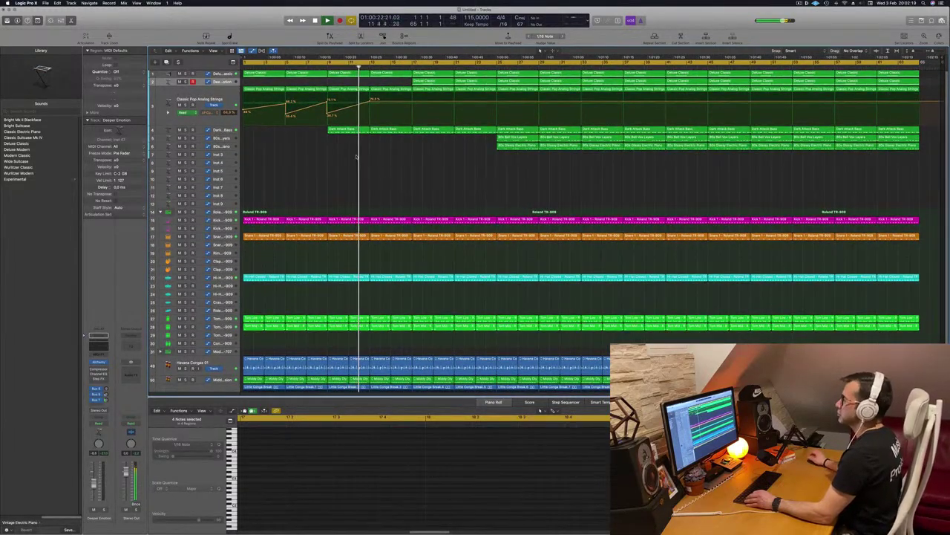
scroll(333, 159, right, 2)
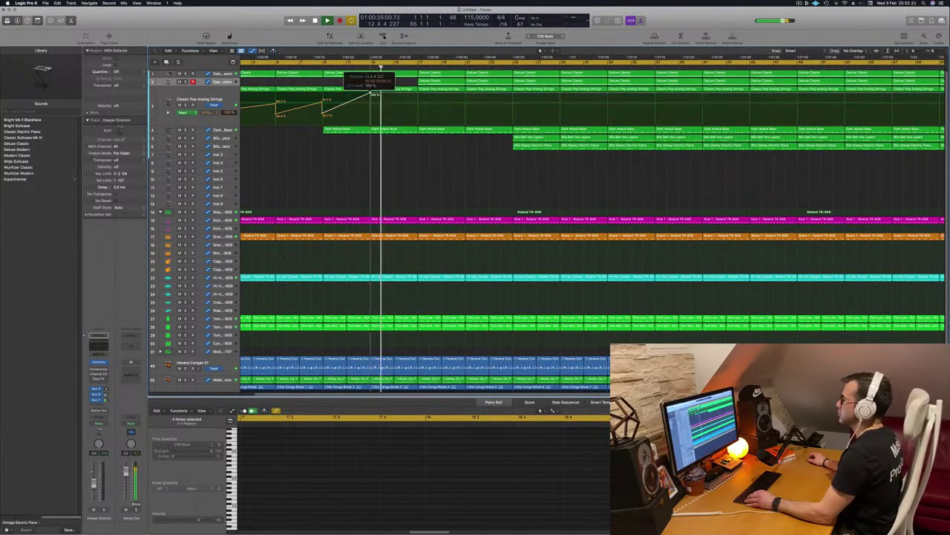
drag(372, 95, 370, 112)
click(365, 63)
click(417, 111)
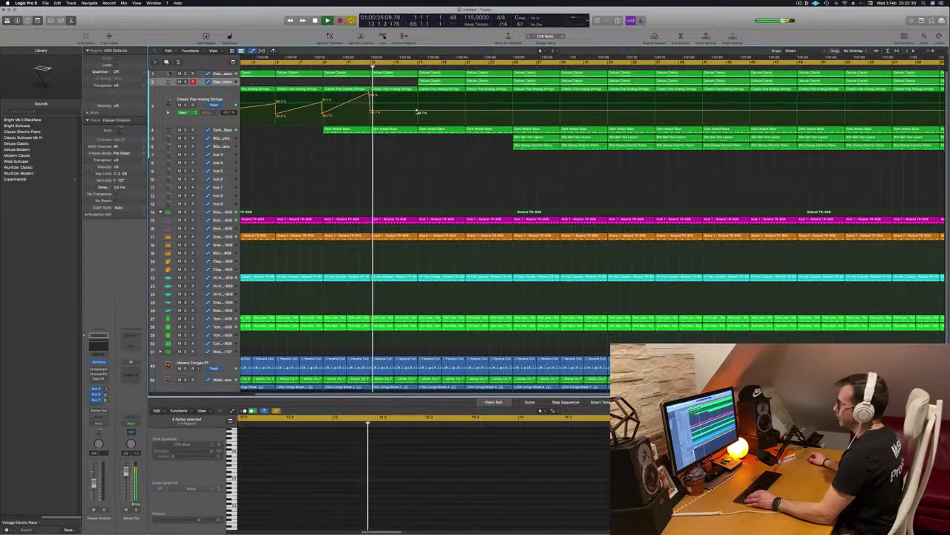
drag(417, 111, 418, 93)
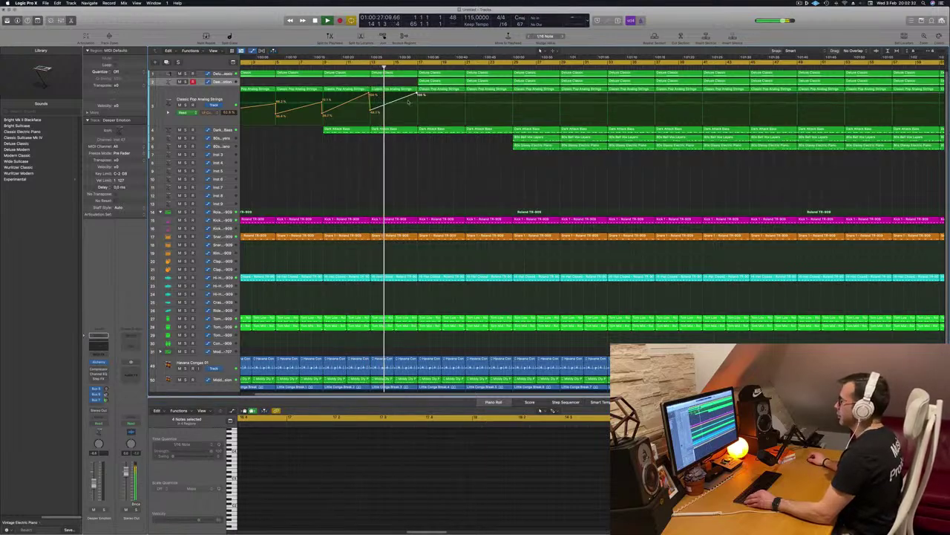
- Lower the strings' filter cutoff automation slightly from bar 17 onward, directly after the last ramp
key(super+Left)
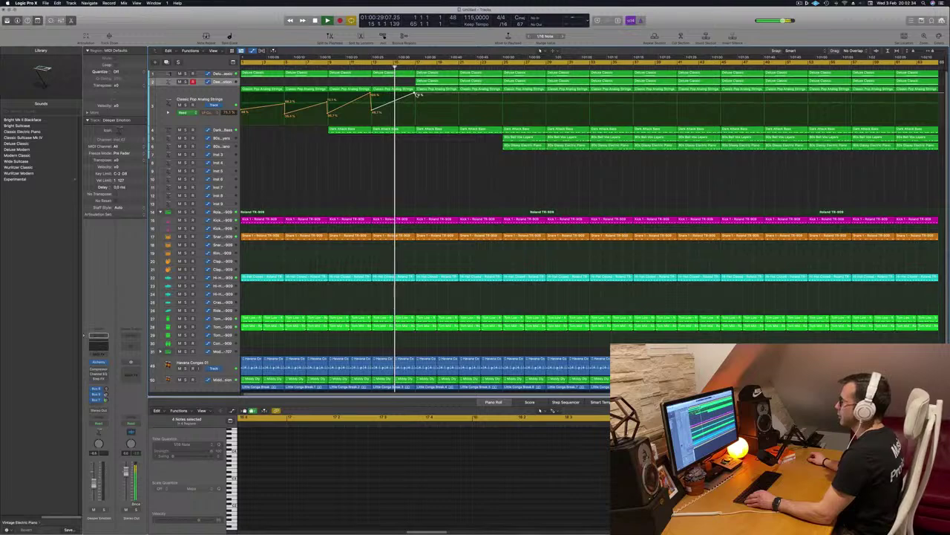
drag(418, 95, 416, 102)
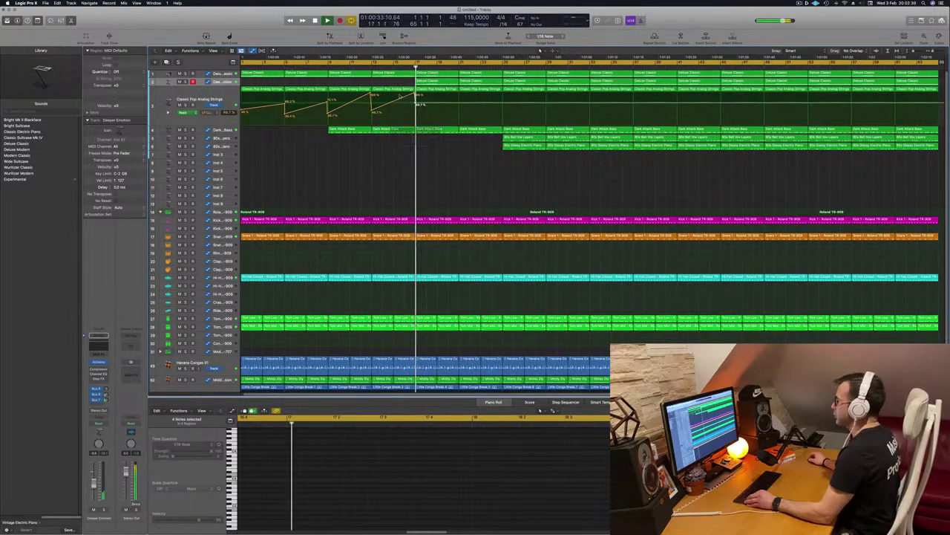
key(super+Left)
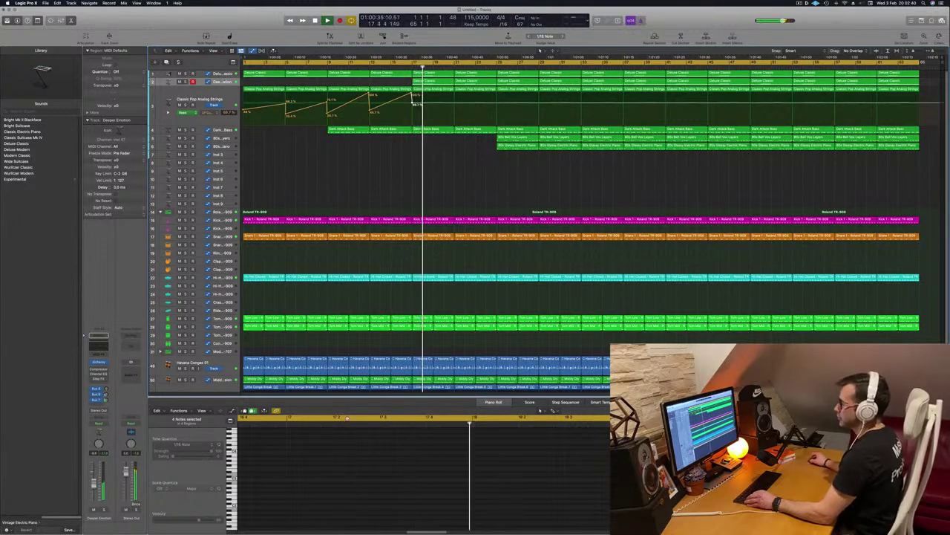
- Open the mixer and add a Compressor with side chain Inst 10 to the Deeper Emotion channel
key(x)
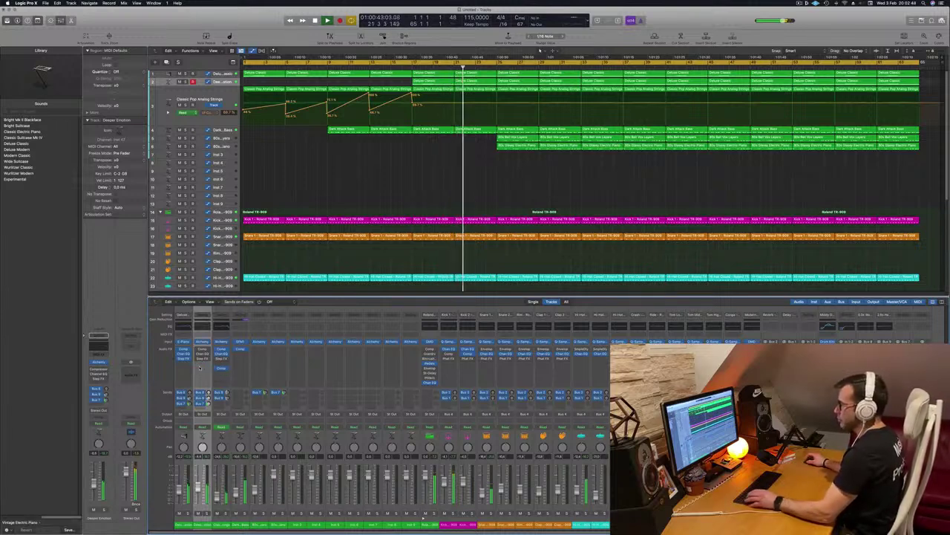
click(201, 368)
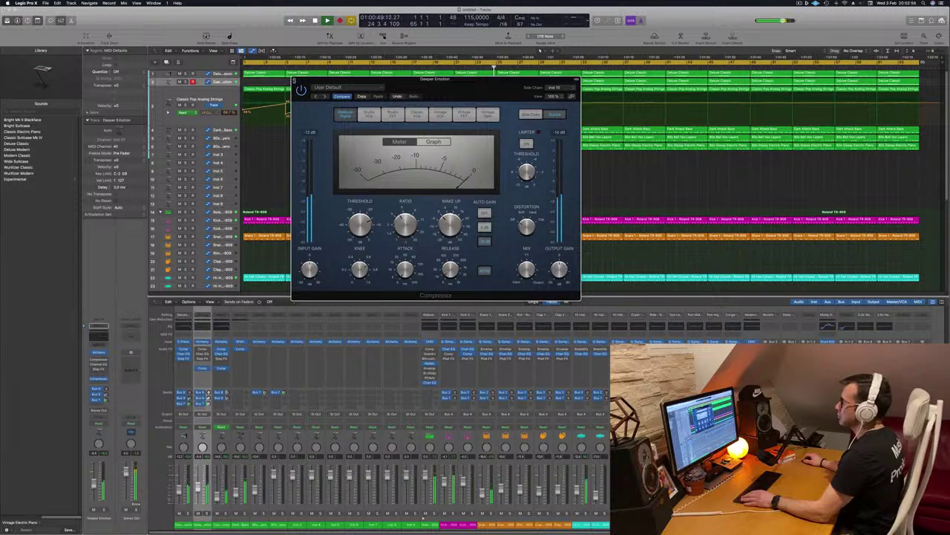
key(super+w)
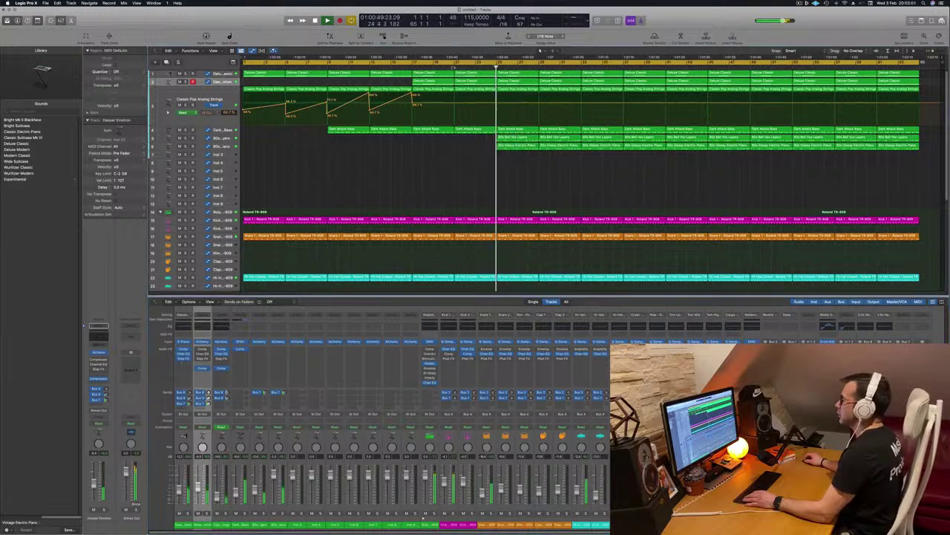
- Play from bar 21 and delete the snare and closed hi-hat regions between bars 25 and 33
click(454, 66)
scroll(528, 171, down, 5)
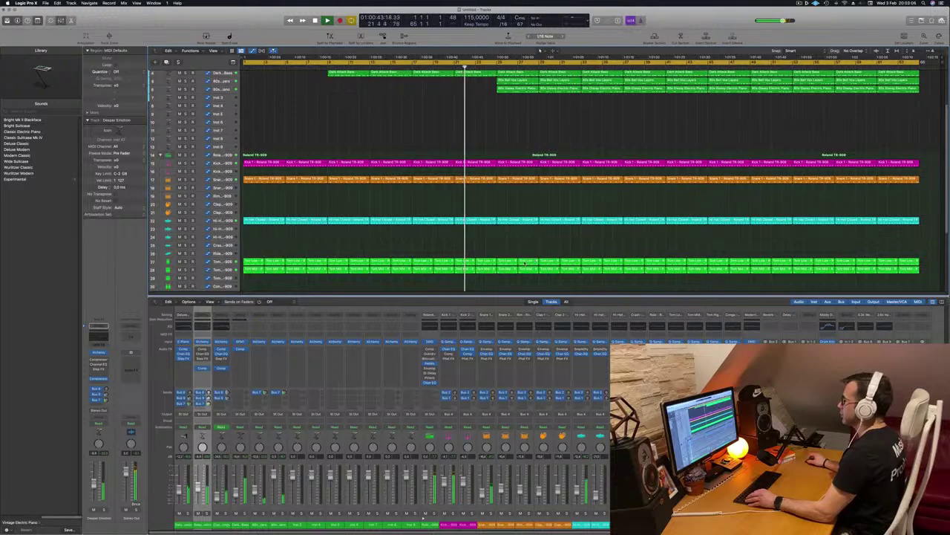
scroll(525, 263, down, 3)
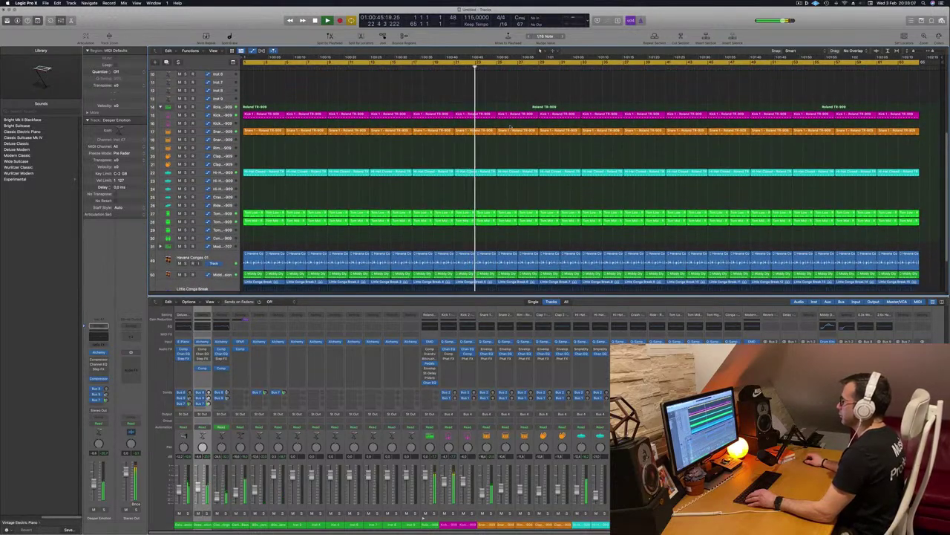
drag(496, 127, 542, 172)
key(Delete)
- Delete the Little Conga Break regions between bars 25 and 33
scroll(510, 181, down, 2)
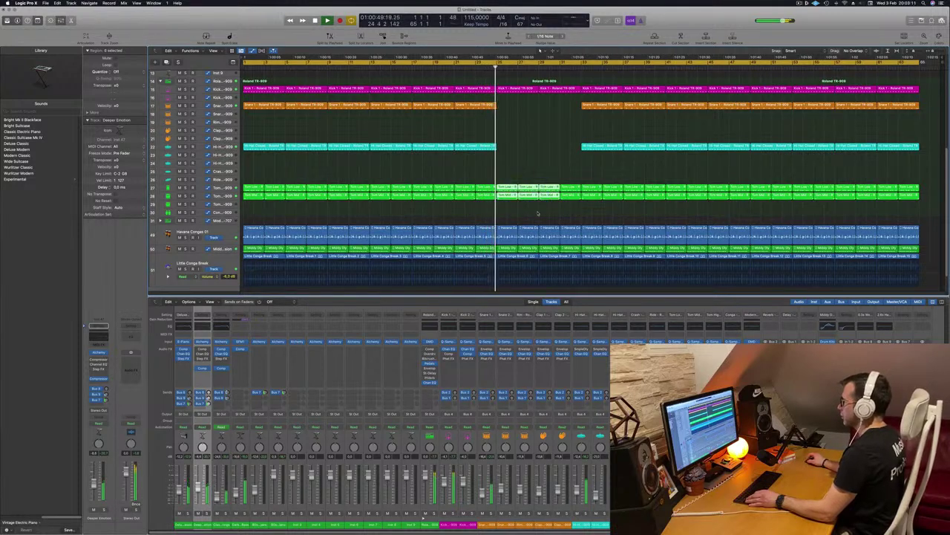
scroll(538, 214, down, 1)
click(516, 255)
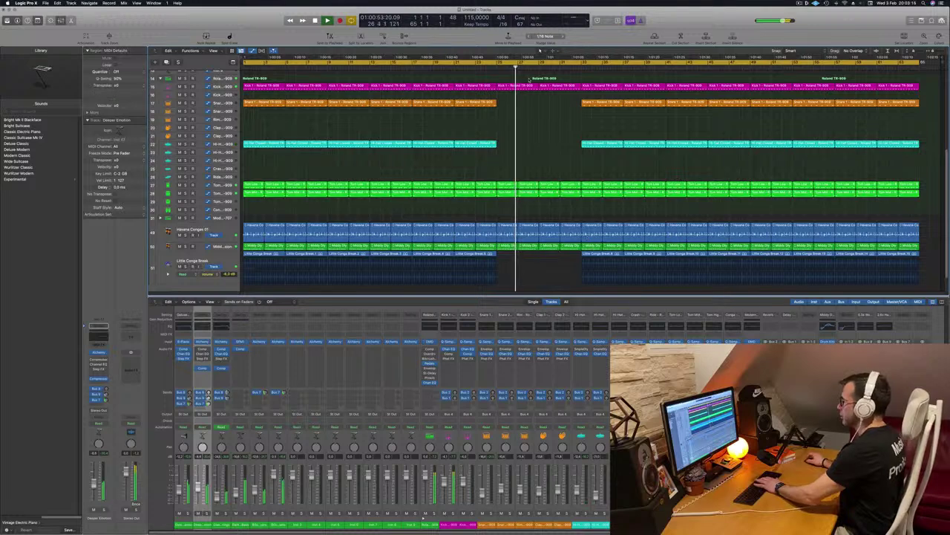
- Try the section without the Havana Congas regions between bars 25 and 33, and undo their deletion
click(558, 228)
key(Delete)
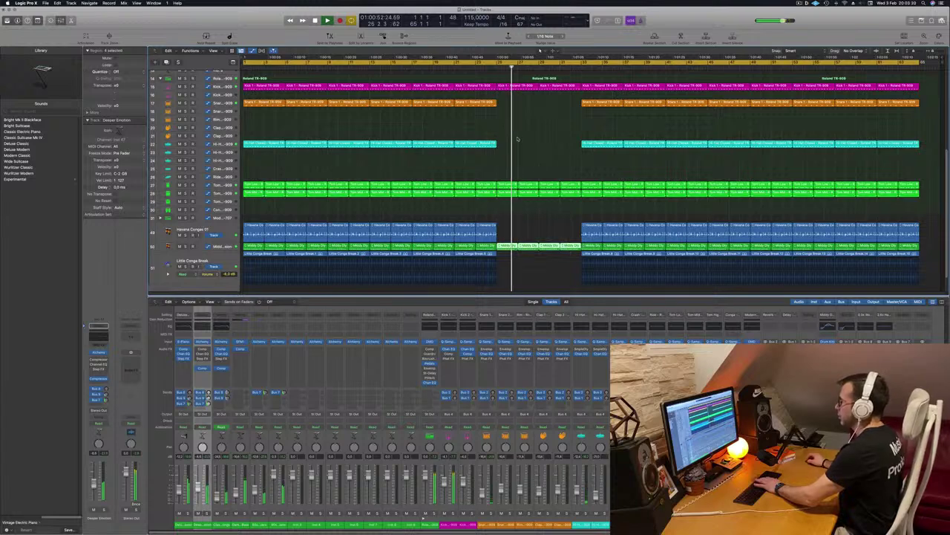
key(super+z)
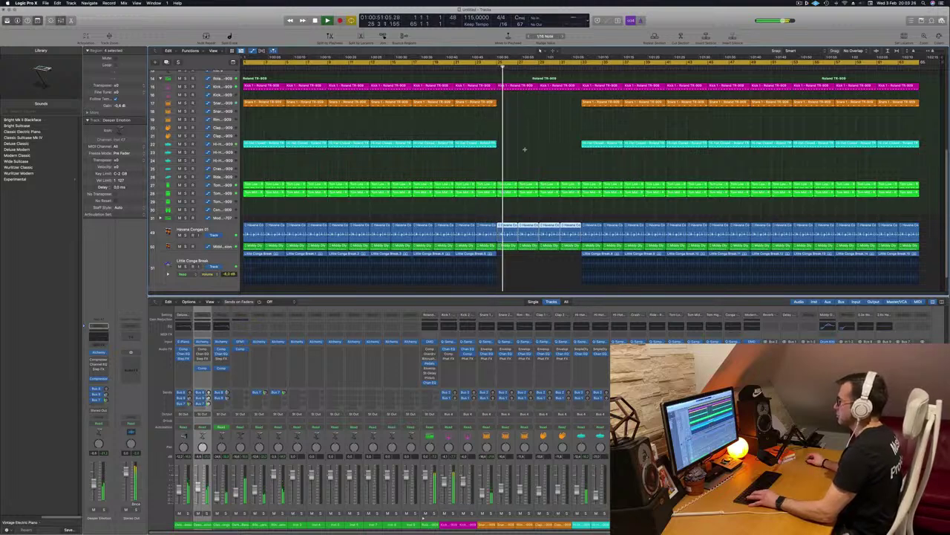
- Select the 80s Bell Vox Layers track and delete the Deeper Emotion pad regions between bars 25 and 33
scroll(516, 126, up, 5)
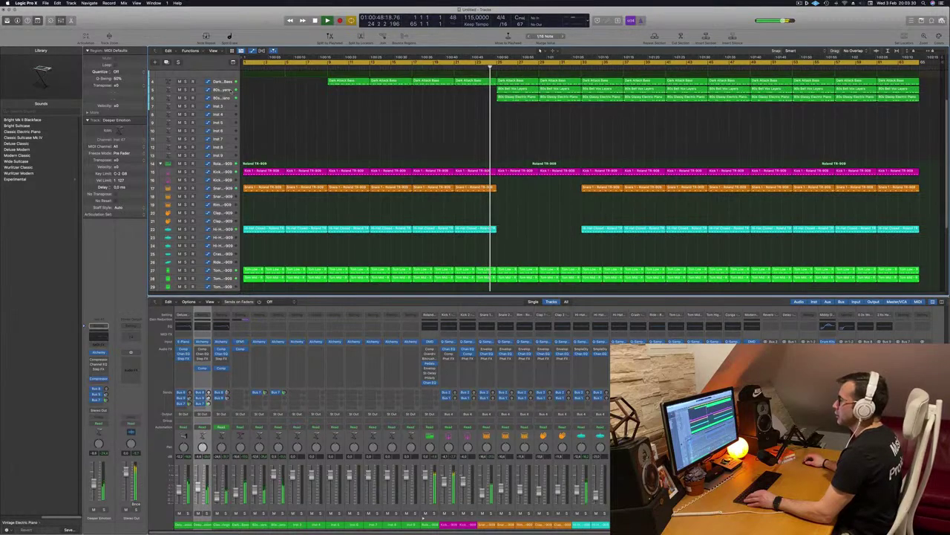
click(230, 90)
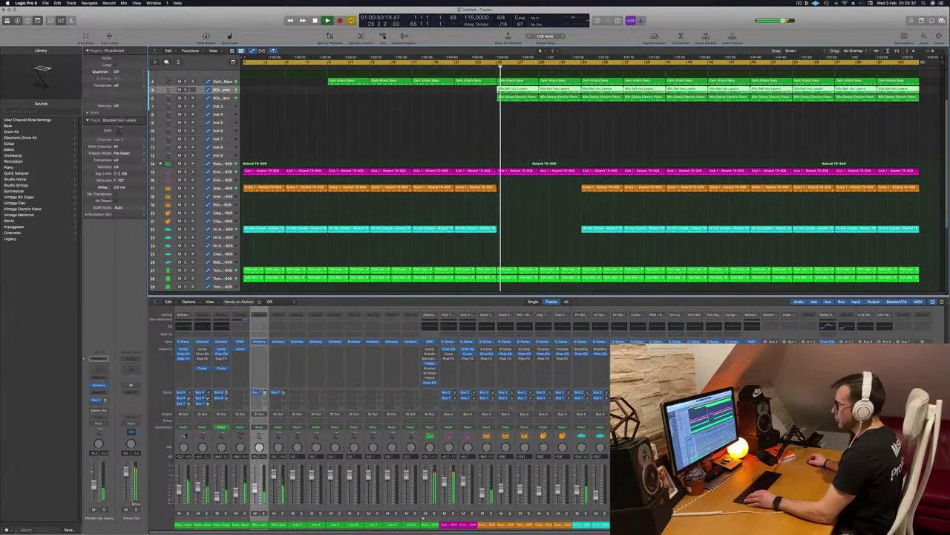
scroll(281, 114, up, 3)
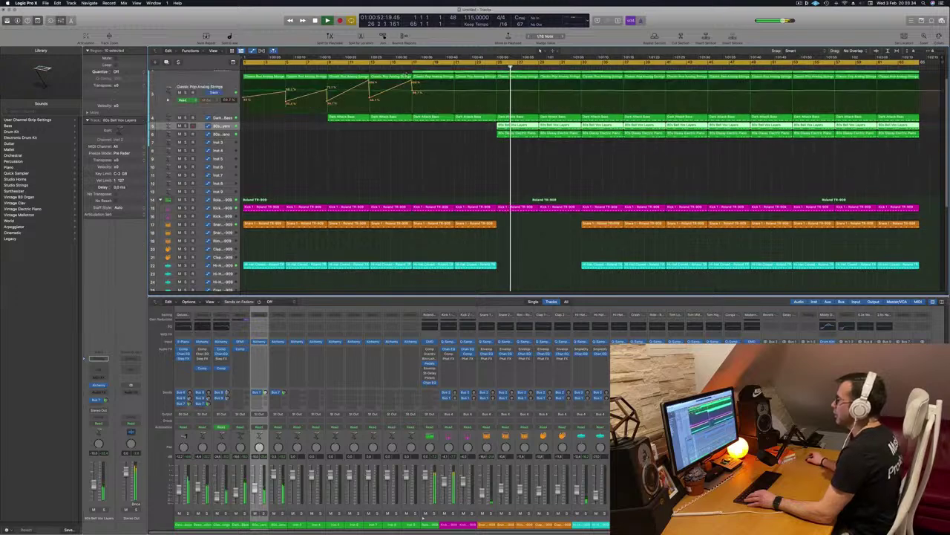
click(519, 81)
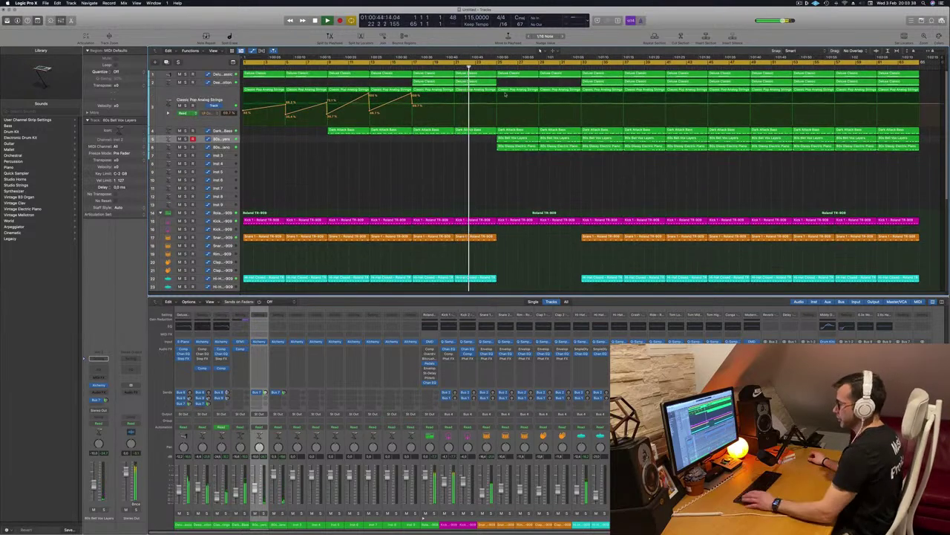
- Rename all regions in the arrangement after their tracks and clear the selection
key(super+a)
right_click(602, 81)
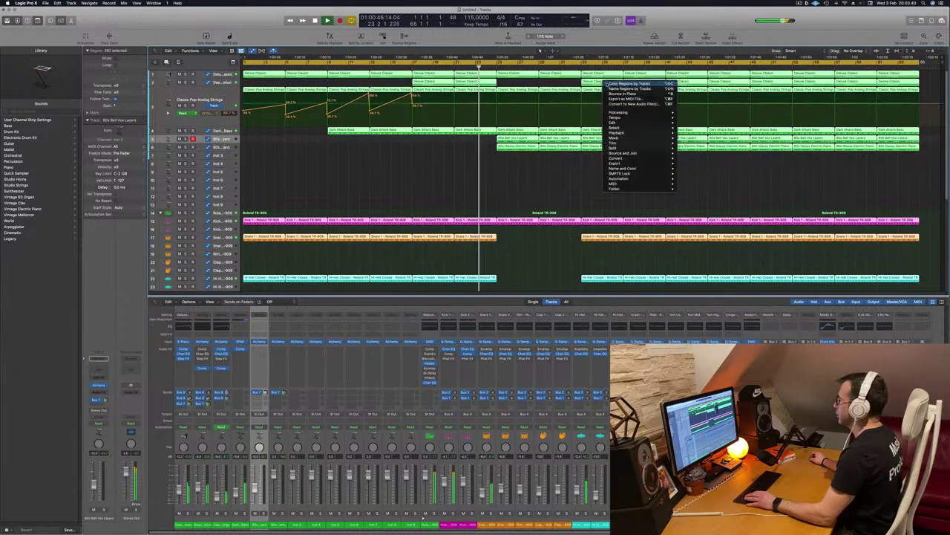
click(624, 90)
click(445, 193)
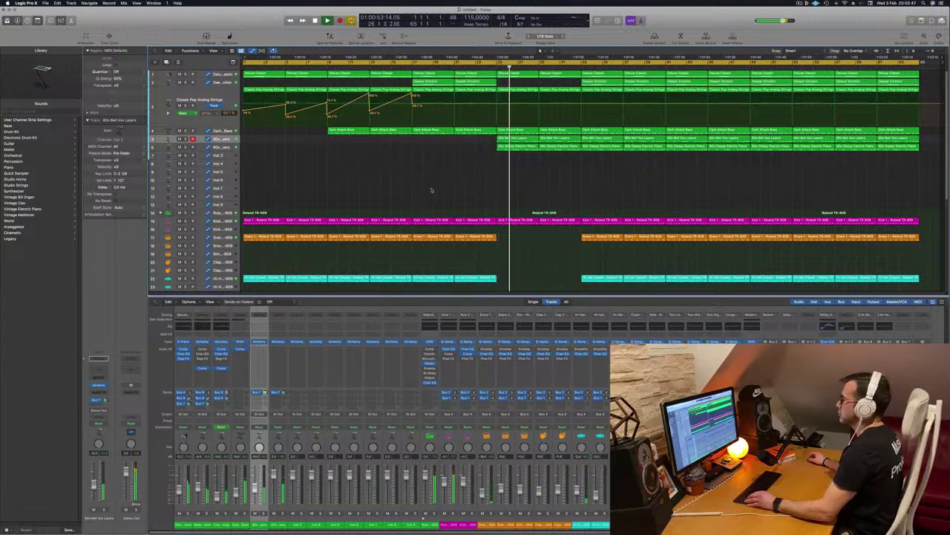
scroll(552, 223, down, 3)
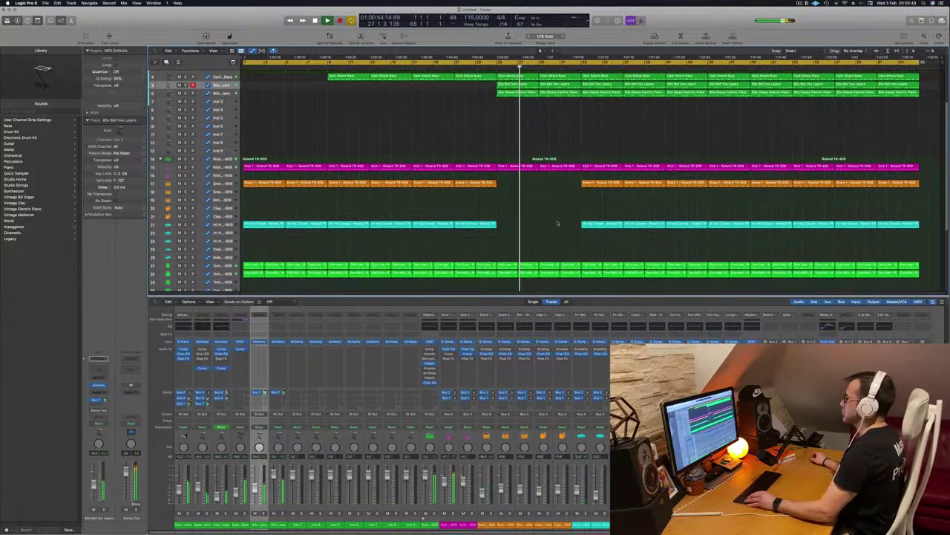
- Delete the tom, Havana Congas, Melody drum and Dark Attack Bass regions between bars 29 and 33
scroll(555, 233, down, 3)
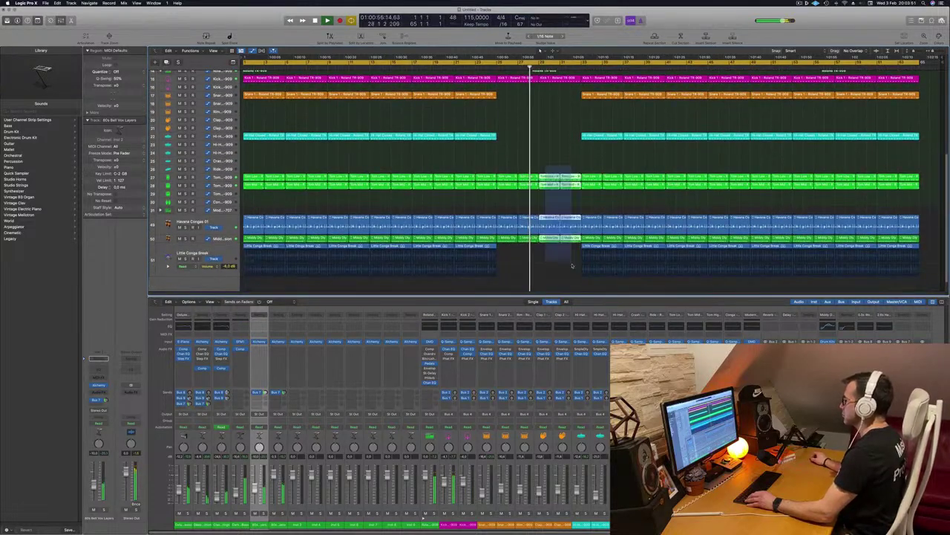
key(Delete)
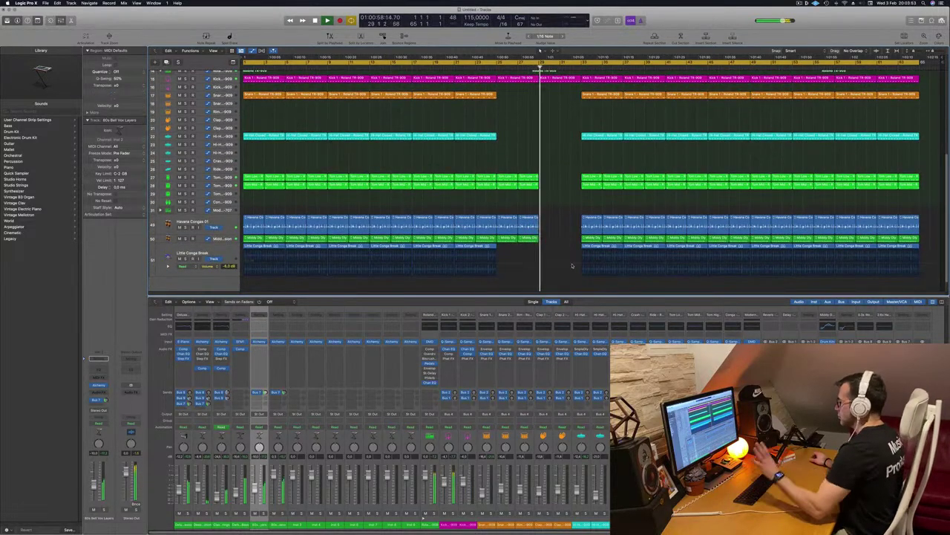
scroll(554, 157, up, 5)
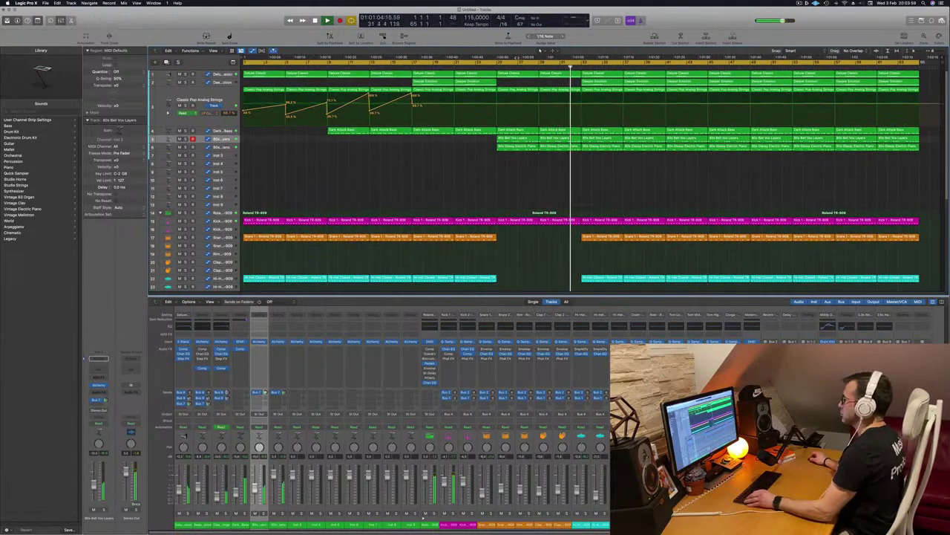
click(561, 146)
click(564, 130)
key(BackSpace)
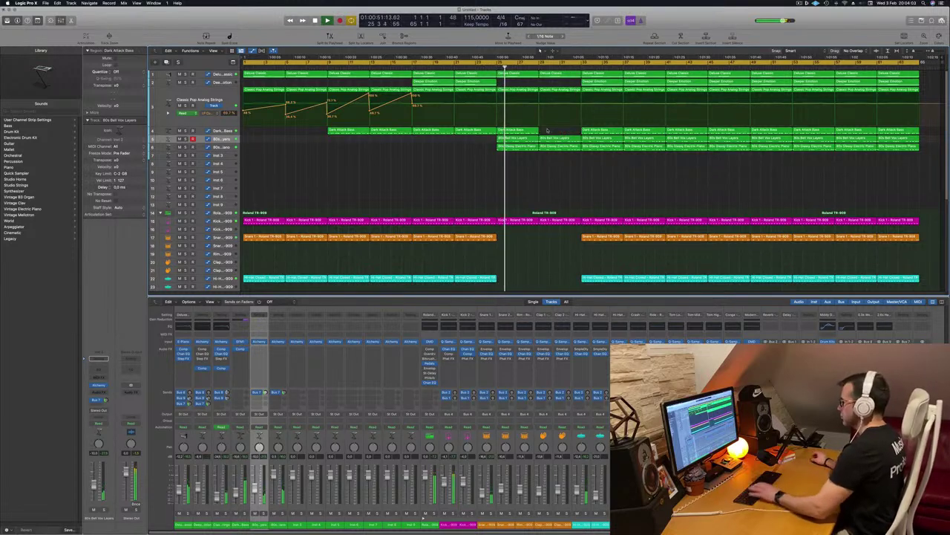
- Move the 80s Bell Vox Layers track down so it sits below the Inst 3 track
drag(229, 139, 232, 160)
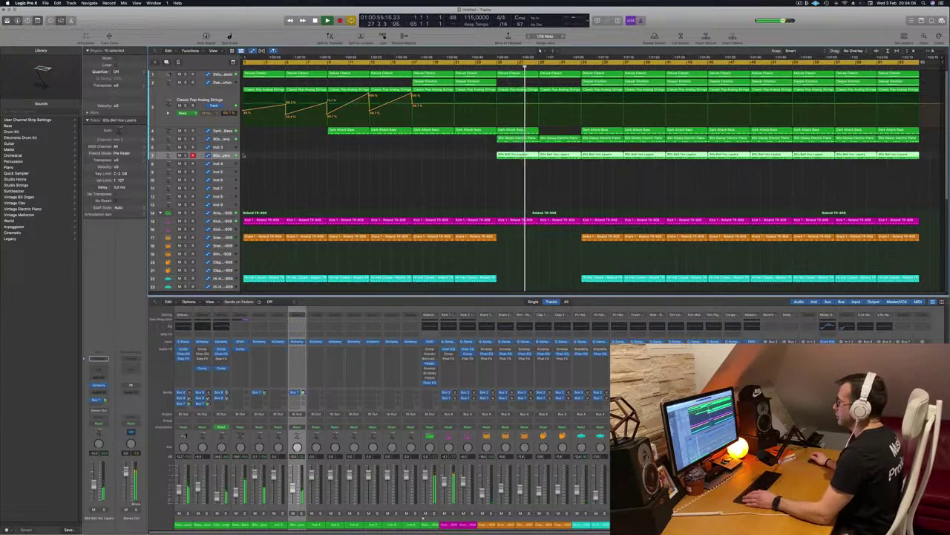
- Add a rising filter cutoff ramp on the Classic Pop Analog Strings track from bar 25 up to 100 % at bar 29
scroll(520, 134, down, 1)
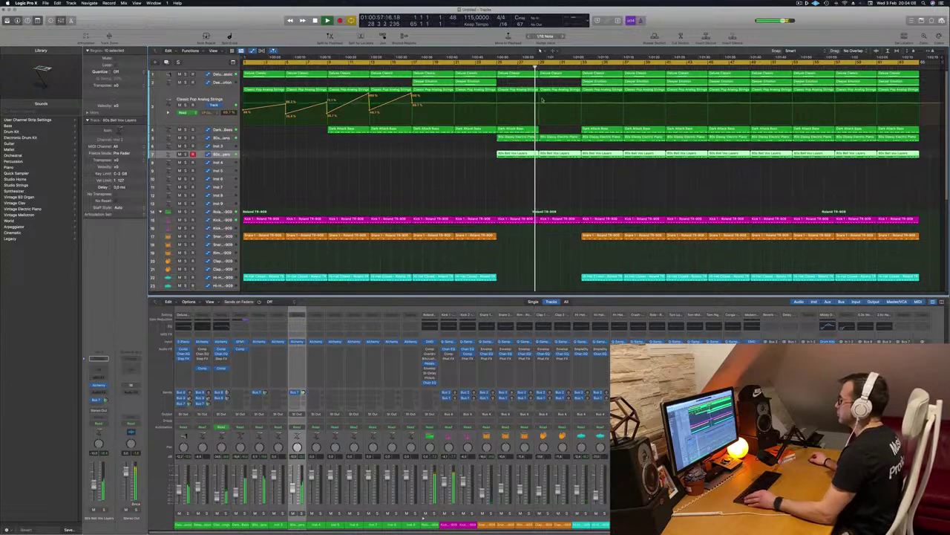
click(497, 105)
click(540, 105)
mouse_move(540, 105)
mouse_down()
mouse_move(539, 84)
mouse_move(540, 95)
mouse_up()
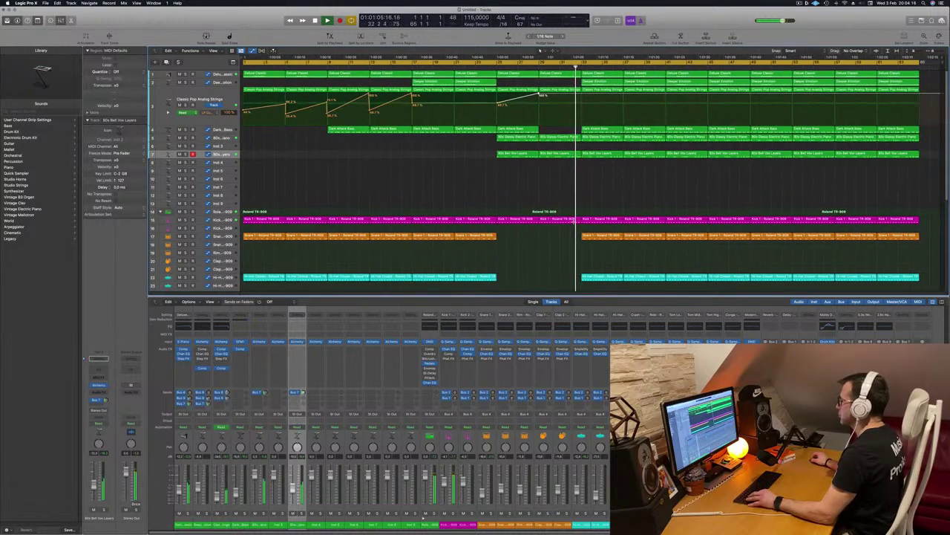
- Cut out about the last half bar of the Kick 1 region before bar 33 and play from just before bar 29
drag(575, 221, 580, 219)
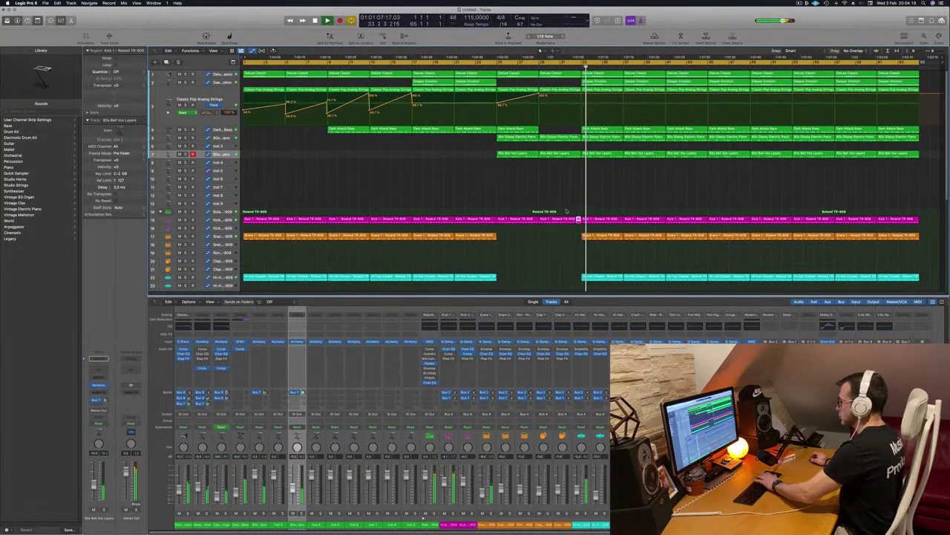
click(536, 109)
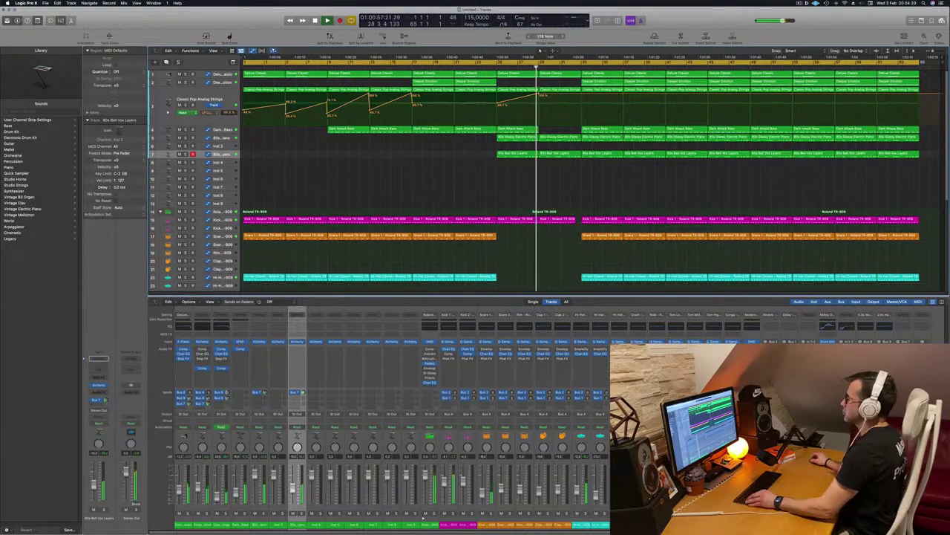